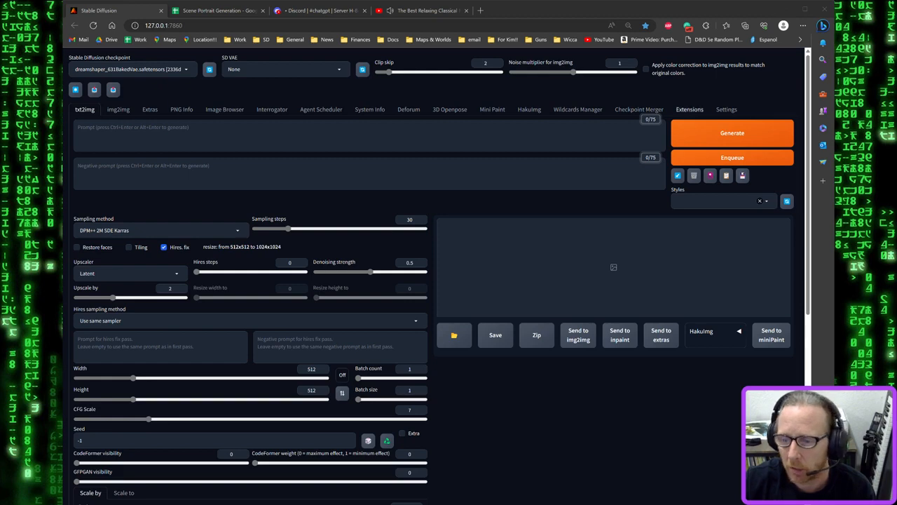
Review the Quicksettings list in the User interface settings, compare it with the page header controls, and return to txt2img
{"action": "left_click", "coordinate": [726, 109]}
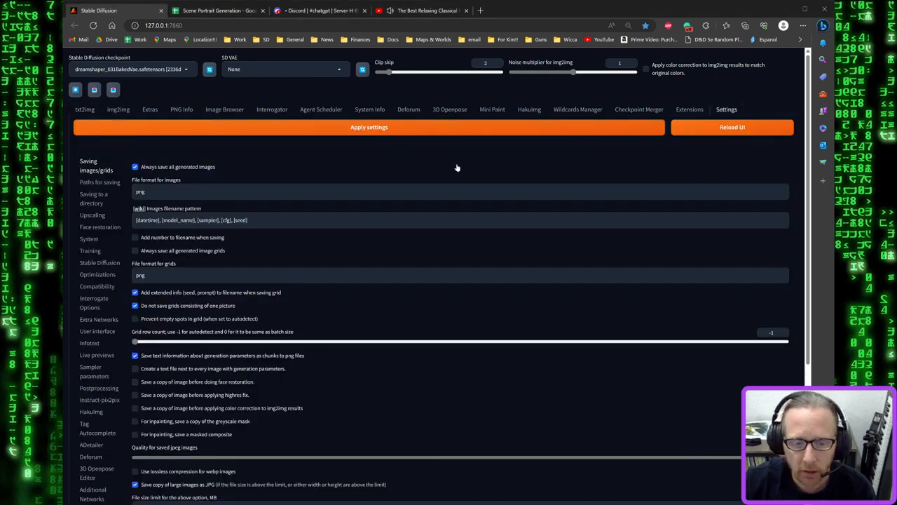
{"action": "left_click", "coordinate": [108, 332]}
{"action": "scroll", "coordinate": [300, 303], "scroll_direction": "down", "scroll_amount": 1}
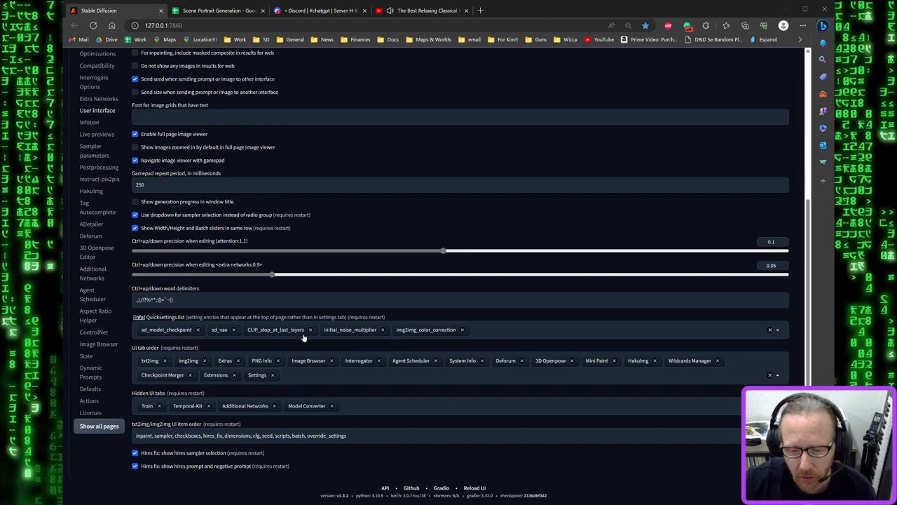
{"action": "scroll", "coordinate": [252, 245], "scroll_direction": "up", "scroll_amount": 3}
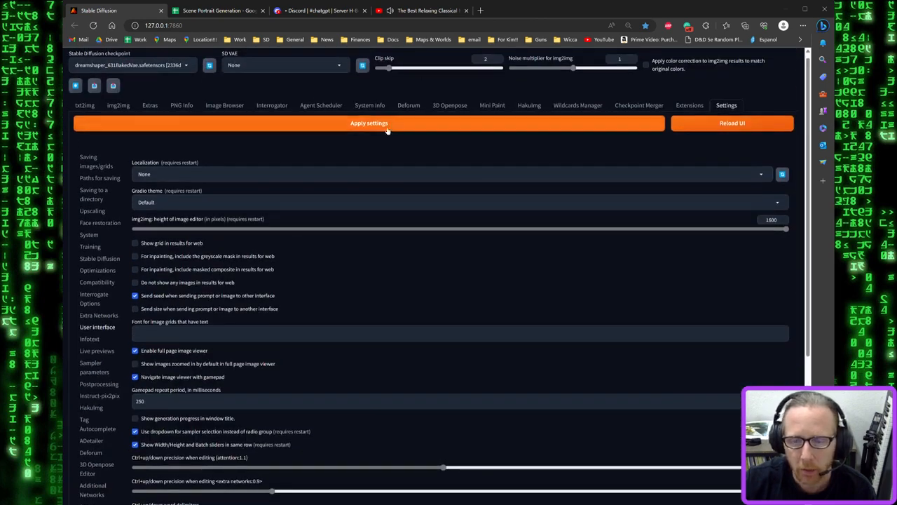
{"action": "scroll", "coordinate": [363, 140], "scroll_direction": "down", "scroll_amount": 3}
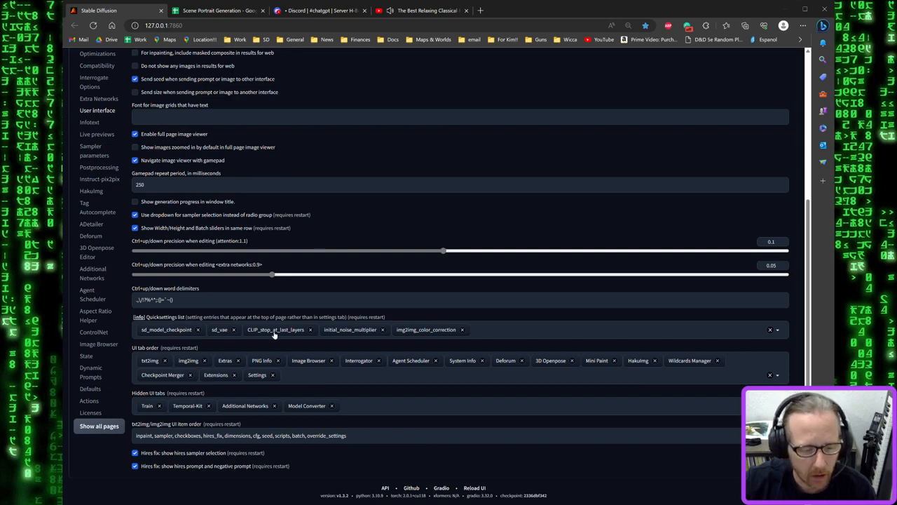
{"action": "scroll", "coordinate": [287, 330], "scroll_direction": "up", "scroll_amount": 3}
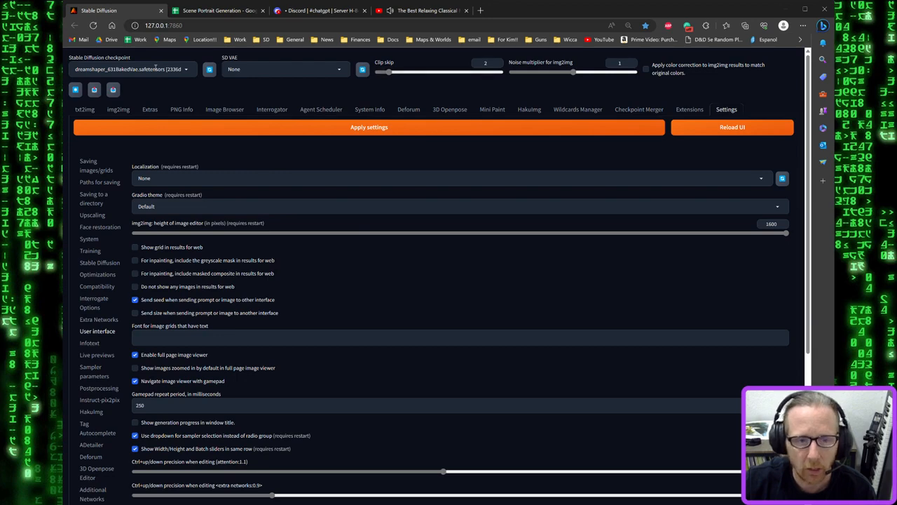
{"action": "left_click", "coordinate": [86, 111]}
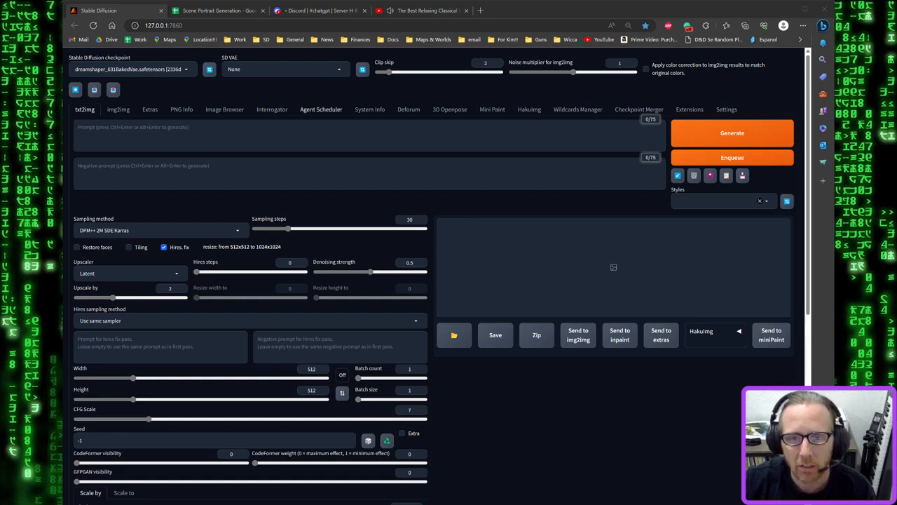
Switch to the Discord chatgpt channel and review the fantasy locale request and the ten locales ChatGPT described
{"action": "left_click", "coordinate": [305, 10]}
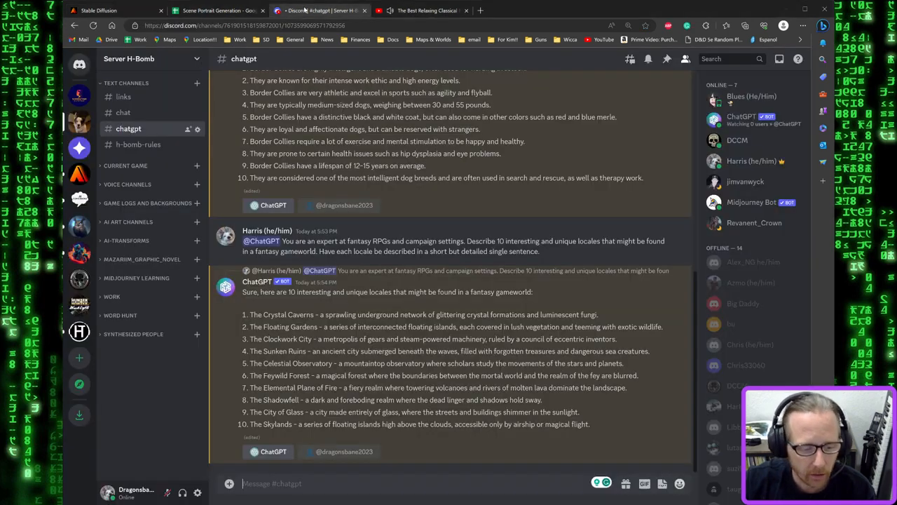
{"action": "double_click", "coordinate": [250, 282]}
{"action": "left_click_drag", "start_coordinate": [269, 284], "coordinate": [265, 335]}
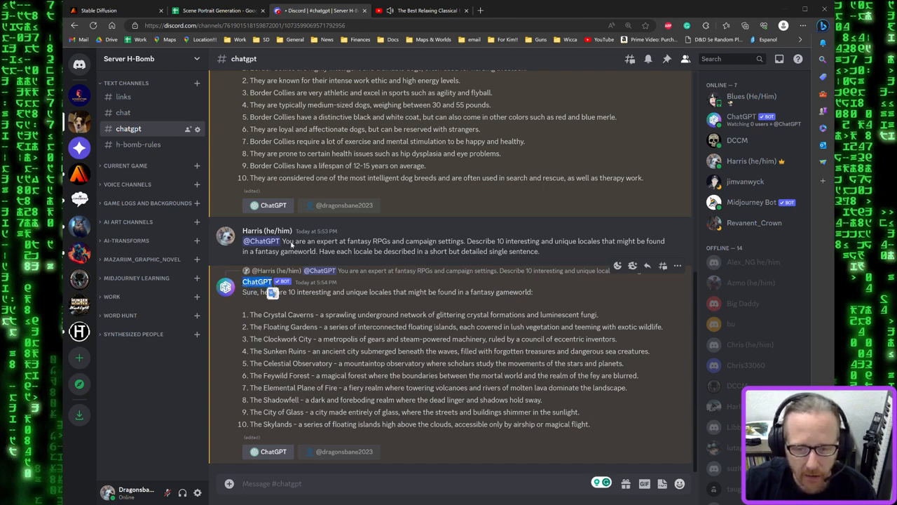
{"action": "left_click_drag", "start_coordinate": [282, 240], "coordinate": [543, 255]}
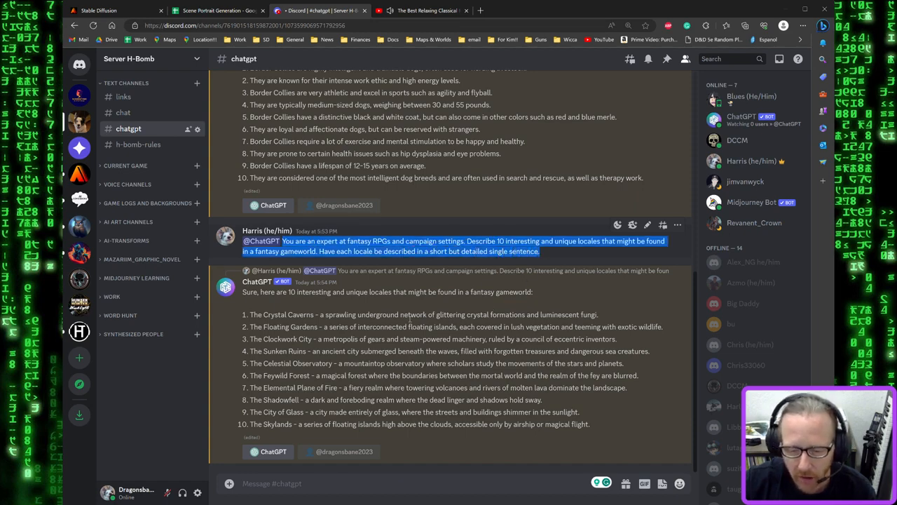
{"action": "left_click_drag", "start_coordinate": [249, 315], "coordinate": [599, 429]}
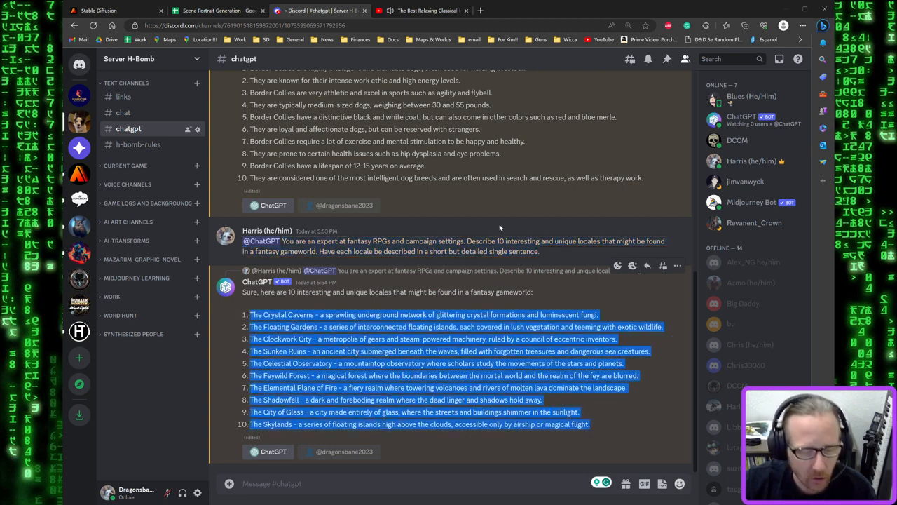
Switch to the Scene Portrait Generation spreadsheet and review the locale descriptions listed below the Photorealistic Scene prompt
{"action": "left_click", "coordinate": [223, 11]}
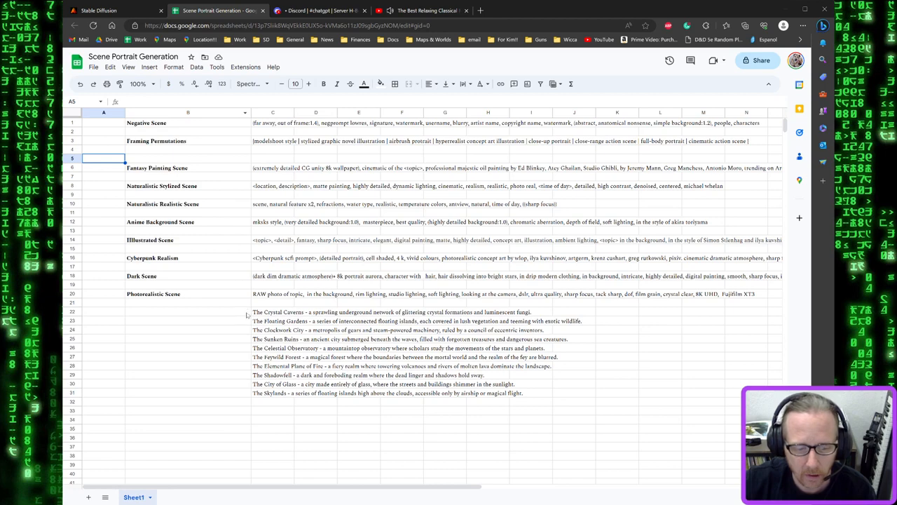
{"action": "left_click_drag", "start_coordinate": [254, 313], "coordinate": [411, 396]}
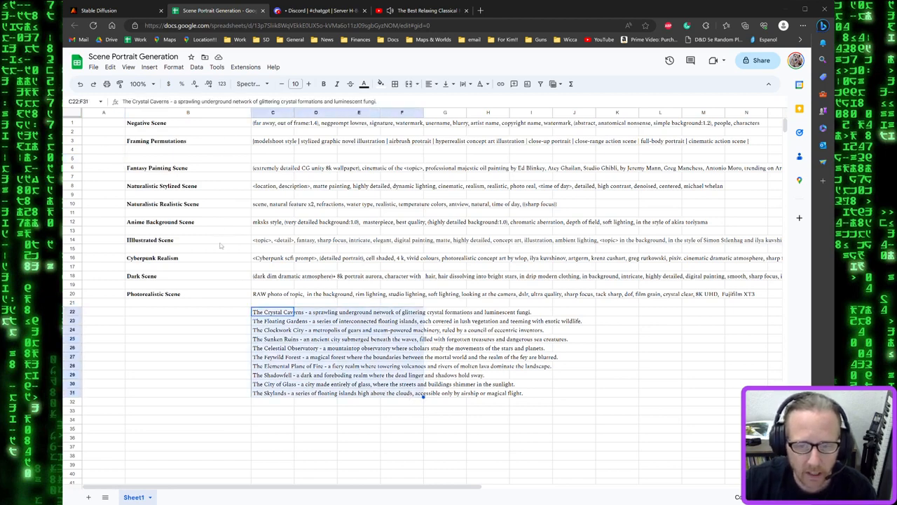
{"action": "left_click", "coordinate": [218, 295]}
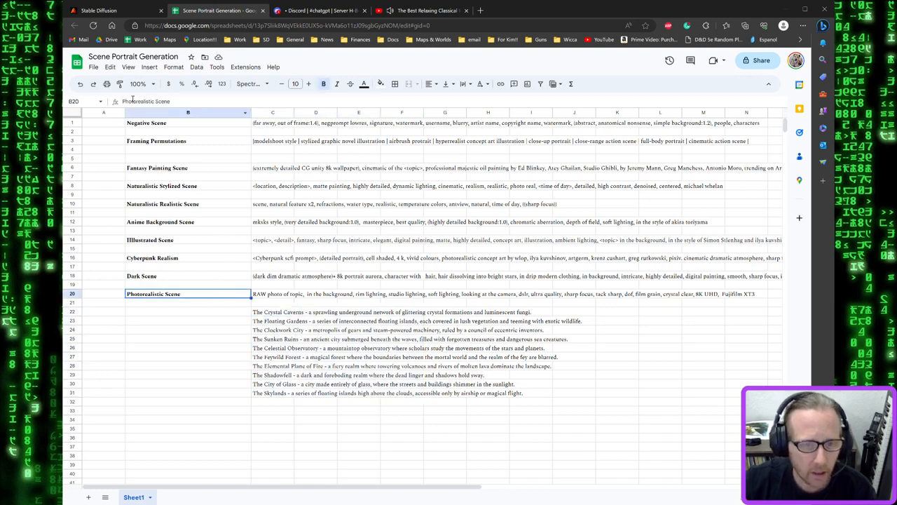
Return to Stable Diffusion, check the available sampling methods, and set the Hires. fix upscale factor to 1.5
{"action": "left_click", "coordinate": [121, 11]}
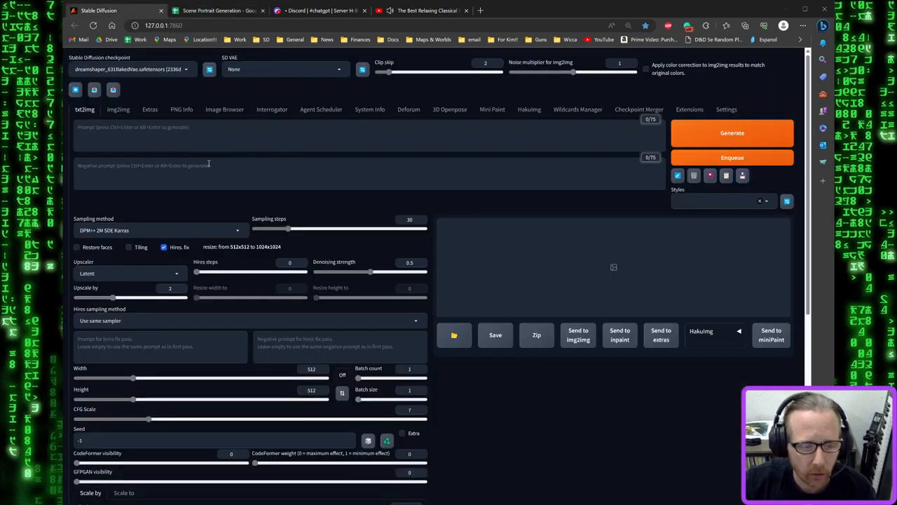
{"action": "left_click", "coordinate": [117, 234]}
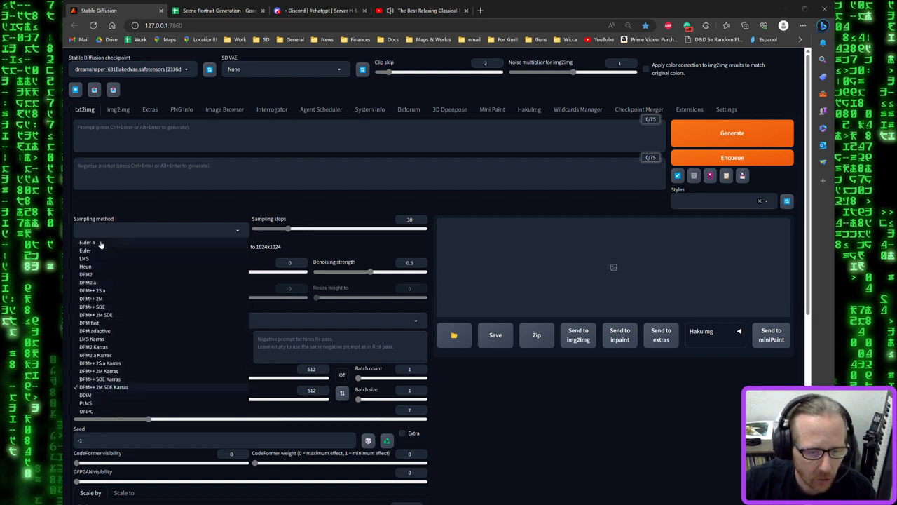
{"action": "left_click", "coordinate": [115, 208]}
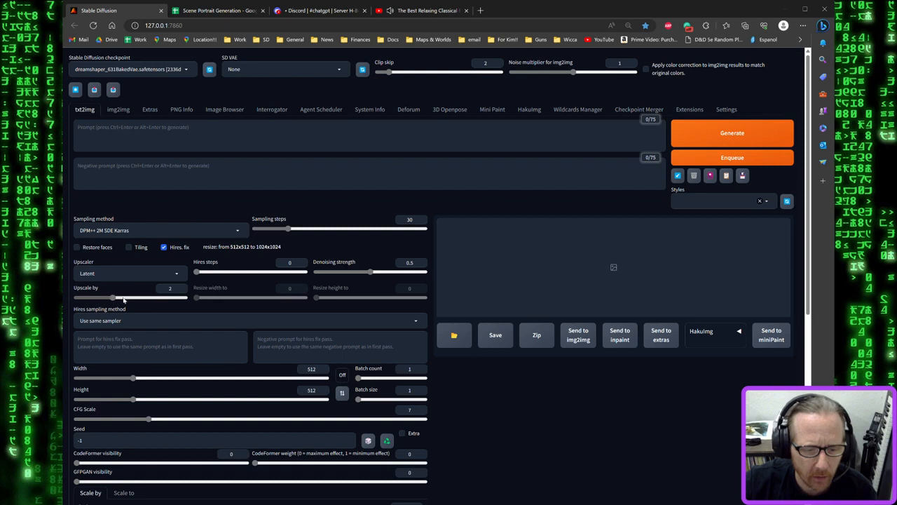
{"action": "left_click_drag", "start_coordinate": [114, 300], "coordinate": [96, 300]}
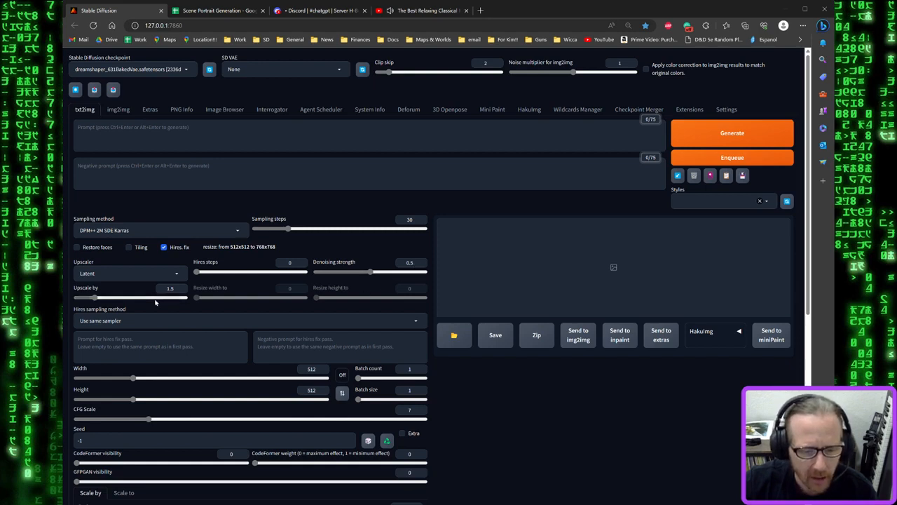
Apply the 3:2 aspect ratio preset so the image size is 768 by 512
{"action": "scroll", "coordinate": [209, 269], "scroll_direction": "down", "scroll_amount": 2}
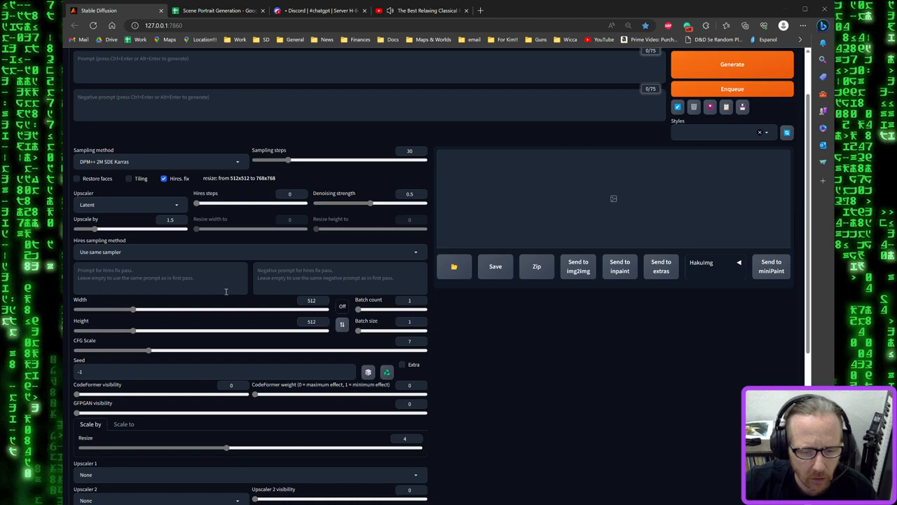
{"action": "scroll", "coordinate": [226, 291], "scroll_direction": "down", "scroll_amount": 3}
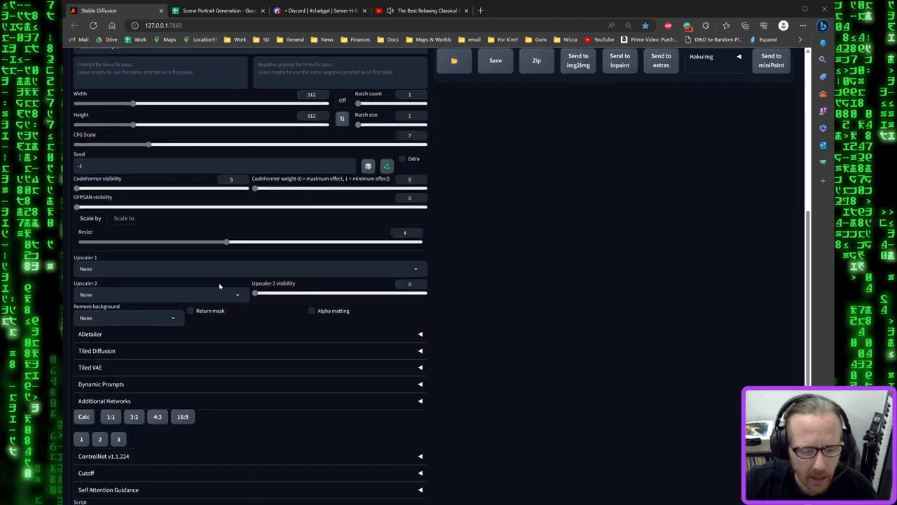
{"action": "left_click", "coordinate": [134, 416]}
{"action": "scroll", "coordinate": [227, 398], "scroll_direction": "up", "scroll_amount": 4}
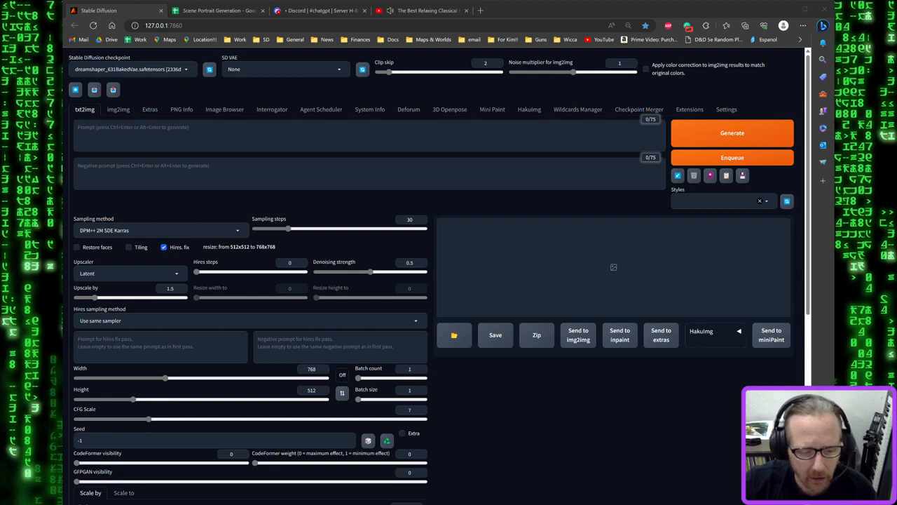
Look through the extension sections below the generation settings and examine the ControlNet options, then collapse them
{"action": "scroll", "coordinate": [449, 280], "scroll_direction": "down", "scroll_amount": 4}
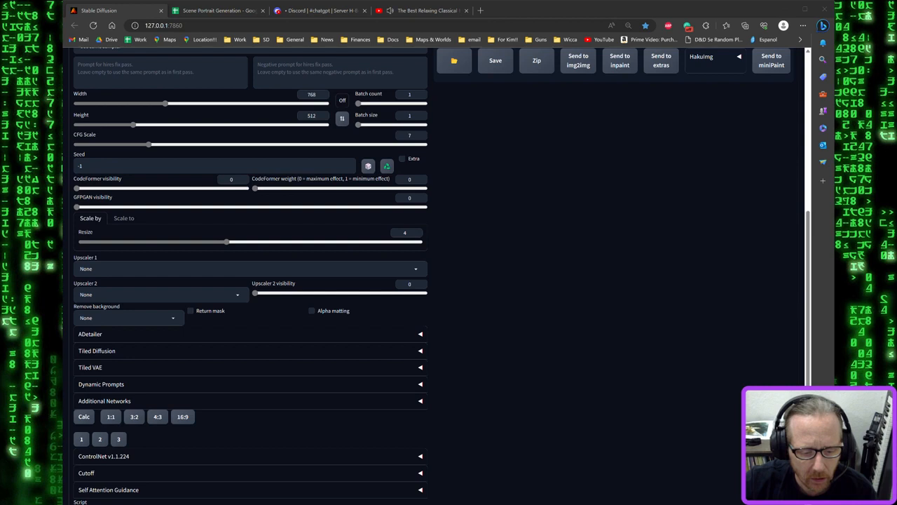
{"action": "scroll", "coordinate": [249, 281], "scroll_direction": "down", "scroll_amount": 1}
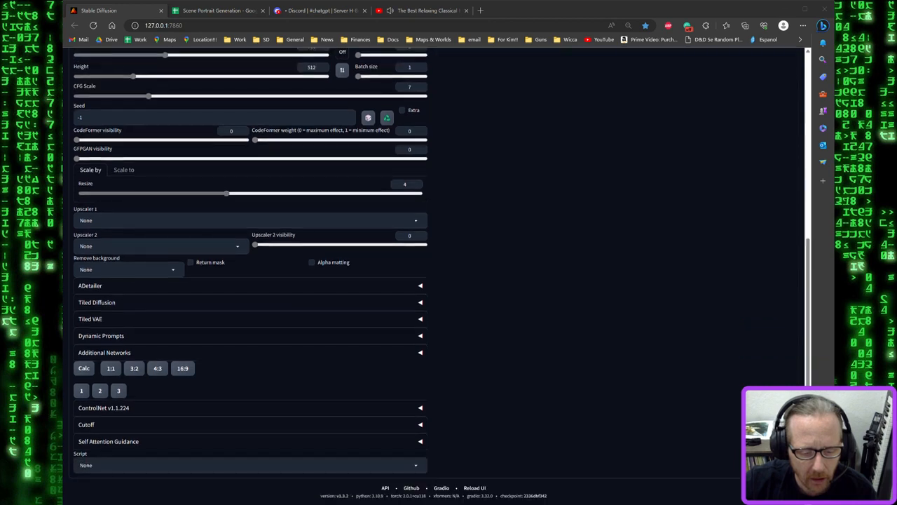
{"action": "left_click", "coordinate": [420, 407]}
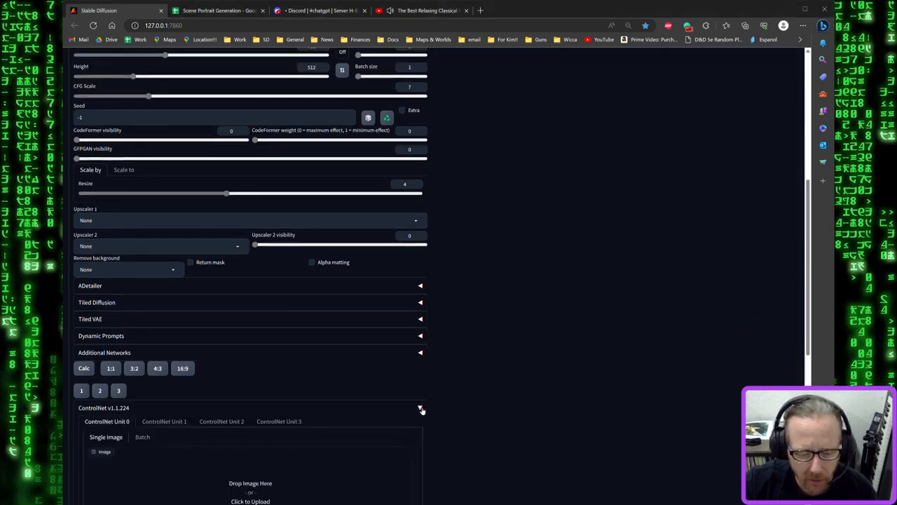
{"action": "scroll", "coordinate": [382, 412], "scroll_direction": "down", "scroll_amount": 3}
{"action": "scroll", "coordinate": [380, 411], "scroll_direction": "up", "scroll_amount": 3}
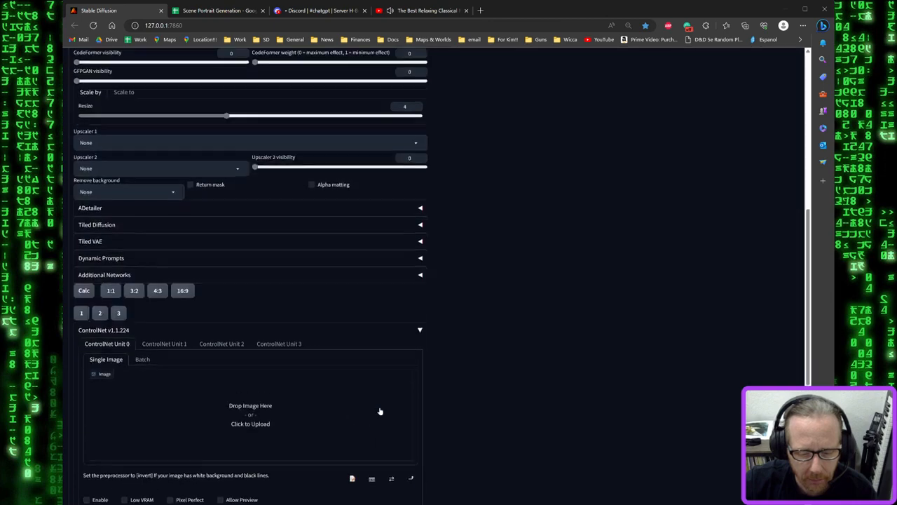
{"action": "left_click", "coordinate": [418, 410]}
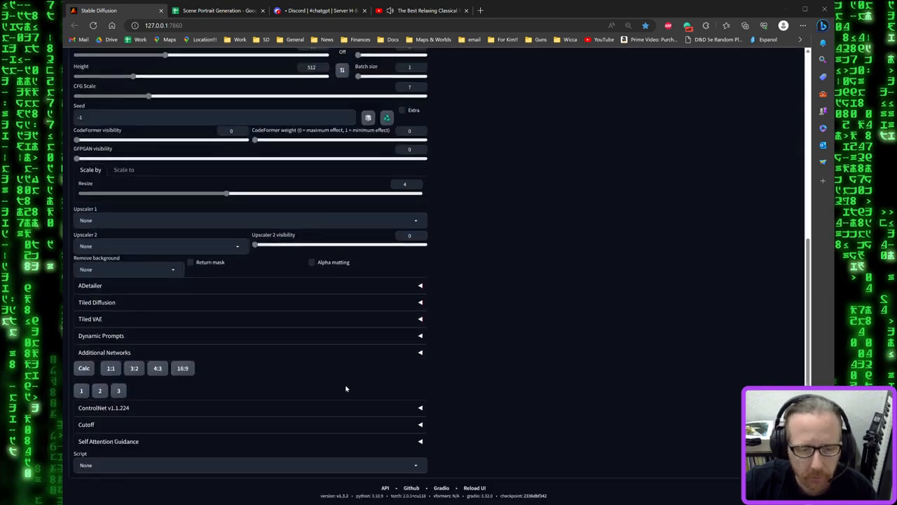
{"action": "scroll", "coordinate": [345, 389], "scroll_direction": "up", "scroll_amount": 3}
{"action": "scroll", "coordinate": [345, 388], "scroll_direction": "up", "scroll_amount": 2}
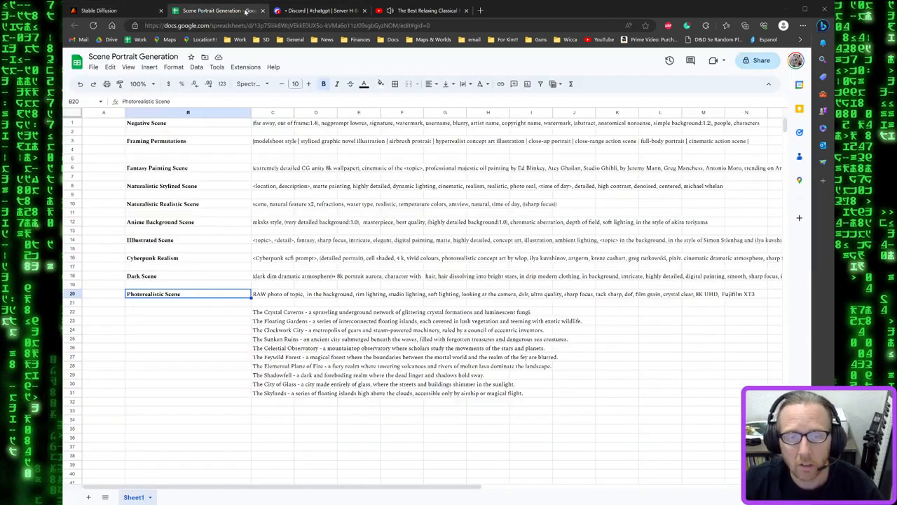
Copy the Negative Scene prompt from cell C1 of the spreadsheet into the negative prompt in Stable Diffusion
{"action": "left_click", "coordinate": [253, 11]}
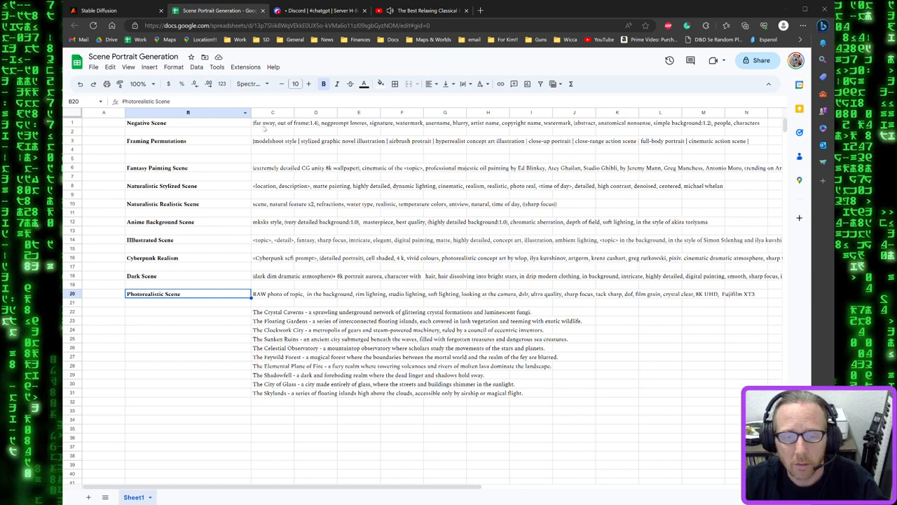
{"action": "left_click", "coordinate": [264, 125]}
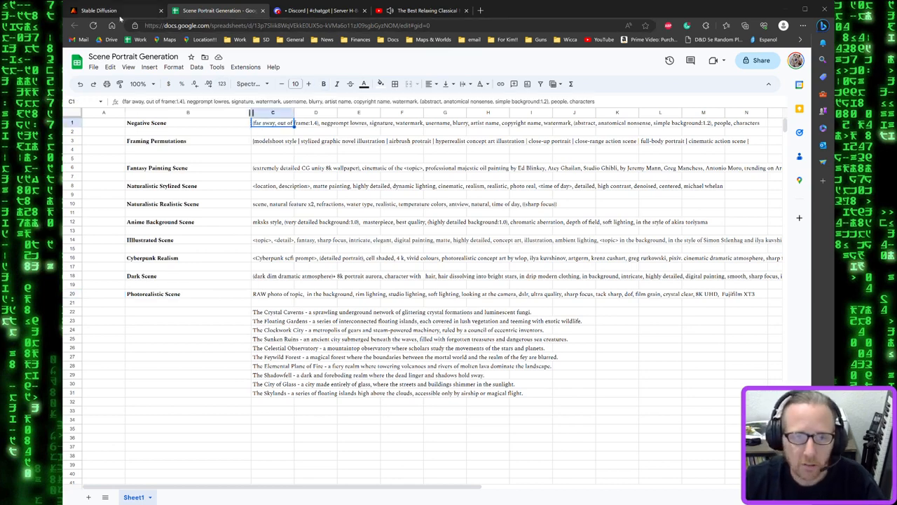
{"action": "left_click", "coordinate": [121, 13]}
{"action": "left_click", "coordinate": [125, 162]}
{"action": "type", "text": "(far away, out of frame:1.4), negprompt lowres, signature, watermark, username, blurry, artist name, copyright name, watermark, (abstract, anatomical nonsense, simple background:1.2), people, characters"}
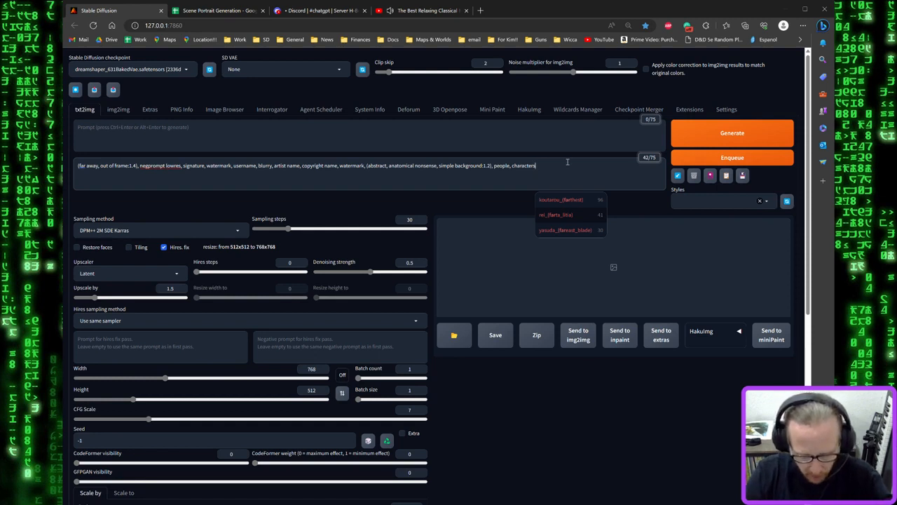
Append ", faces, hands, humans" to the end of the negative prompt
{"action": "type", "text": ", faces, "}
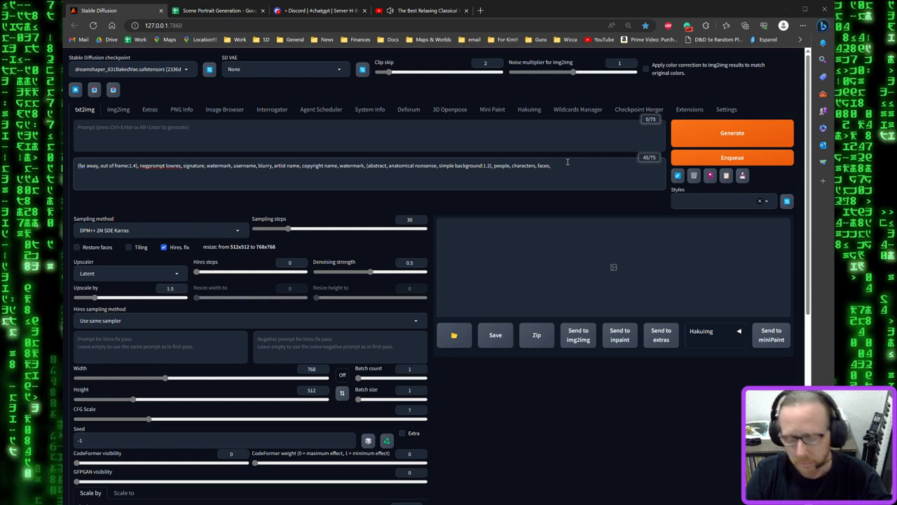
{"action": "type", "text": "an"}
{"action": "key", "text": "BackSpace"}
{"action": "key", "text": "BackSpace"}
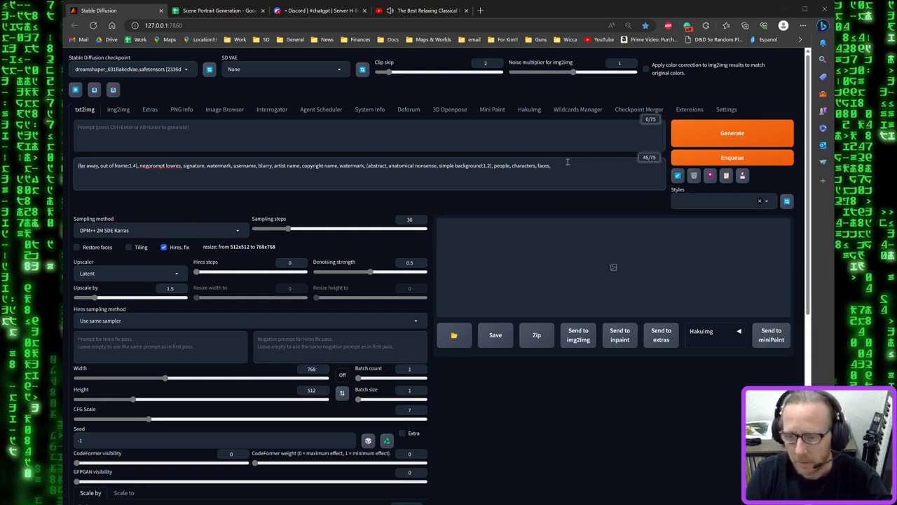
{"action": "type", "text": "hands"}
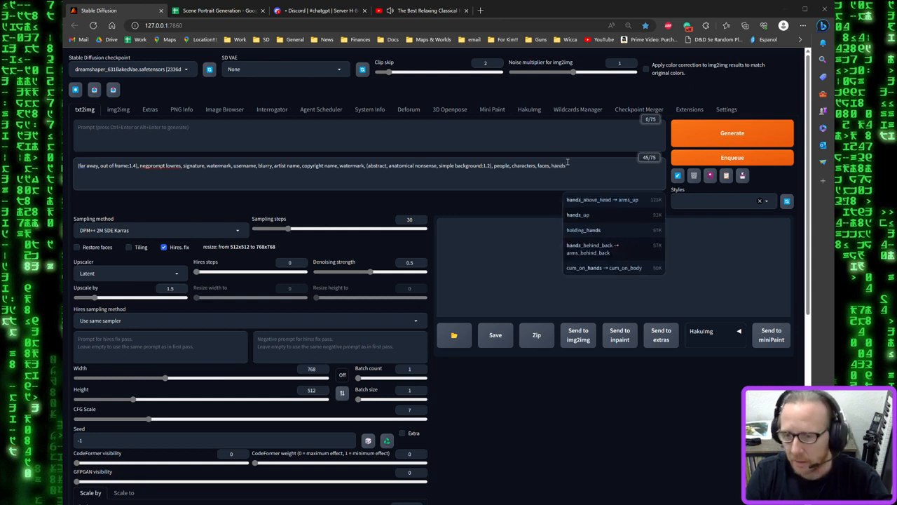
{"action": "type", "text": ", h"}
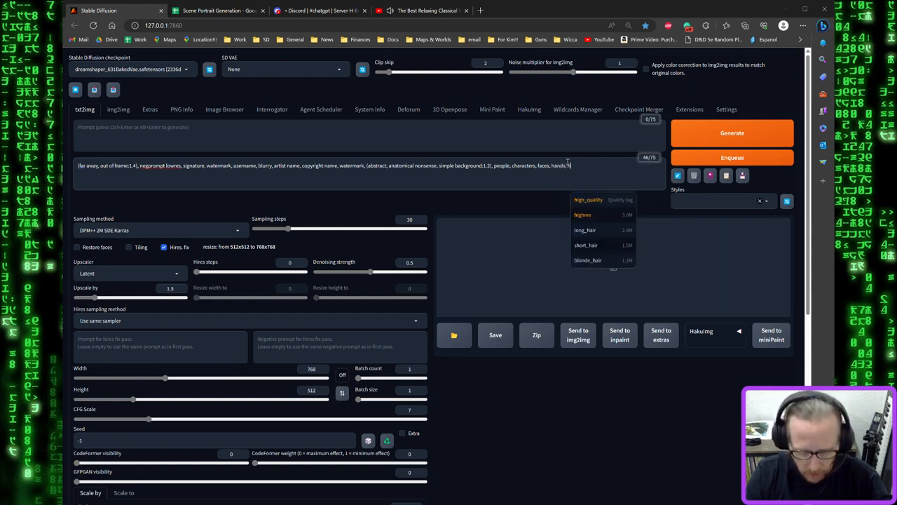
{"action": "type", "text": "umans"}
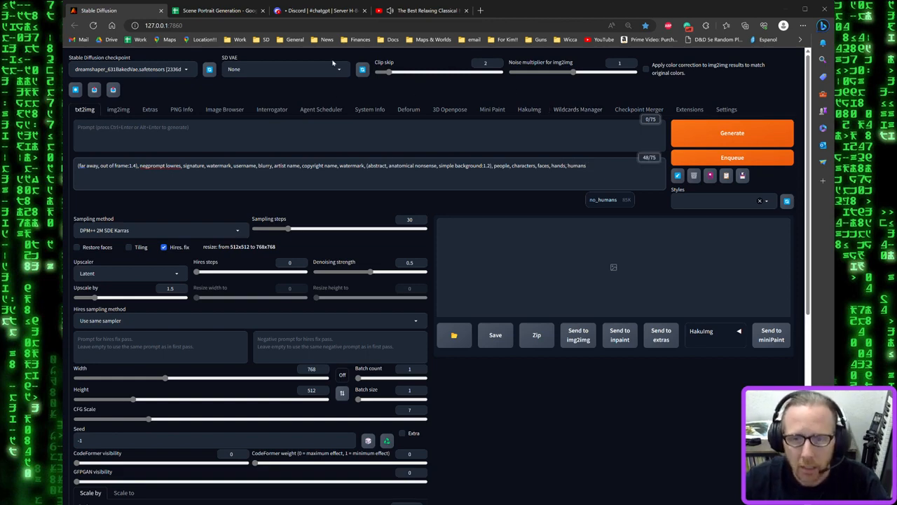
Copy the Fantasy Painting Scene prompt from cell C6 of the spreadsheet into the positive prompt in Stable Diffusion
{"action": "left_click", "coordinate": [256, 11]}
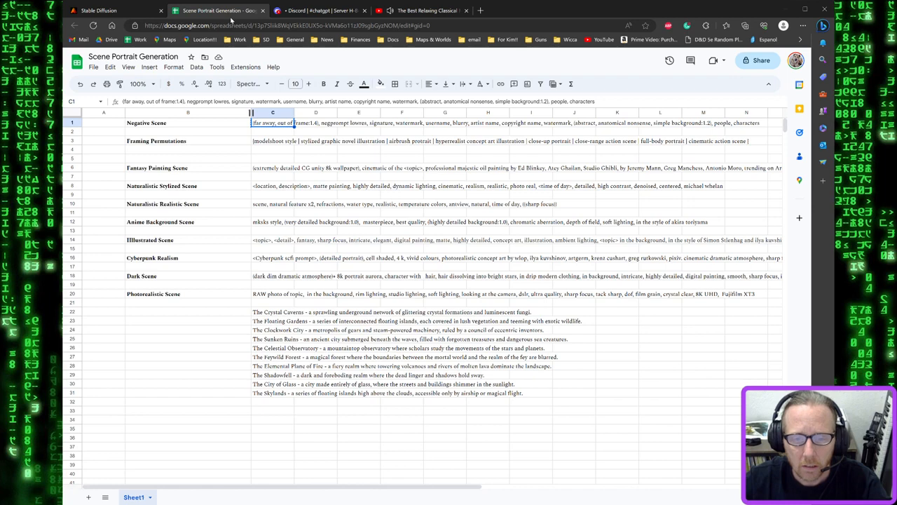
{"action": "left_click", "coordinate": [269, 170]}
{"action": "left_click", "coordinate": [127, 10]}
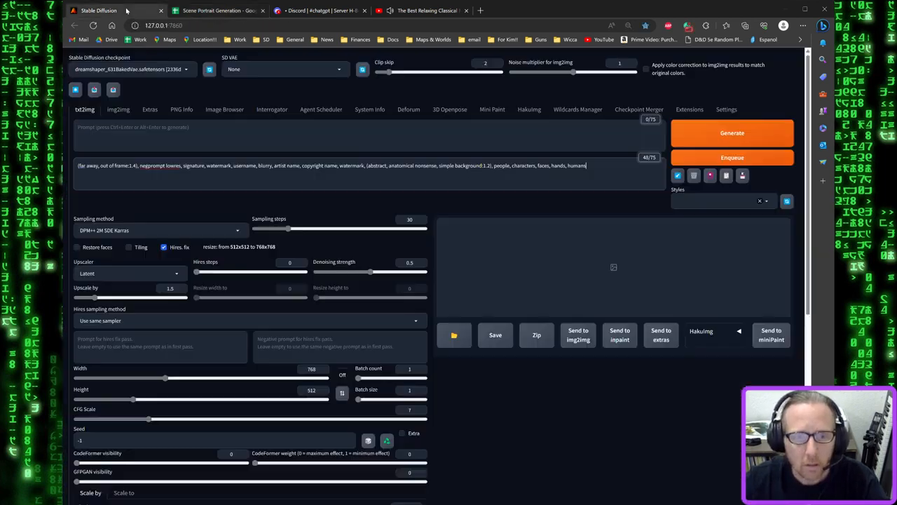
{"action": "left_click", "coordinate": [152, 128]}
{"action": "type", "text": "(extremely detailed CG unity 8k wallpaper), cinematic of the <topic>, professional majestic oil painting by Ed Blinkey, Atey Ghailan, Studio Ghibli, by Jeremy Mann, Greg Manchess, Antonio Moro, trending on ArtStation, trending on CGSociety, Intricate, High Detail, Sharp focus, dramatic, photorealistic painting art by midjourney and greg rutkowski"}
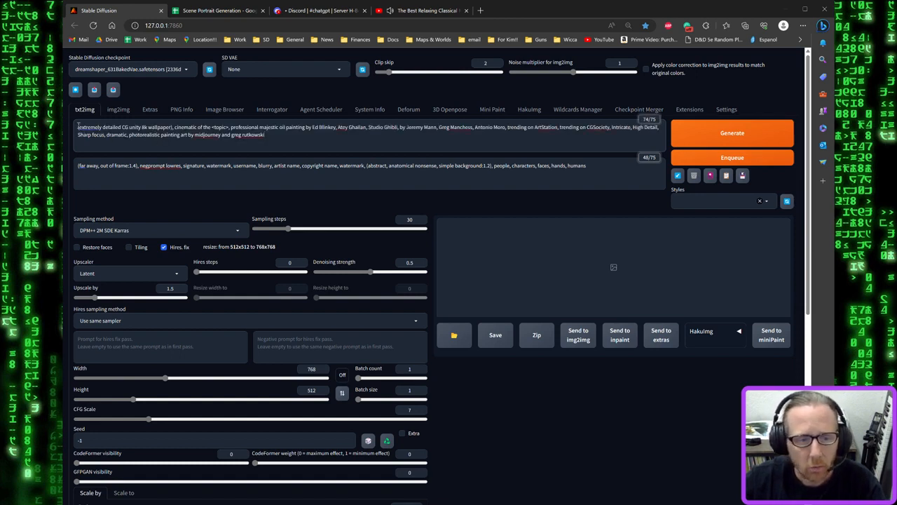
Give the parenthesised phrase "extremely detailed CG unity 8k wallpaper" in the positive prompt a weight of 1.1
{"action": "left_click", "coordinate": [172, 129]}
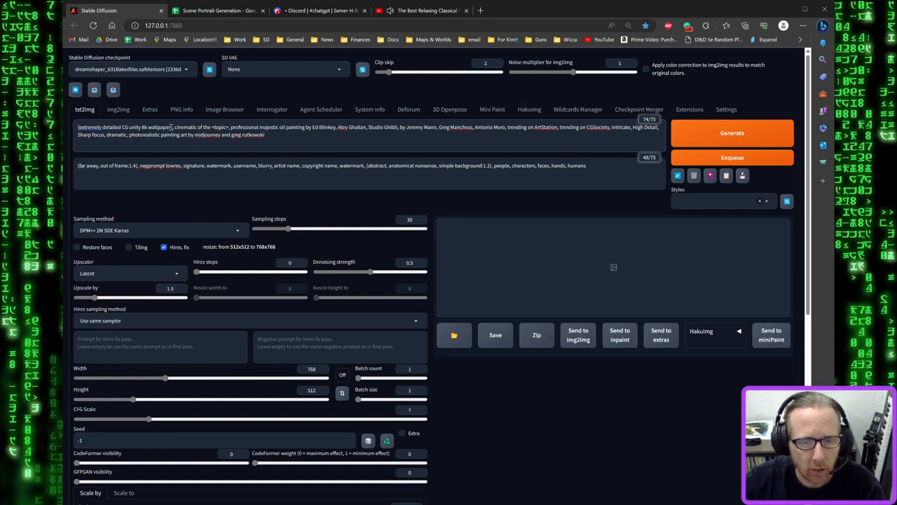
{"action": "type", "text": ":1.3"}
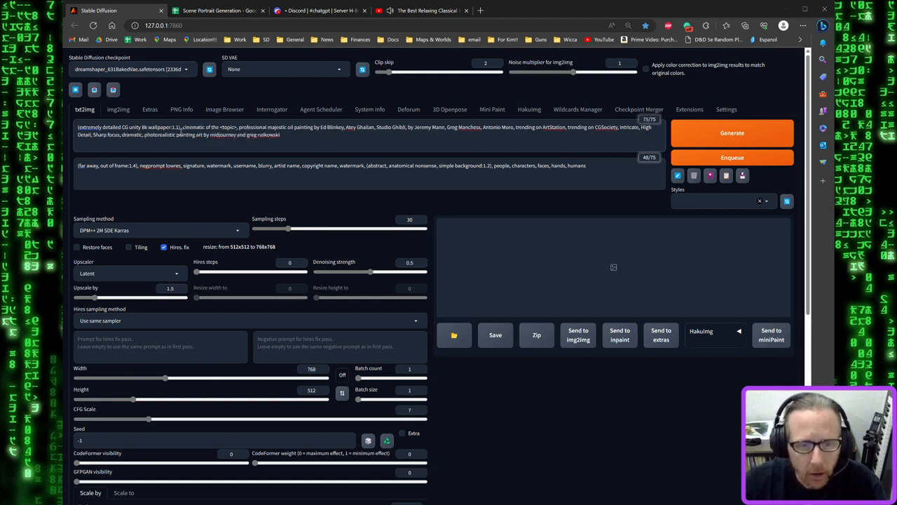
{"action": "type", "text": ")"}
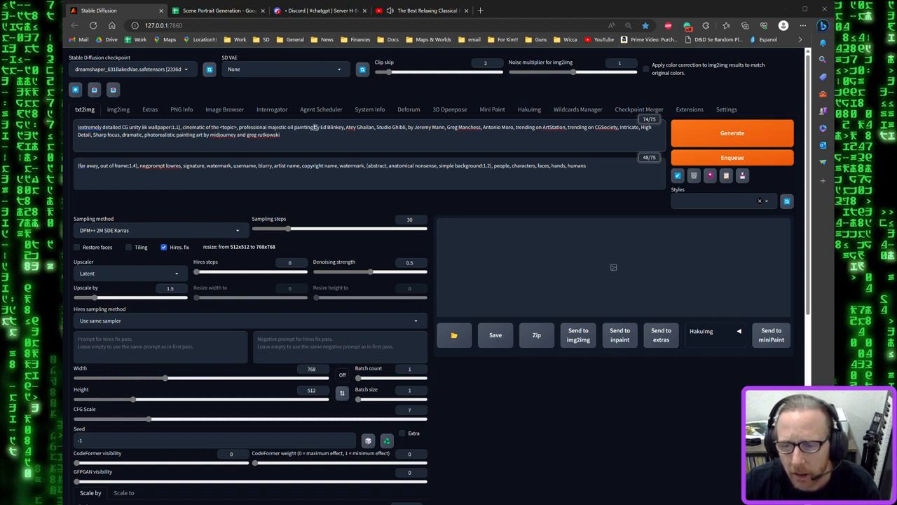
Move the artist list from after "oil painting" to after "photorealistic painting art", adding the word "style" before it
{"action": "left_click_drag", "start_coordinate": [313, 127], "coordinate": [516, 128]}
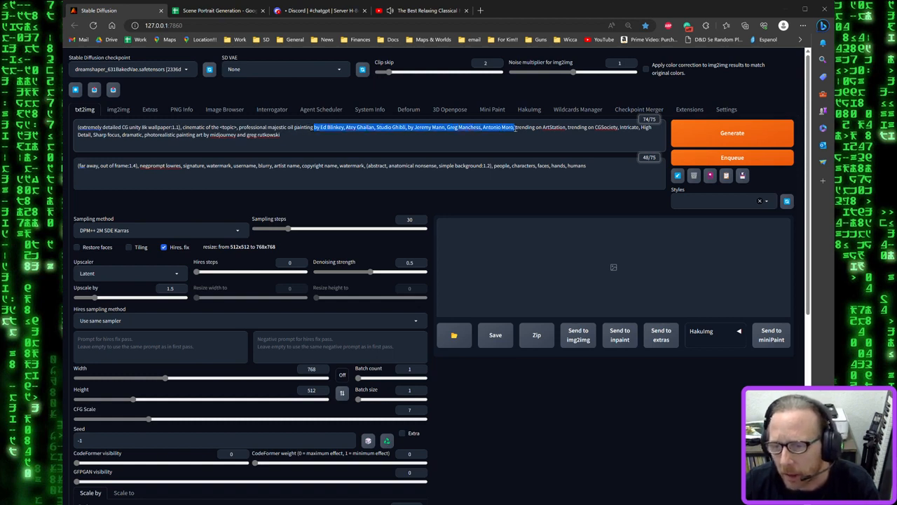
{"action": "key", "text": "BackSpace"}
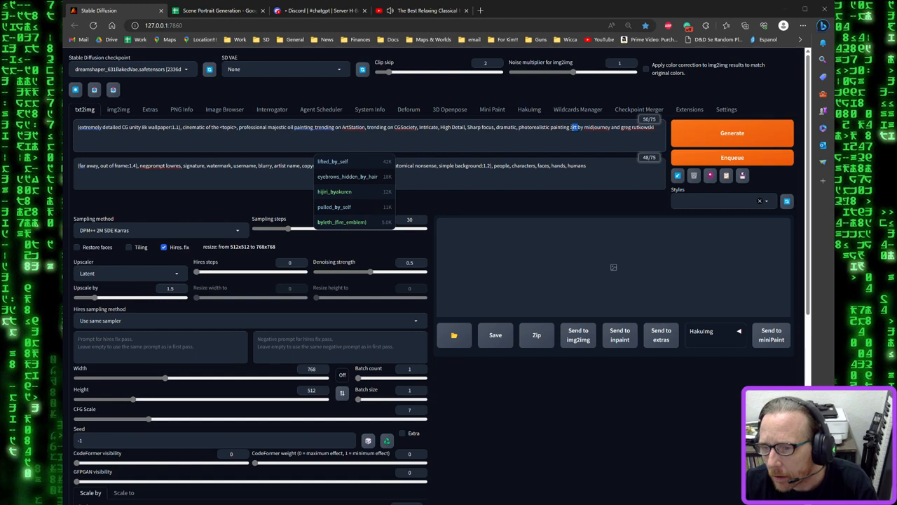
{"action": "left_click", "coordinate": [579, 129]}
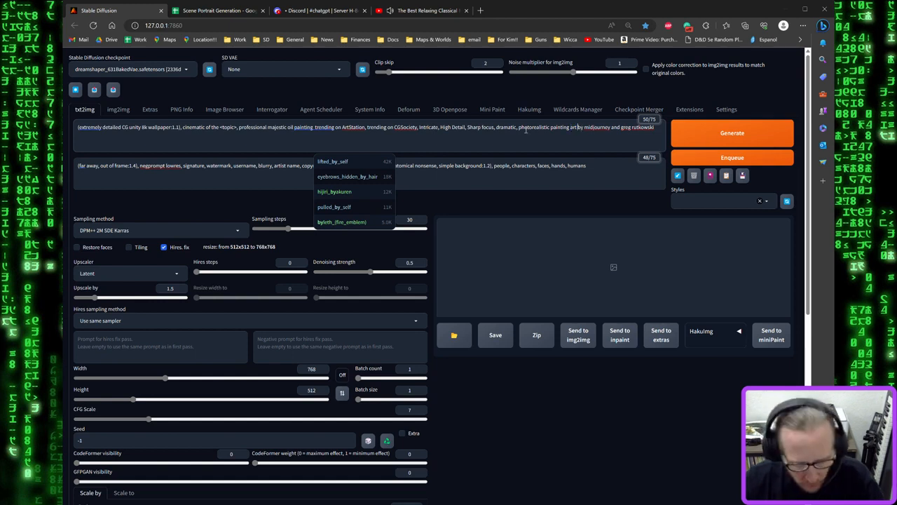
{"action": "type", "text": "style"}
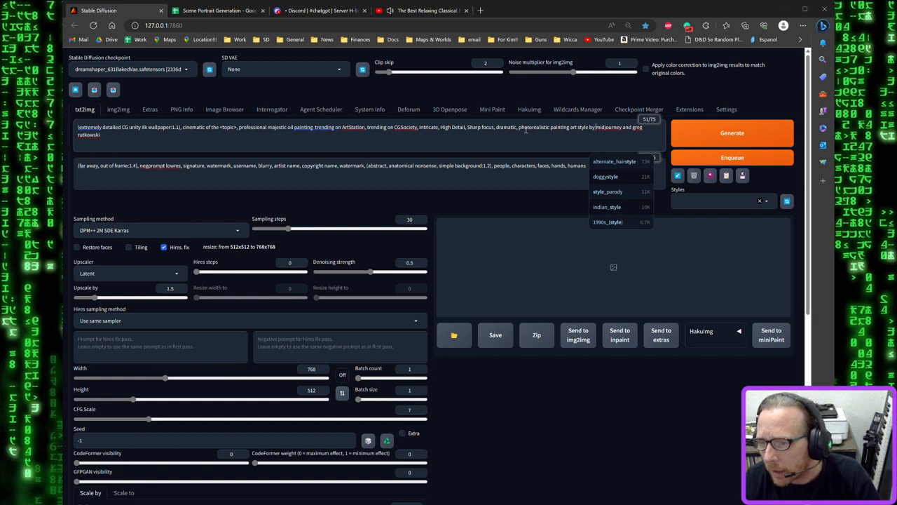
{"action": "type", "text": "by Ed Blinkey, Atey Ghailan, Studio Ghibli, by Jeremy Mann, Greg Manchess, Antonio Moro,"}
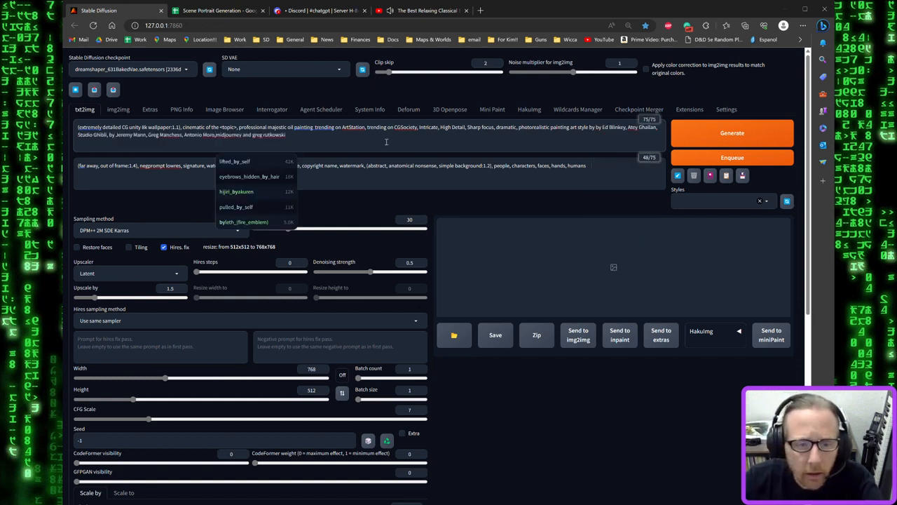
Trim the extra "by" before Jeremy Mann and replace the commas before Antonio Moro and midjourney with "and"
{"action": "left_click", "coordinate": [117, 134]}
{"action": "double_click", "coordinate": [243, 135]}
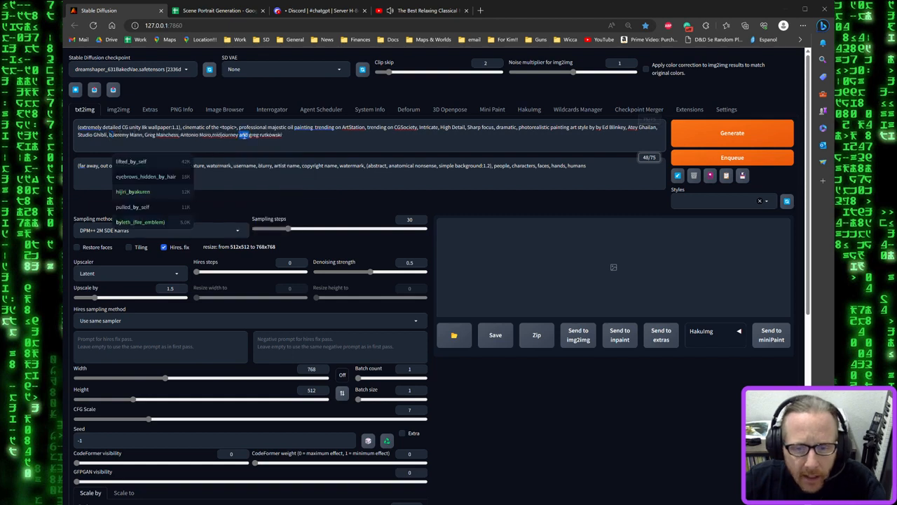
{"action": "left_click", "coordinate": [180, 136]}
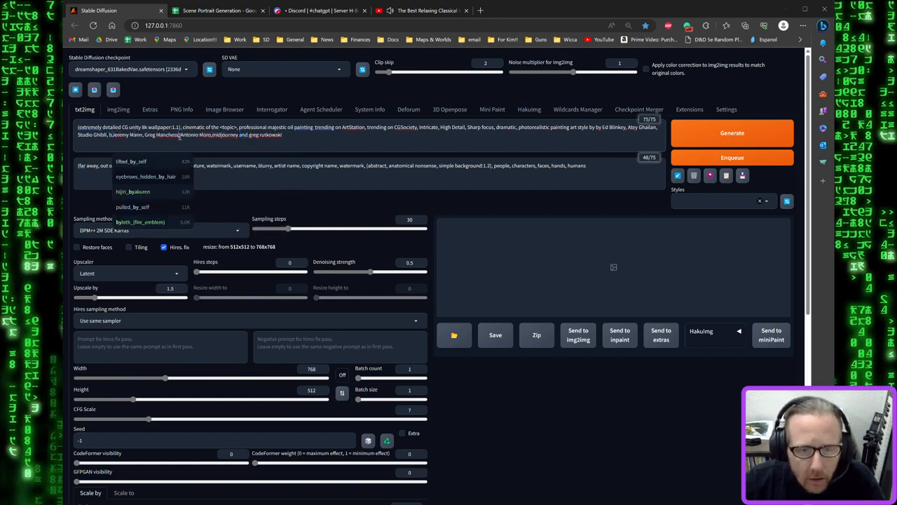
{"action": "key", "text": "BackSpace"}
{"action": "type", "text": "and"}
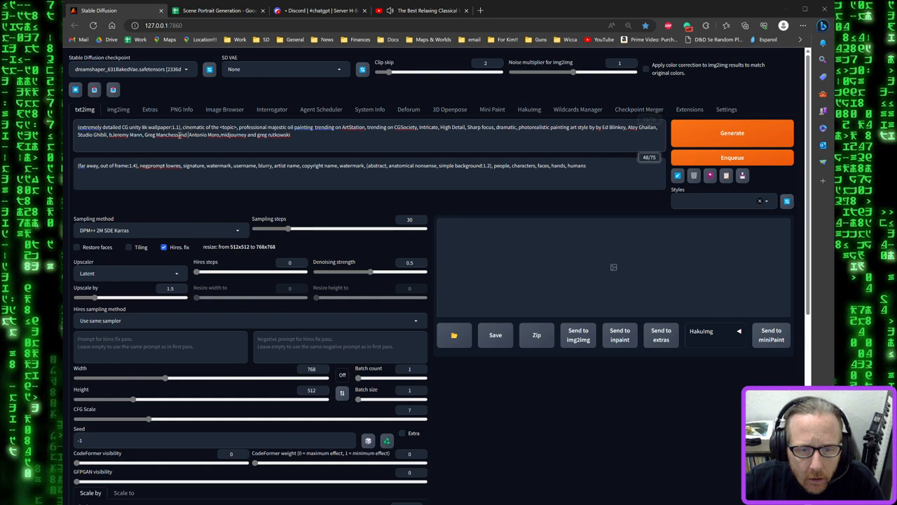
{"action": "left_click", "coordinate": [219, 136]}
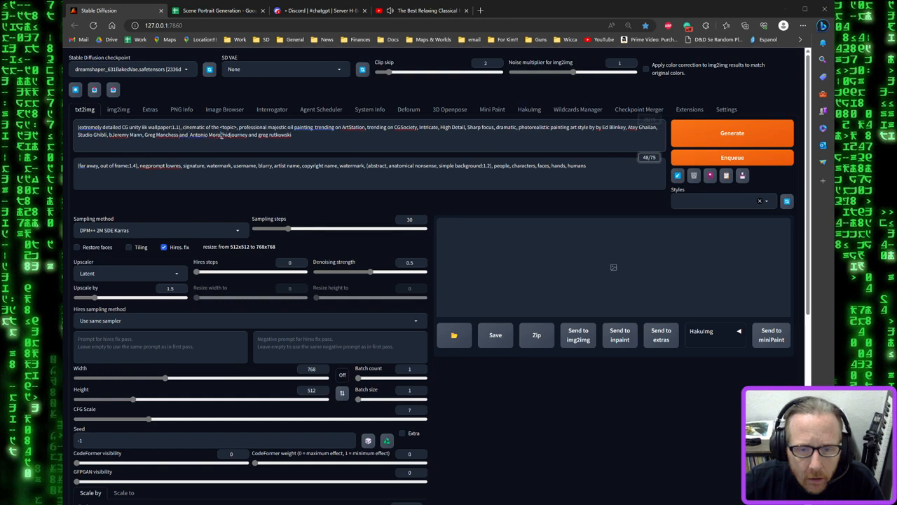
{"action": "key", "text": "BackSpace"}
{"action": "type", "text": "and"}
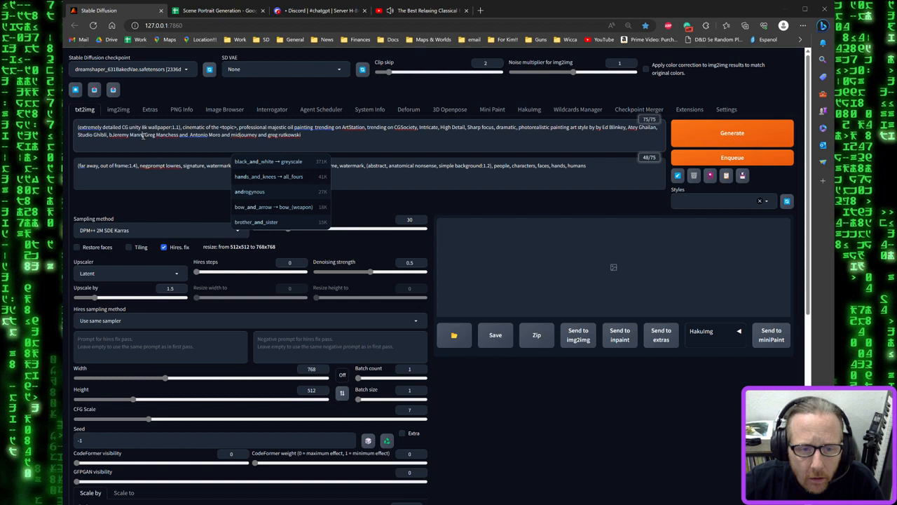
Replace the commas before Greg Manchess, Jeremy Mann and Studio Ghibli in the artist list with "and"
{"action": "left_click_drag", "start_coordinate": [143, 136], "coordinate": [145, 136]}
{"action": "type", "text": "and"}
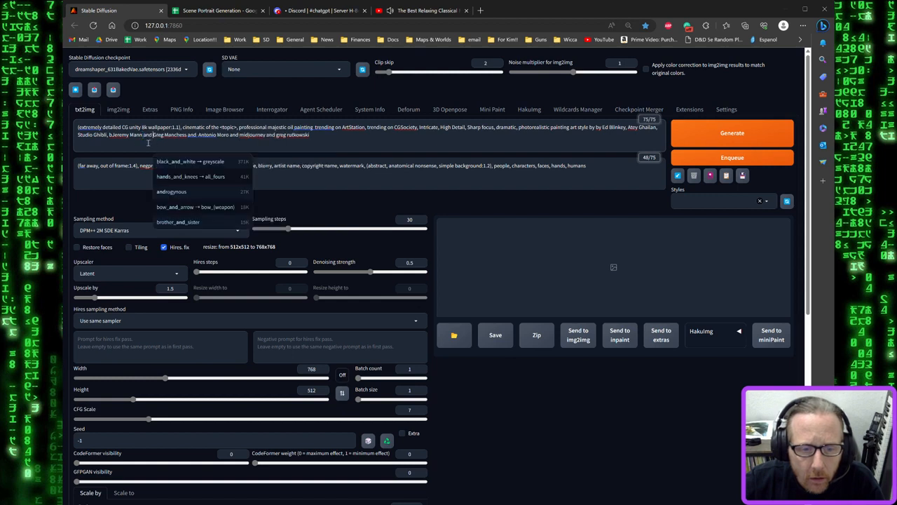
{"action": "left_click_drag", "start_coordinate": [106, 136], "coordinate": [110, 135]}
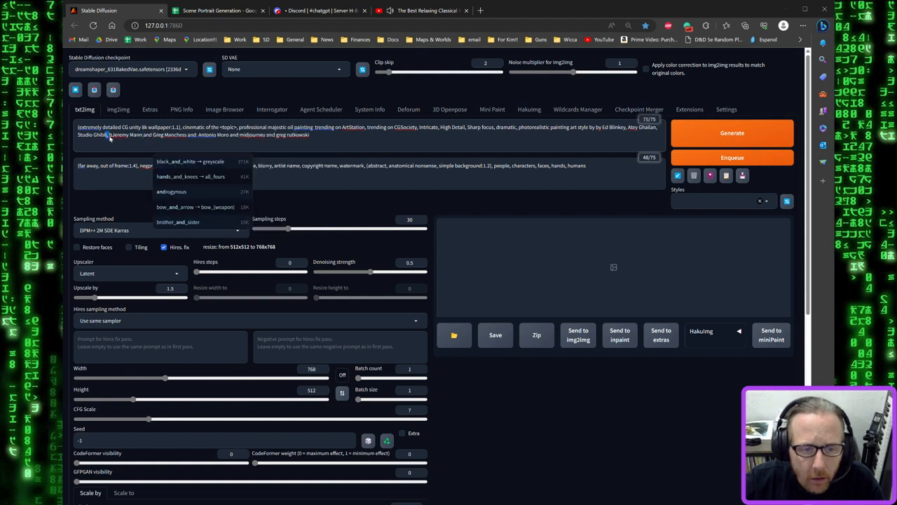
{"action": "type", "text": "and"}
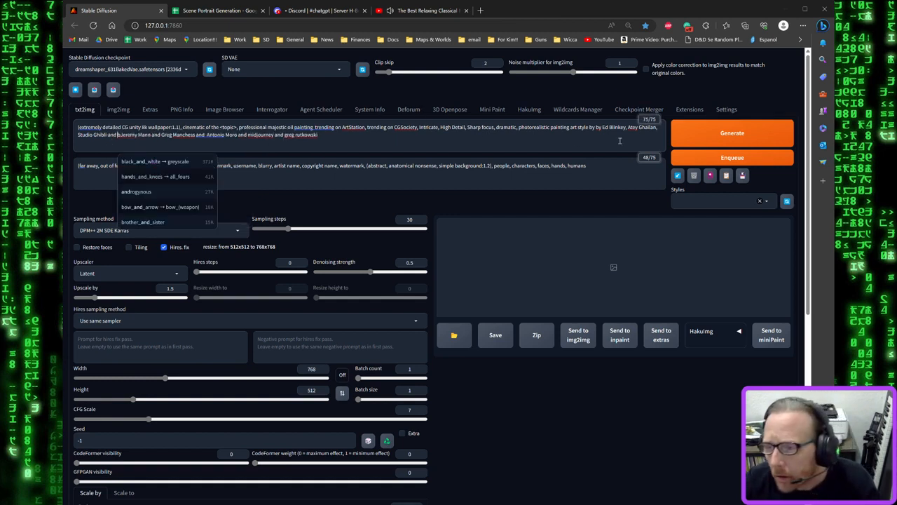
{"action": "left_click_drag", "start_coordinate": [656, 128], "coordinate": [660, 129]}
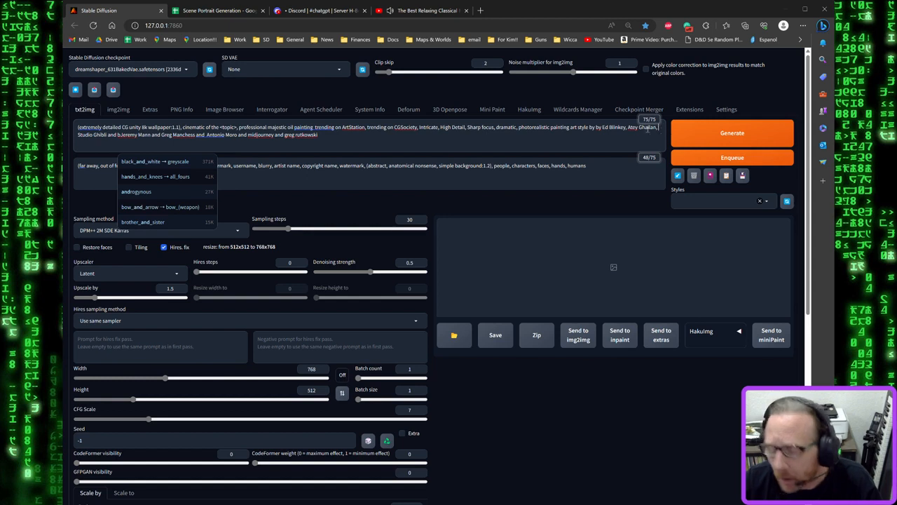
{"action": "type", "text": "and"}
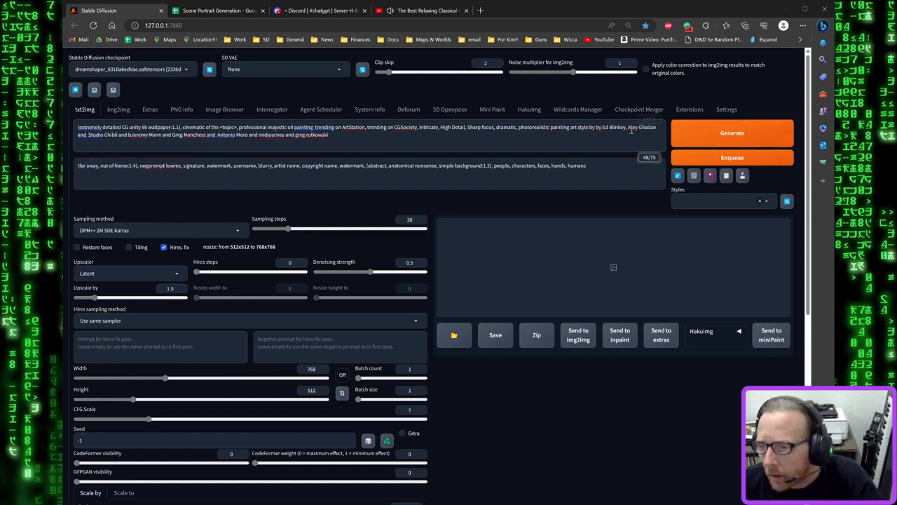
Delete the duplicate "by" before Ed Blinkey and replace the comma between Ed Blinkey and Atey Ghailan with "and"
{"action": "left_click", "coordinate": [597, 127]}
{"action": "key", "text": "BackSpace"}
{"action": "key", "text": "BackSpace"}
{"action": "key", "text": "BackSpace"}
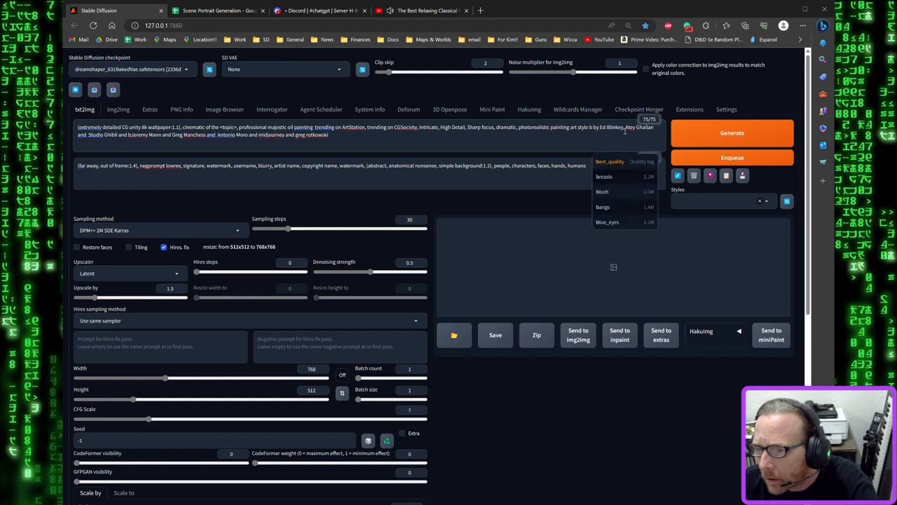
{"action": "left_click", "coordinate": [621, 126]}
{"action": "type", "text": ","}
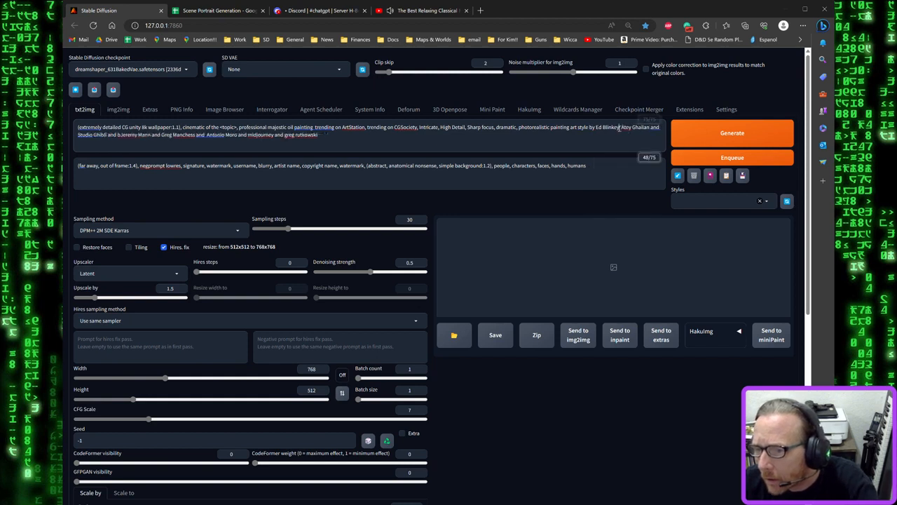
{"action": "key", "text": "BackSpace"}
{"action": "type", "text": "and"}
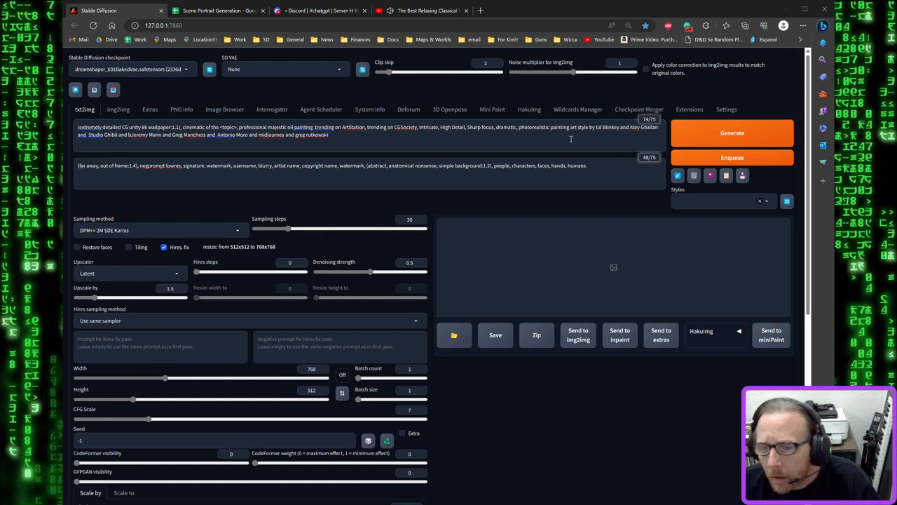
Copy the whole edited positive prompt over the Fantasy Painting Scene prompt in cell C6 of the spreadsheet, then return to Stable Diffusion
{"action": "key", "text": "ctrl+a"}
{"action": "key", "text": "ctrl+c"}
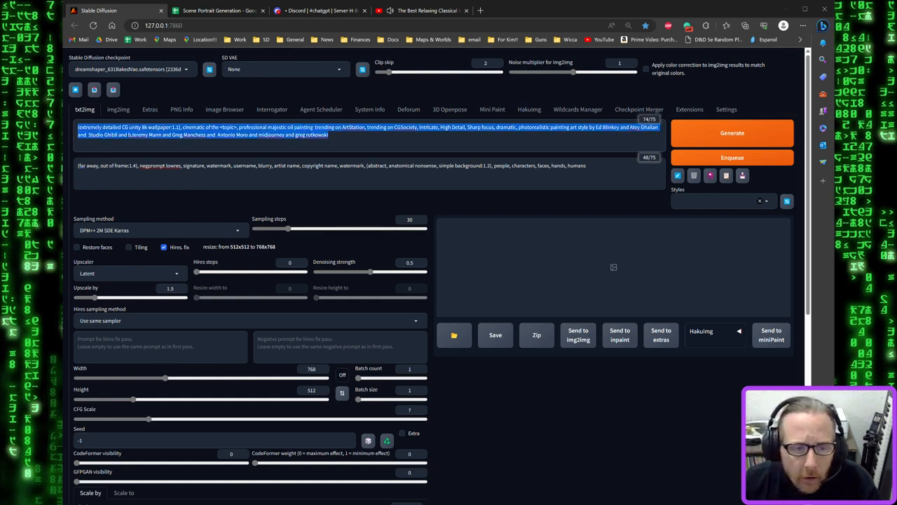
{"action": "left_click", "coordinate": [211, 10]}
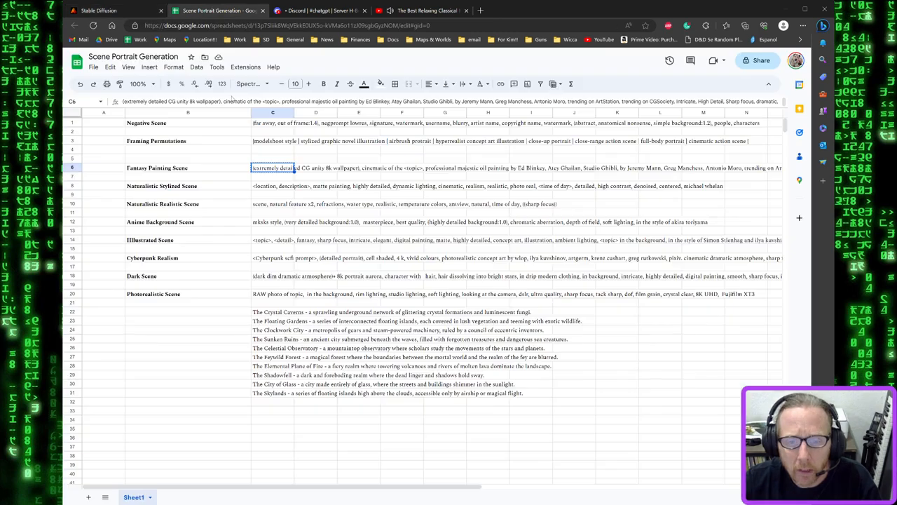
{"action": "key", "text": "ctrl+v"}
{"action": "left_click", "coordinate": [129, 9]}
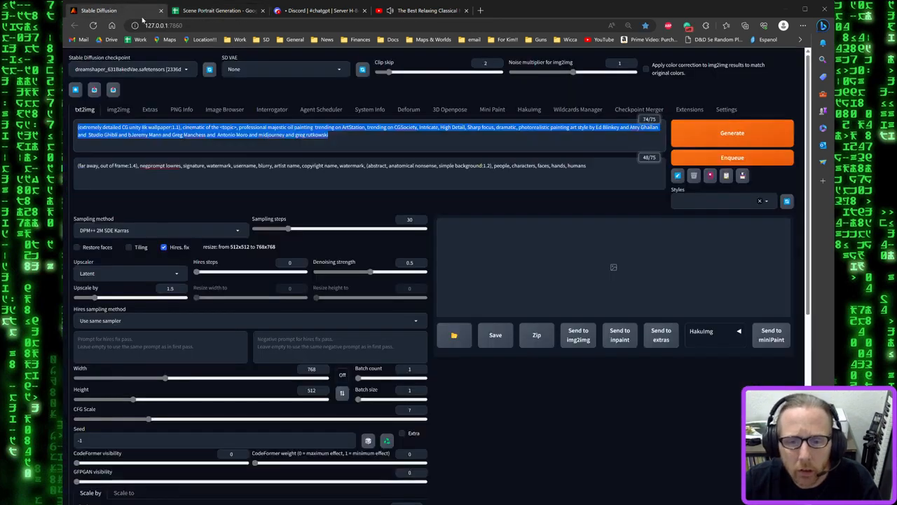
Replace <topic> in the positive prompt with cell C22's text "a sprawling underground network of glittering crystal formations and luminescent fungi"
{"action": "left_click", "coordinate": [217, 10]}
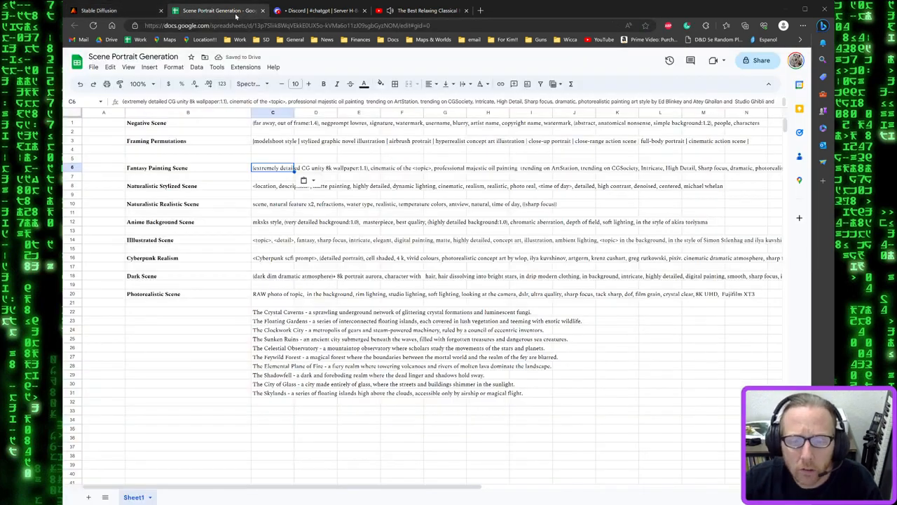
{"action": "left_click", "coordinate": [280, 314]}
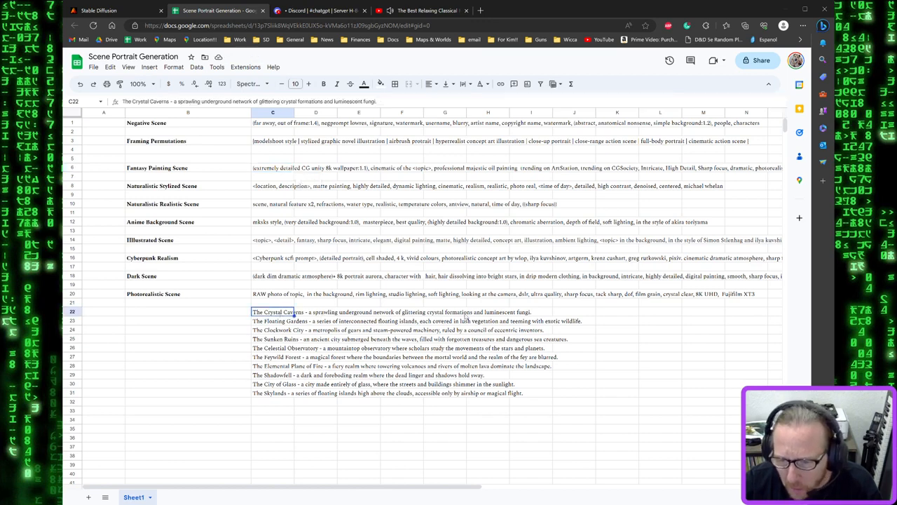
{"action": "left_click_drag", "start_coordinate": [173, 103], "coordinate": [378, 104]}
{"action": "key", "text": "ctrl+c"}
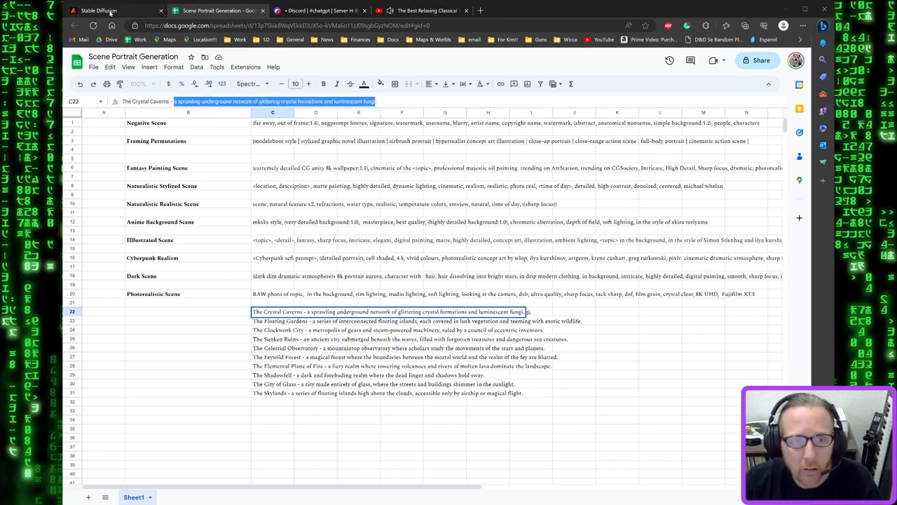
{"action": "left_click", "coordinate": [113, 10]}
{"action": "type", "text": "(extremely detailed CG unity 8k wallpaper:1.1), cinematic of the <topic>, professional majestic oil painting trending on ArtStation, trending on CGSociety, Intricate, High Detail, Sharp focus, dramatic, photorealistic painting art style by Ed Blinkey and Atey Ghailan and Studio Ghibli and Jeremy Mann and Greg Manchess and Antonio Moro and midjourney and greg rutkowski"}
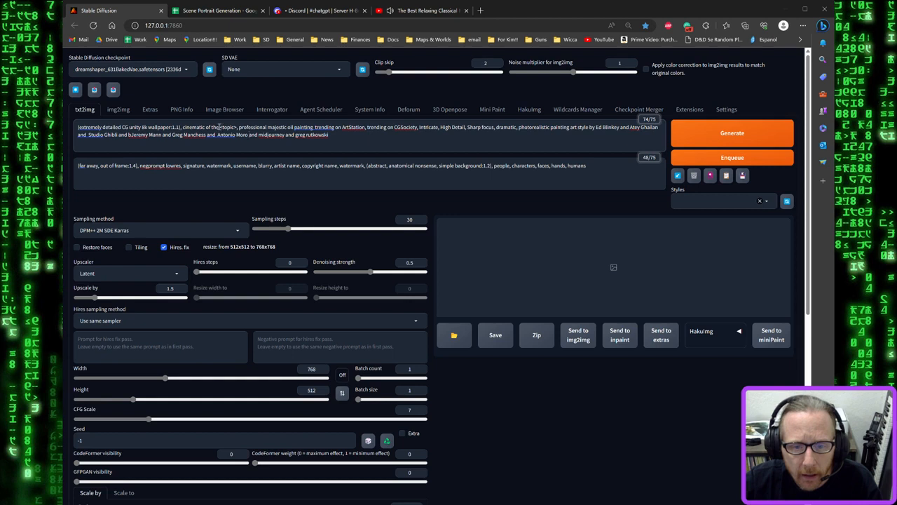
{"action": "left_click_drag", "start_coordinate": [219, 127], "coordinate": [238, 127]}
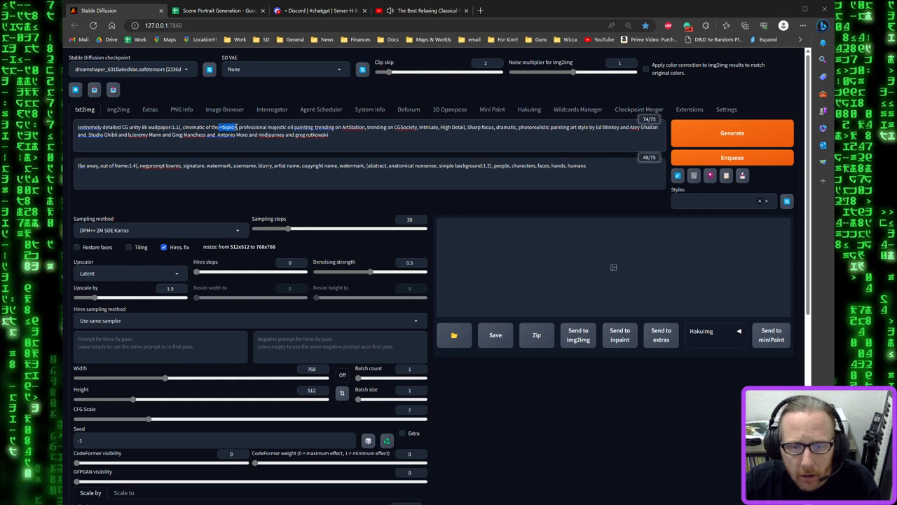
{"action": "key", "text": "ctrl+v"}
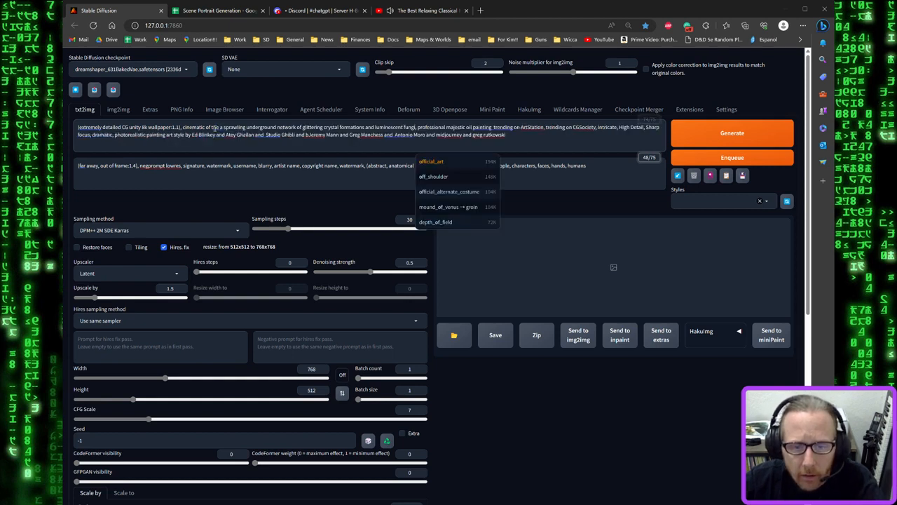
Delete the leftover "the" before "a sprawling underground network" in the positive prompt
{"action": "double_click", "coordinate": [216, 128]}
{"action": "key", "text": "Delete"}
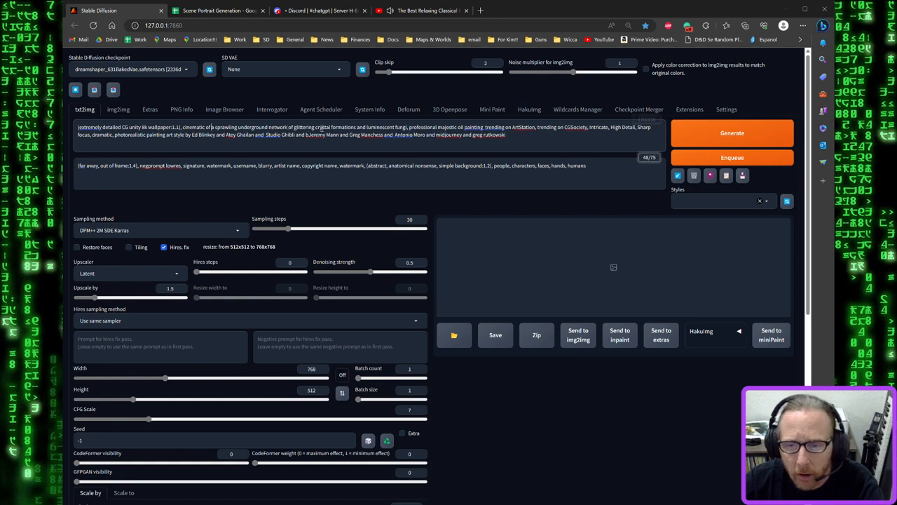
{"action": "left_click", "coordinate": [409, 128]}
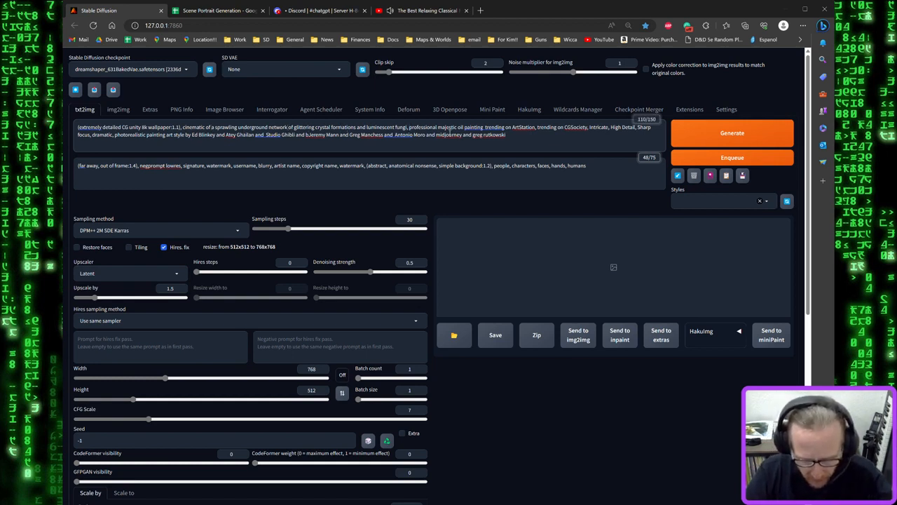
Add "mushrooms, stalagmites," after "luminescent fungi," in the positive prompt, correcting the spelling of "stalagmites"
{"action": "type", "text": "mushrooms, "}
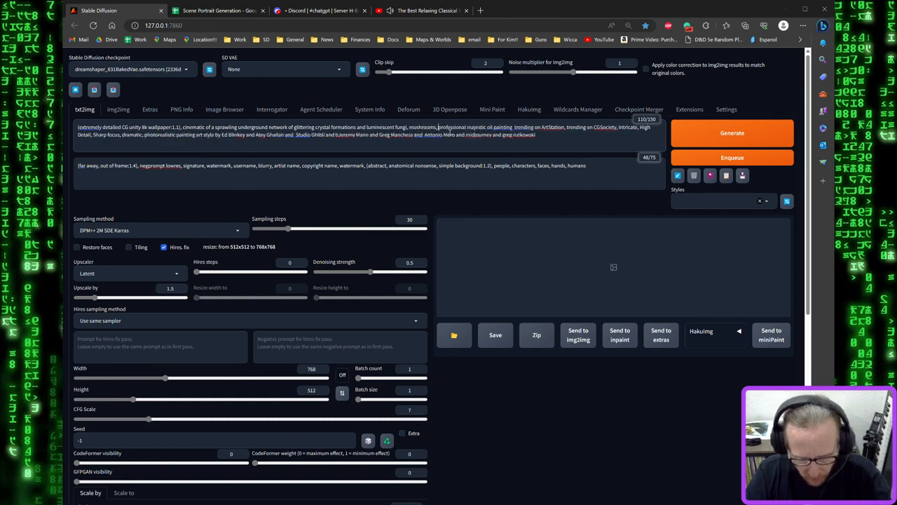
{"action": "type", "text": "stalagmites,"}
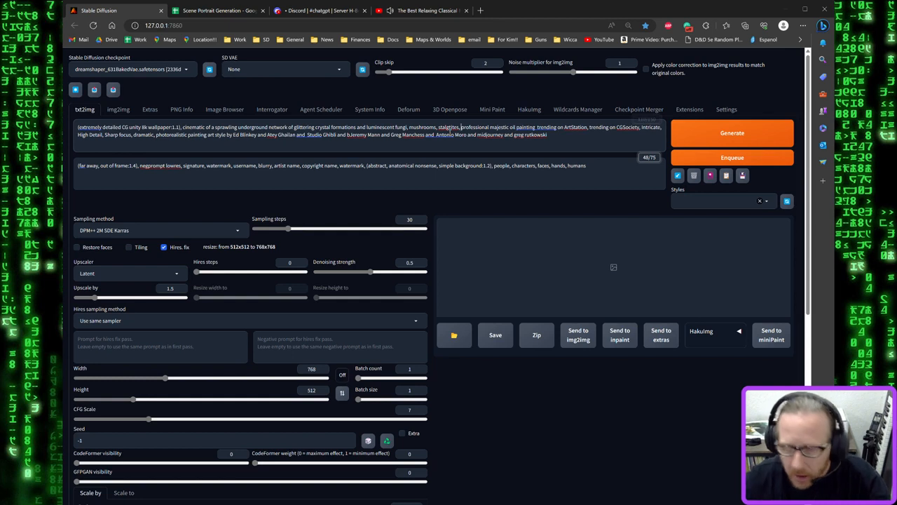
{"action": "right_click", "coordinate": [449, 128]}
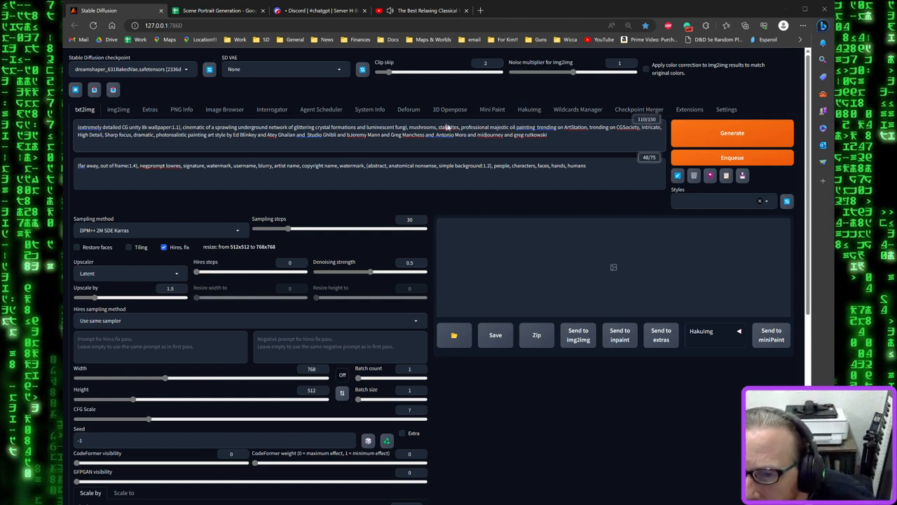
{"action": "left_click", "coordinate": [461, 160]}
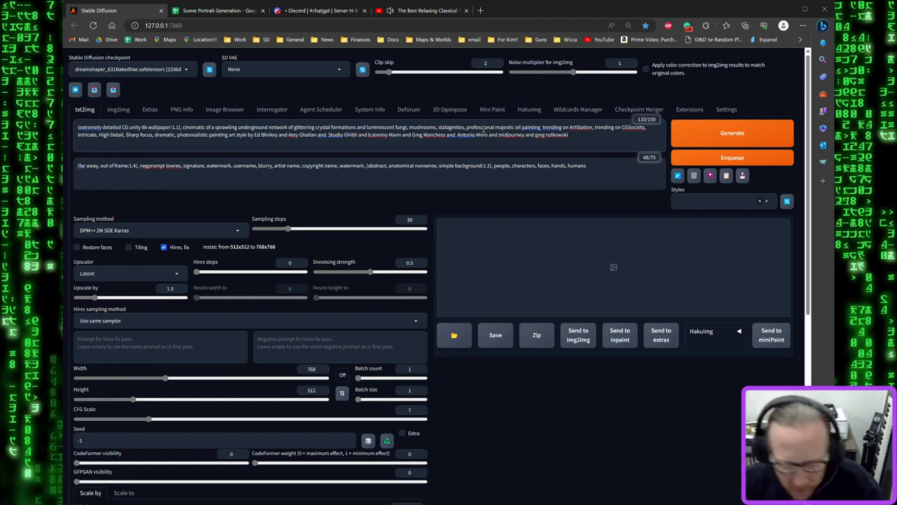
Add "lichen, ruby, diamond, emerals," after "stalagmites," in the positive prompt
{"action": "type", "text": "lichen"}
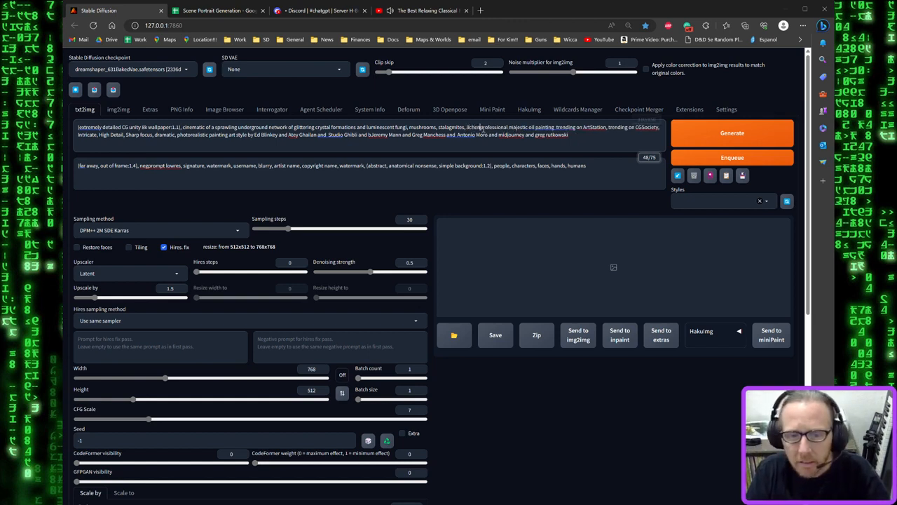
{"action": "type", "text": ", "}
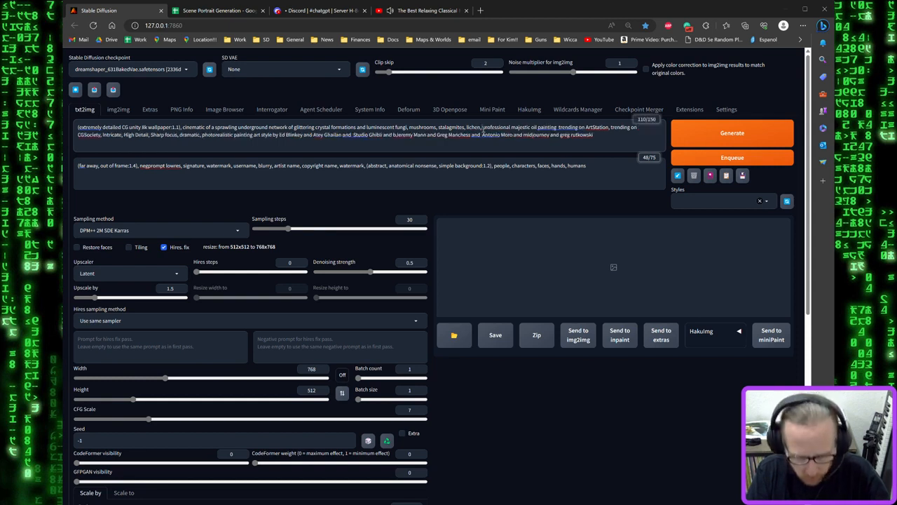
{"action": "type", "text": "suby, diamon"}
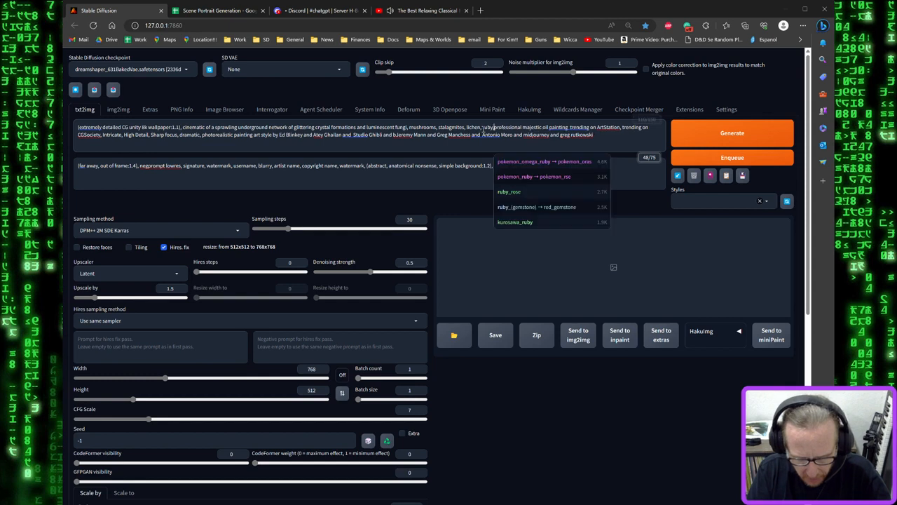
{"action": "type", "text": "d, emerald"}
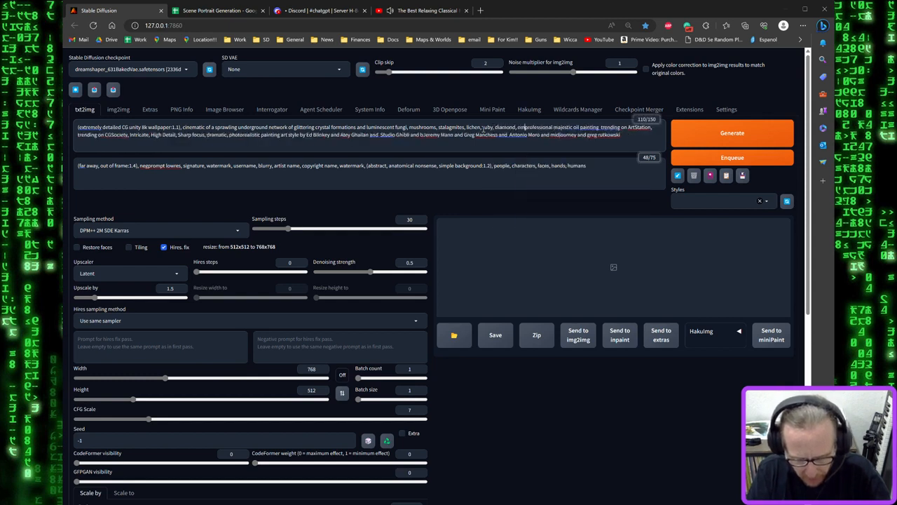
{"action": "type", "text": ","}
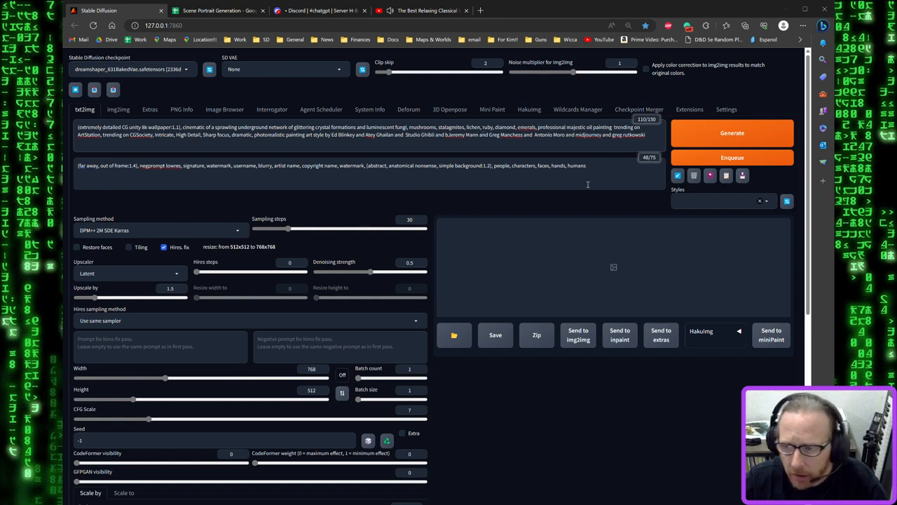
Generate an image from the extended prompt, view it enlarged, and close the enlarged view
{"action": "left_click", "coordinate": [707, 130]}
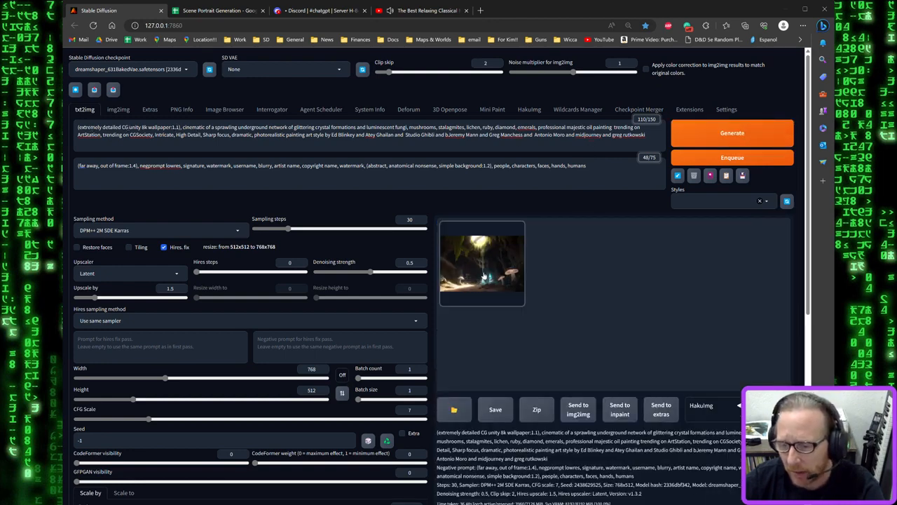
{"action": "left_click", "coordinate": [484, 274]}
{"action": "left_click", "coordinate": [580, 267]}
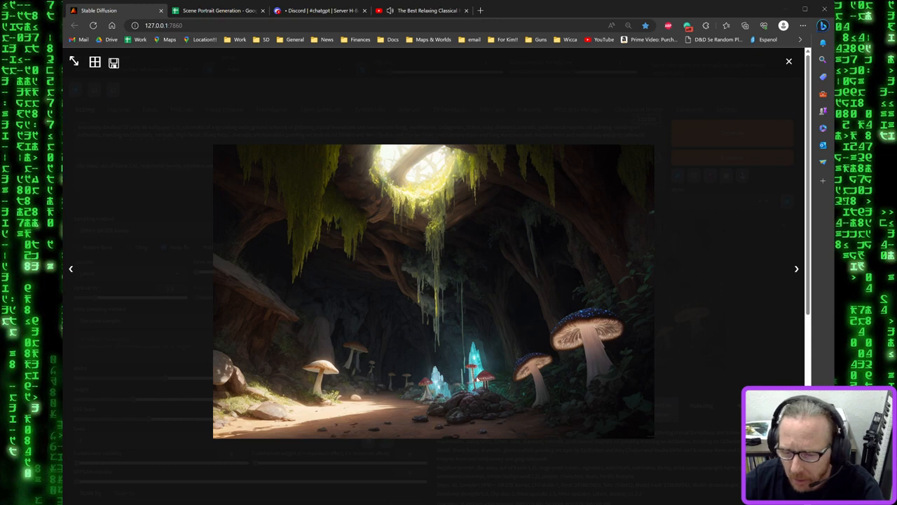
{"action": "left_click", "coordinate": [720, 266]}
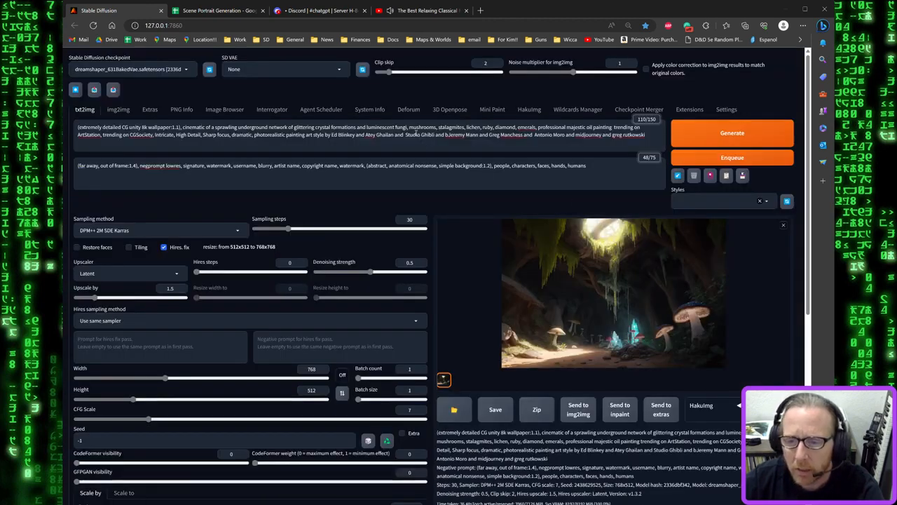
Turn the gem terms in the positive prompt into "(ruby, diamond, emeralds:1.4)" and generate a new image
{"action": "left_click", "coordinate": [482, 128]}
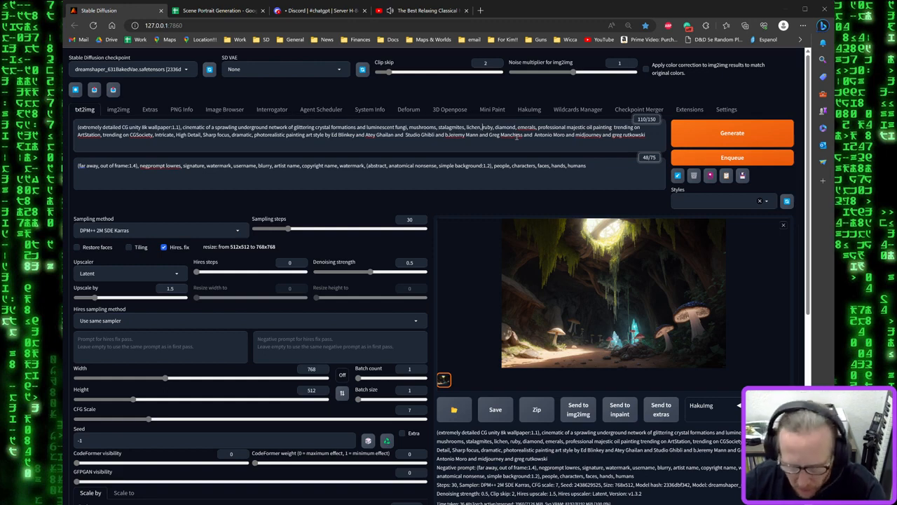
{"action": "type", "text": "("}
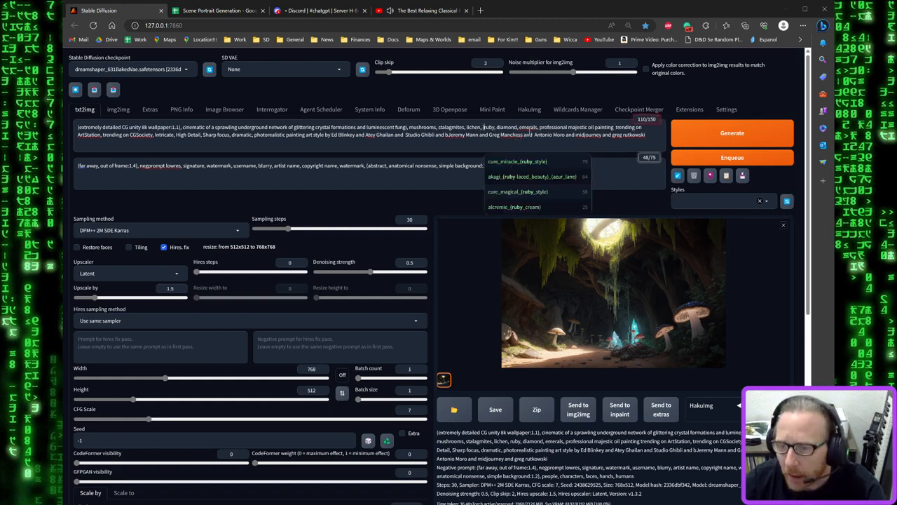
{"action": "left_click", "coordinate": [536, 128]}
{"action": "type", "text": "ds"}
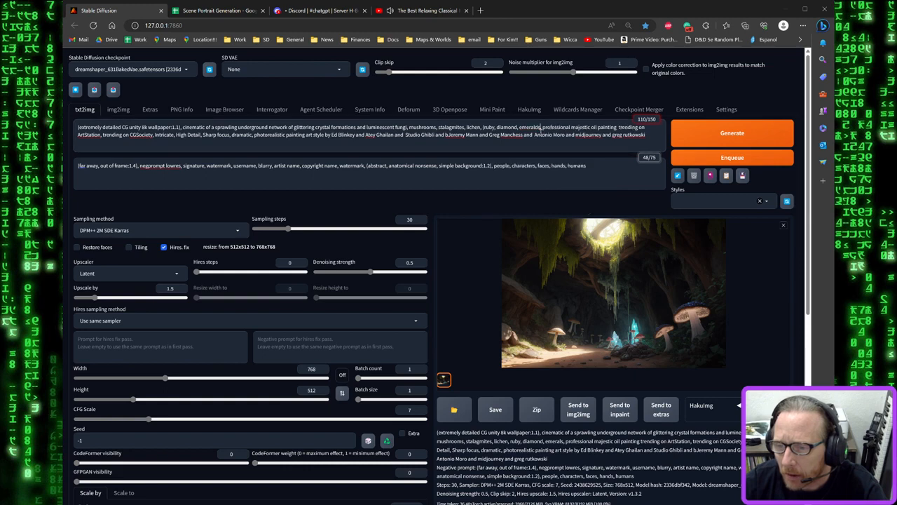
{"action": "type", "text": ":1."}
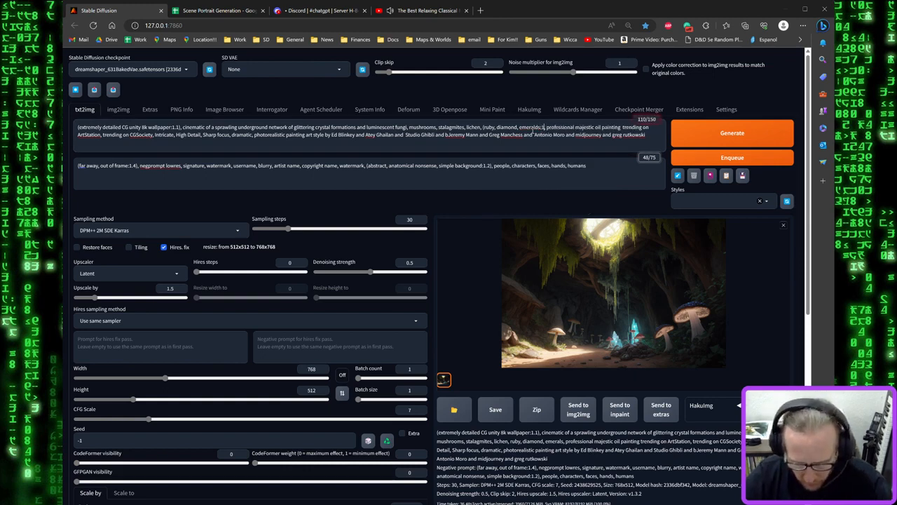
{"action": "type", "text": "4)"}
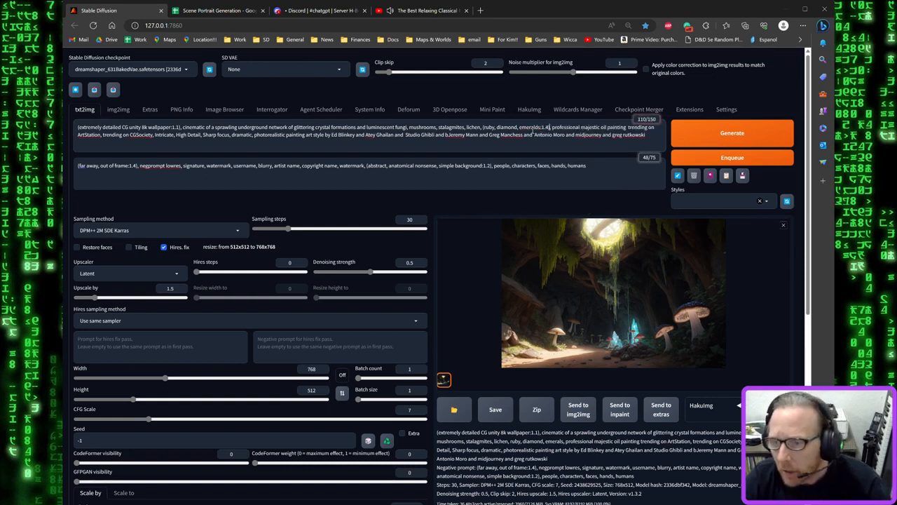
{"action": "left_click", "coordinate": [711, 133]}
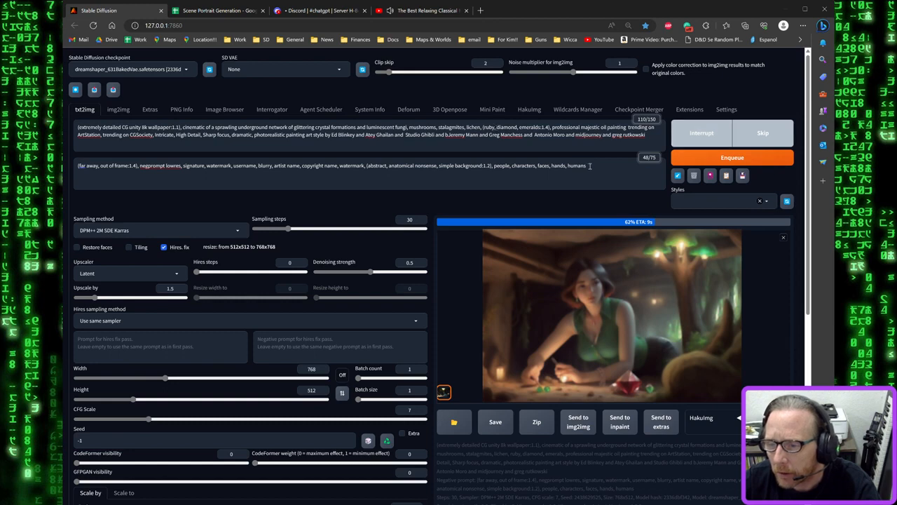
Weight the people terms in the negative prompt as "(people, characters, faces, hands, humans:1.5)" and generate a new image
{"action": "left_click", "coordinate": [495, 167]}
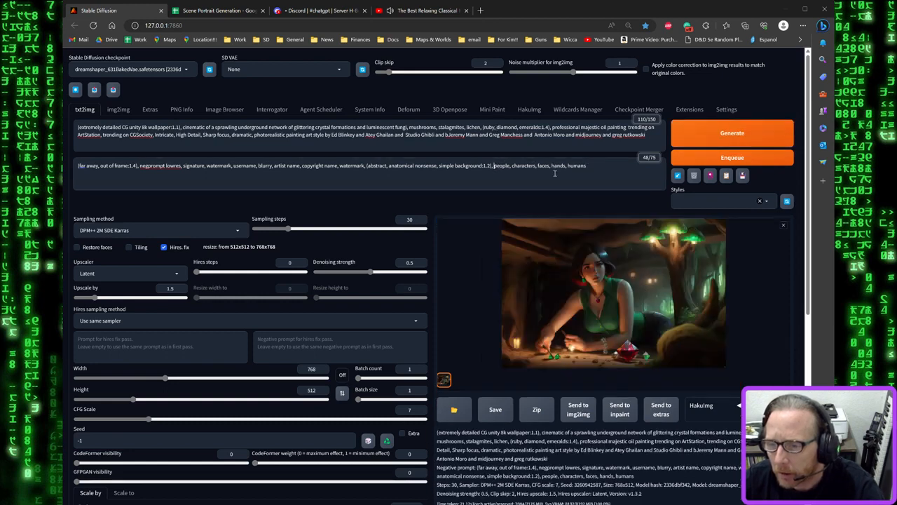
{"action": "type", "text": "("}
{"action": "left_click", "coordinate": [600, 165]}
{"action": "type", "text": ":1"}
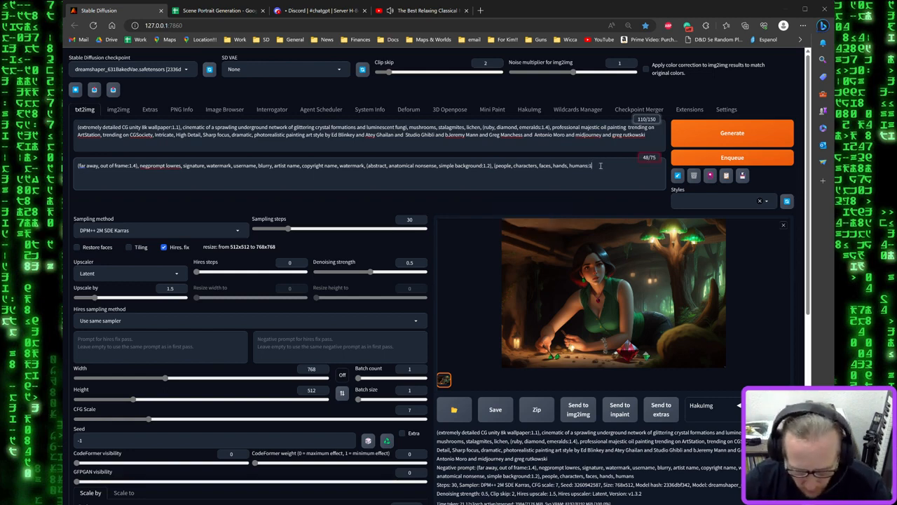
{"action": "type", "text": ".5)"}
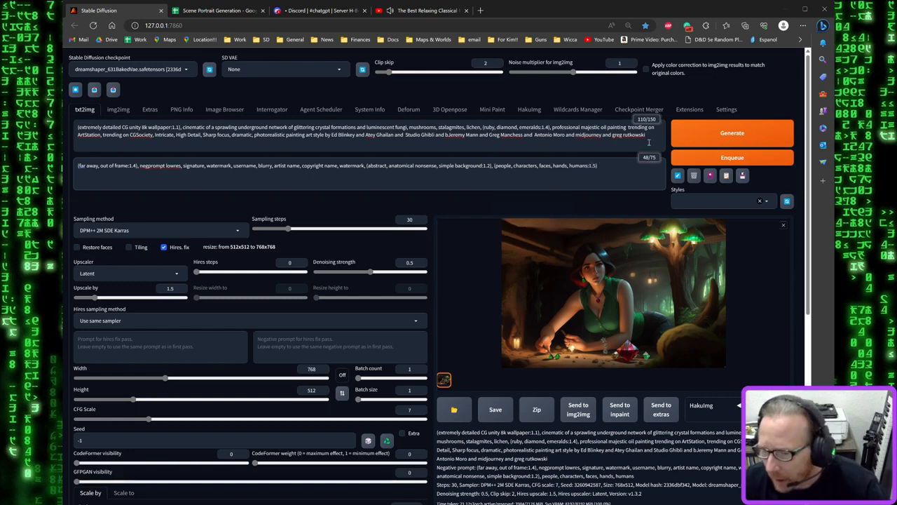
{"action": "left_click", "coordinate": [725, 130]}
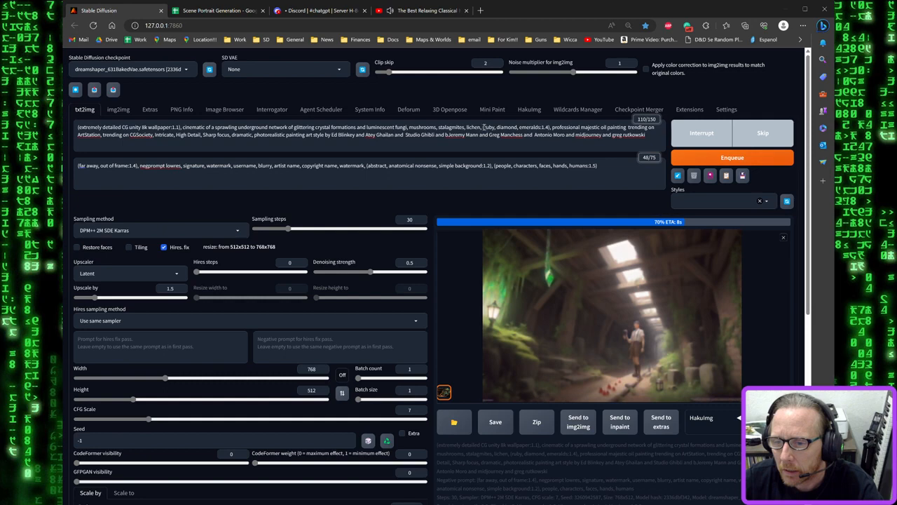
Replace the weighted ruby, diamond and emeralds group in the positive prompt with "(gemstones:1.2)"
{"action": "left_click_drag", "start_coordinate": [484, 127], "coordinate": [541, 127]}
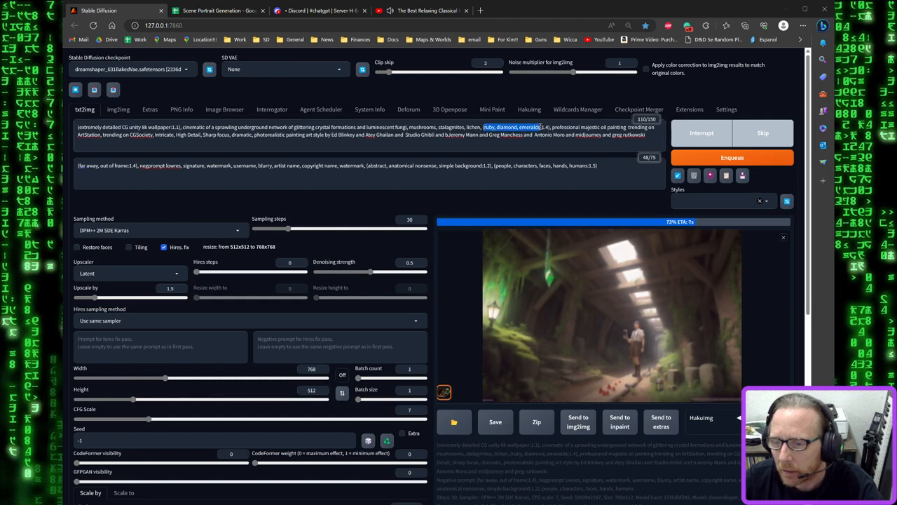
{"action": "type", "text": "(gemstone"}
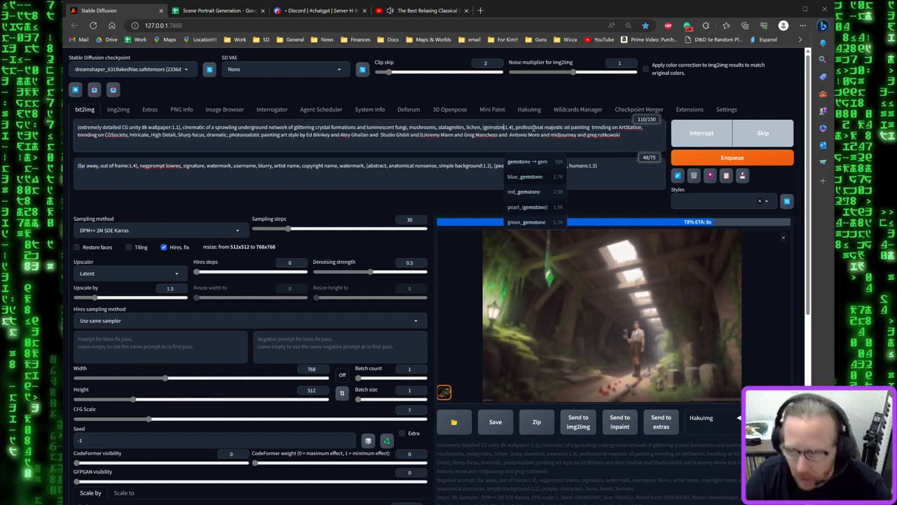
{"action": "type", "text": "s"}
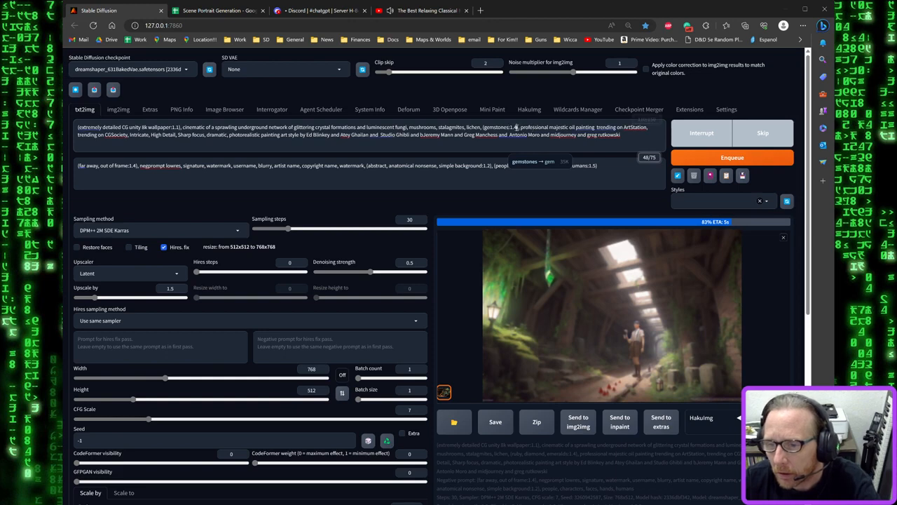
{"action": "left_click_drag", "start_coordinate": [517, 128], "coordinate": [514, 128]}
{"action": "type", "text": "2"}
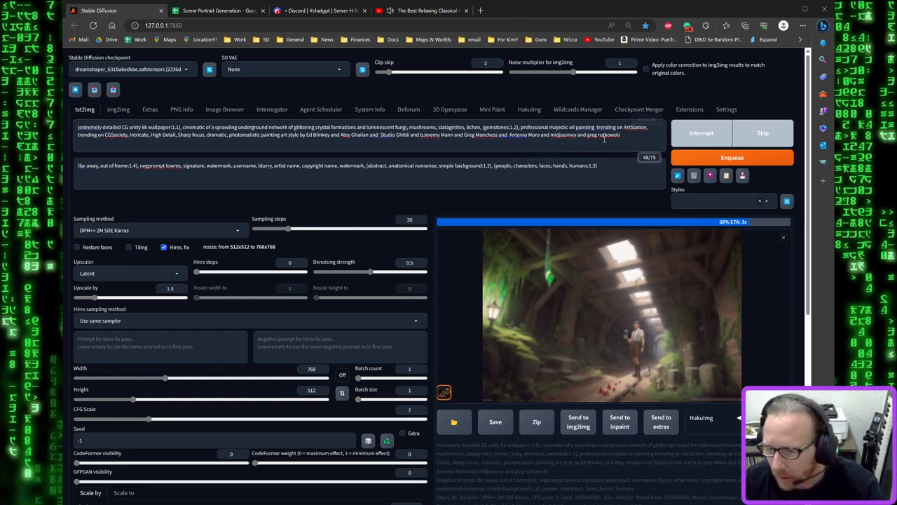
Interrupt the running generation, view its image enlarged, and close the enlarged view
{"action": "left_click", "coordinate": [704, 136]}
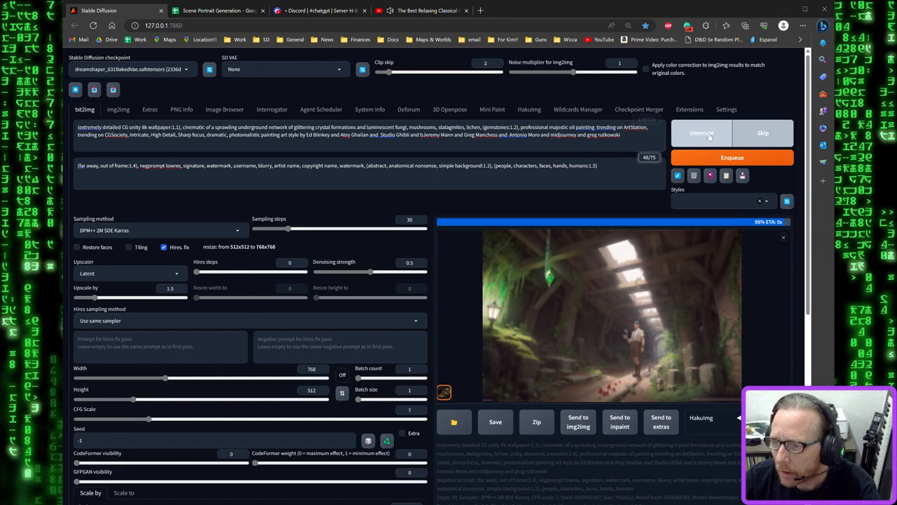
{"action": "left_click", "coordinate": [633, 279]}
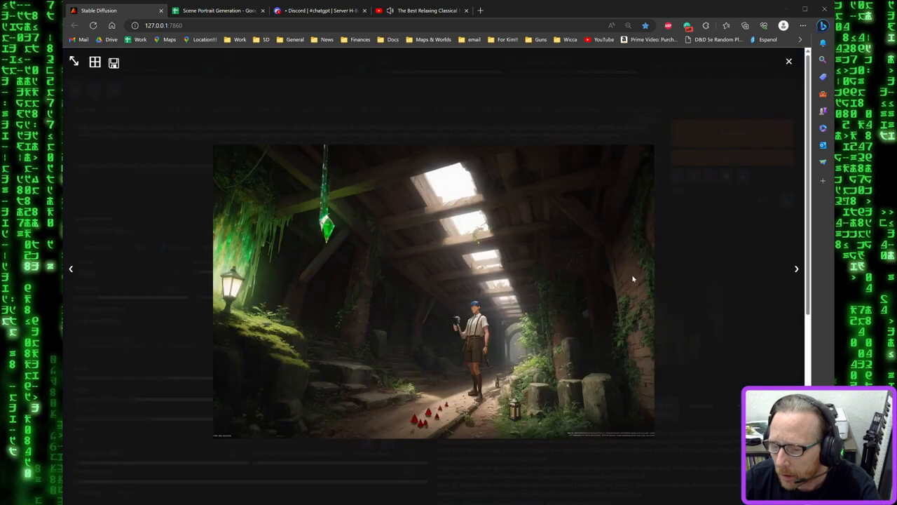
{"action": "left_click", "coordinate": [709, 249]}
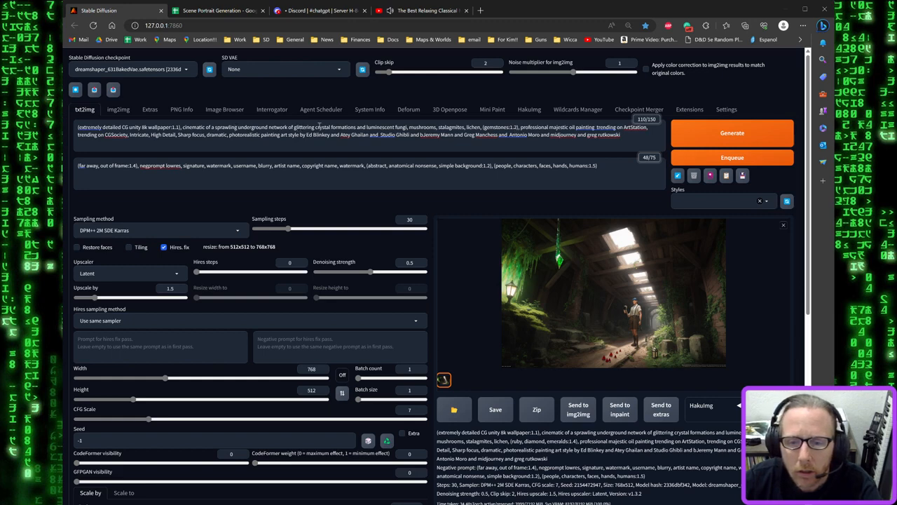
Insert "fantasy RPG," before "professional majestic oil painting" in the positive prompt and generate a new image
{"action": "left_click", "coordinate": [597, 128]}
{"action": "left_click", "coordinate": [520, 128]}
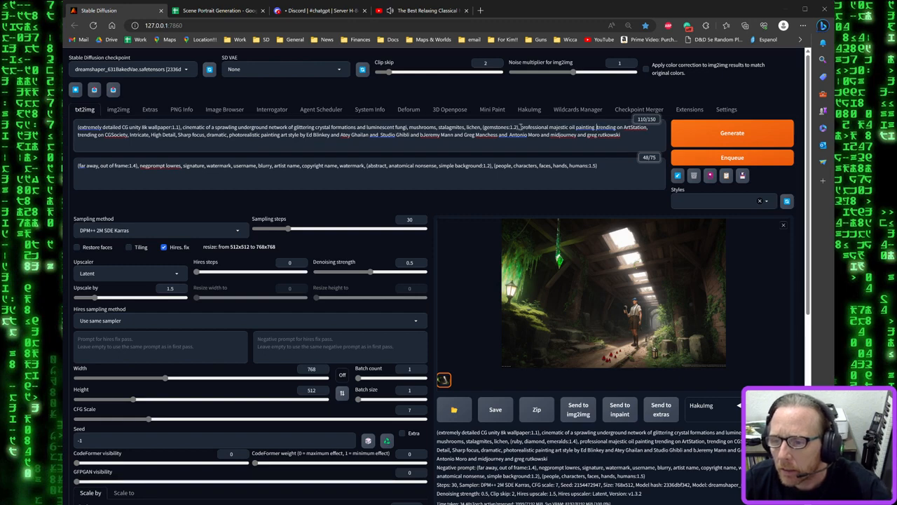
{"action": "type", "text": "fantasy R"}
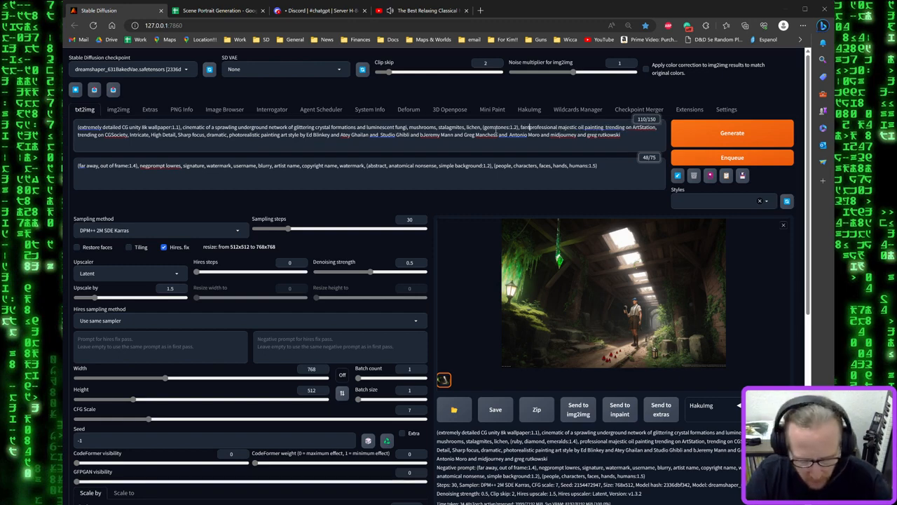
{"action": "type", "text": "PG,"}
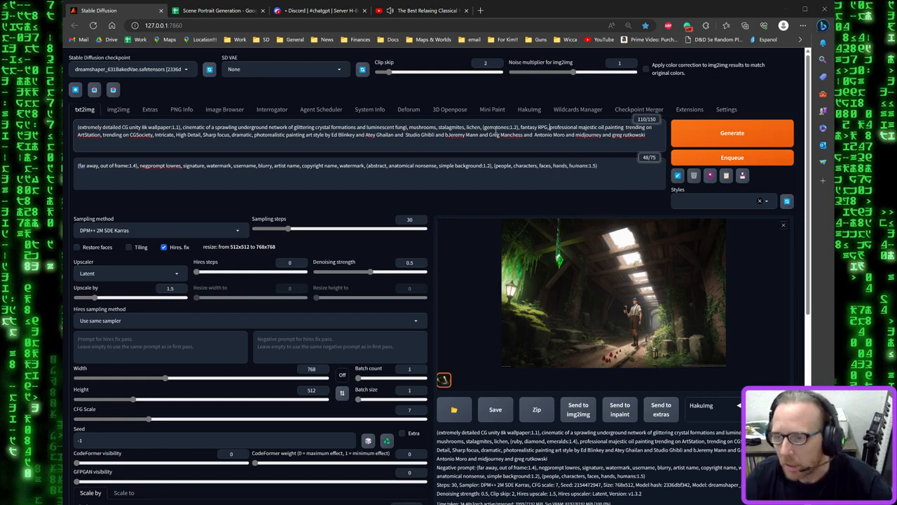
{"action": "key", "text": "ctrl+Return"}
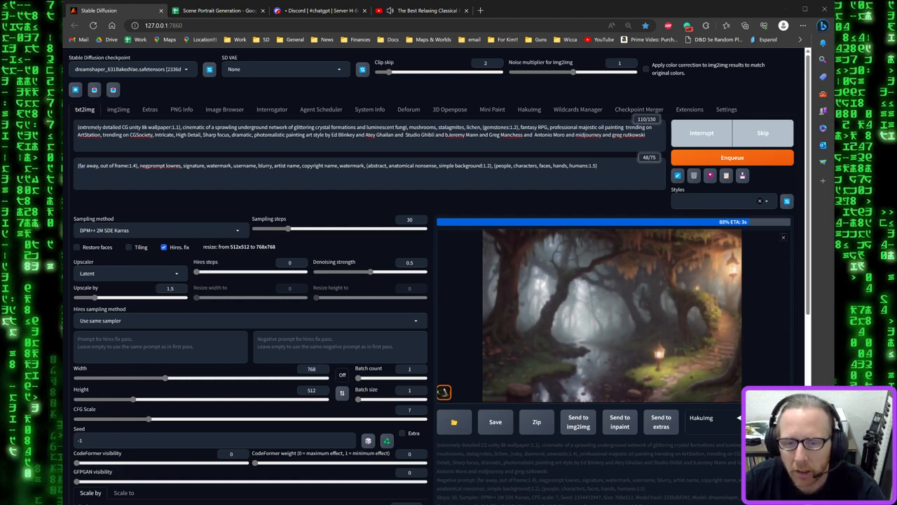
Weight the lichen term in the positive prompt as "(lichen:0.5)"
{"action": "left_click", "coordinate": [466, 128]}
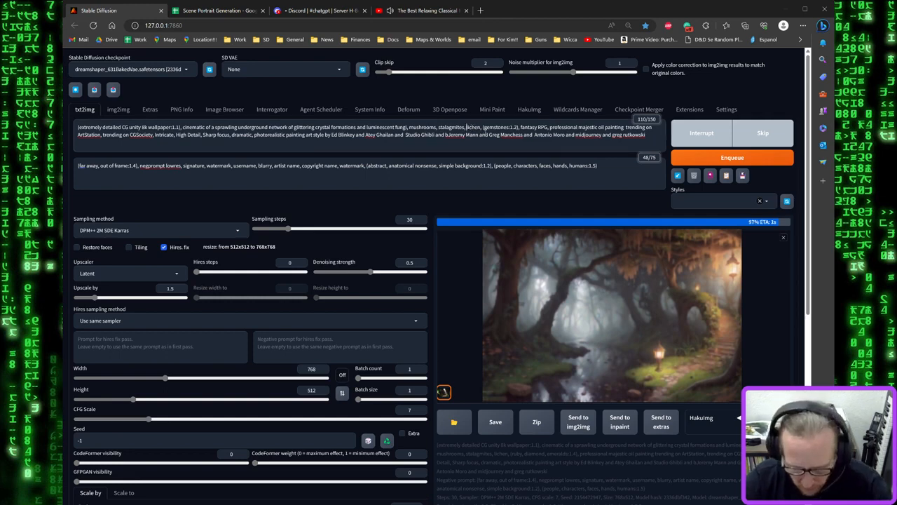
{"action": "type", "text": "("}
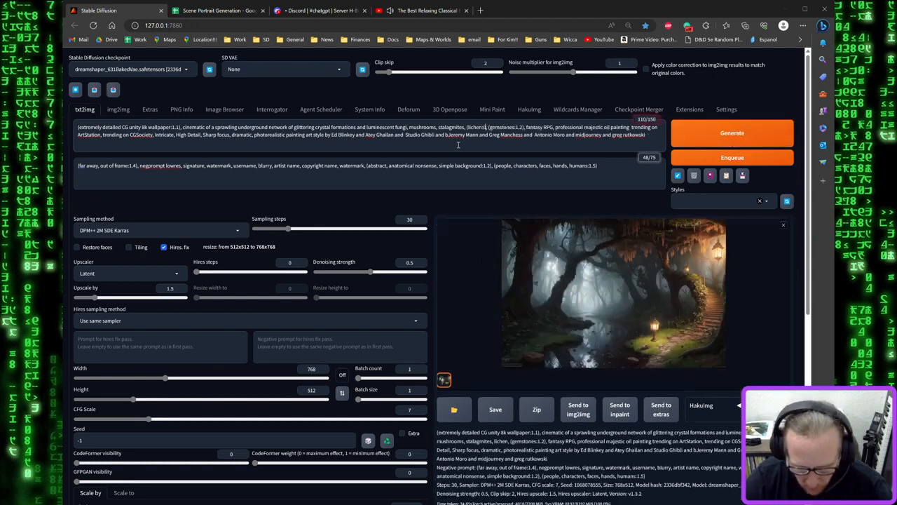
{"action": "type", "text": ":0.5"}
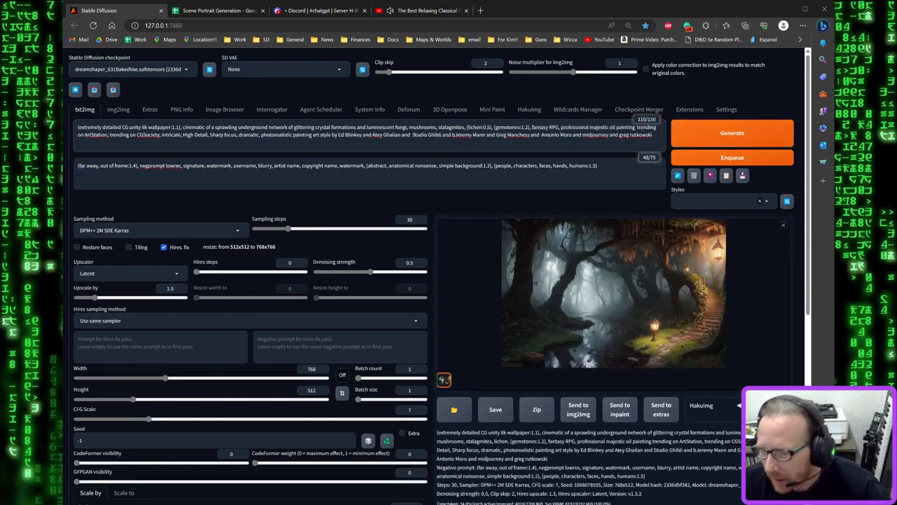
View the finished forest image enlarged and close the enlarged view
{"action": "left_click", "coordinate": [594, 263]}
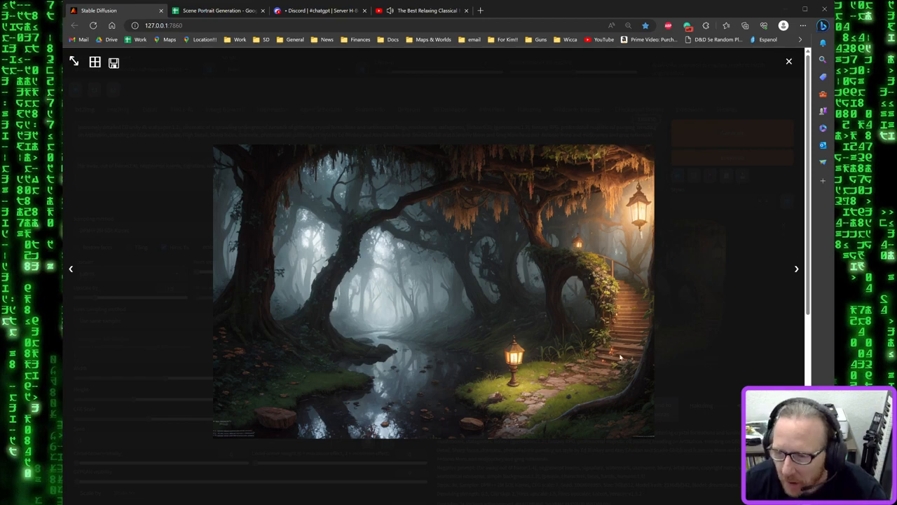
{"action": "left_click", "coordinate": [622, 357]}
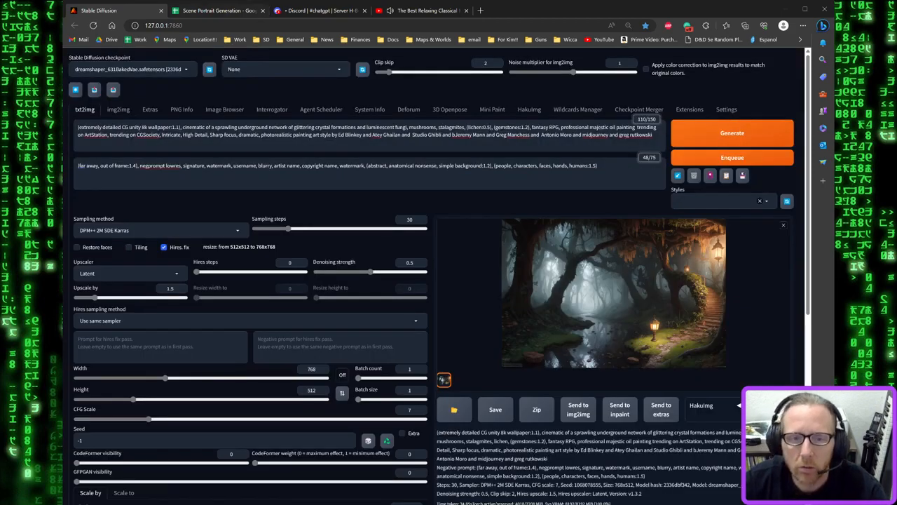
Replace the entire positive prompt with the Naturalistic Stylized Scene template copied from the Scene Portrait Generation spreadsheet
{"action": "left_click", "coordinate": [211, 11]}
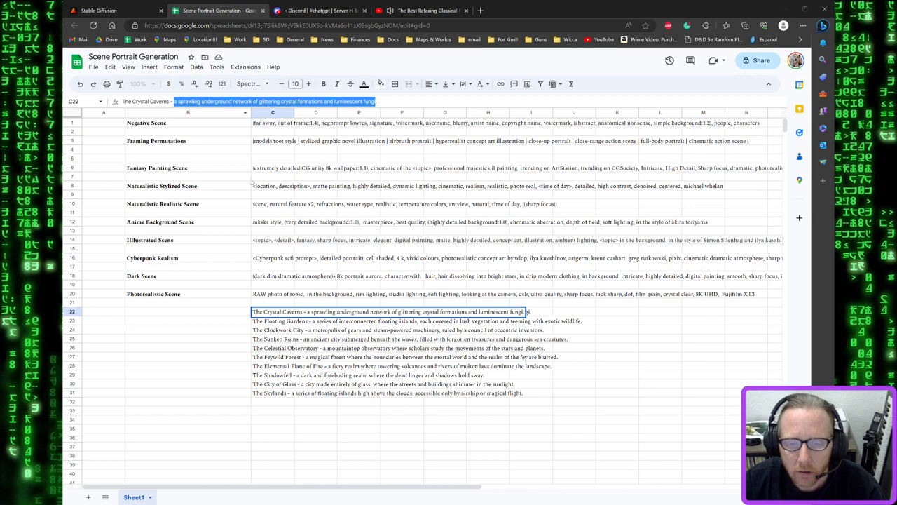
{"action": "left_click", "coordinate": [257, 187]}
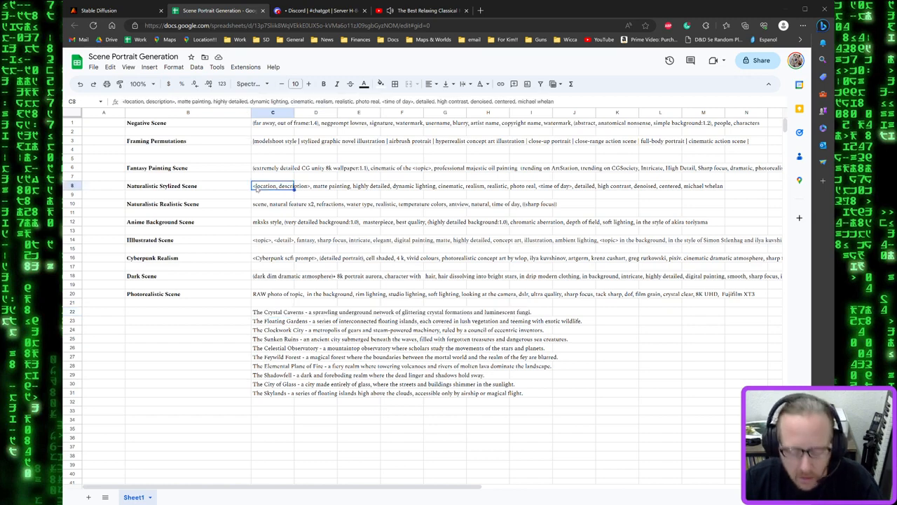
{"action": "left_click", "coordinate": [120, 11]}
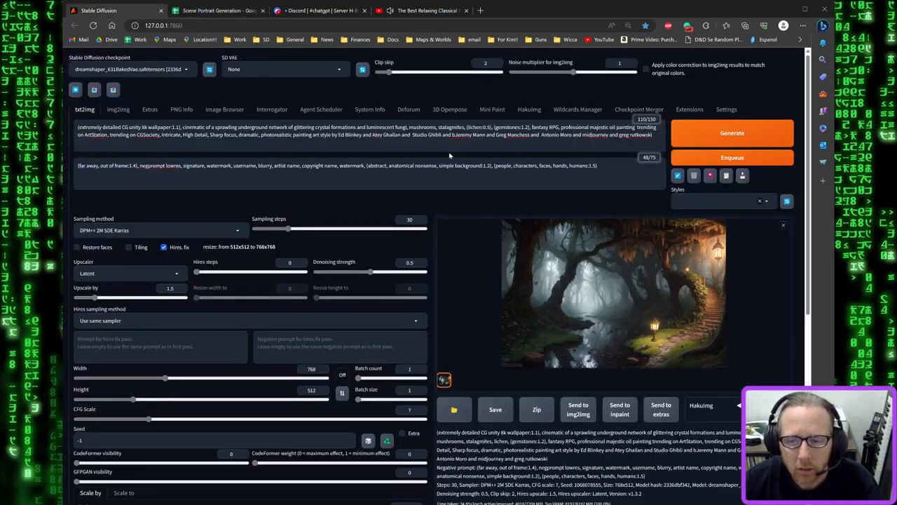
{"action": "left_click", "coordinate": [601, 133]}
{"action": "key", "text": "ctrl+a"}
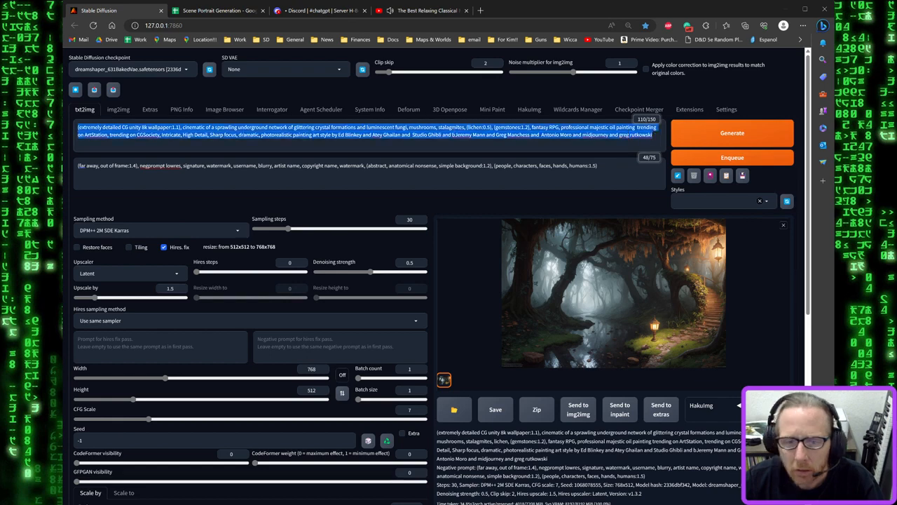
{"action": "type", "text": "<location, description>, matte painting, highly detailed, dynamic lighting, cinematic, realism, realistic, photo real, <time of day>, detailed, high contrast, denoised, centered, michael whelan"}
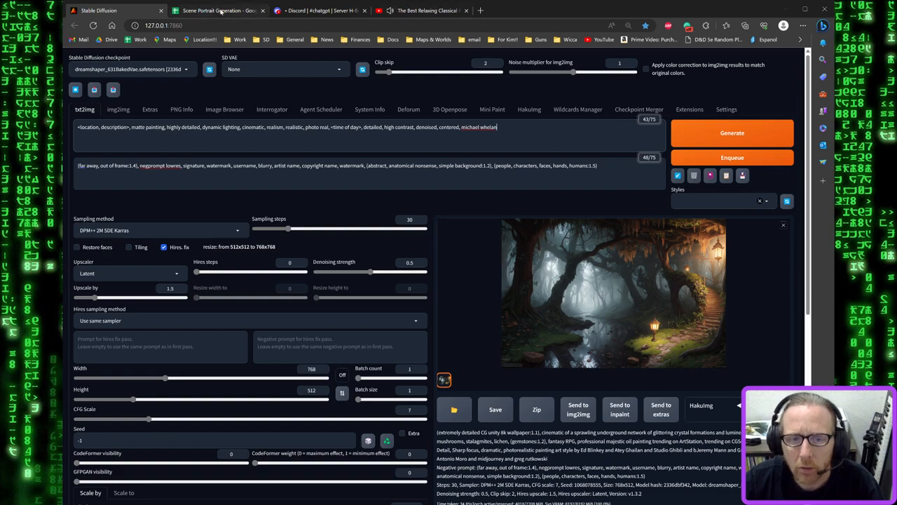
Replace the "<location, description>" placeholder in the positive prompt with the Floating Gardens description copied from the spreadsheet, without its title
{"action": "left_click", "coordinate": [221, 11]}
{"action": "left_click", "coordinate": [289, 321]}
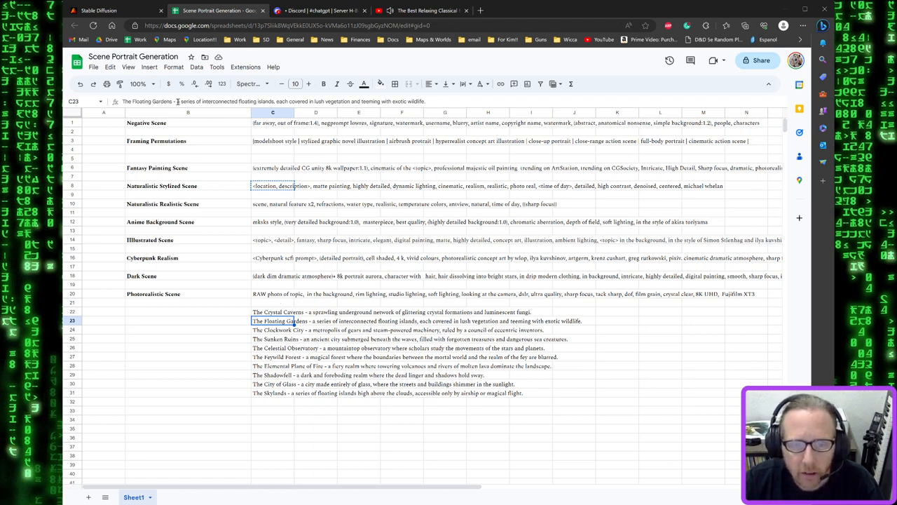
{"action": "left_click_drag", "start_coordinate": [177, 101], "coordinate": [419, 98]}
{"action": "key", "text": "ctrl+c"}
{"action": "left_click", "coordinate": [98, 10]}
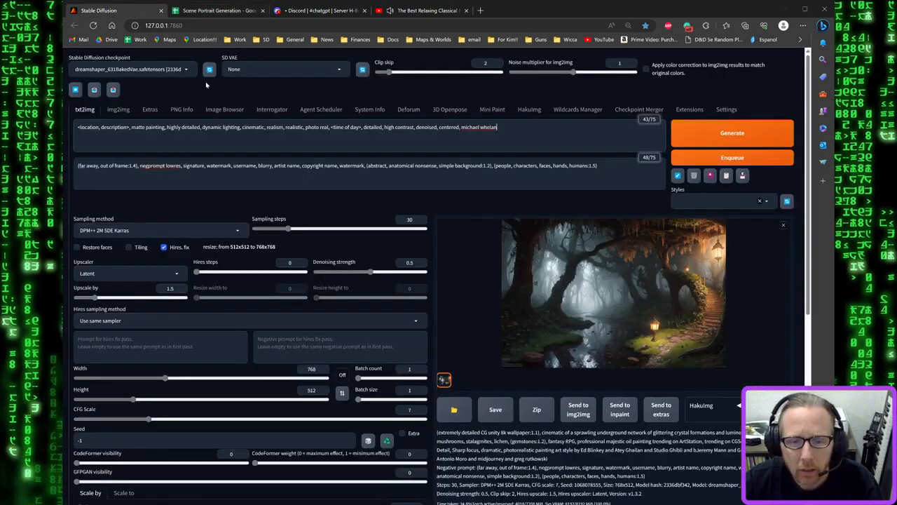
{"action": "left_click_drag", "start_coordinate": [128, 127], "coordinate": [77, 127]}
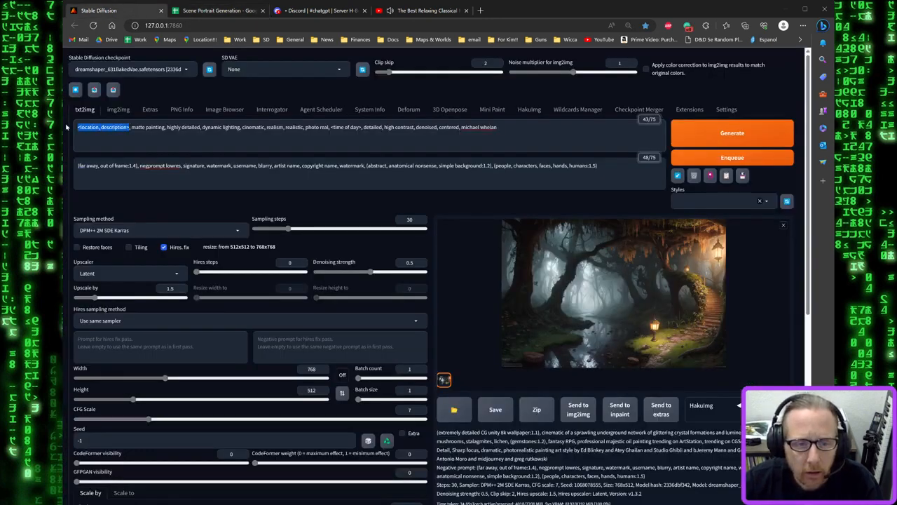
{"action": "key", "text": "ctrl+v"}
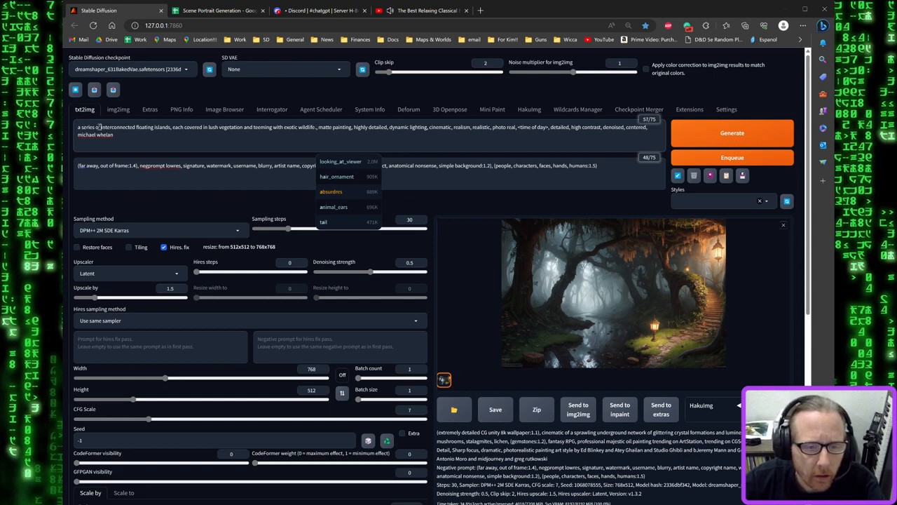
Replace "a series of" in the positive prompt with "stylized graphic novel illustration of", copying the style phrase from the spreadsheet's Framing Permutations
{"action": "left_click_drag", "start_coordinate": [99, 127], "coordinate": [76, 127]}
{"action": "left_click", "coordinate": [208, 10]}
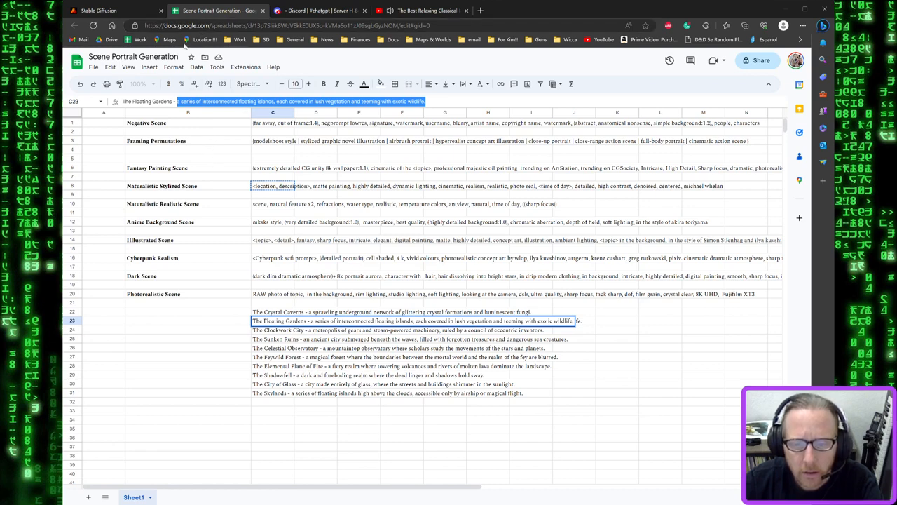
{"action": "left_click", "coordinate": [306, 142]}
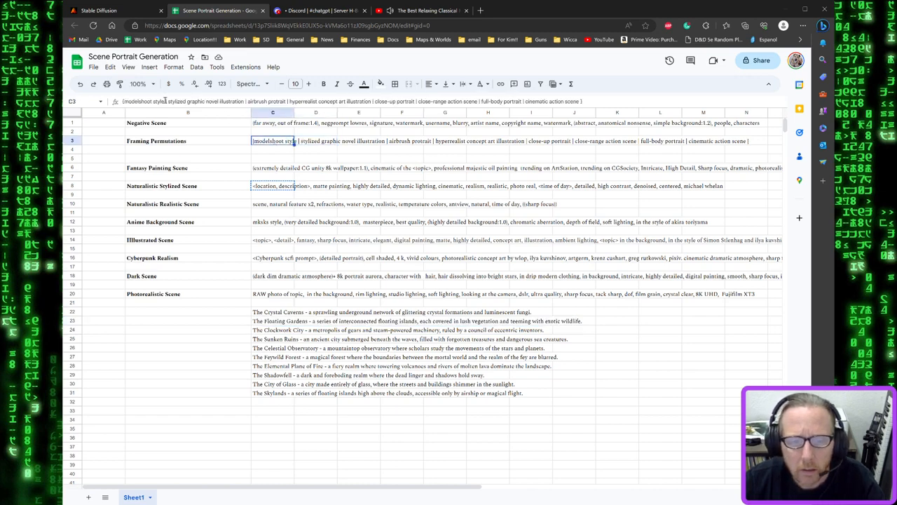
{"action": "left_click_drag", "start_coordinate": [167, 102], "coordinate": [245, 101]}
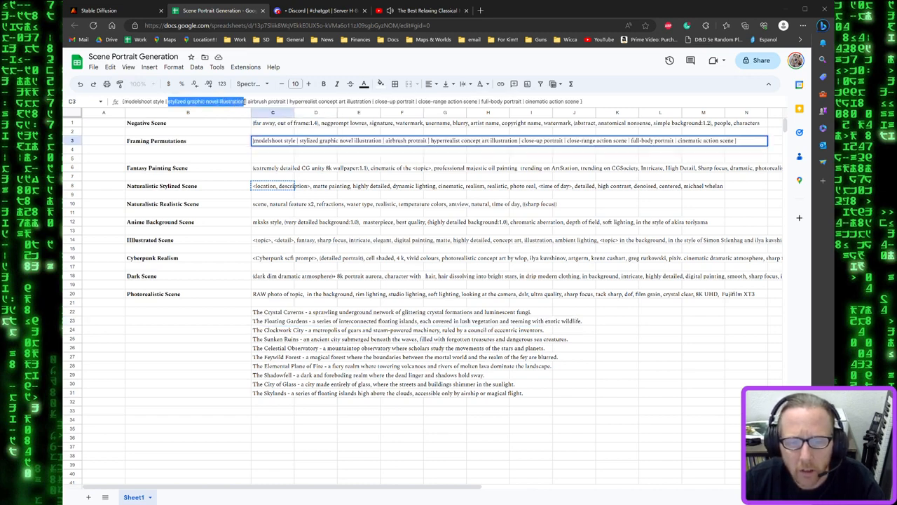
{"action": "left_click", "coordinate": [98, 9]}
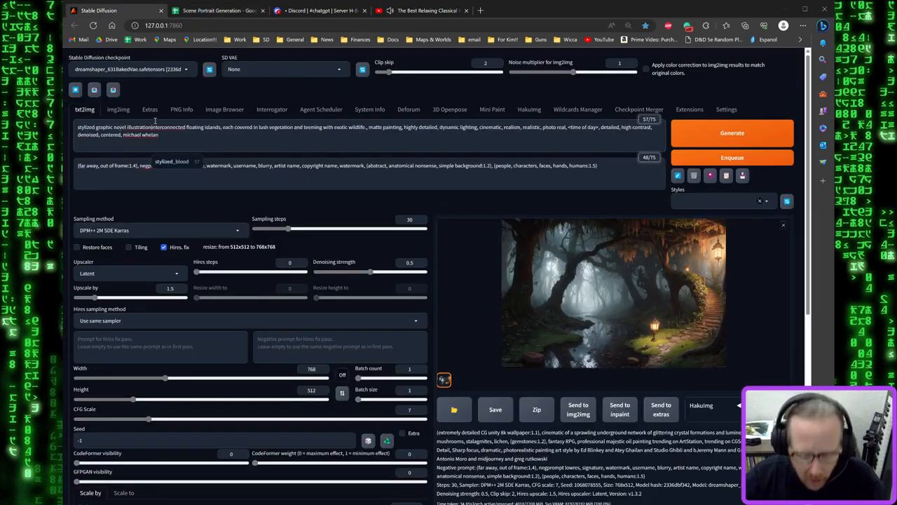
{"action": "key", "text": "ctrl+v"}
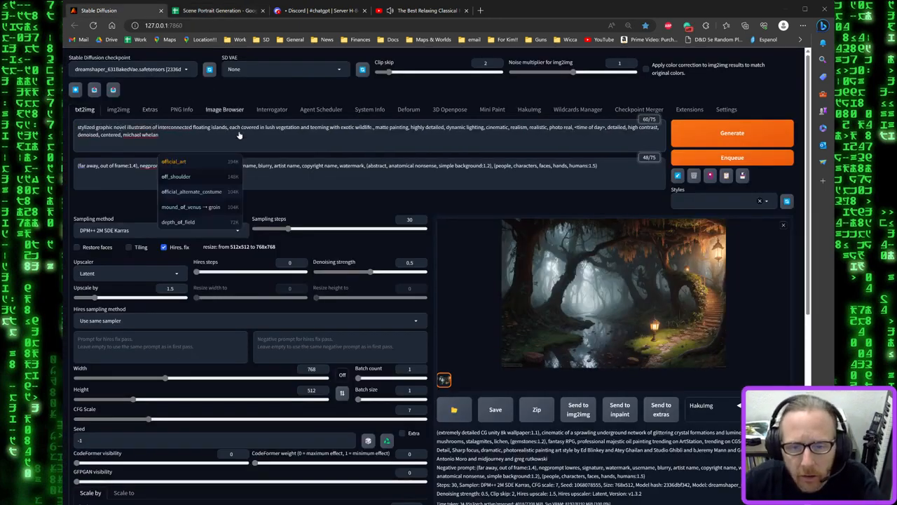
Shorten the description after "floating islands" in the positive prompt to "lush vegetation, exotic wildlife"
{"action": "left_click_drag", "start_coordinate": [266, 127], "coordinate": [305, 128]}
{"action": "key", "text": "BackSpace"}
{"action": "key", "text": "BackSpace"}
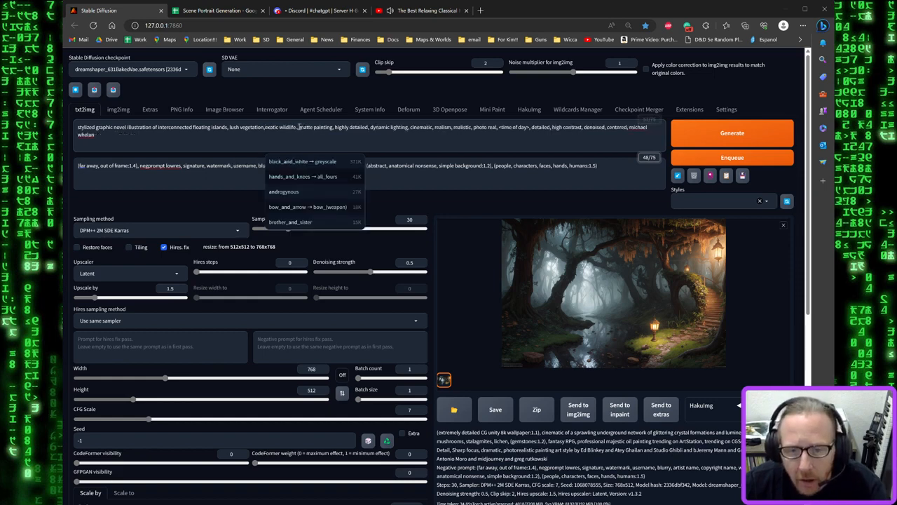
{"action": "key", "text": "BackSpace"}
{"action": "type", "text": ","}
Weight the opening phrase of the positive prompt as "(stylized graphic novel illustration of interconnected floating islands:1.2)"
{"action": "left_click", "coordinate": [229, 127]}
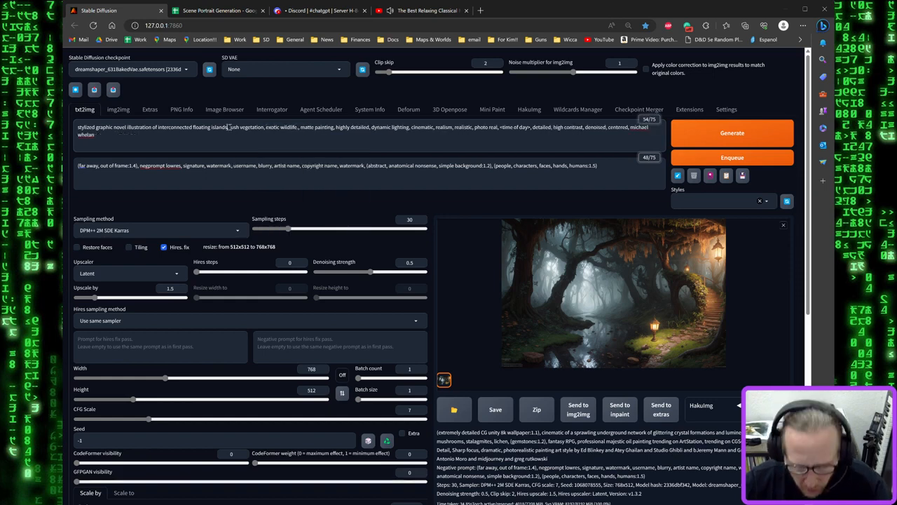
{"action": "type", "text": "(1.2)"}
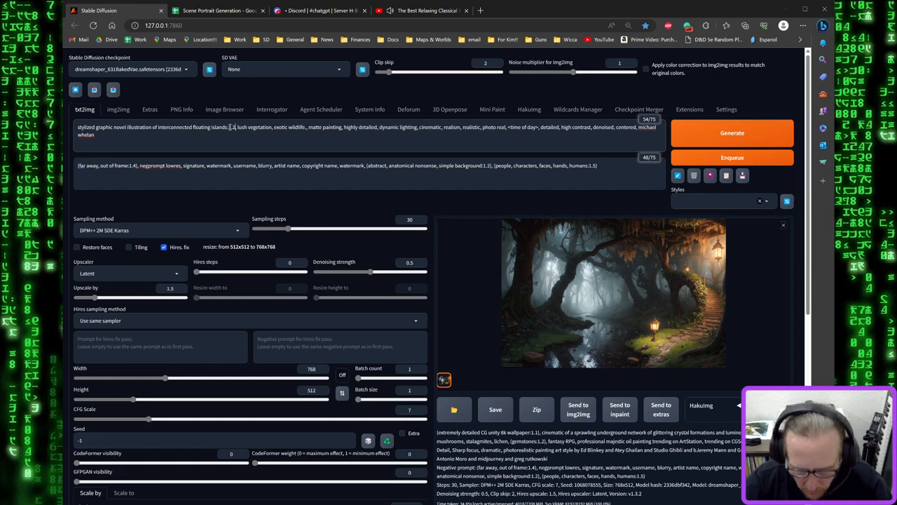
{"action": "left_click", "coordinate": [78, 127]}
{"action": "type", "text": "("}
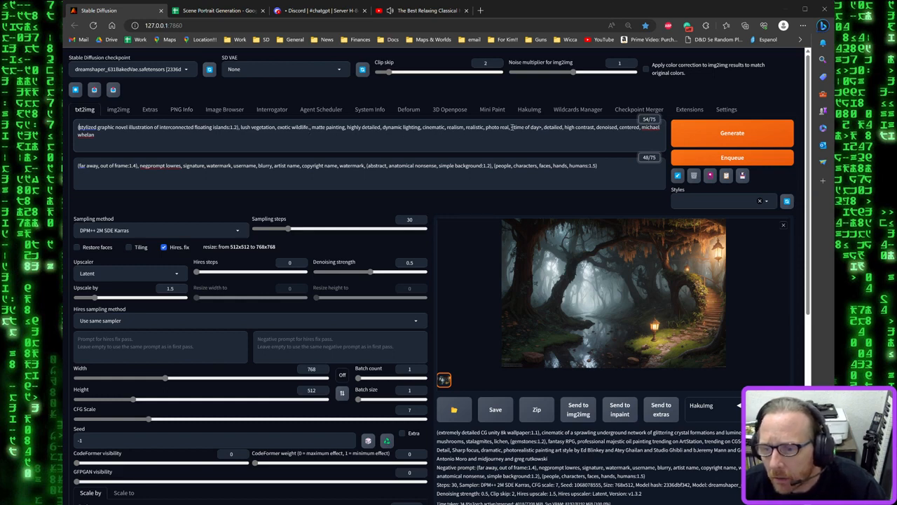
Replace the "<time of day>" placeholder in the positive prompt with "golden hour" and generate a new image
{"action": "left_click_drag", "start_coordinate": [511, 128], "coordinate": [541, 128]}
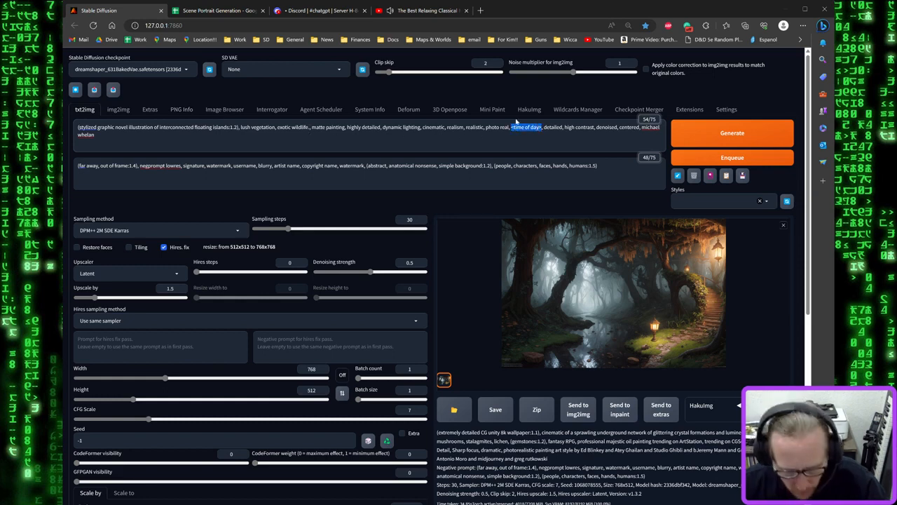
{"action": "type", "text": "golden hour"}
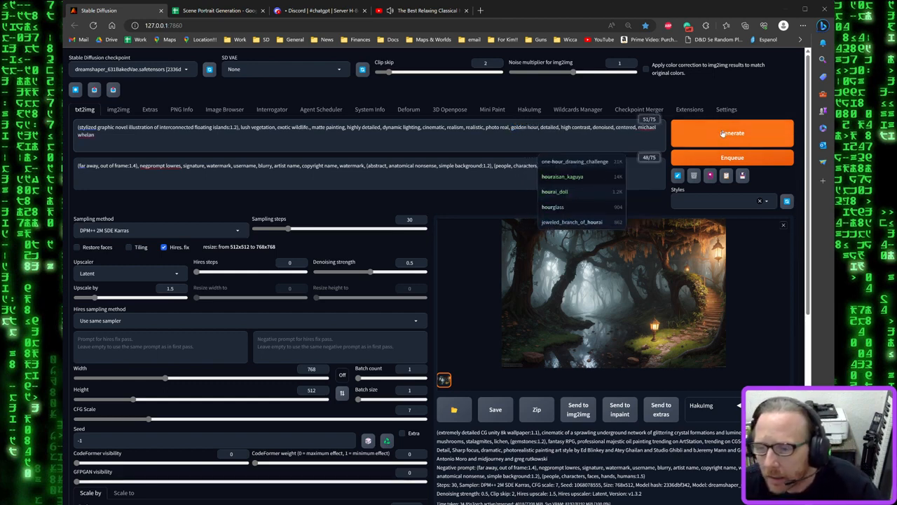
{"action": "left_click", "coordinate": [766, 133]}
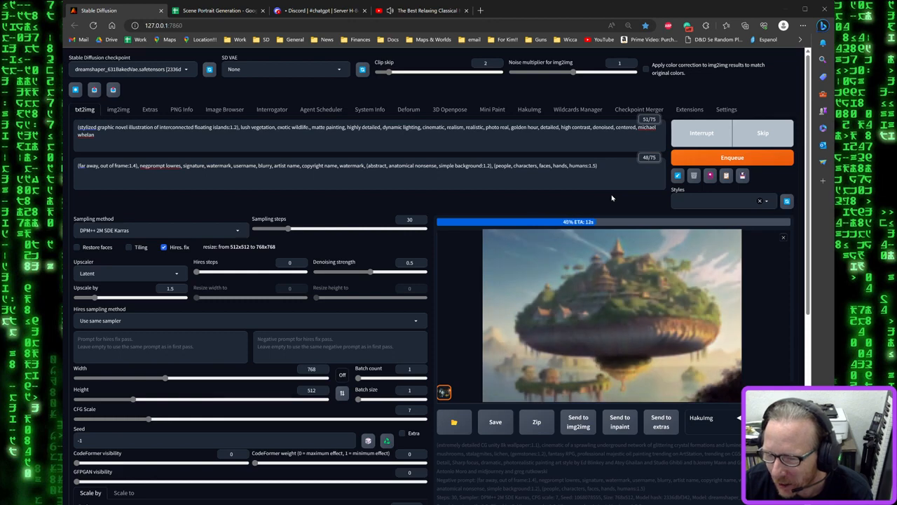
Look over the scene templates in the spreadsheet during generation, and return to view the finished floating island image enlarged
{"action": "left_click", "coordinate": [223, 11]}
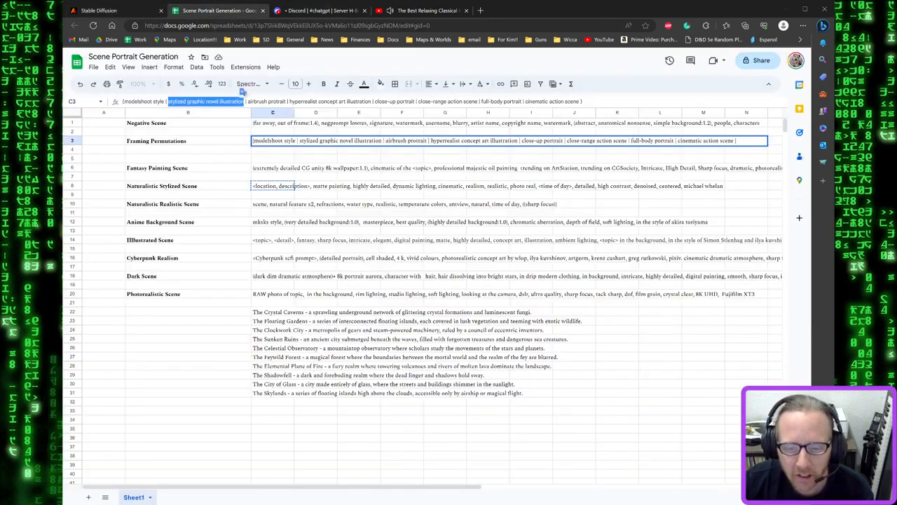
{"action": "left_click", "coordinate": [140, 10]}
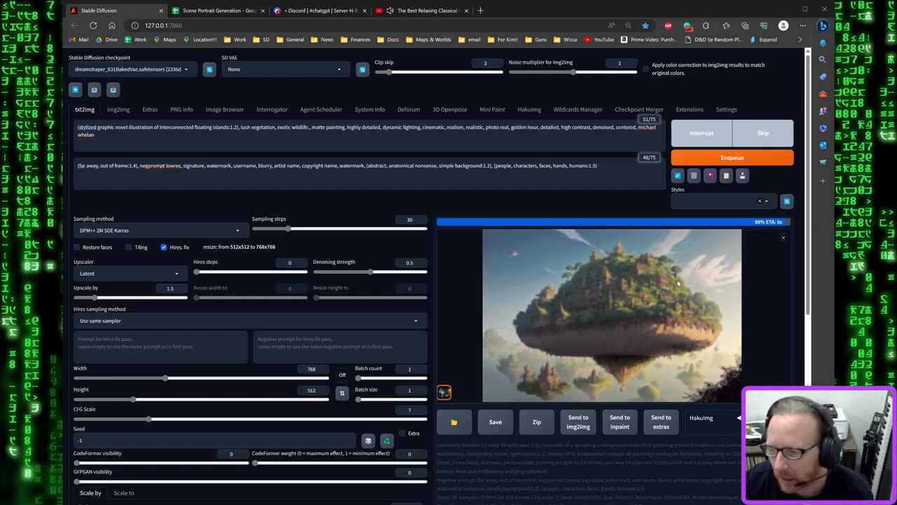
{"action": "left_click", "coordinate": [615, 275]}
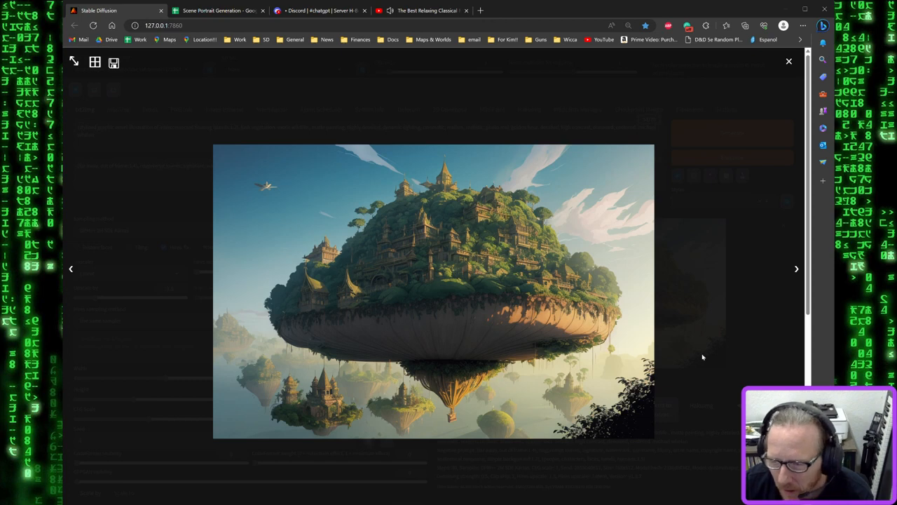
{"action": "left_click", "coordinate": [748, 375]}
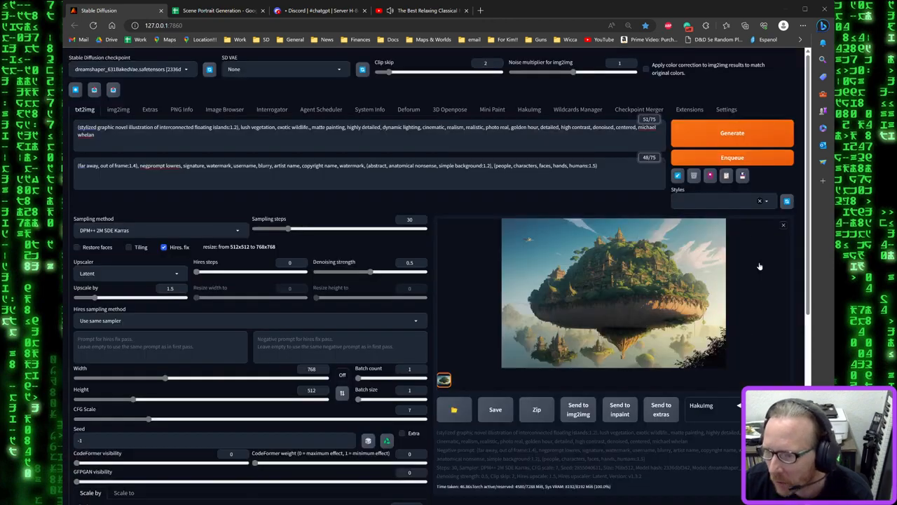
Generate another image from the same floating islands prompt, view it enlarged, and close the enlarged view
{"action": "left_click", "coordinate": [735, 134]}
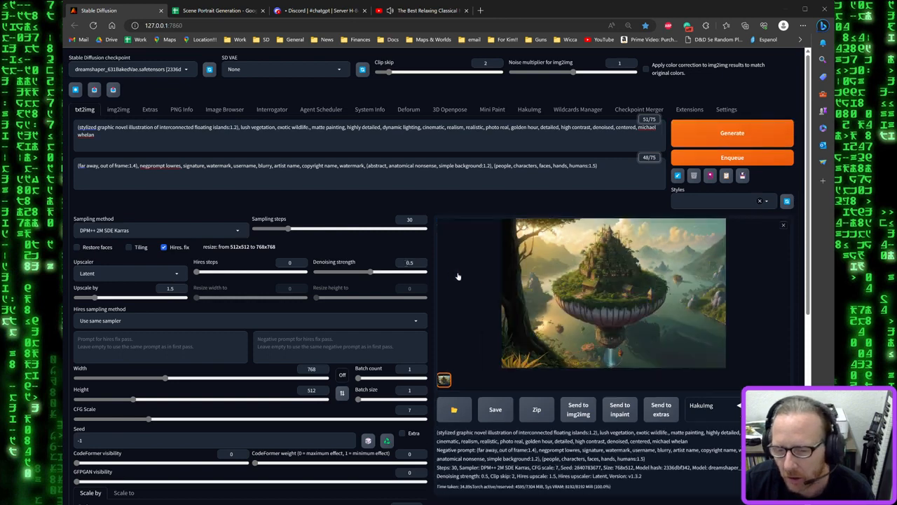
{"action": "left_click", "coordinate": [599, 275]}
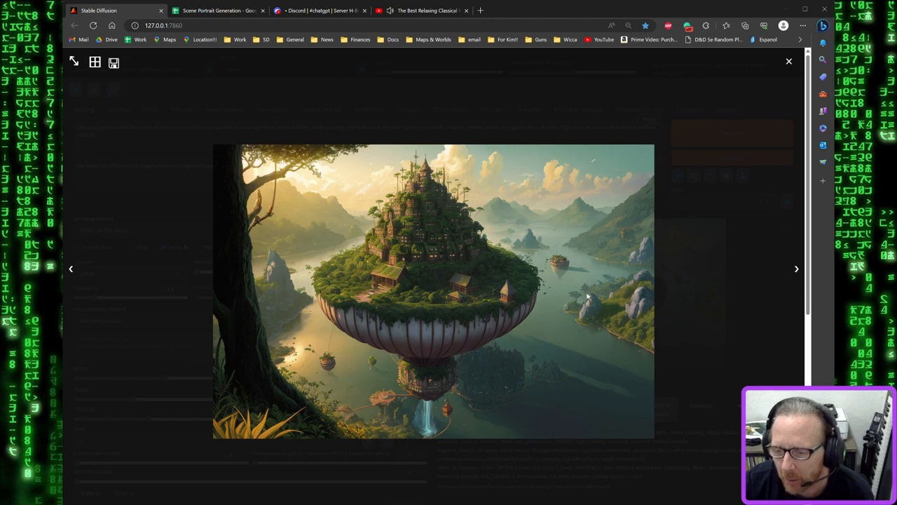
{"action": "left_click", "coordinate": [758, 306]}
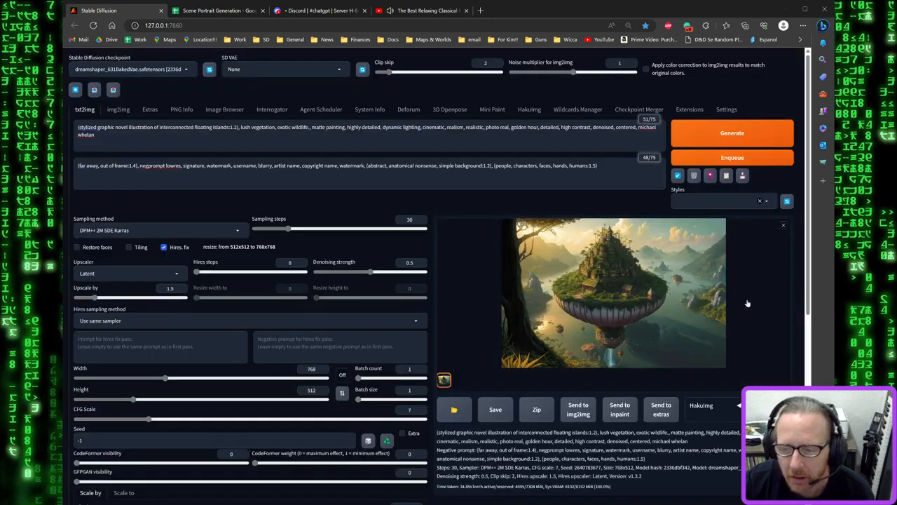
Copy the Naturalistic Realistic Scene template from the spreadsheet and replace the whole Stable Diffusion positive prompt with it
{"action": "left_click", "coordinate": [229, 10]}
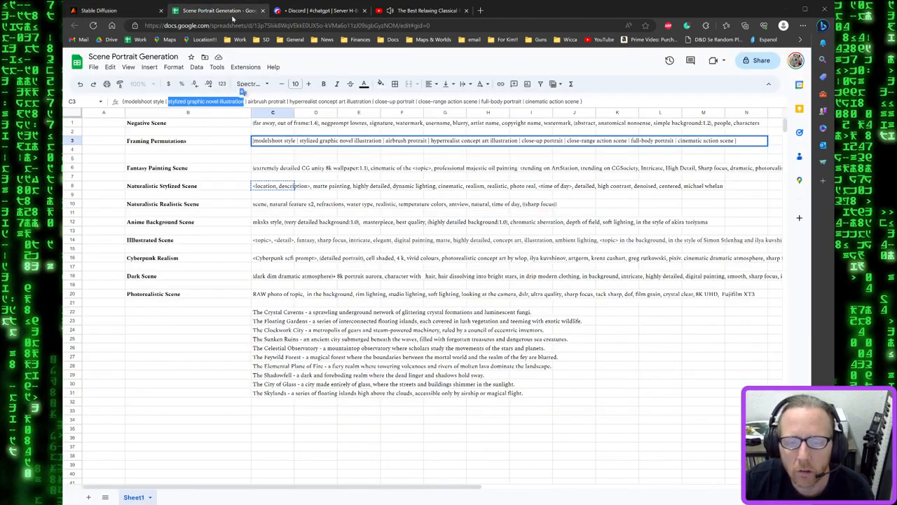
{"action": "left_click", "coordinate": [266, 203]}
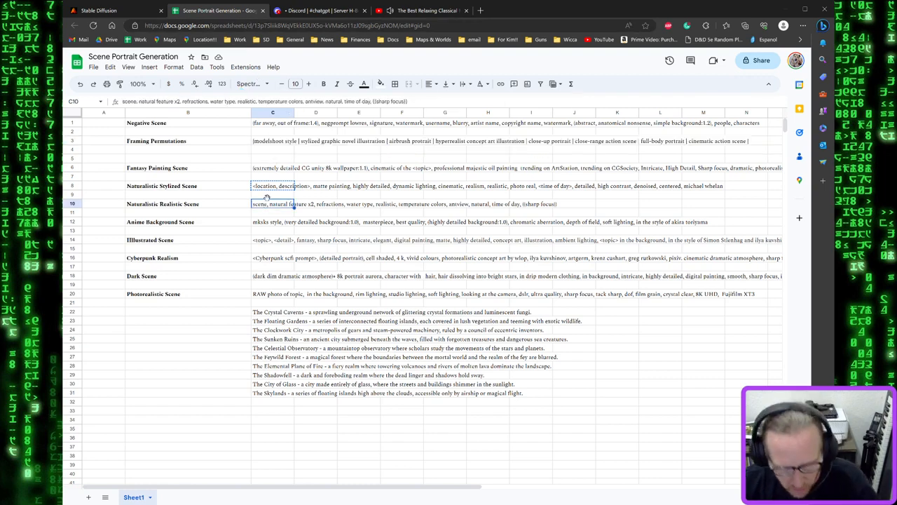
{"action": "key", "text": "ctrl+c"}
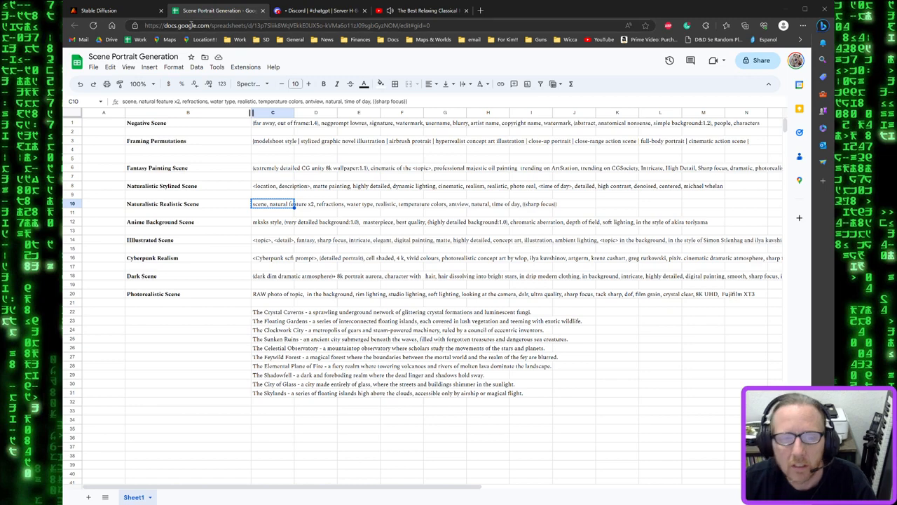
{"action": "left_click", "coordinate": [144, 13]}
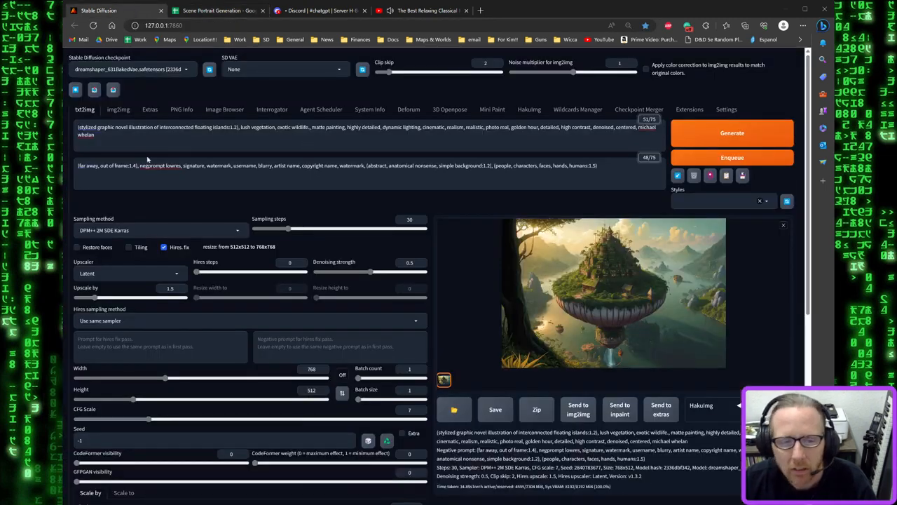
{"action": "triple_click", "coordinate": [103, 134]}
{"action": "key", "text": "ctrl+v"}
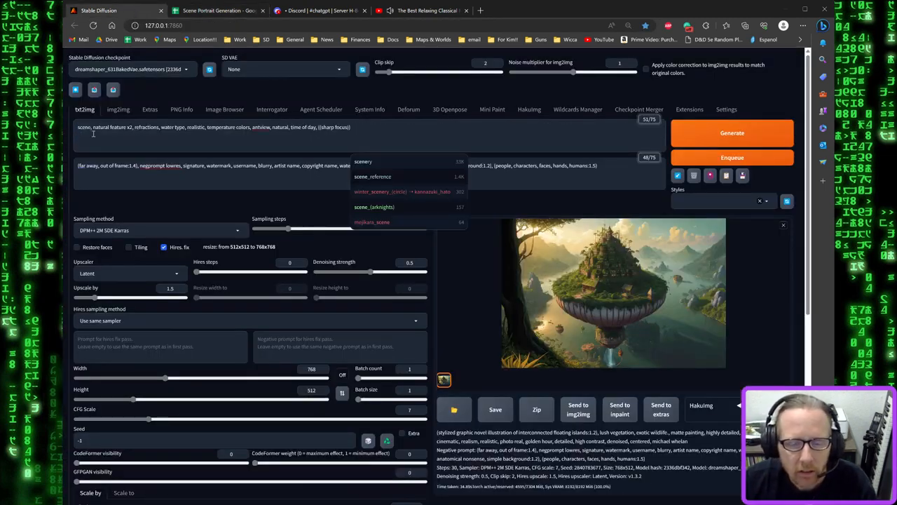
Replace "scene, natural feature x2" in the positive prompt with the spreadsheet's Feywild Forest description, trimmed to start at "magical forest"
{"action": "left_click", "coordinate": [241, 12]}
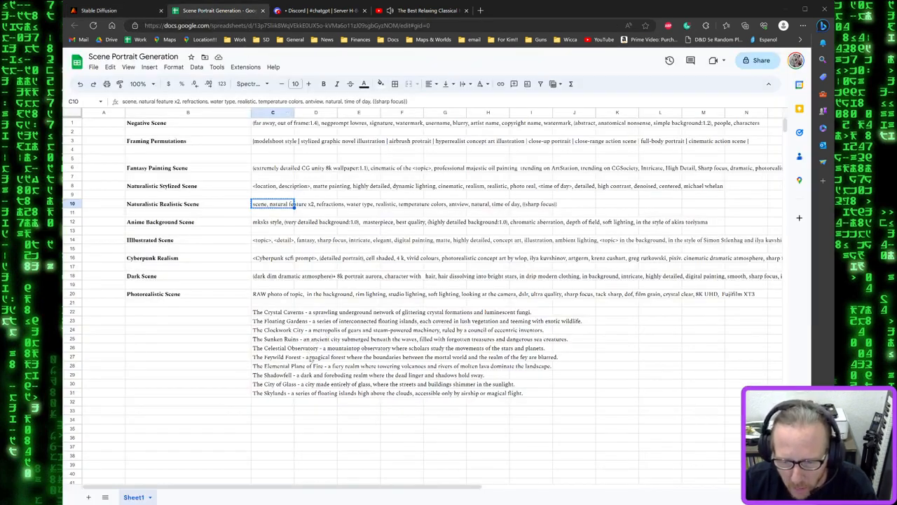
{"action": "key", "text": "ctrl+c"}
{"action": "left_click", "coordinate": [309, 357]}
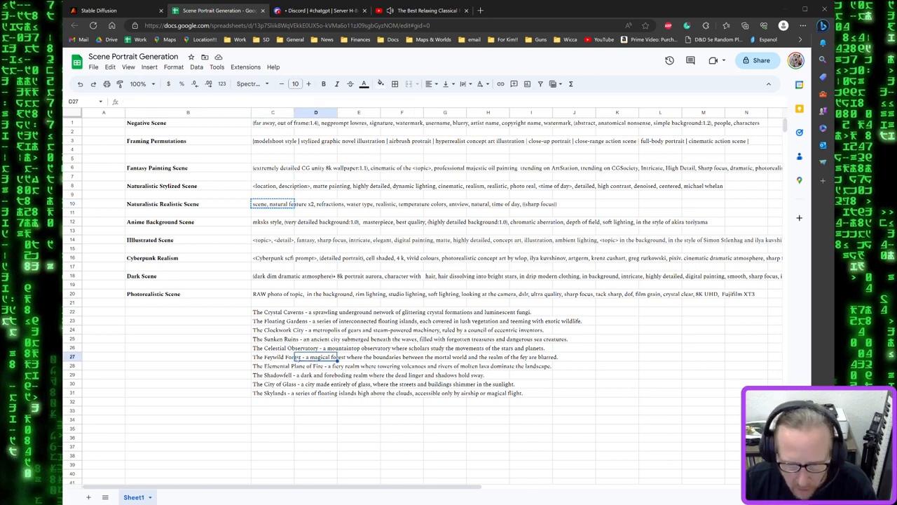
{"action": "left_click", "coordinate": [286, 357]}
{"action": "key", "text": "ctrl+c"}
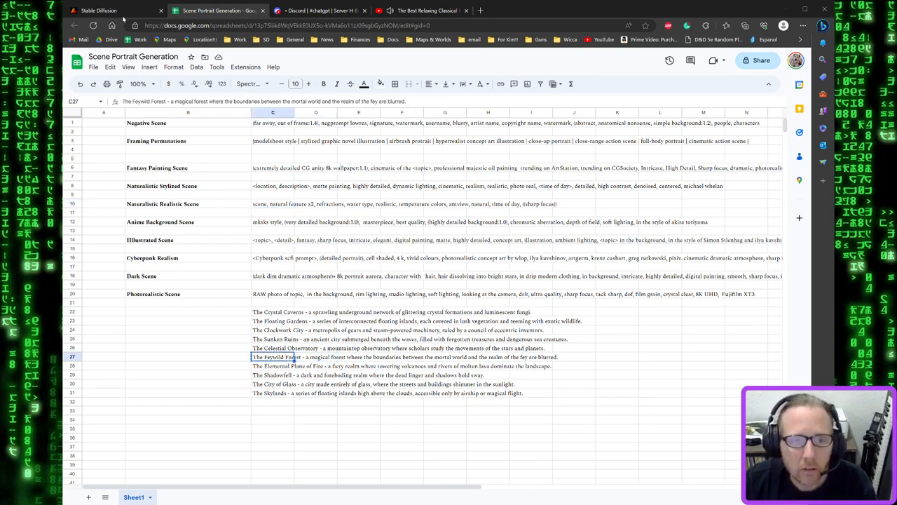
{"action": "left_click", "coordinate": [116, 11]}
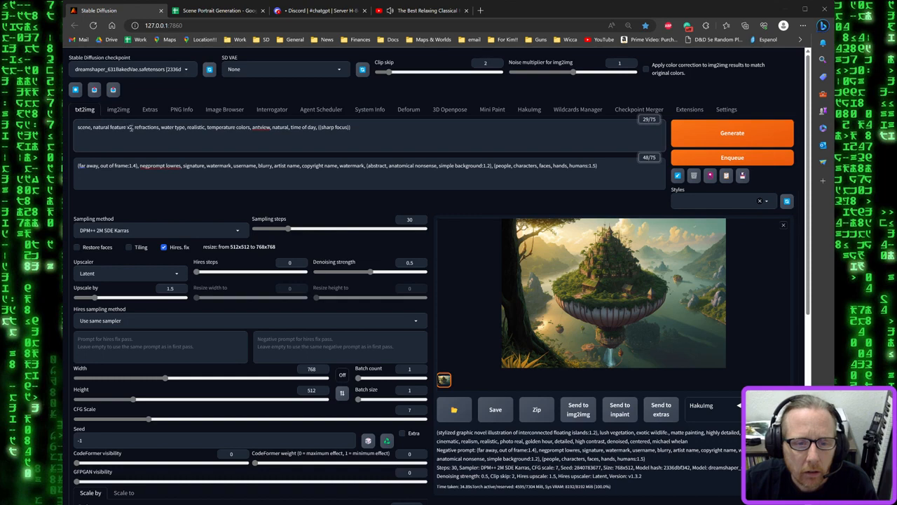
{"action": "left_click_drag", "start_coordinate": [131, 126], "coordinate": [72, 127]}
{"action": "key", "text": "ctrl+v"}
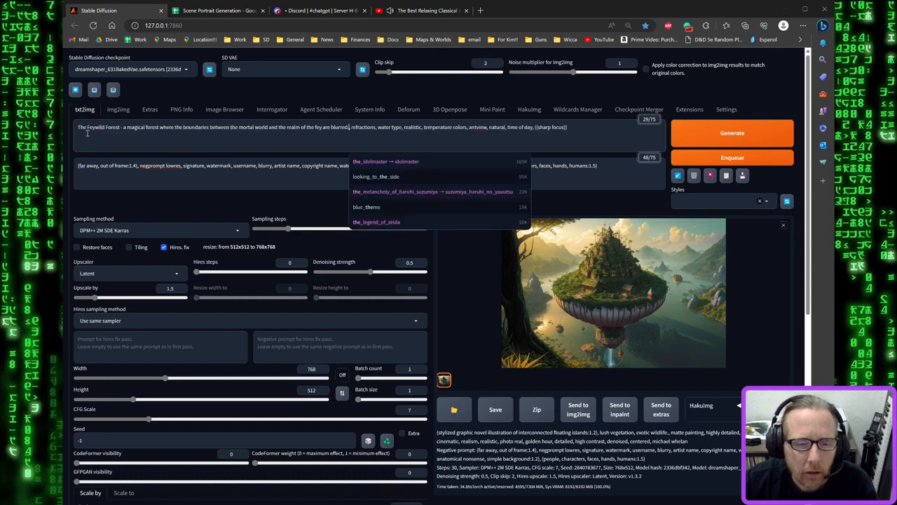
{"action": "left_click_drag", "start_coordinate": [127, 127], "coordinate": [77, 127]}
{"action": "key", "text": "BackSpace"}
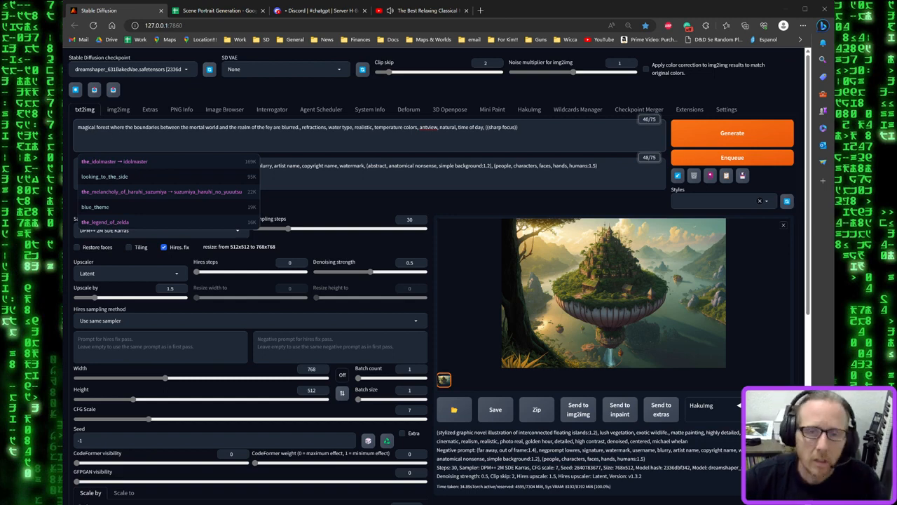
Copy "airbrush protrait" from the spreadsheet's Framing Permutations and insert it with "of" before "magical forest" in the positive prompt
{"action": "left_click", "coordinate": [219, 10]}
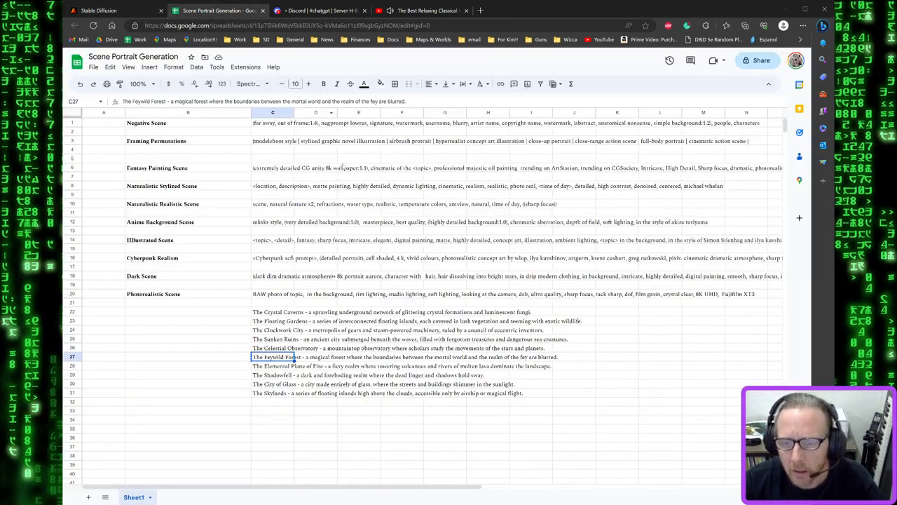
{"action": "left_click", "coordinate": [415, 144]}
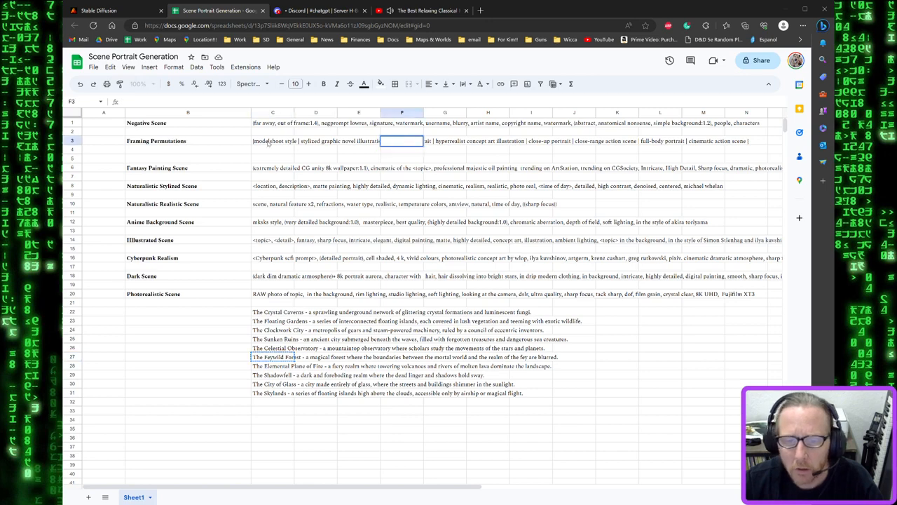
{"action": "left_click", "coordinate": [269, 143]}
{"action": "left_click_drag", "start_coordinate": [248, 102], "coordinate": [288, 101]}
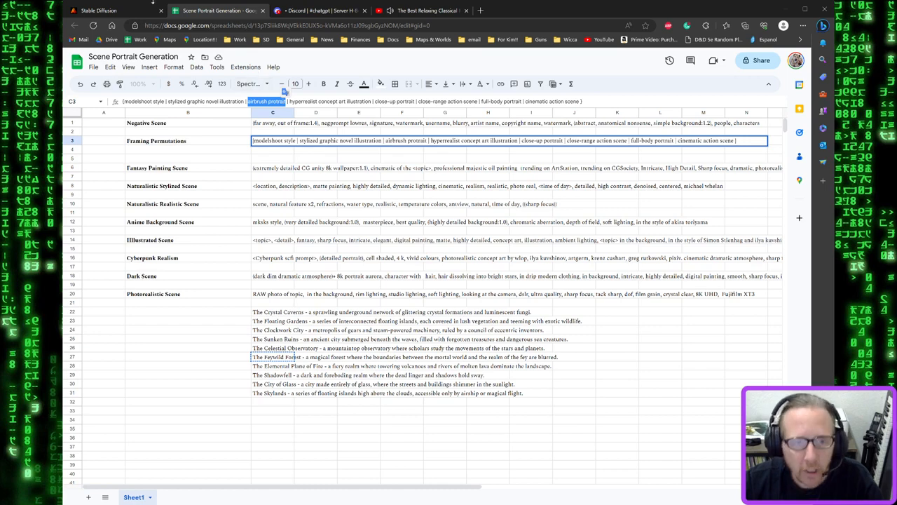
{"action": "left_click", "coordinate": [135, 10]}
{"action": "left_click", "coordinate": [122, 122]}
{"action": "key", "text": "ctrl+v"}
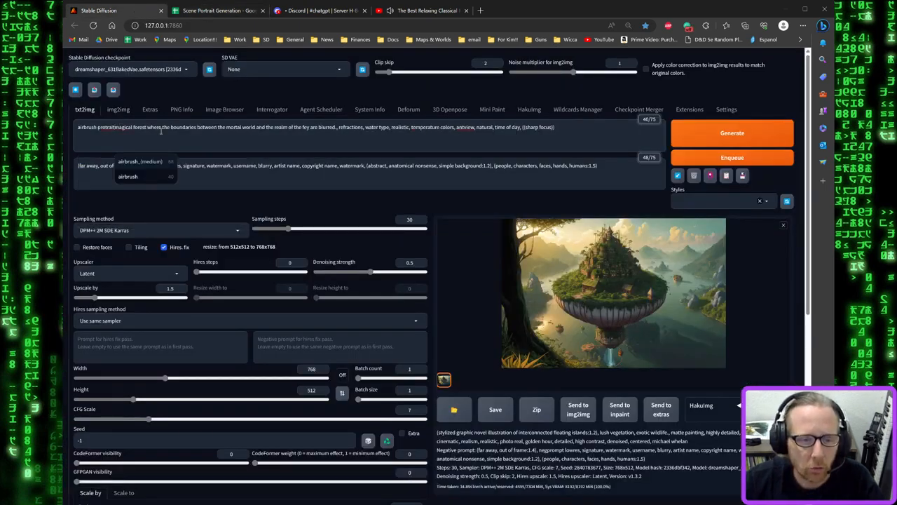
{"action": "type", "text": "o"}
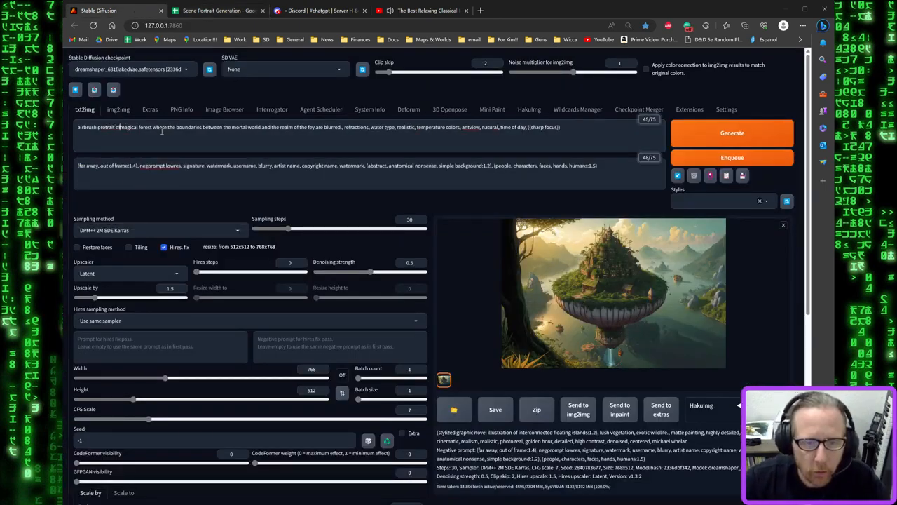
{"action": "type", "text": "f"}
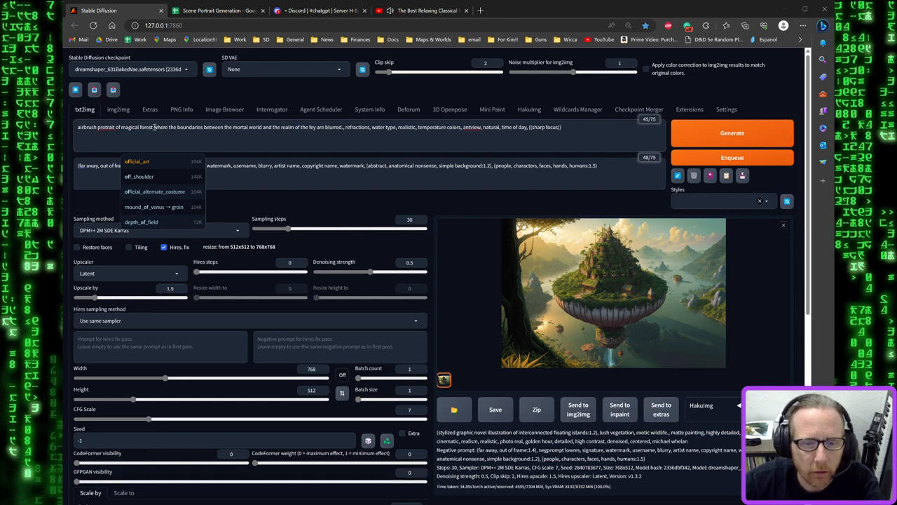
Replace the clause about blurred boundaries after "magical forest" with ", fey crossings, fey, feywild, faeries"
{"action": "left_click_drag", "start_coordinate": [153, 127], "coordinate": [343, 129]}
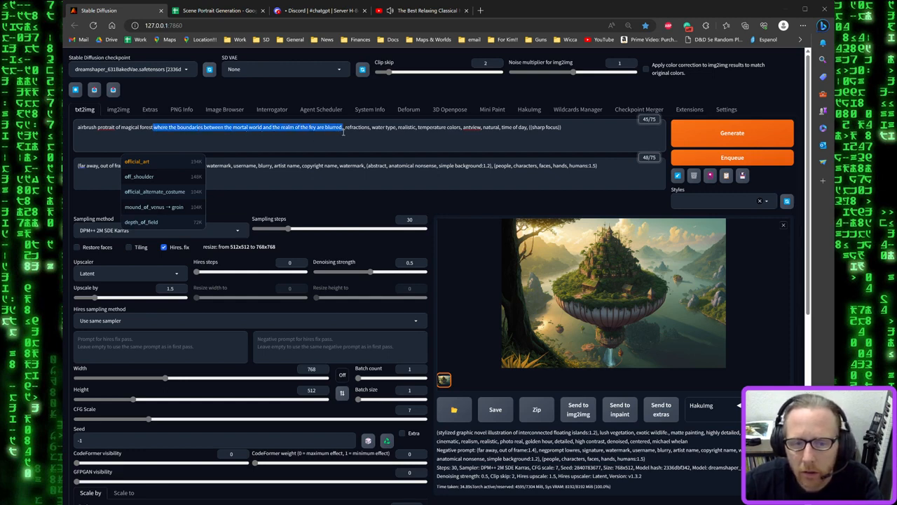
{"action": "type", "text": ", fey cross"}
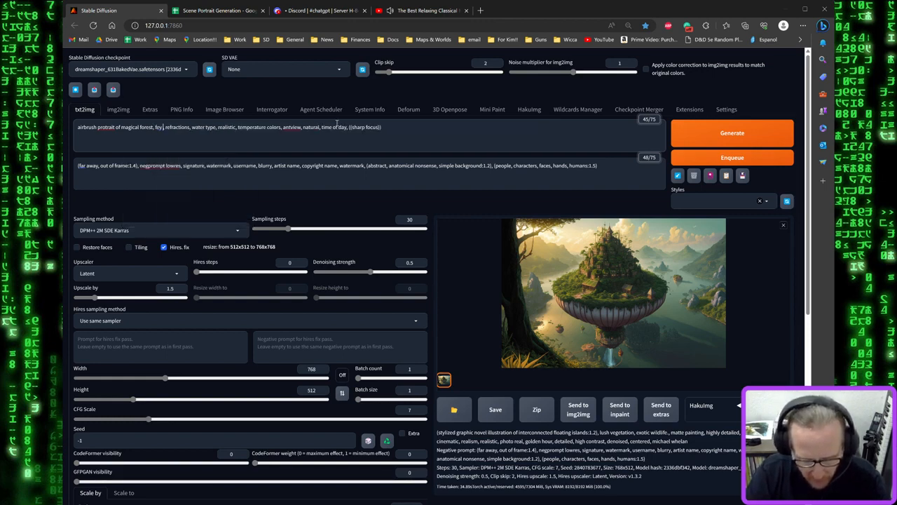
{"action": "type", "text": "ings, "}
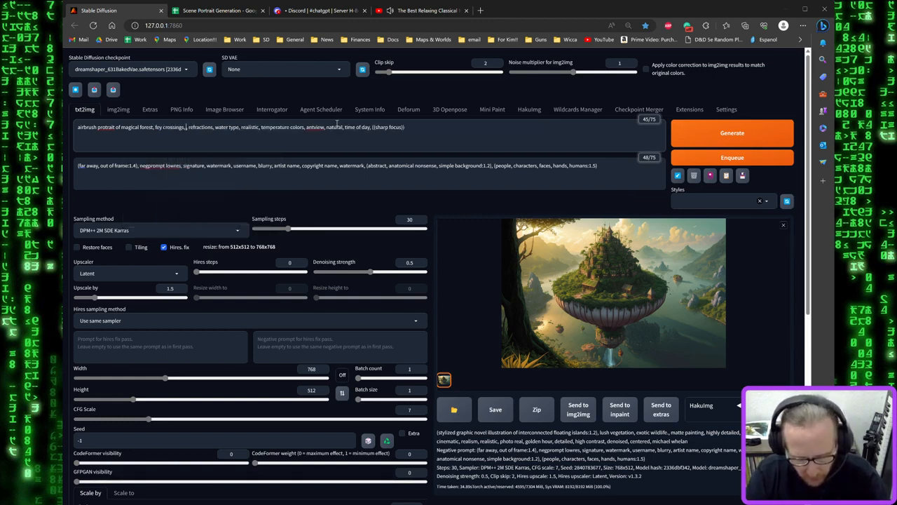
{"action": "type", "text": "fey, fey"}
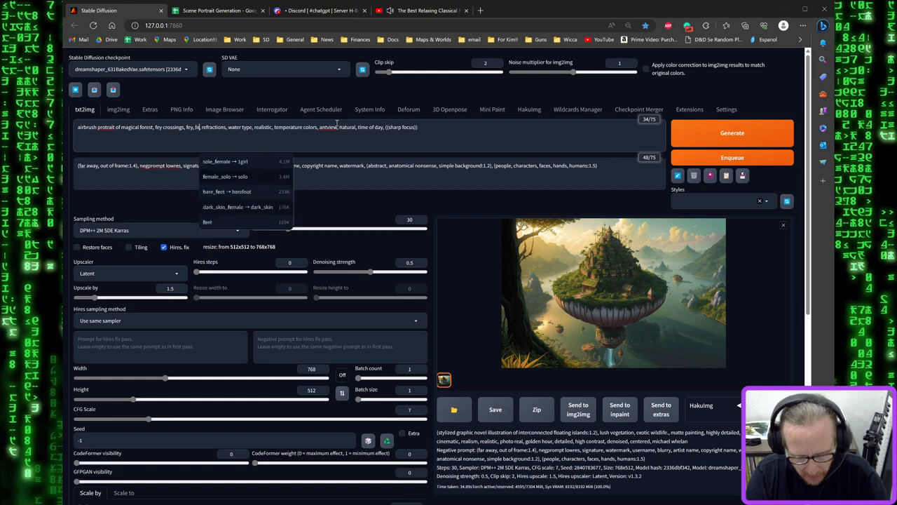
{"action": "type", "text": "wild"}
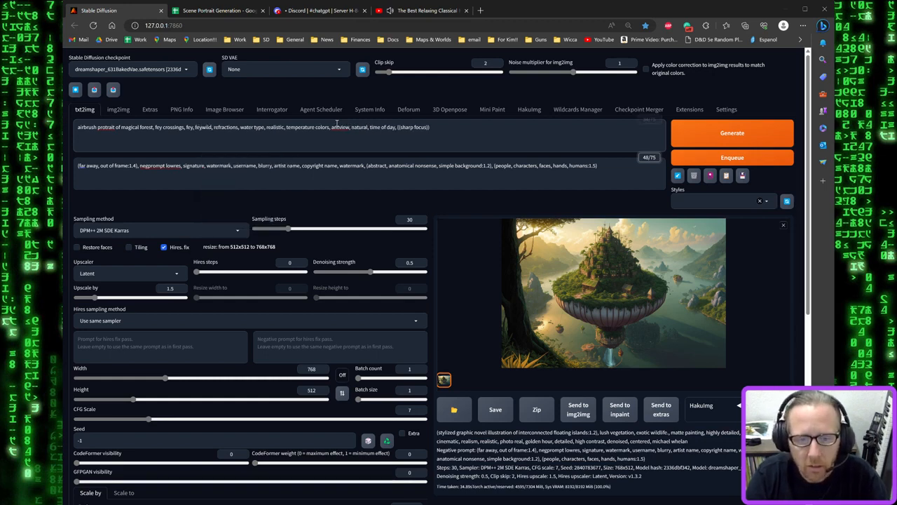
{"action": "type", "text": ", faeries"}
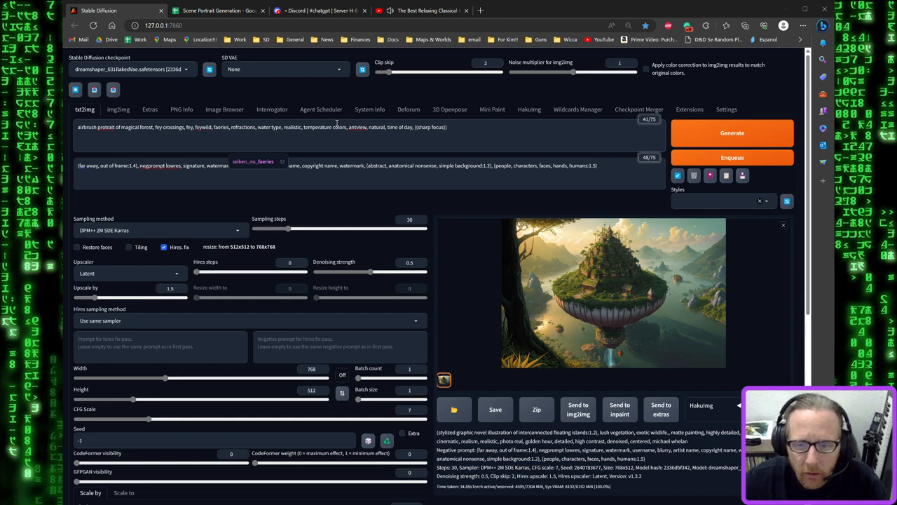
Replace "water type" with "waterfalls, forests" and "temperature colors" with "warm colors, fantastic colors" in the positive prompt
{"action": "left_click_drag", "start_coordinate": [281, 127], "coordinate": [257, 127]}
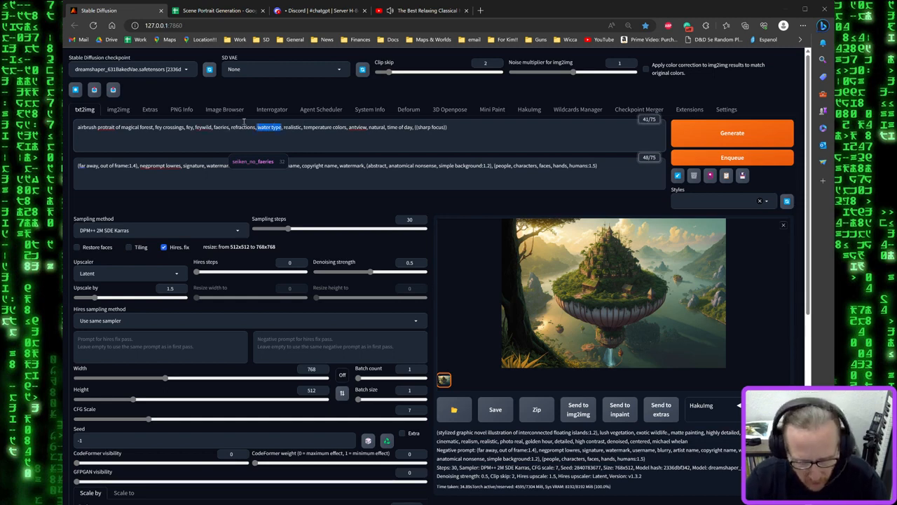
{"action": "type", "text": "waterfalls, forests"}
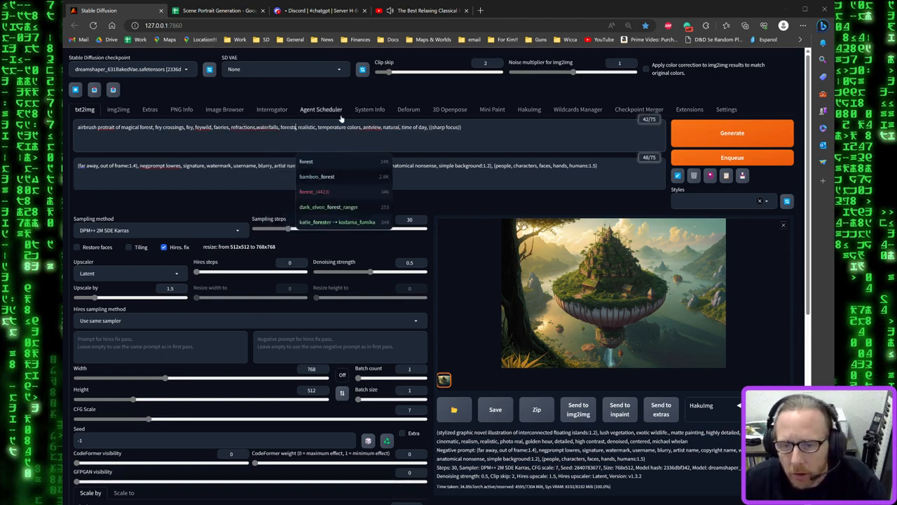
{"action": "left_click_drag", "start_coordinate": [318, 127], "coordinate": [361, 128]}
{"action": "type", "text": "warm colors,"}
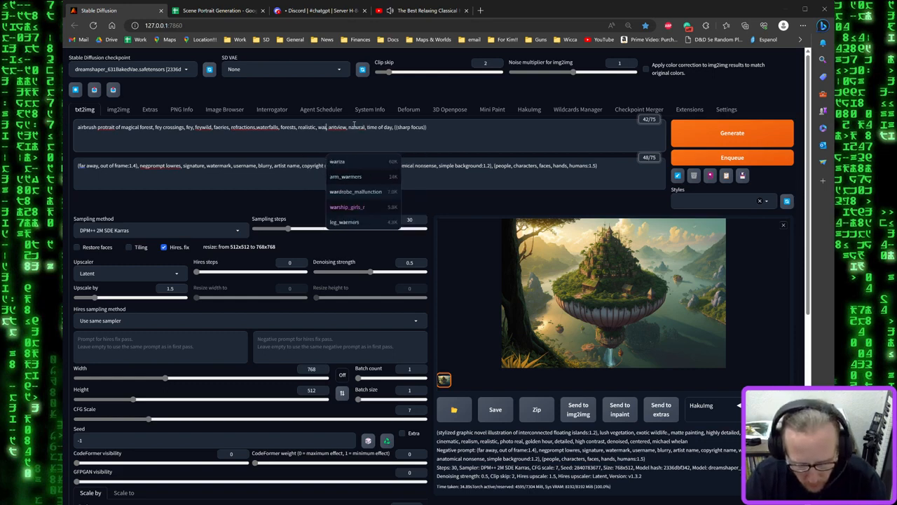
{"action": "type", "text": " fantastic co"}
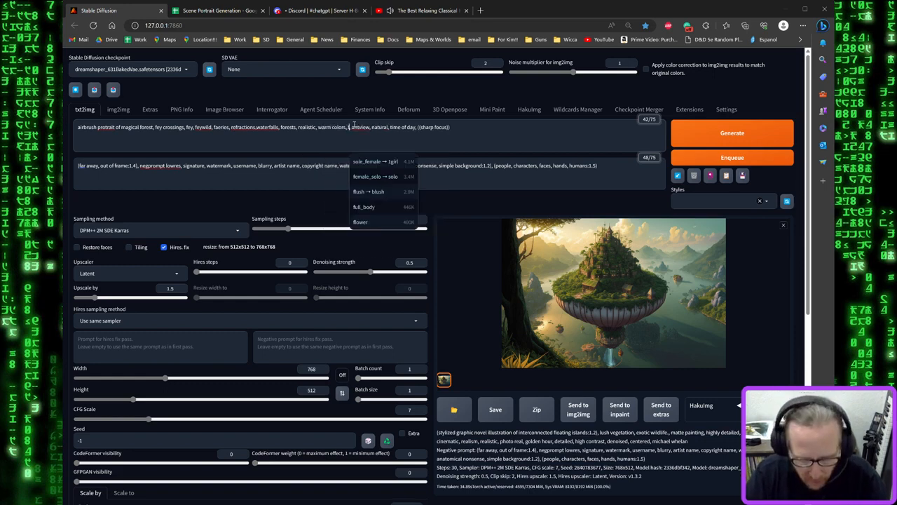
{"action": "type", "text": "lors,"}
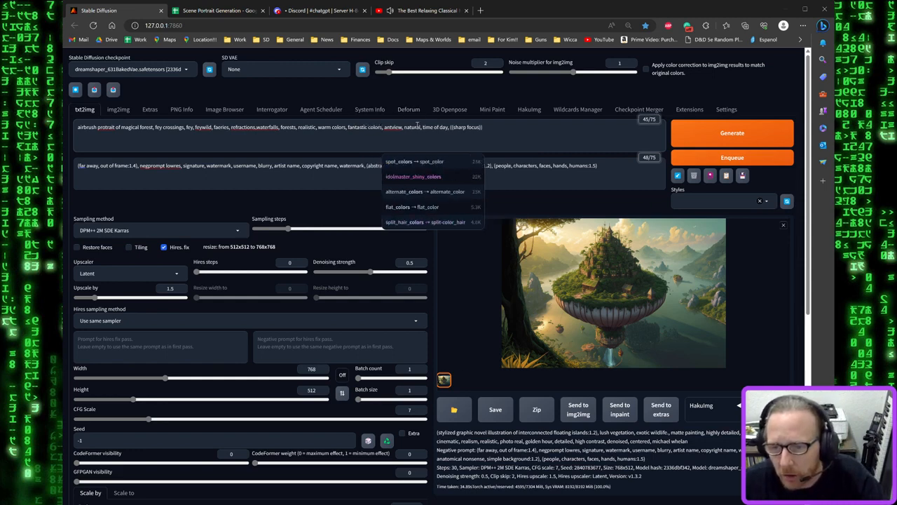
Replace "time of day" in the positive prompt with "midday" and correct the spelling of "protrait" to "portrait"
{"action": "left_click_drag", "start_coordinate": [423, 128], "coordinate": [448, 127]}
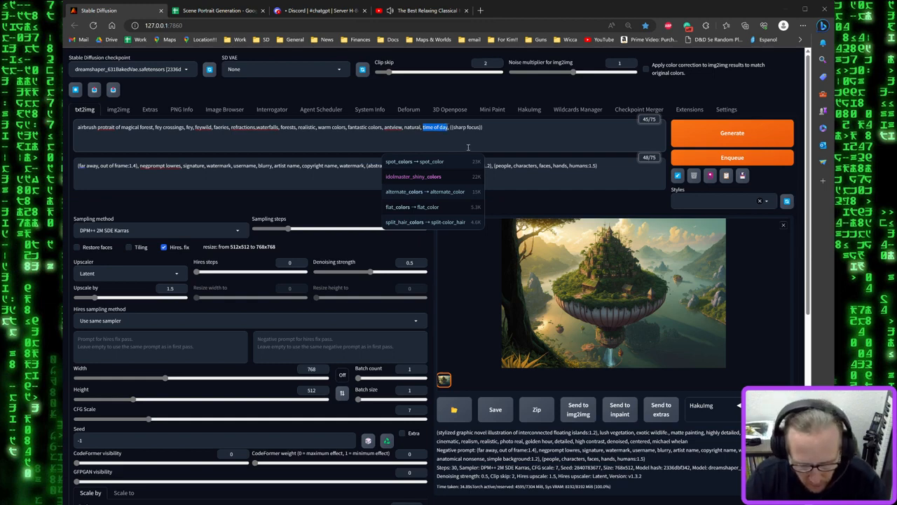
{"action": "type", "text": "midday"}
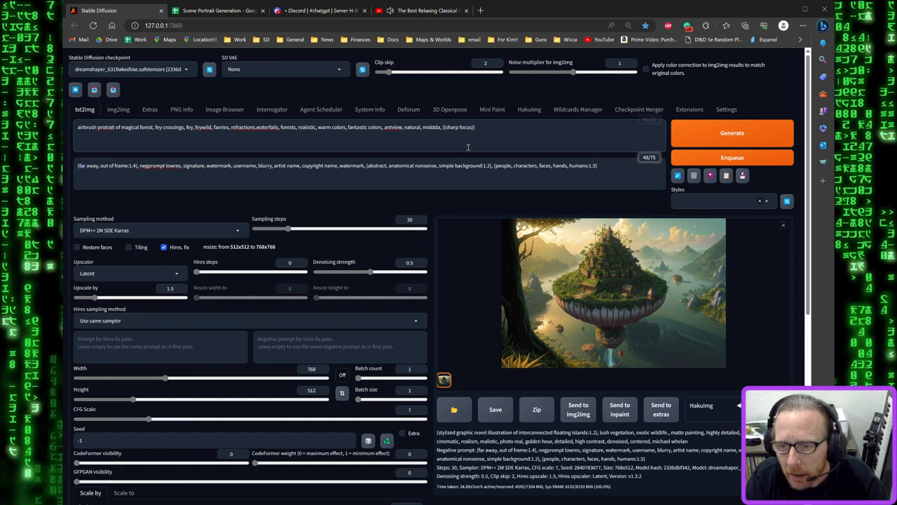
{"action": "key", "text": "BackSpace"}
{"action": "key", "text": "BackSpace"}
{"action": "type", "text": "ay"}
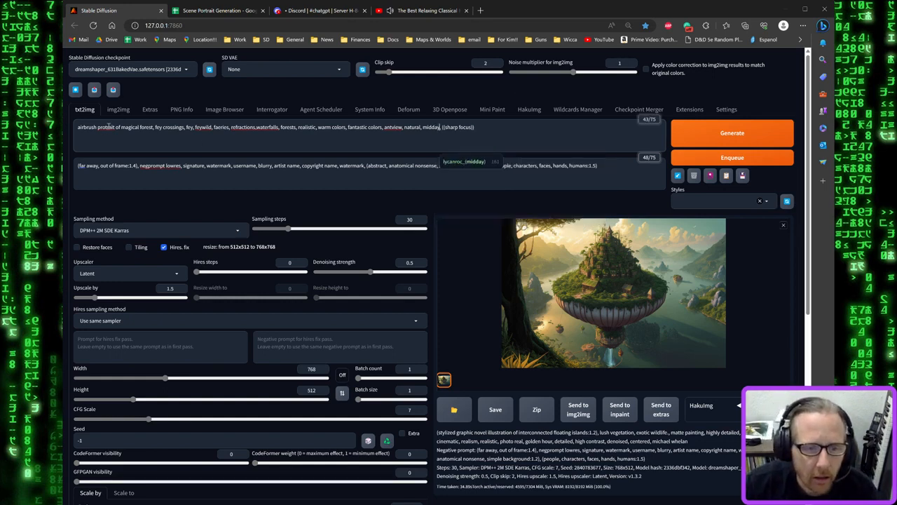
{"action": "left_click", "coordinate": [116, 160]}
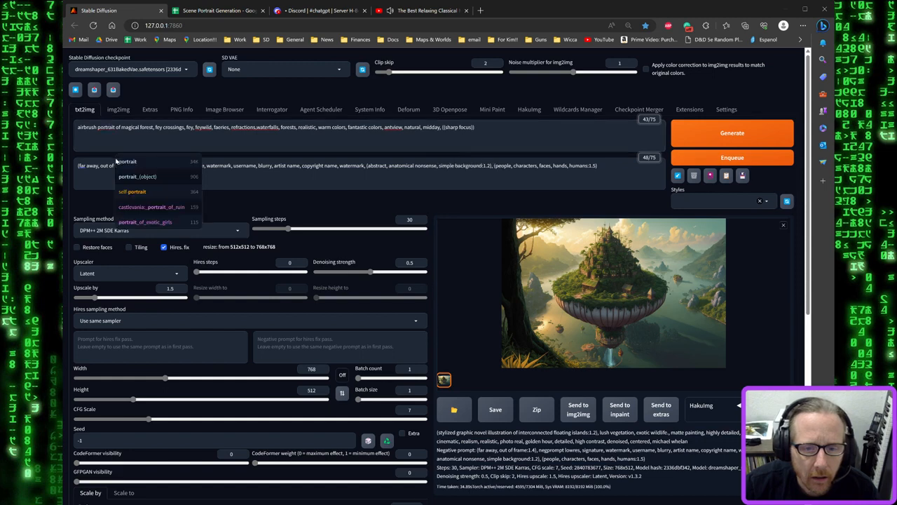
Enclose "airbrush portrait of magical forest" in parentheses with a weight of 1.3 in the positive prompt
{"action": "left_click", "coordinate": [153, 126]}
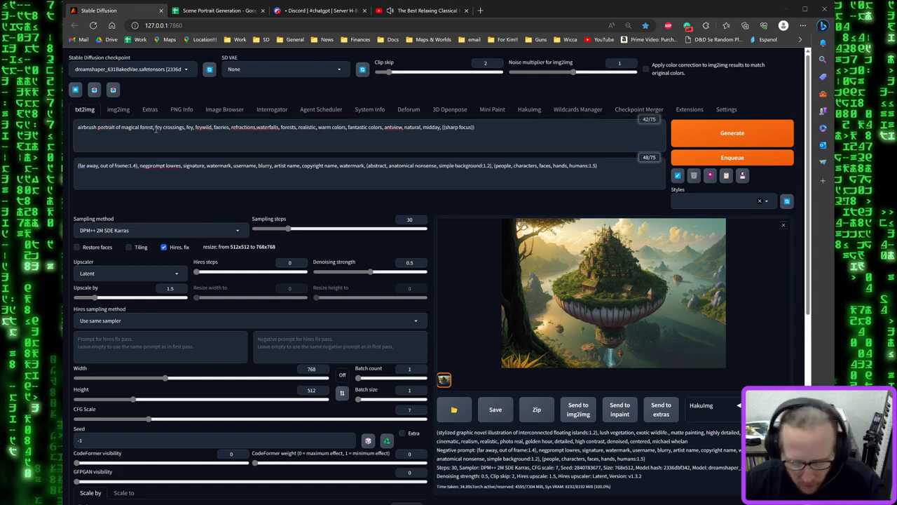
{"action": "type", "text": ","}
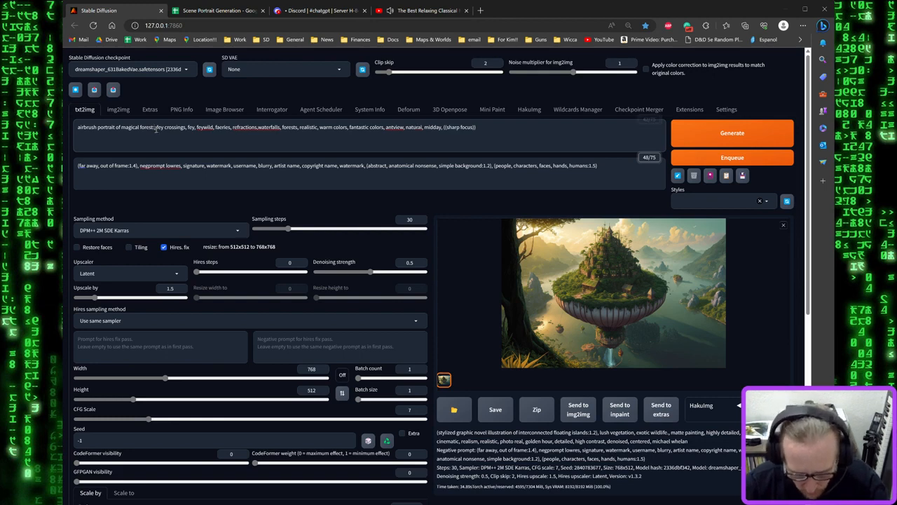
{"action": "type", "text": ":1.3)"}
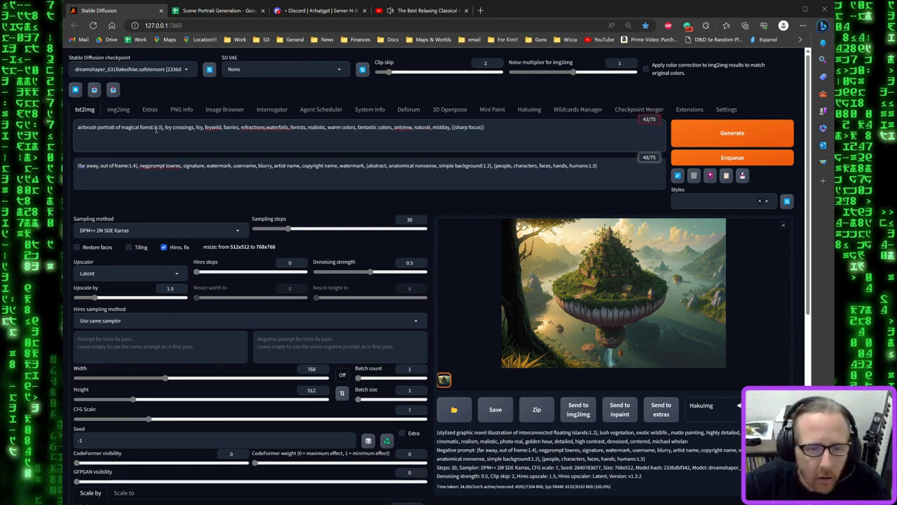
{"action": "left_click", "coordinate": [78, 127]}
{"action": "type", "text": "("}
{"action": "left_click", "coordinate": [78, 129]}
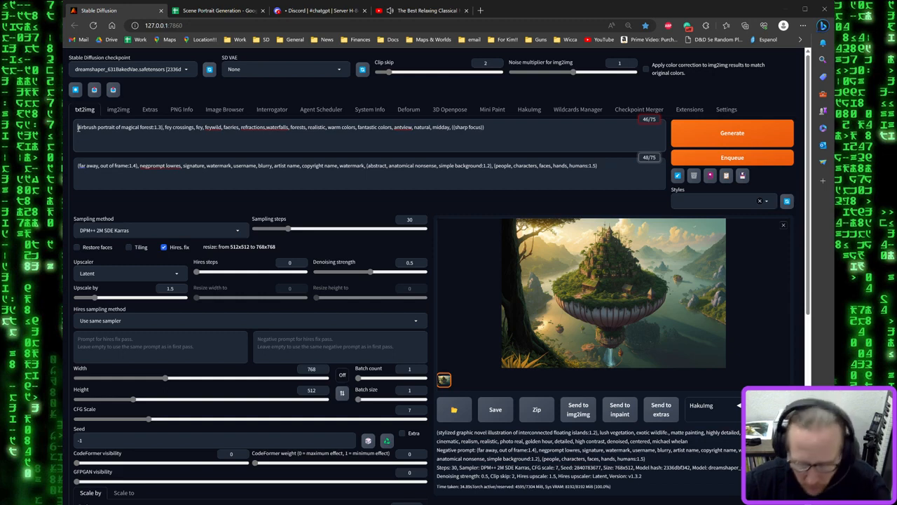
{"action": "type", "text": "("}
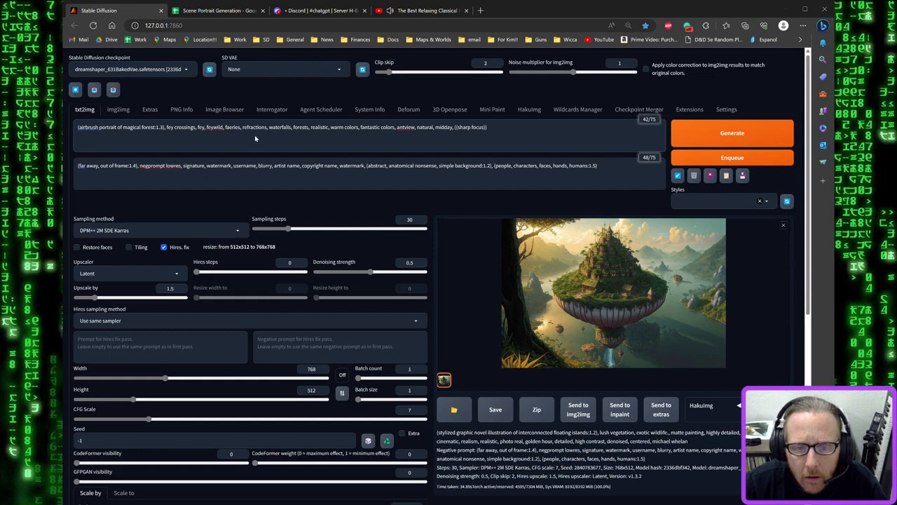
Generate the magical forest image and view the result enlarged
{"action": "left_click", "coordinate": [713, 136]}
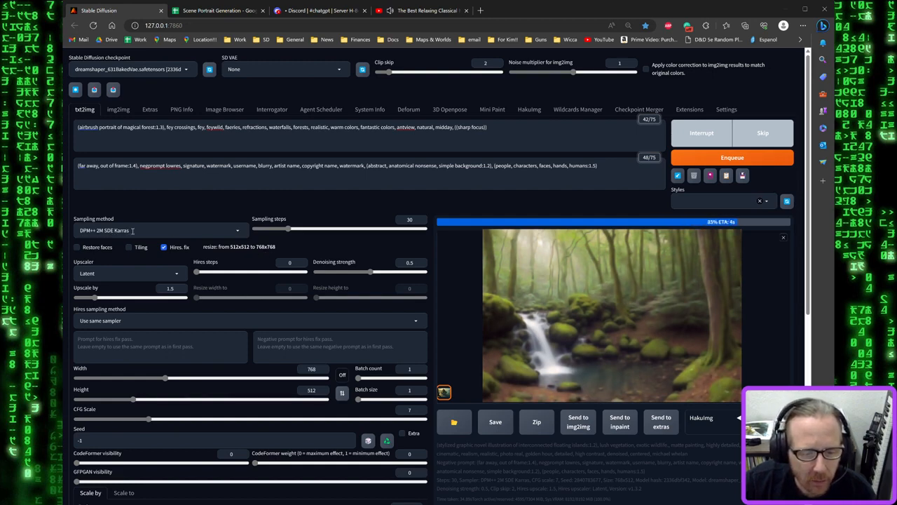
{"action": "left_click", "coordinate": [132, 231]}
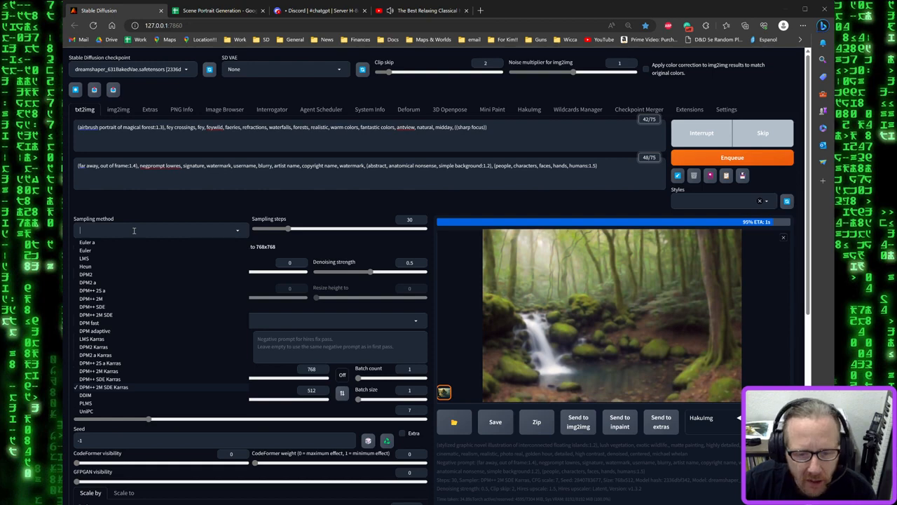
{"action": "left_click", "coordinate": [340, 244]}
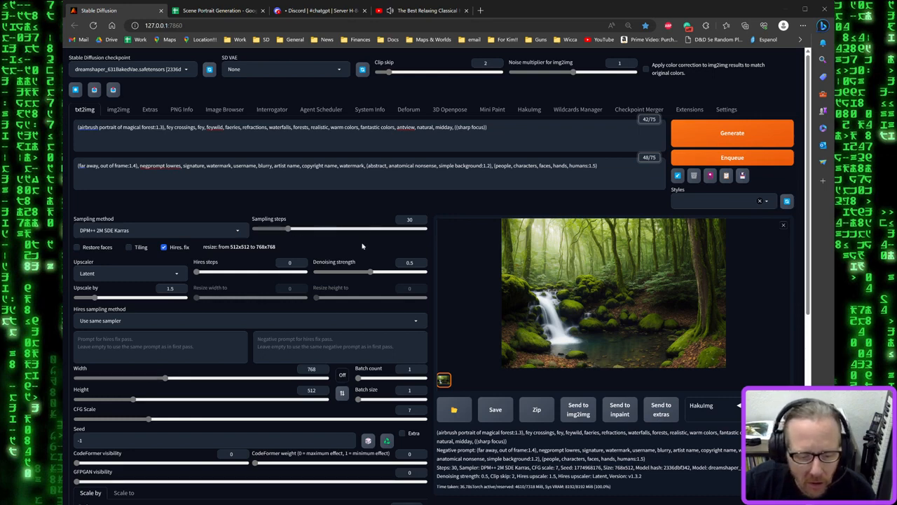
{"action": "scroll", "coordinate": [366, 262], "scroll_direction": "down", "scroll_amount": 2}
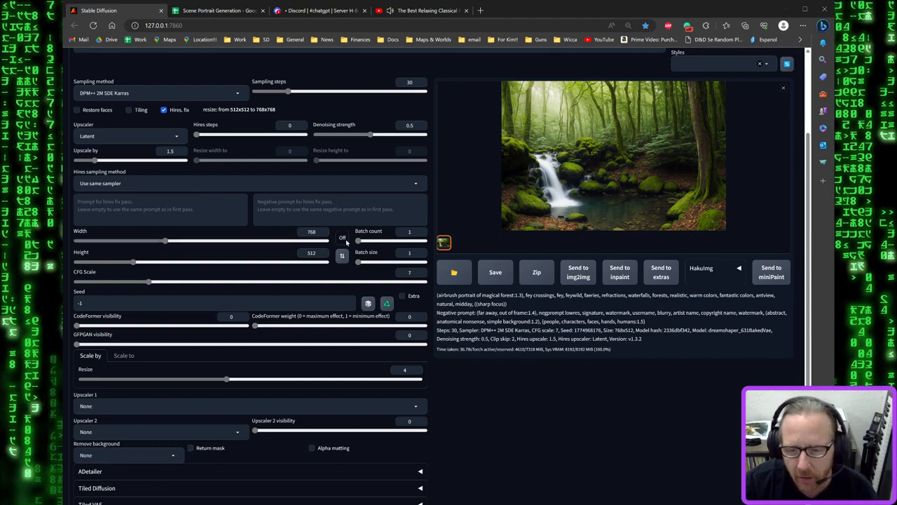
{"action": "scroll", "coordinate": [554, 309], "scroll_direction": "up", "scroll_amount": 2}
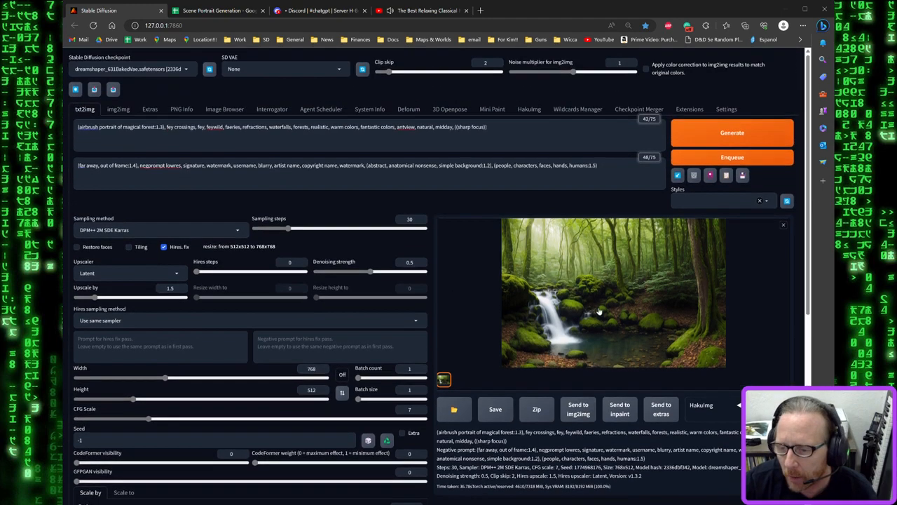
{"action": "left_click", "coordinate": [595, 310]}
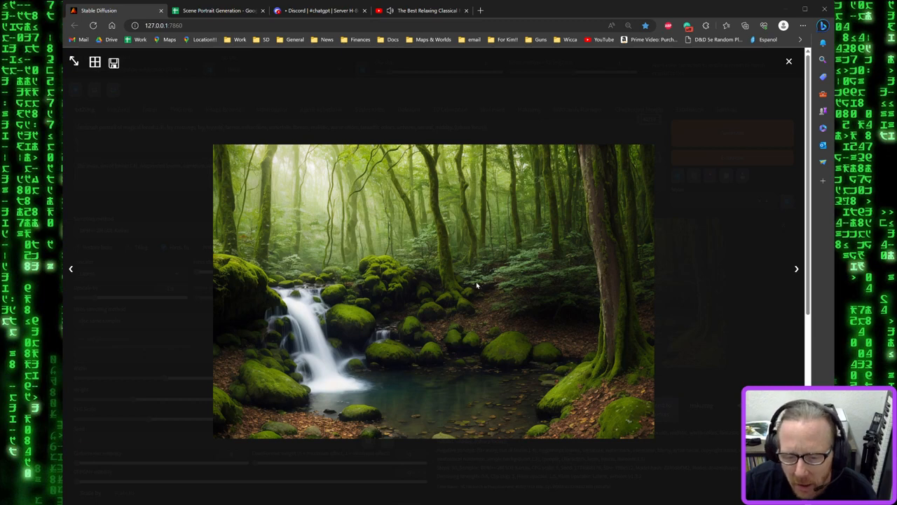
{"action": "left_click", "coordinate": [708, 311]}
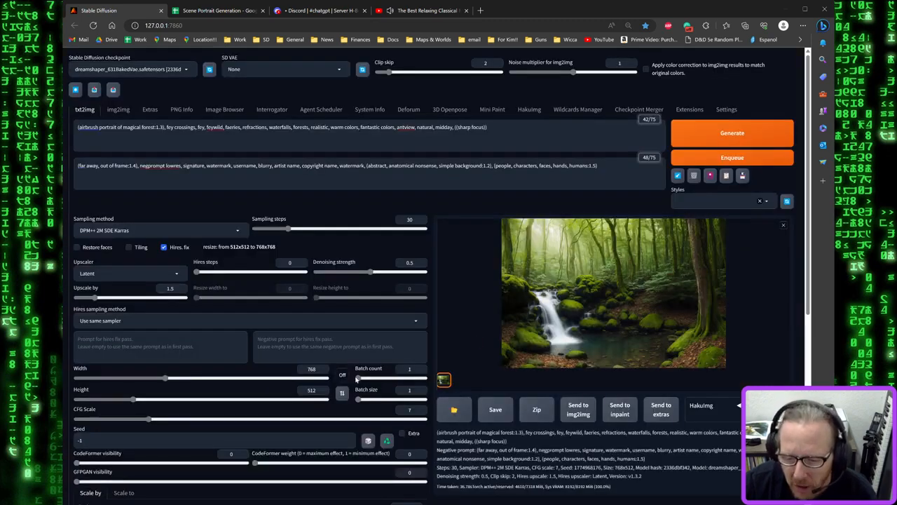
Set the batch count to 4 and enable combinatorial generation in the Dynamic Prompts settings
{"action": "left_click_drag", "start_coordinate": [358, 379], "coordinate": [361, 379]}
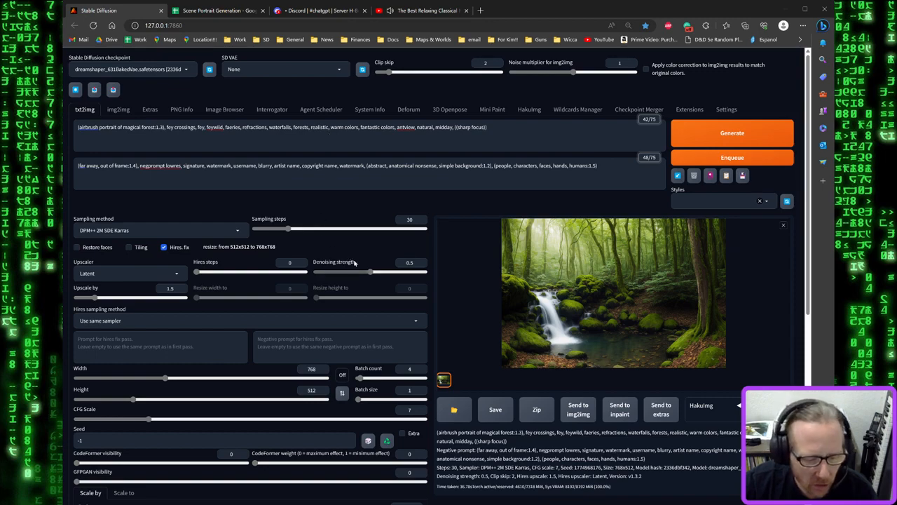
{"action": "scroll", "coordinate": [358, 266], "scroll_direction": "down", "scroll_amount": 3}
{"action": "scroll", "coordinate": [365, 269], "scroll_direction": "down", "scroll_amount": 2}
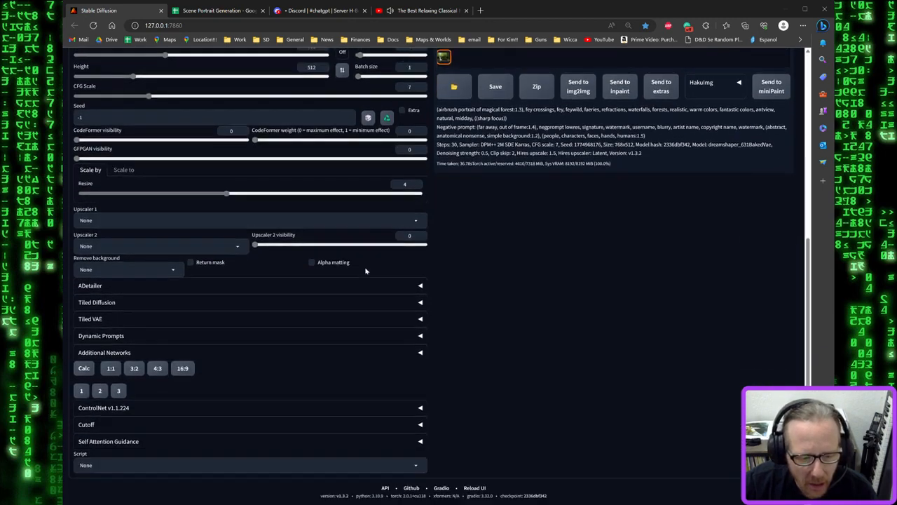
{"action": "left_click", "coordinate": [420, 337]}
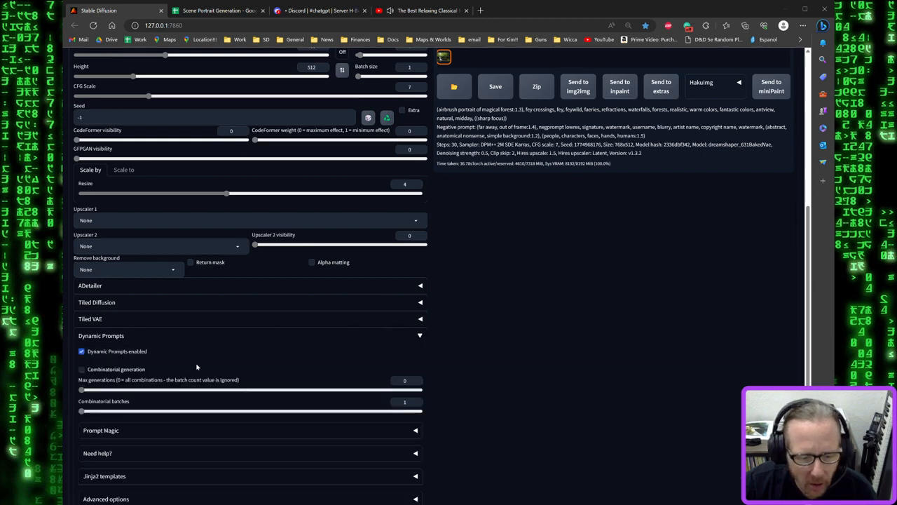
{"action": "left_click", "coordinate": [81, 369]}
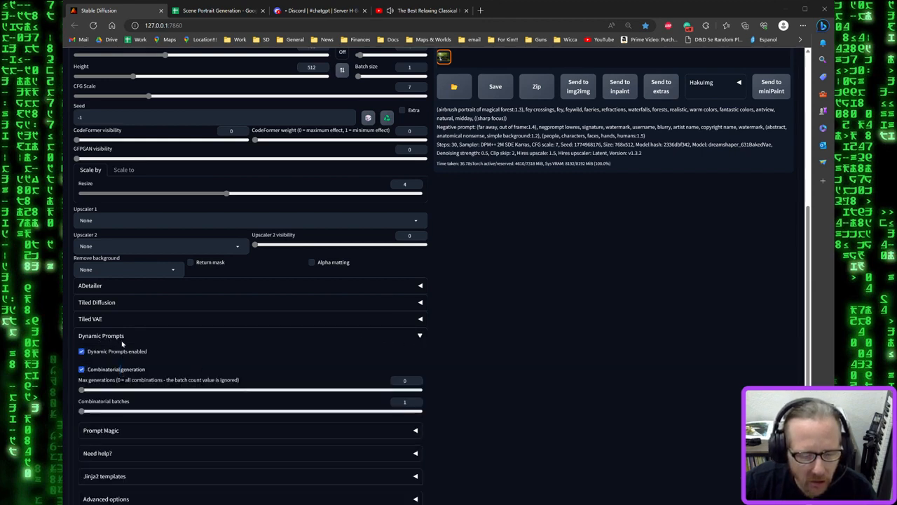
{"action": "scroll", "coordinate": [263, 342], "scroll_direction": "up", "scroll_amount": 3}
Switch to the Scene Portrait Generation spreadsheet and copy the whole Framing Permutations cell
{"action": "key", "text": "ctrl+Tab"}
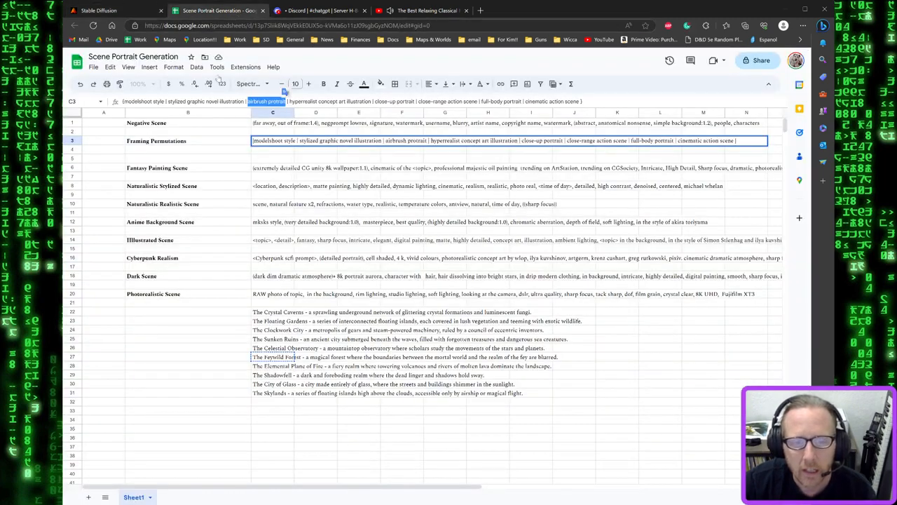
{"action": "left_click", "coordinate": [264, 142]}
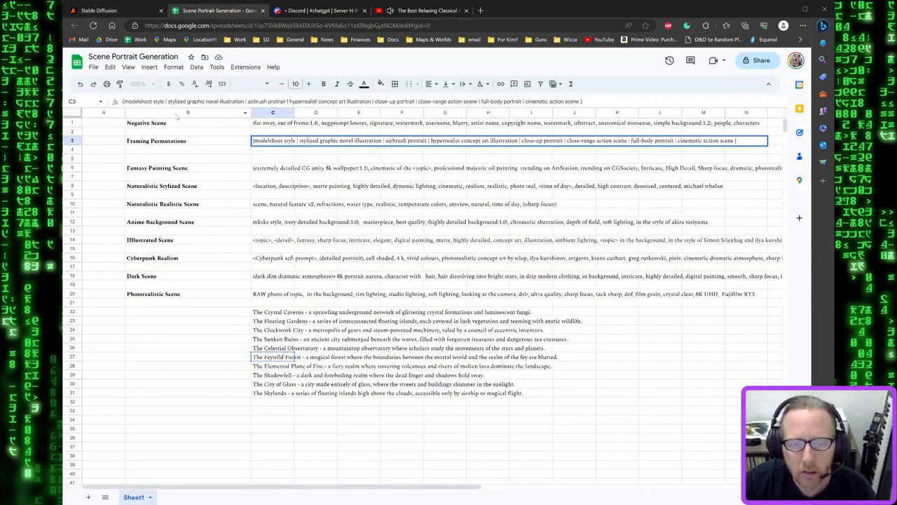
{"action": "key", "text": "Escape"}
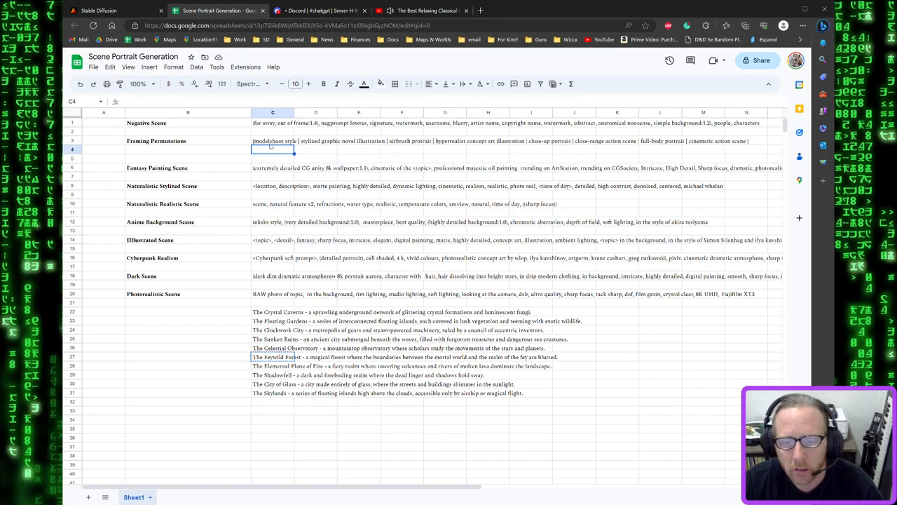
{"action": "key", "text": "ctrl+c"}
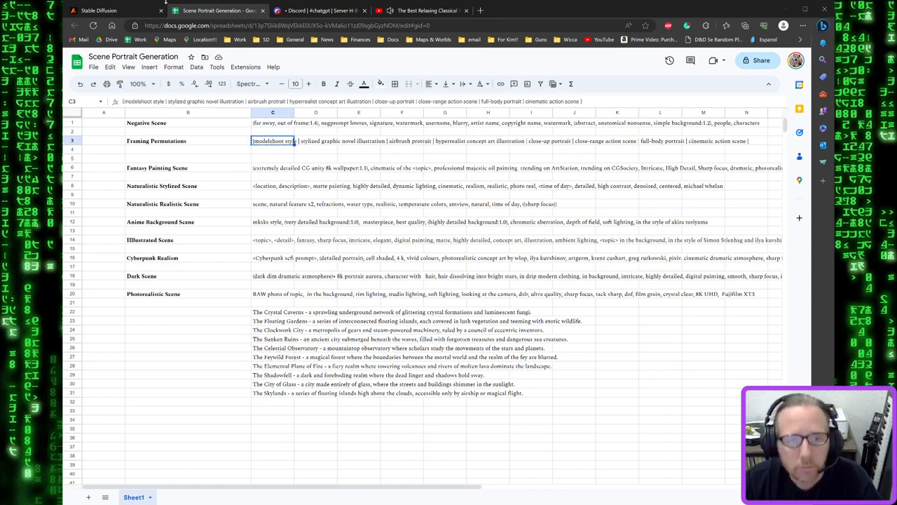
Back in Stable Diffusion, set the batch count to 1 and replace "airbrush portrait" in the positive prompt with the copied framing permutations
{"action": "left_click", "coordinate": [130, 12]}
{"action": "left_click_drag", "start_coordinate": [360, 260], "coordinate": [354, 261]}
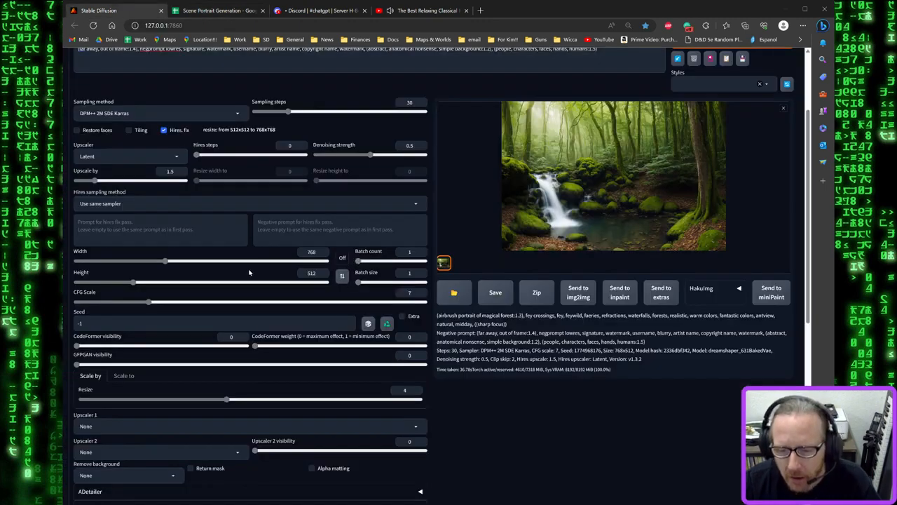
{"action": "scroll", "coordinate": [162, 206], "scroll_direction": "up", "scroll_amount": 3}
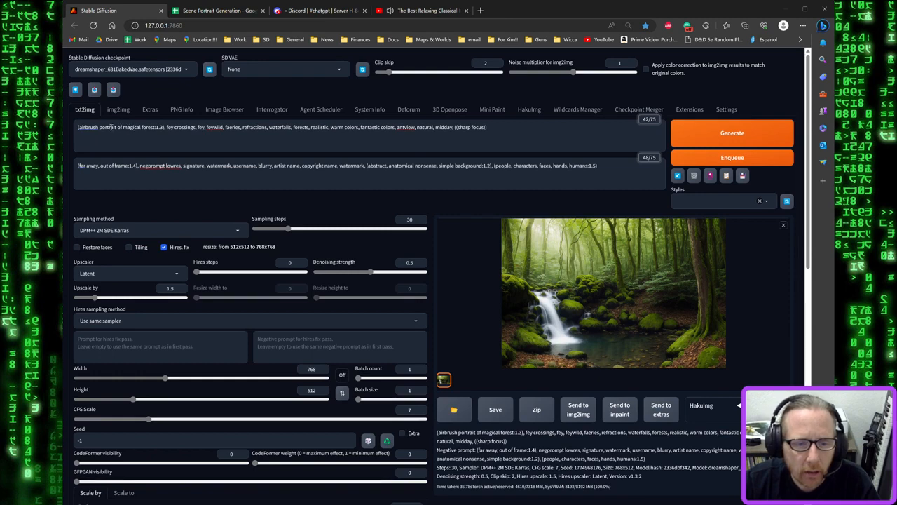
{"action": "mouse_move", "coordinate": [117, 128]}
{"action": "left_mouse_down"}
{"action": "mouse_move", "coordinate": [79, 128]}
{"action": "mouse_move", "coordinate": [79, 138]}
{"action": "left_mouse_up"}
{"action": "key", "text": "ctrl+v"}
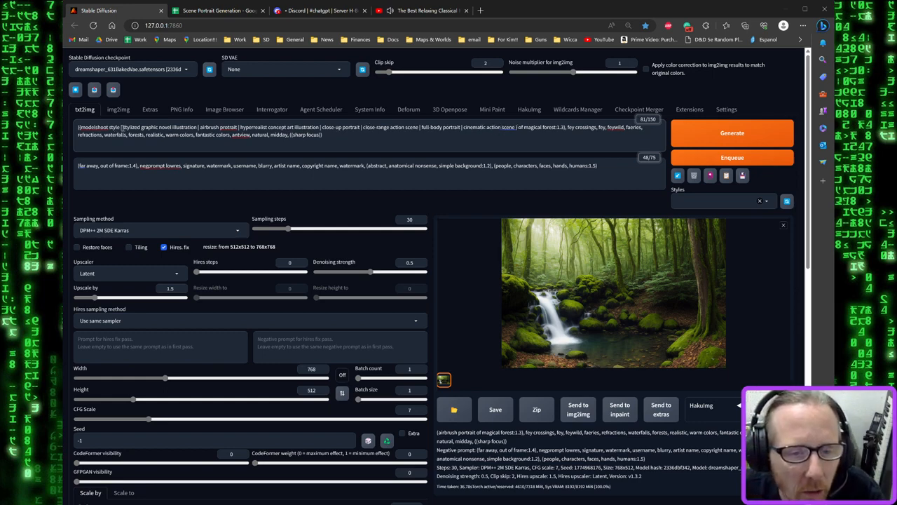
Remove modelshoot style, close-up portrait, close-range action scene, full-body portrait and cinematic action scene from the framing options, and correct "protrait" to "portrait"
{"action": "left_click_drag", "start_coordinate": [122, 128], "coordinate": [80, 128]}
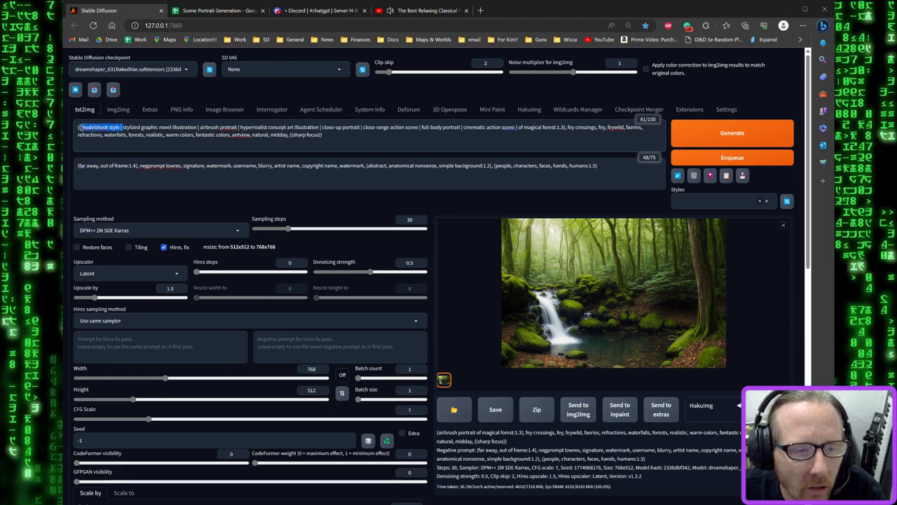
{"action": "key", "text": "BackSpace"}
{"action": "key", "text": "BackSpace"}
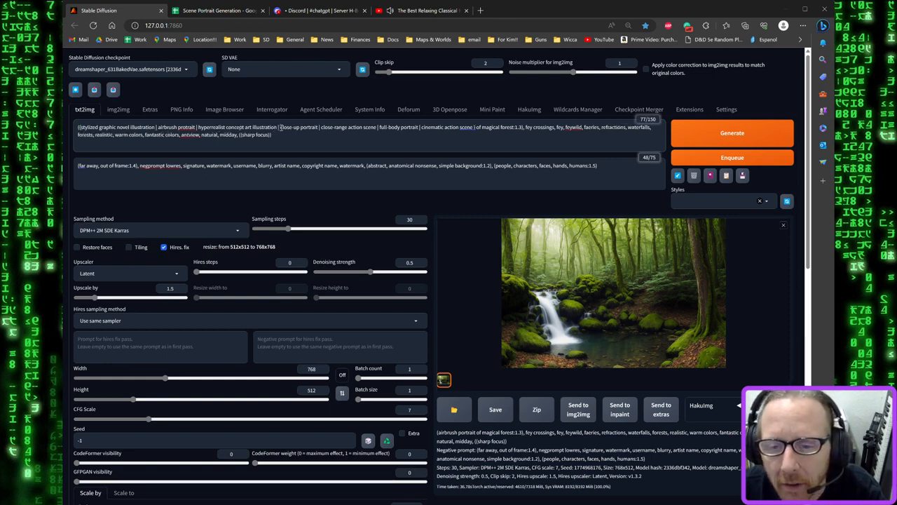
{"action": "left_click_drag", "start_coordinate": [280, 128], "coordinate": [474, 129]}
{"action": "key", "text": "BackSpace"}
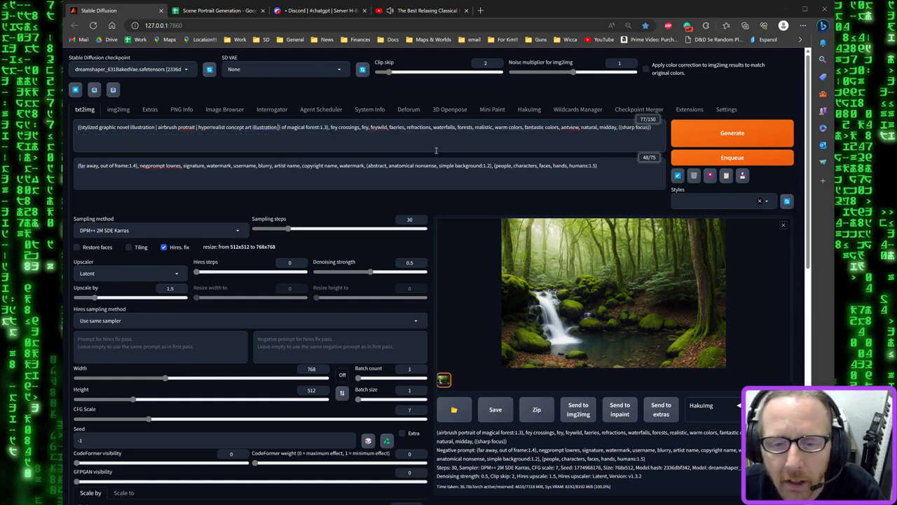
{"action": "key", "text": "BackSpace"}
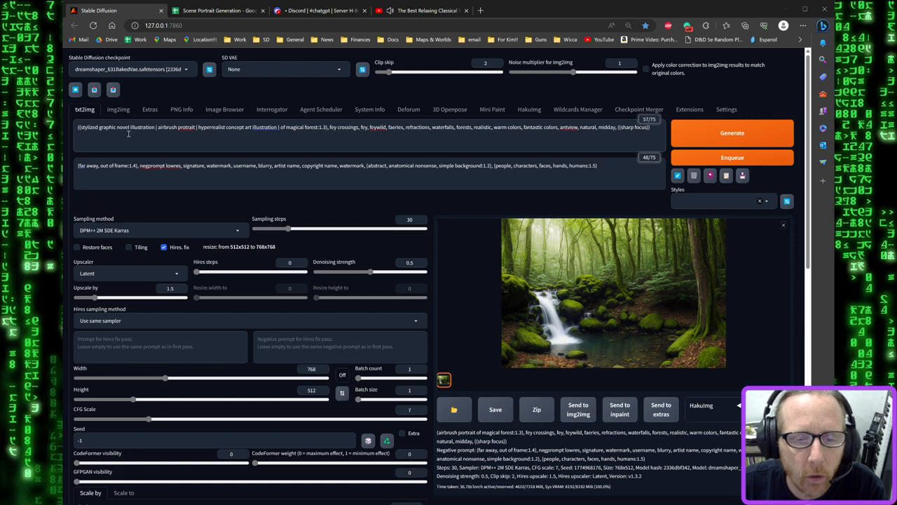
{"action": "right_click", "coordinate": [182, 129]}
{"action": "left_click", "coordinate": [197, 154]}
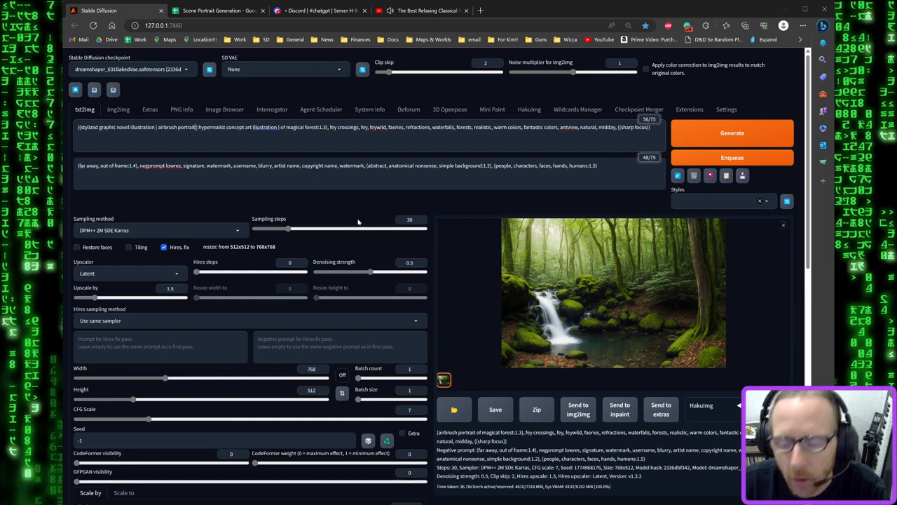
Set the batch count to 2 and generate the combinatorial magical forest images
{"action": "scroll", "coordinate": [359, 231], "scroll_direction": "down", "scroll_amount": 2}
{"action": "left_click_drag", "start_coordinate": [359, 240], "coordinate": [362, 241]}
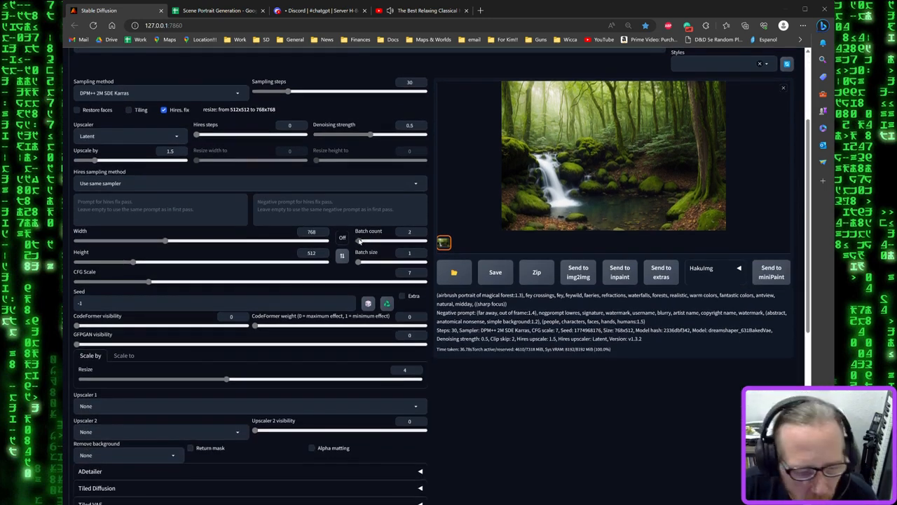
{"action": "scroll", "coordinate": [603, 330], "scroll_direction": "up", "scroll_amount": 2}
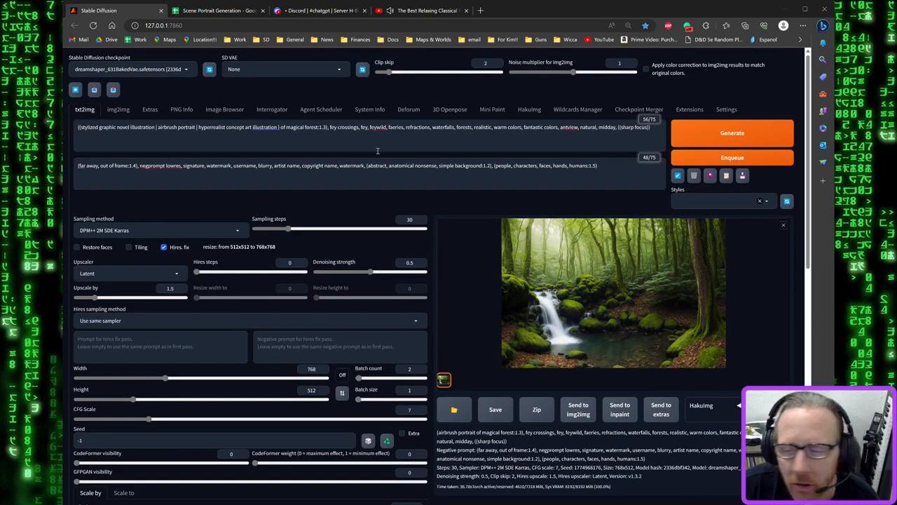
{"action": "left_click", "coordinate": [708, 140]}
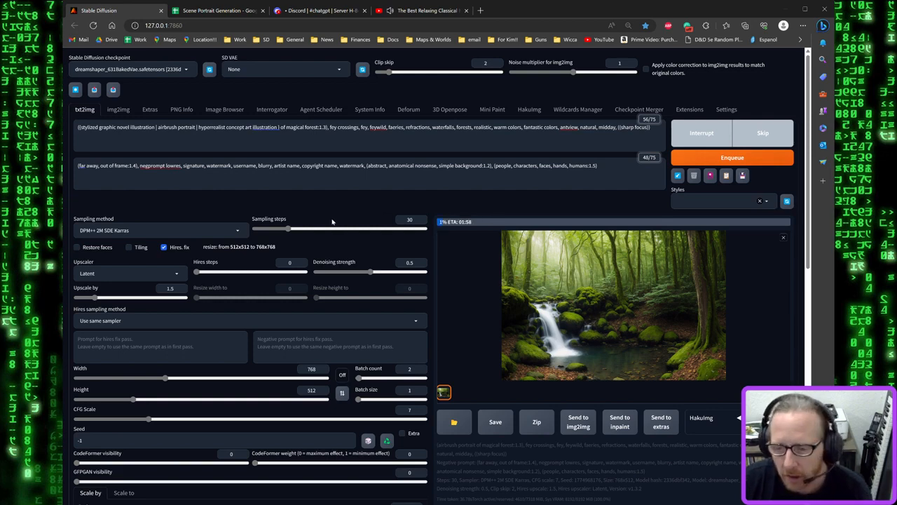
Set the CodeFormer weight to 1 for minimum effect
{"action": "scroll", "coordinate": [319, 220], "scroll_direction": "down", "scroll_amount": 2}
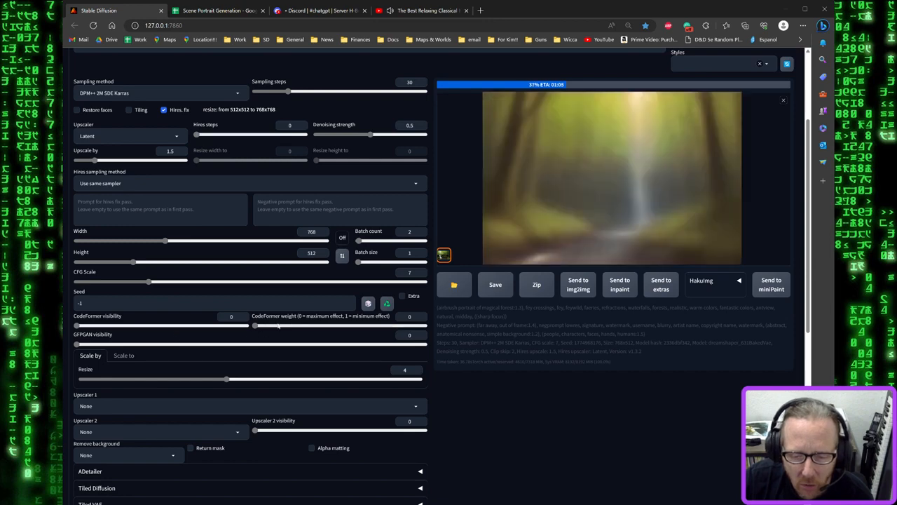
{"action": "left_click_drag", "start_coordinate": [255, 325], "coordinate": [429, 325]}
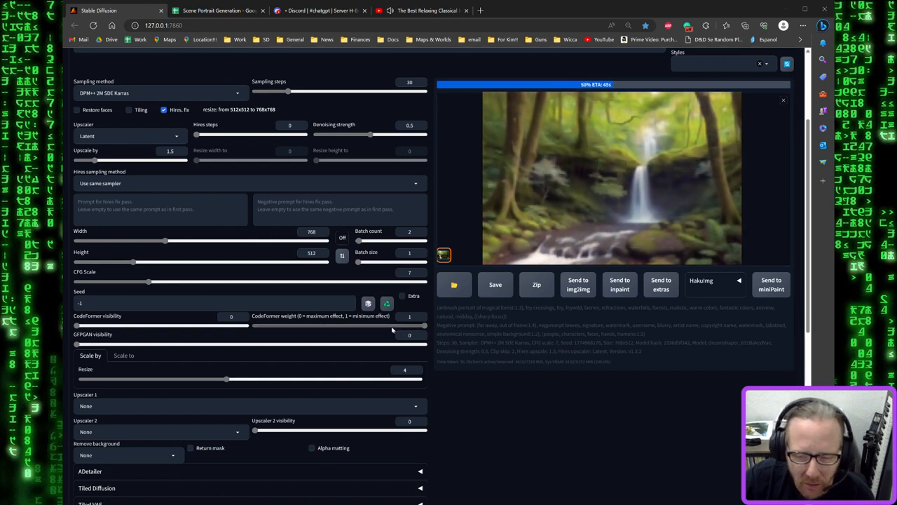
{"action": "mouse_move", "coordinate": [425, 326]}
{"action": "left_mouse_down"}
{"action": "mouse_move", "coordinate": [275, 334]}
{"action": "mouse_move", "coordinate": [426, 327]}
{"action": "left_mouse_up"}
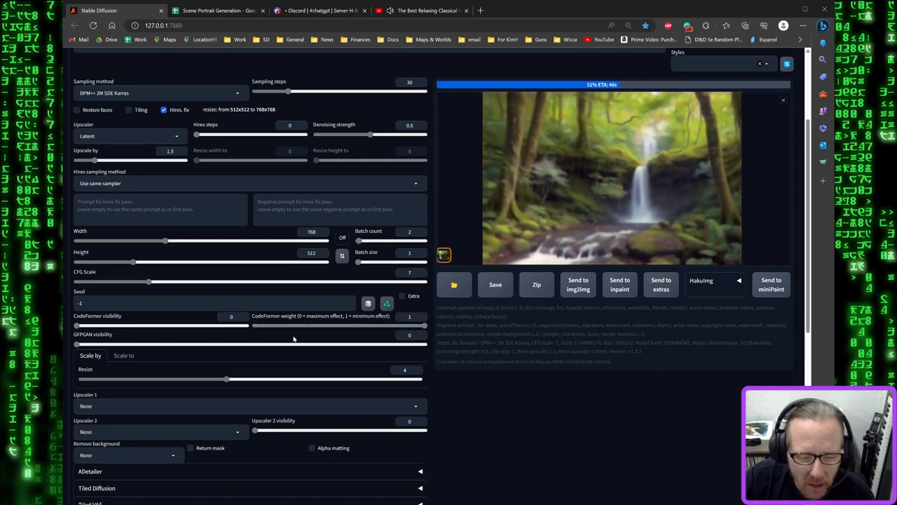
{"action": "scroll", "coordinate": [291, 340], "scroll_direction": "down", "scroll_amount": 3}
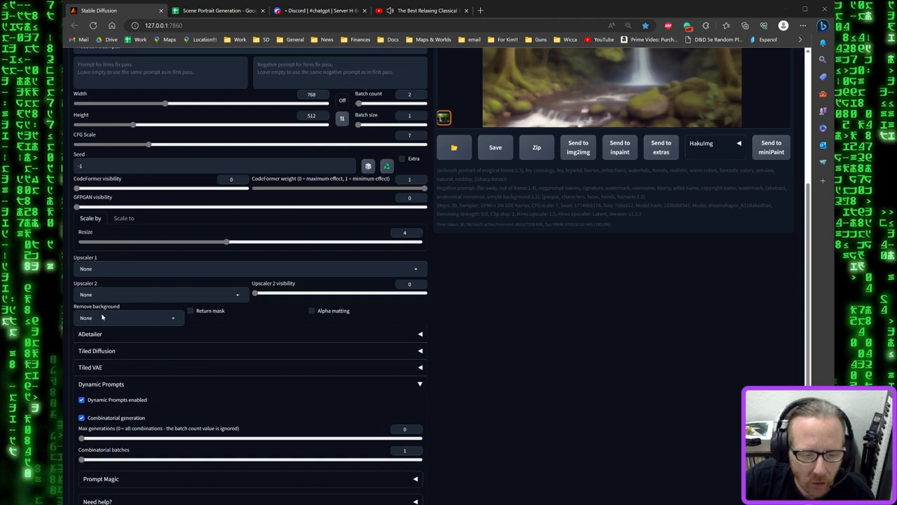
Collapse the Dynamic Prompts settings and look through the Additional Networks and Self Attention Guidance options
{"action": "left_click", "coordinate": [420, 384]}
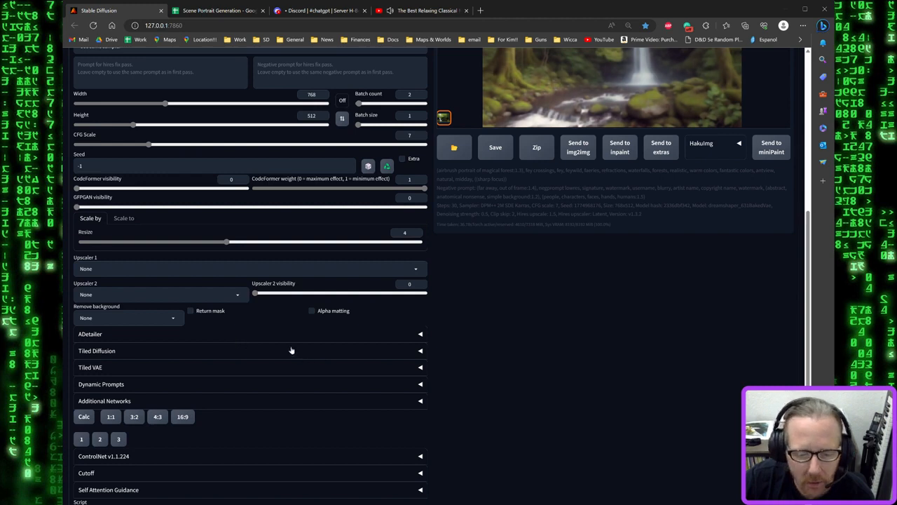
{"action": "scroll", "coordinate": [291, 349], "scroll_direction": "down", "scroll_amount": 2}
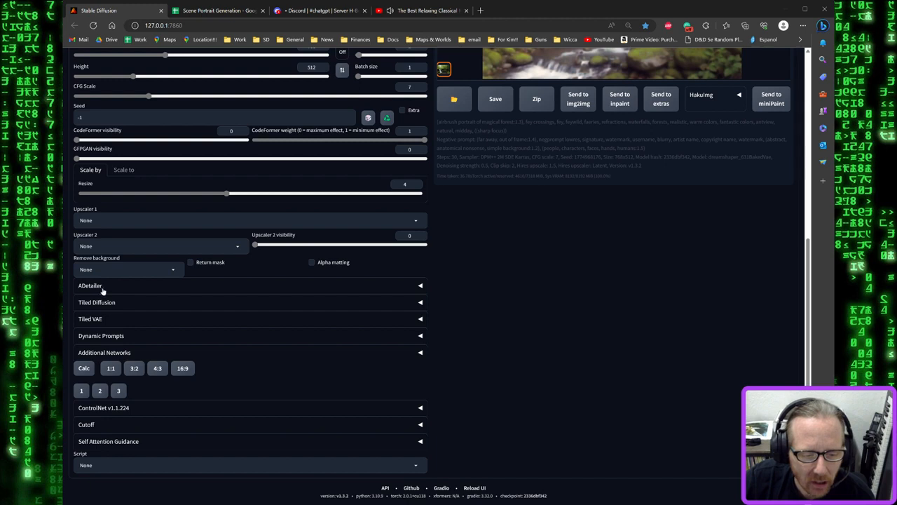
{"action": "left_click", "coordinate": [127, 352]}
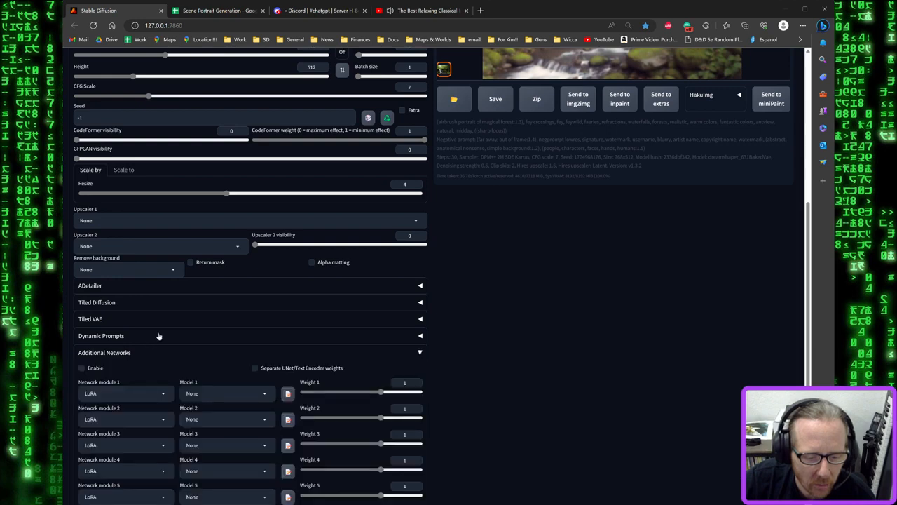
{"action": "scroll", "coordinate": [147, 326], "scroll_direction": "down", "scroll_amount": 1}
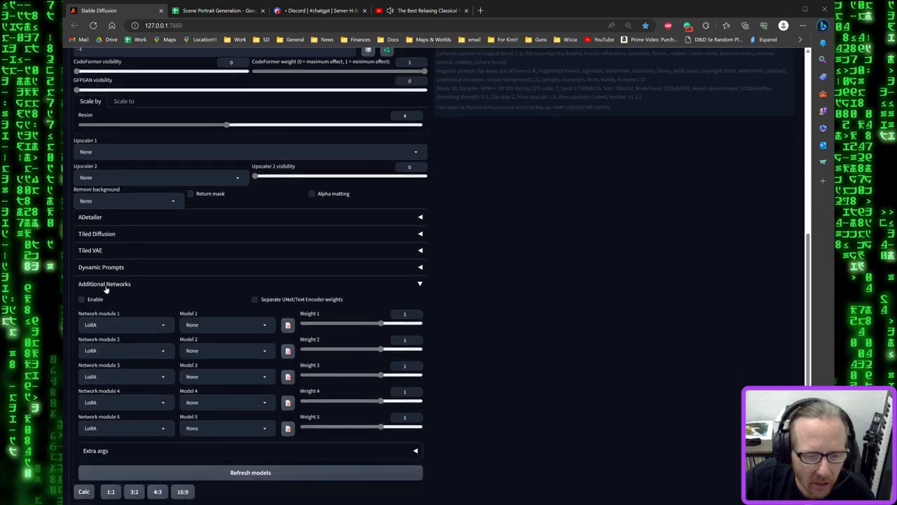
{"action": "left_click", "coordinate": [106, 289]}
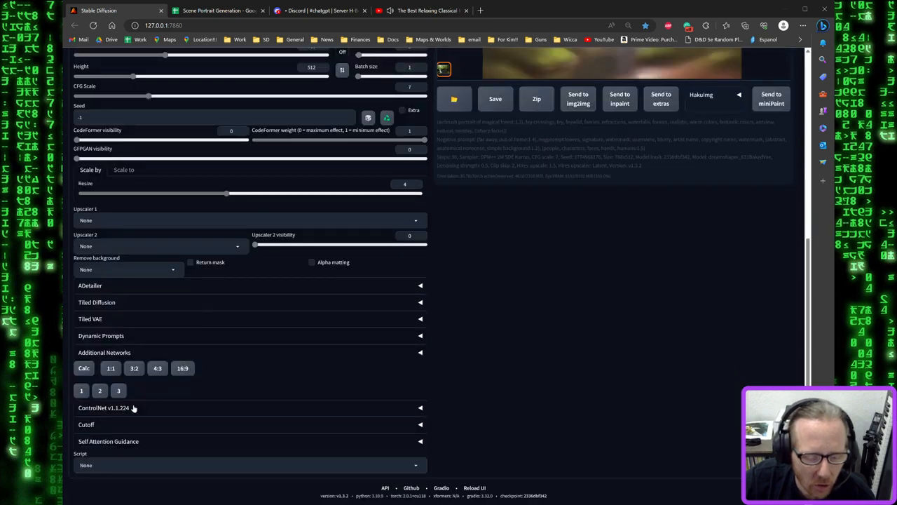
{"action": "left_click", "coordinate": [129, 442]}
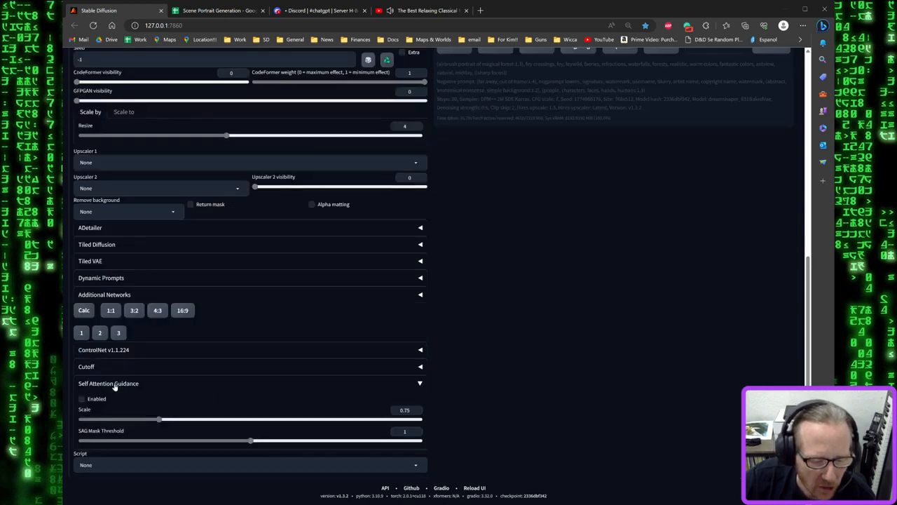
{"action": "scroll", "coordinate": [245, 380], "scroll_direction": "up", "scroll_amount": 5}
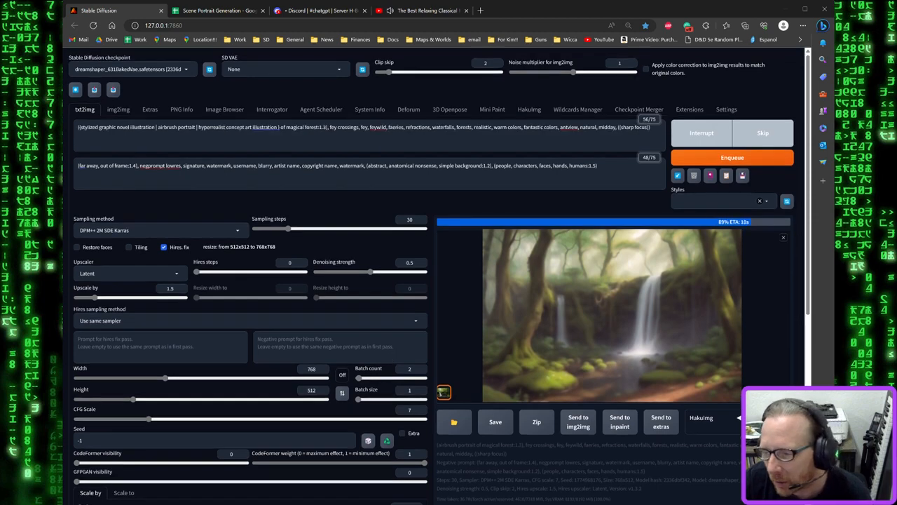
Look over the generated forest result and expand the Dynamic Prompts settings to check the combinatorial options
{"action": "scroll", "coordinate": [393, 315], "scroll_direction": "down", "scroll_amount": 1}
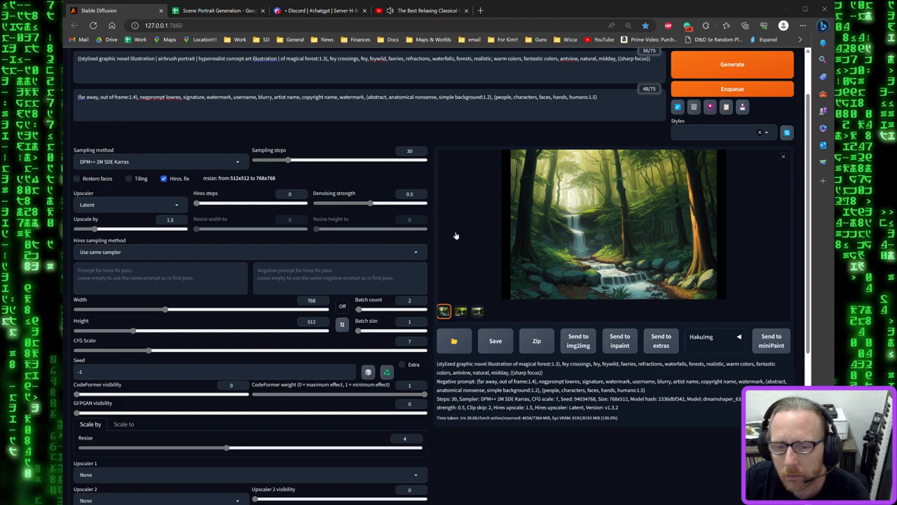
{"action": "scroll", "coordinate": [369, 293], "scroll_direction": "down", "scroll_amount": 4}
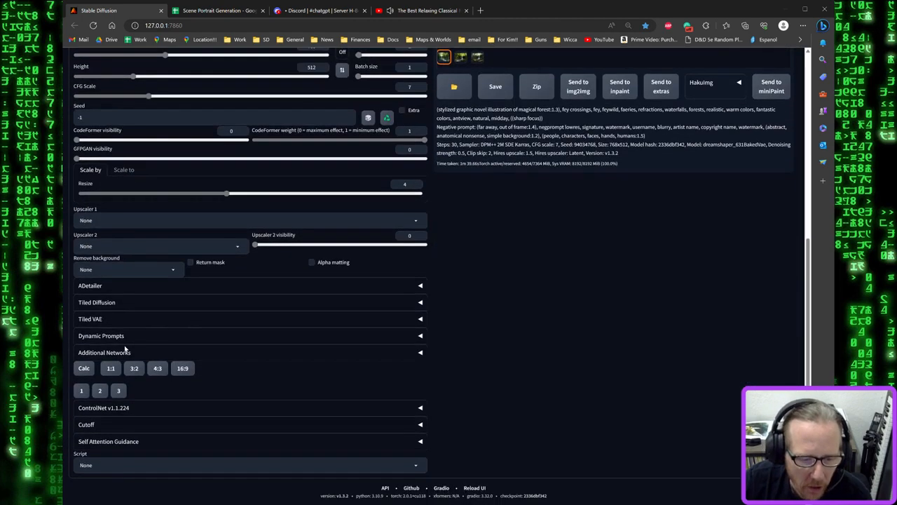
{"action": "left_click", "coordinate": [103, 337]}
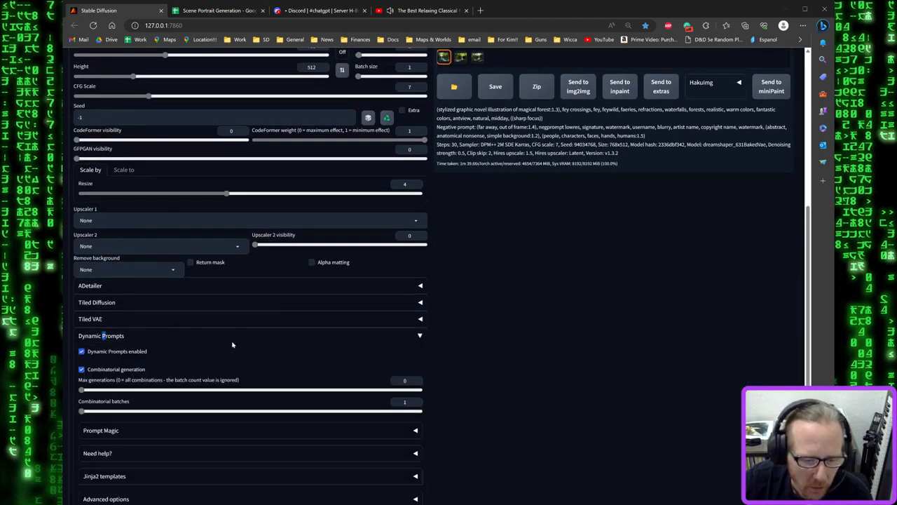
{"action": "scroll", "coordinate": [537, 344], "scroll_direction": "up", "scroll_amount": 5}
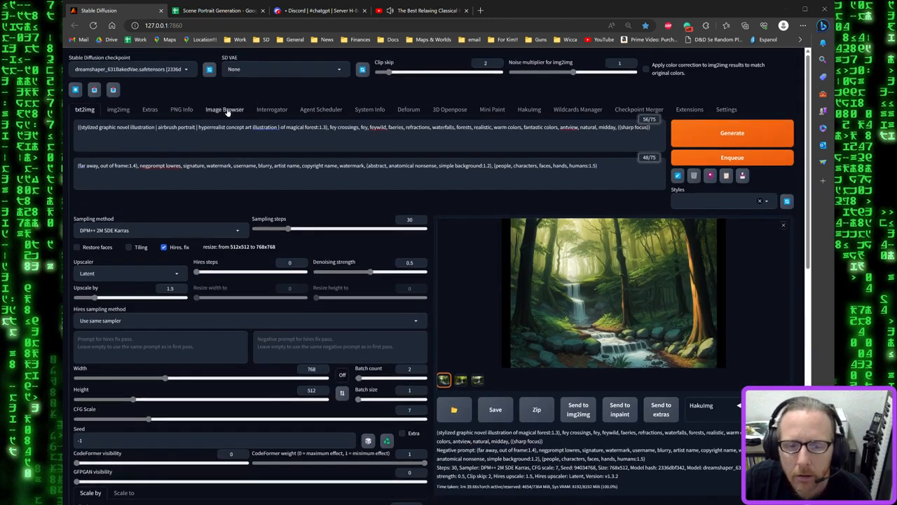
Refresh the txt2img gallery in the Image Browser to view the saved images, and return to the txt2img settings
{"action": "left_click", "coordinate": [226, 111]}
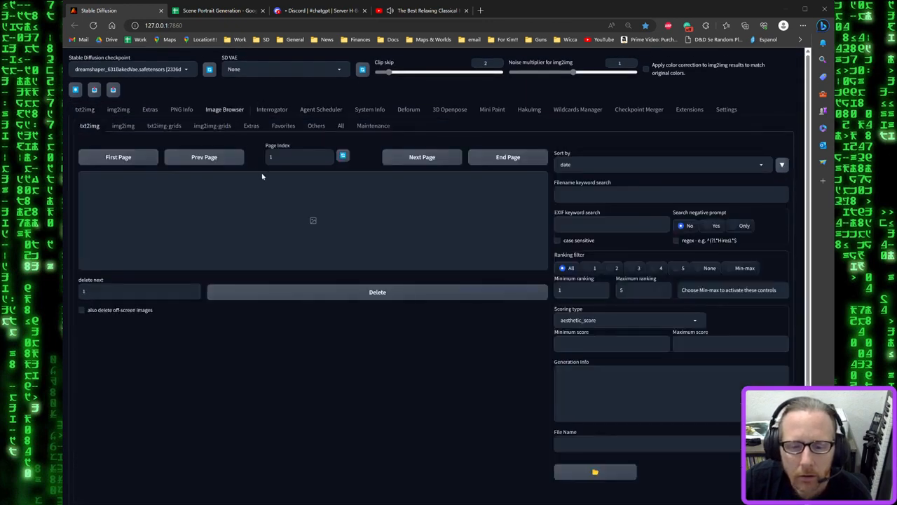
{"action": "left_click", "coordinate": [343, 154]}
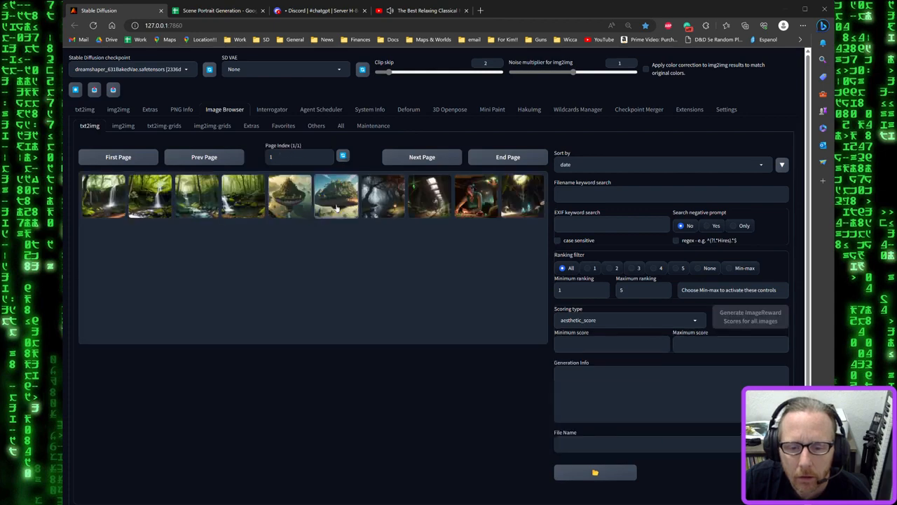
{"action": "left_click", "coordinate": [85, 110]}
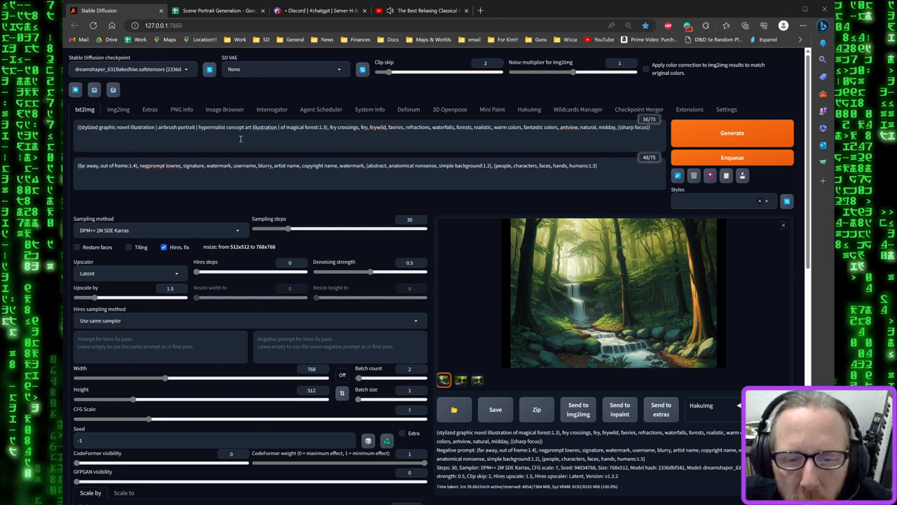
Move the positive prompt's first opening parenthesis to just before "of magical forest:1.3", leaving the framing options outside the weighting
{"action": "left_click", "coordinate": [77, 128]}
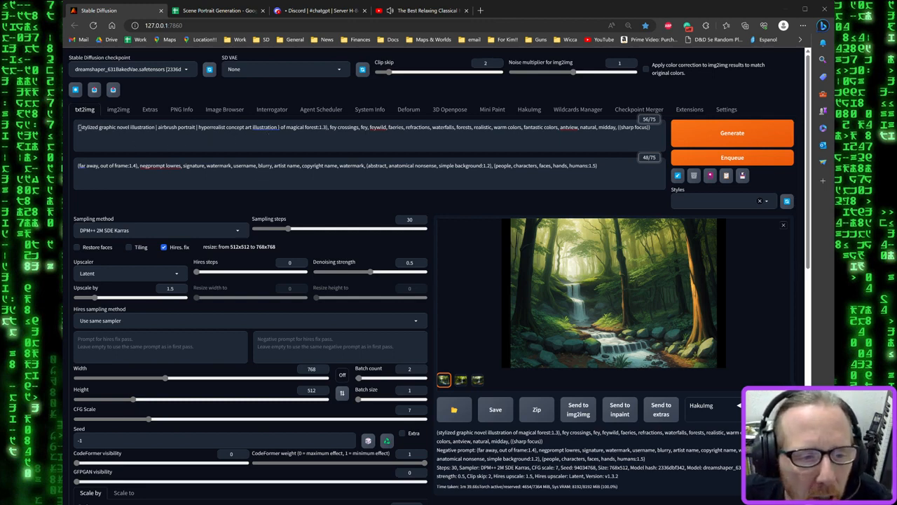
{"action": "key", "text": "BackSpace"}
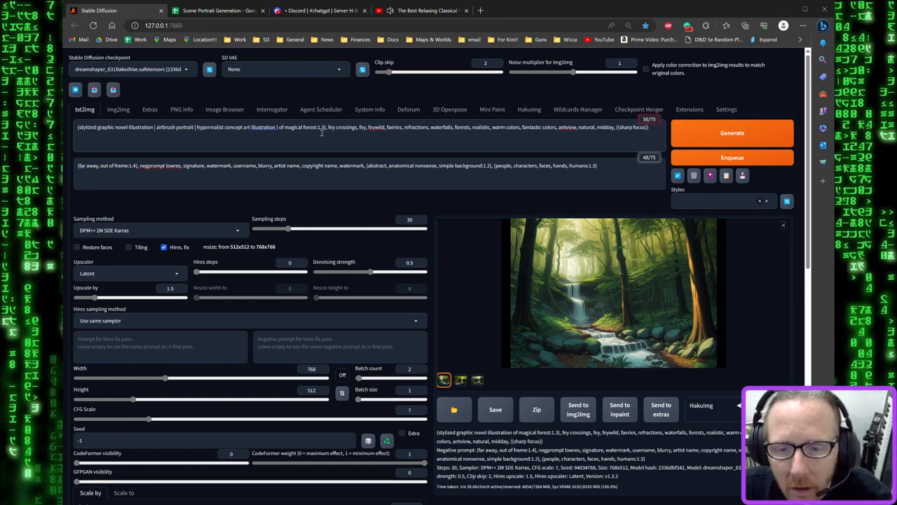
{"action": "left_click", "coordinate": [279, 127]}
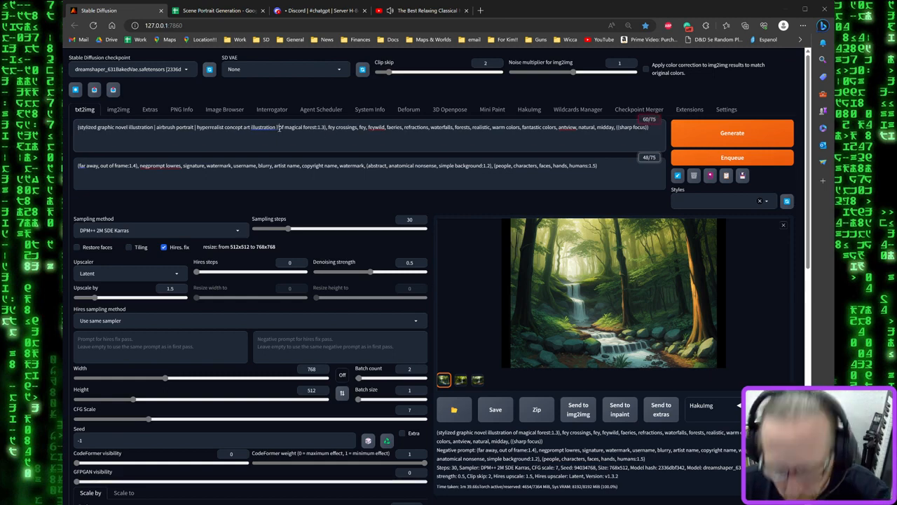
{"action": "type", "text": "("}
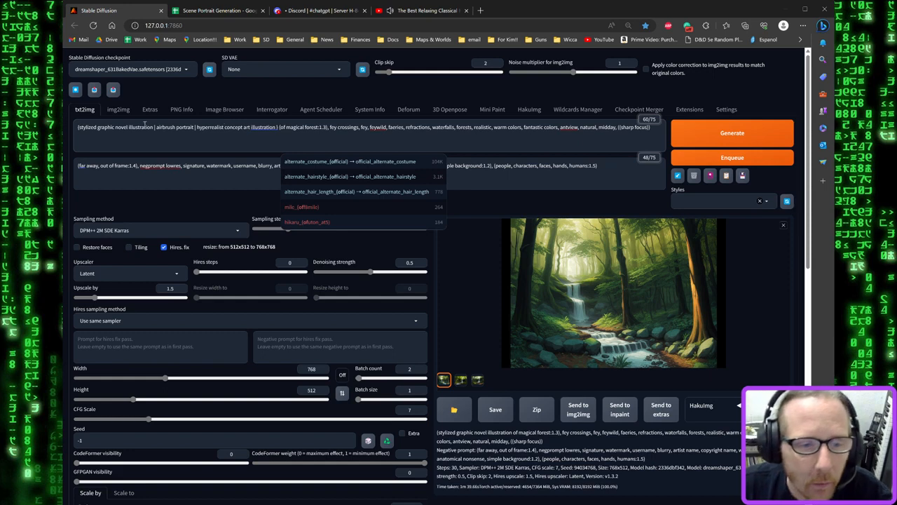
Remove the extra spaces around the separators and before the closing brace of the framing options, and set the batch count to 1
{"action": "left_click", "coordinate": [153, 128]}
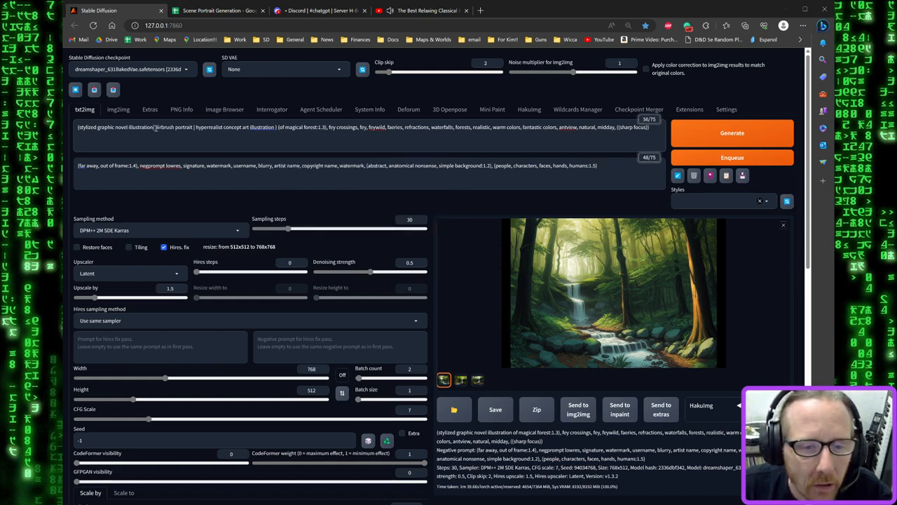
{"action": "key", "text": "BackSpace"}
{"action": "left_click", "coordinate": [193, 126]}
{"action": "key", "text": "BackSpace"}
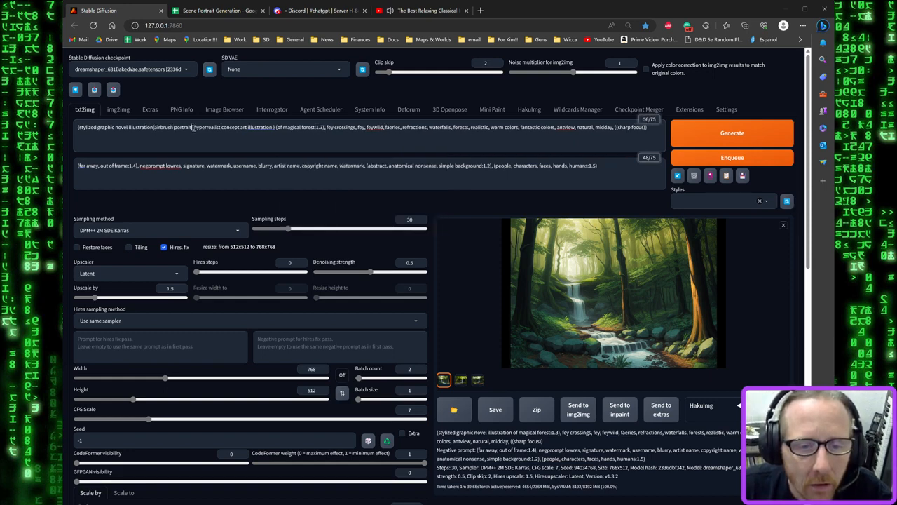
{"action": "left_click", "coordinate": [272, 127]}
{"action": "key", "text": "BackSpace"}
{"action": "key", "text": "BackSpace"}
{"action": "key", "text": "BackSpace"}
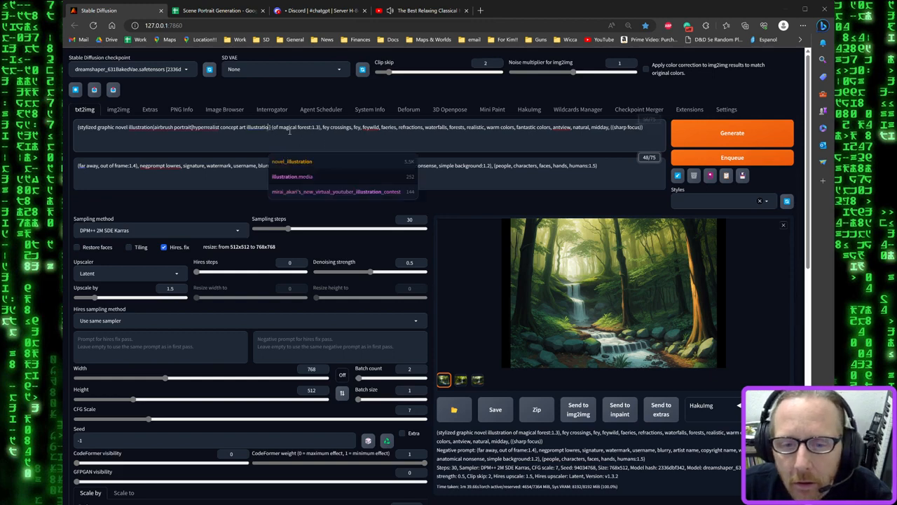
{"action": "type", "text": "n)"}
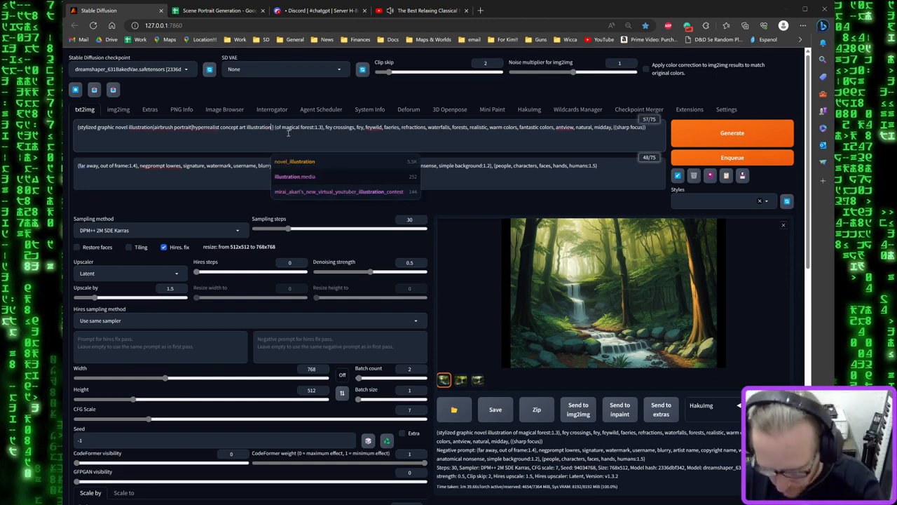
{"action": "left_click", "coordinate": [358, 379]}
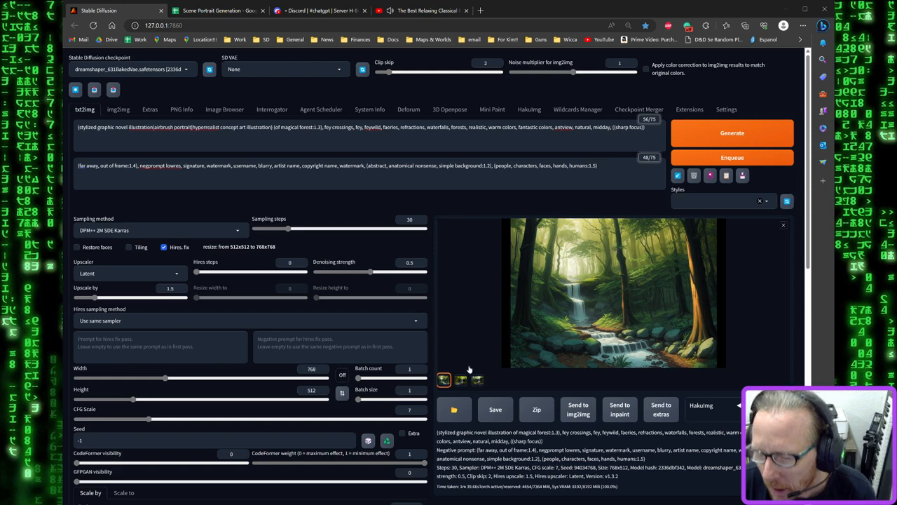
Examine the graphic novel, airbrush portrait and hyperrealist concept art versions of the forest one by one at full size
{"action": "left_click", "coordinate": [560, 295]}
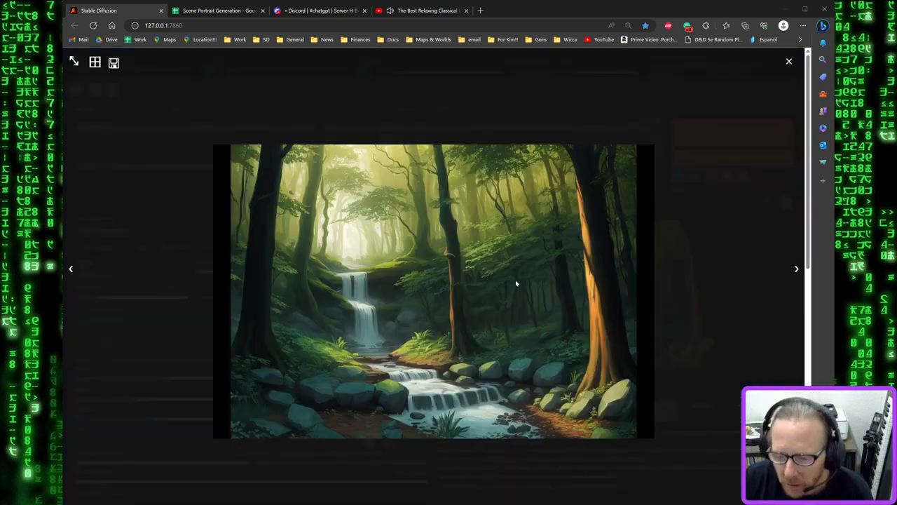
{"action": "left_click", "coordinate": [750, 256]}
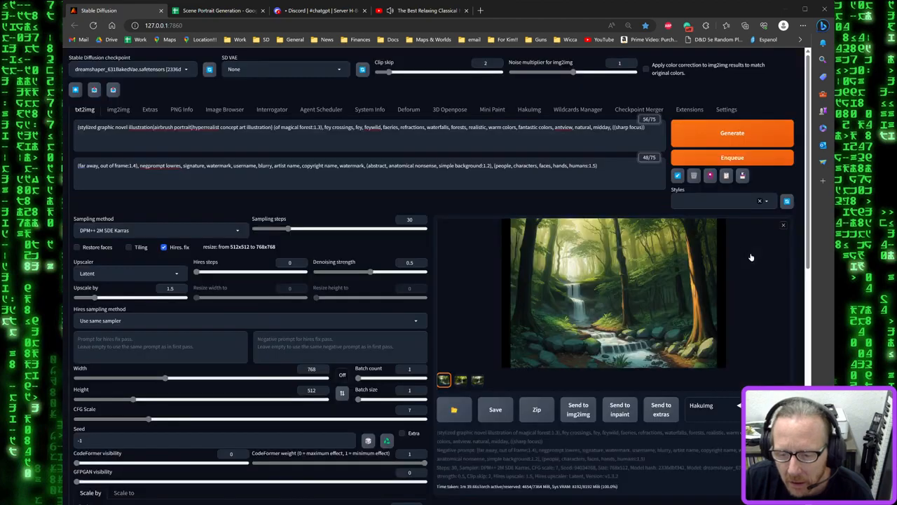
{"action": "left_click", "coordinate": [460, 379]}
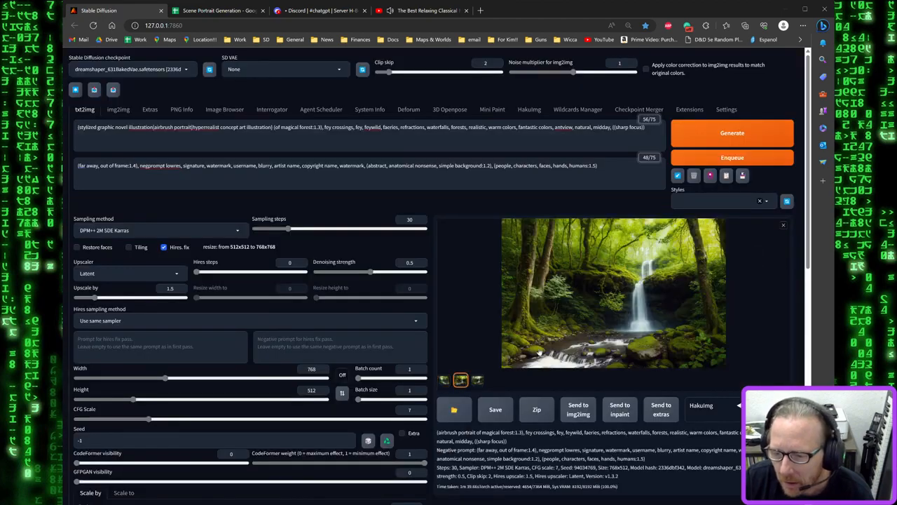
{"action": "left_click", "coordinate": [626, 302]}
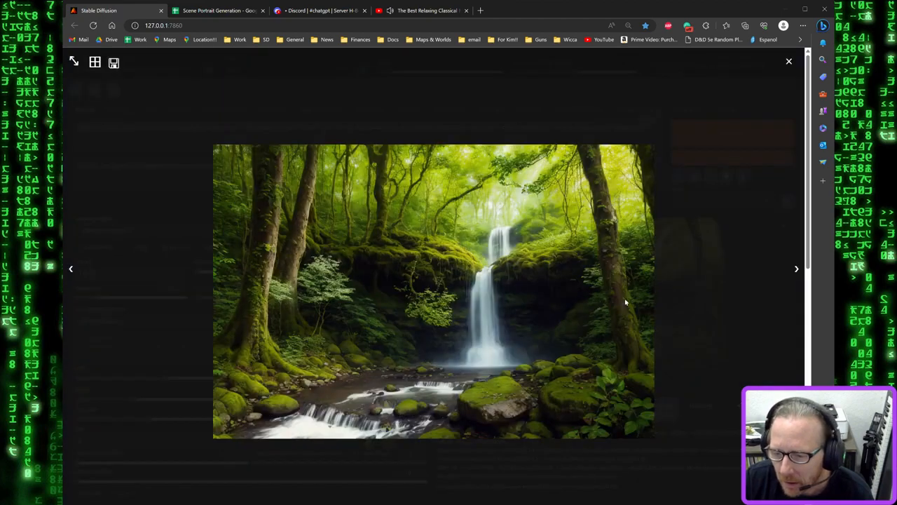
{"action": "left_click", "coordinate": [687, 288]}
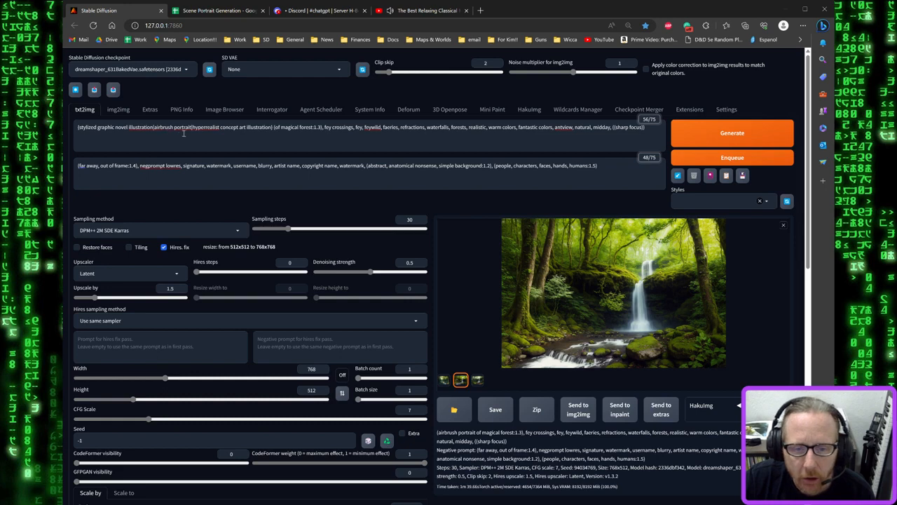
{"action": "left_click", "coordinate": [184, 128]}
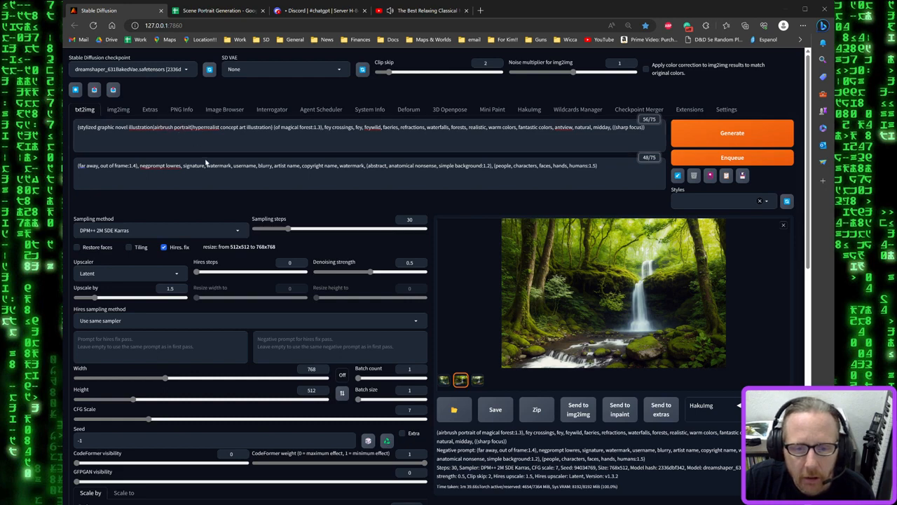
{"action": "left_click", "coordinate": [285, 145]}
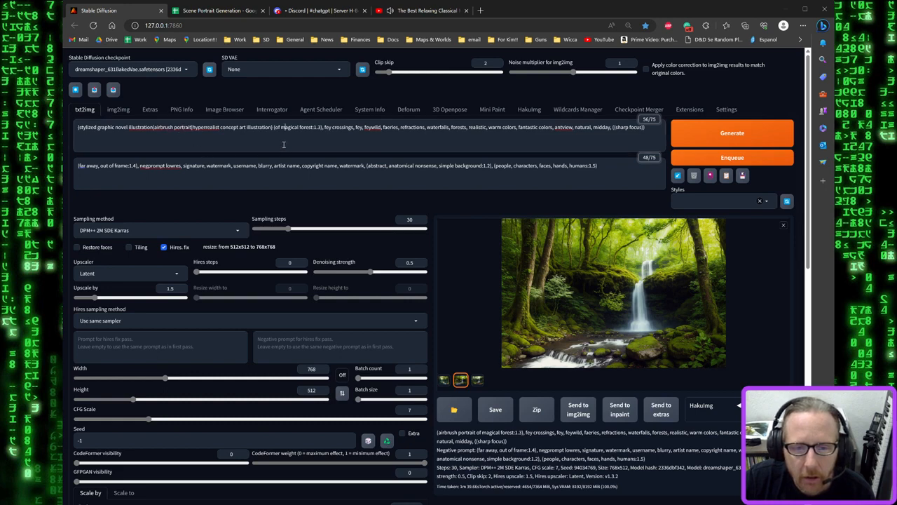
{"action": "left_click", "coordinate": [477, 380]}
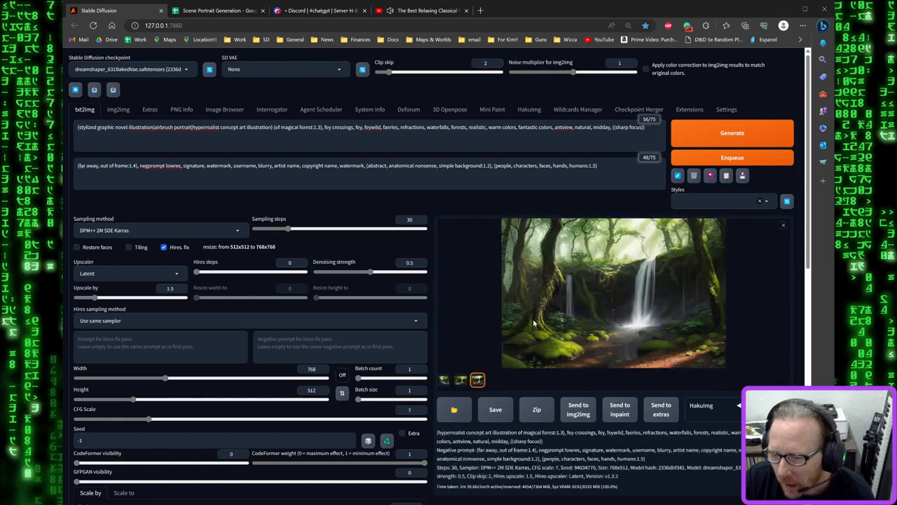
{"action": "left_click", "coordinate": [532, 324]}
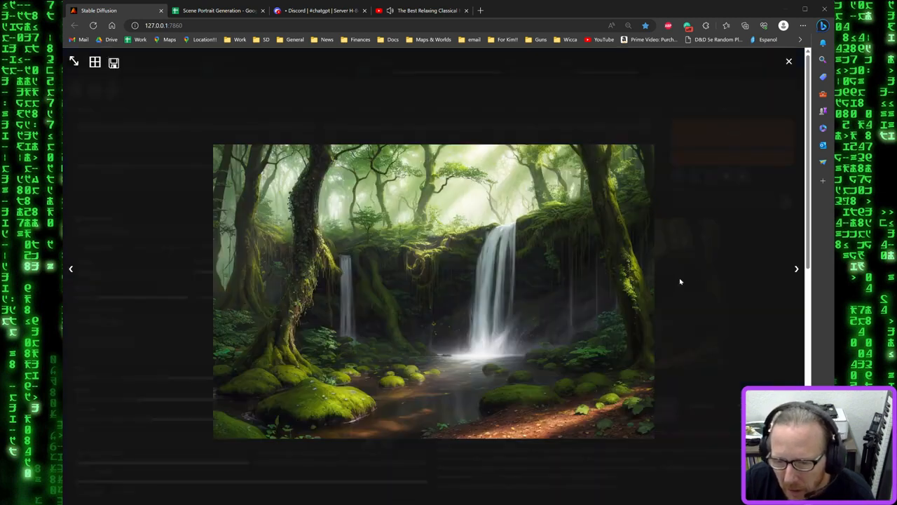
{"action": "left_click", "coordinate": [752, 227]}
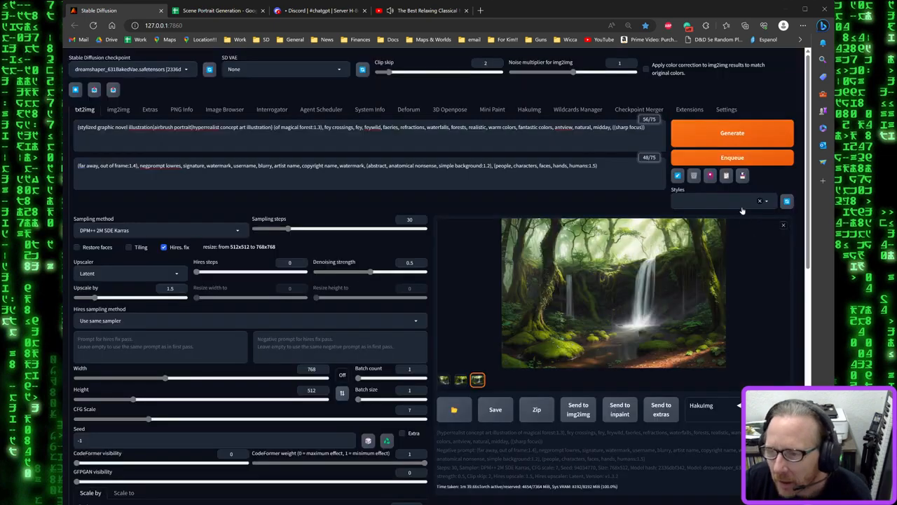
Set the batch count back to 2 and generate a new set of forest images from the revised prompt
{"action": "left_click", "coordinate": [360, 379]}
{"action": "left_click", "coordinate": [360, 380]}
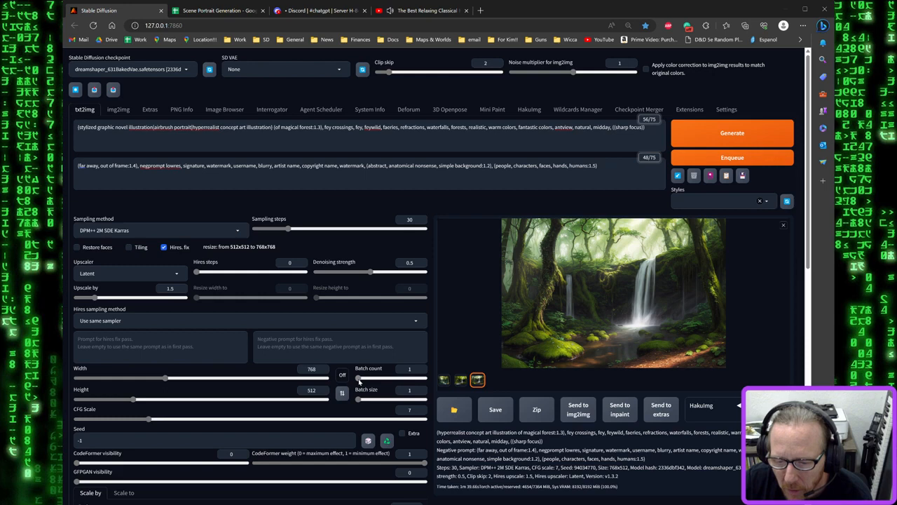
{"action": "left_click", "coordinate": [360, 379]}
{"action": "left_click", "coordinate": [707, 126]}
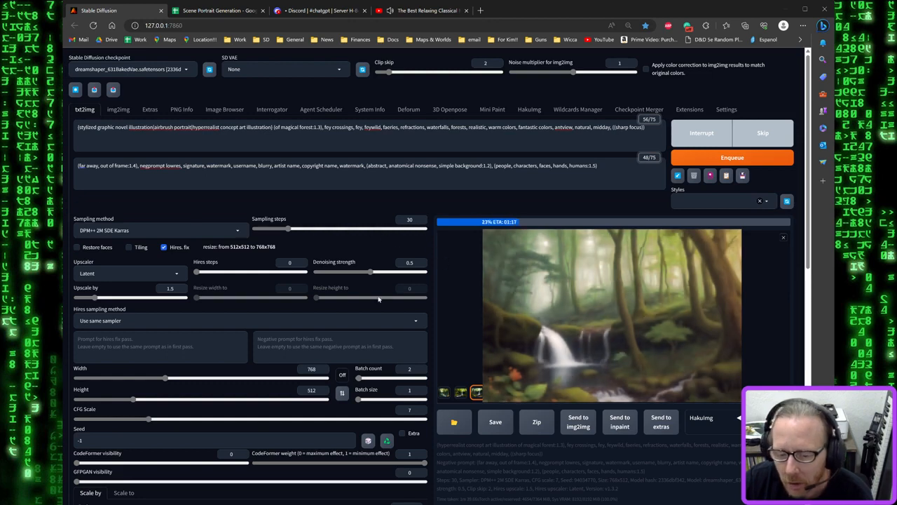
Collapse the Dynamic Prompts settings and return to the prompt area while the forest images generate
{"action": "scroll", "coordinate": [393, 288], "scroll_direction": "down", "scroll_amount": 10}
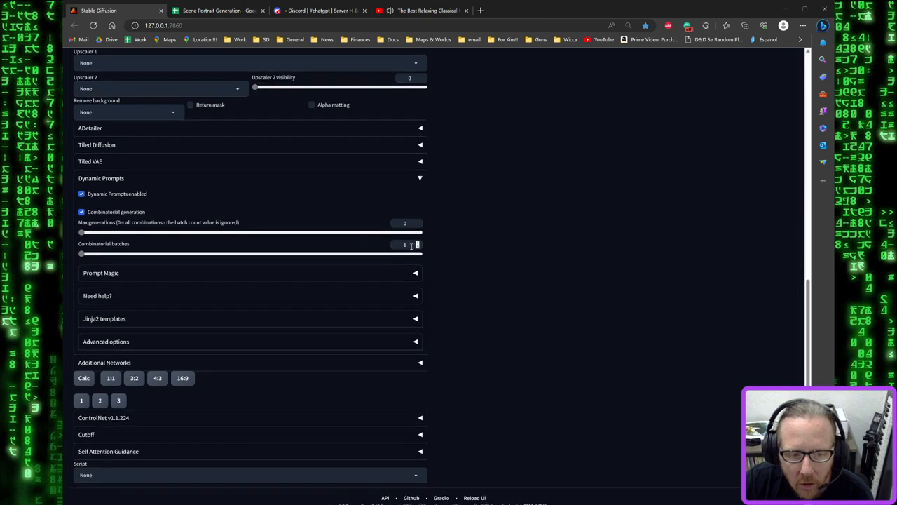
{"action": "left_click", "coordinate": [421, 181]}
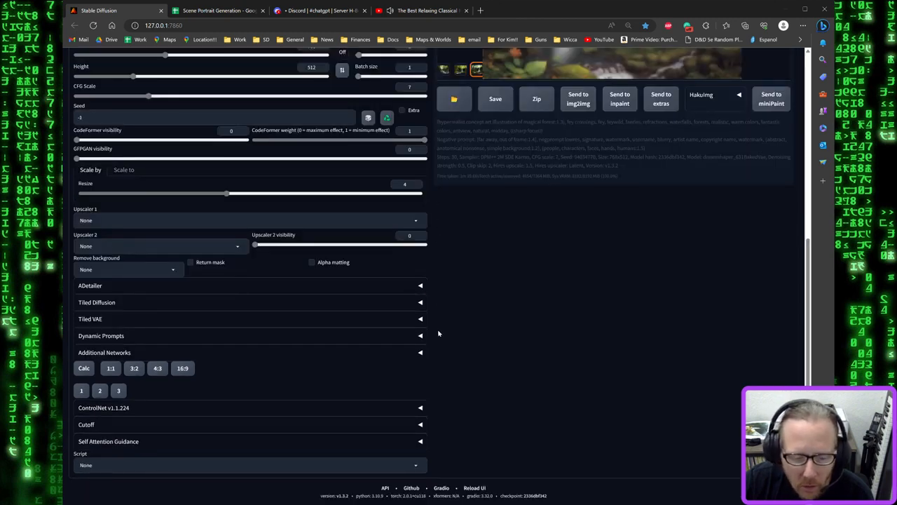
{"action": "scroll", "coordinate": [469, 325], "scroll_direction": "up", "scroll_amount": 4}
{"action": "scroll", "coordinate": [406, 286], "scroll_direction": "up", "scroll_amount": 2}
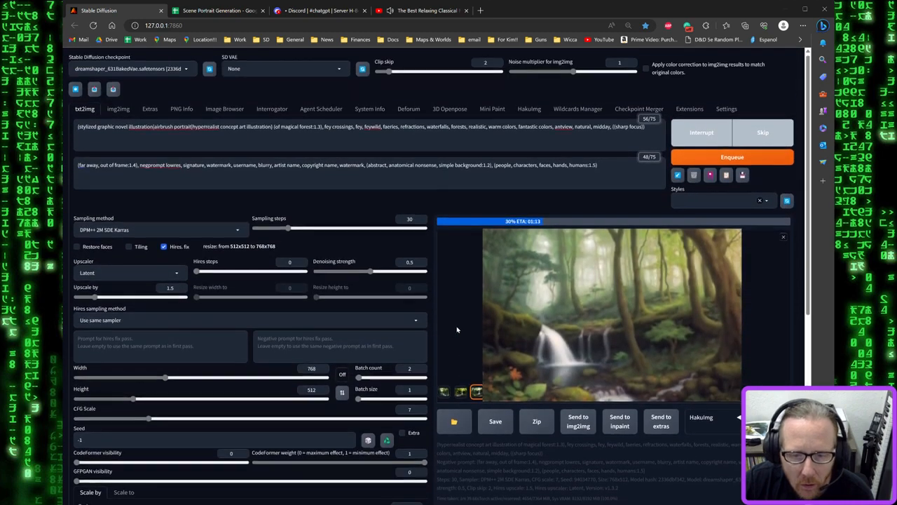
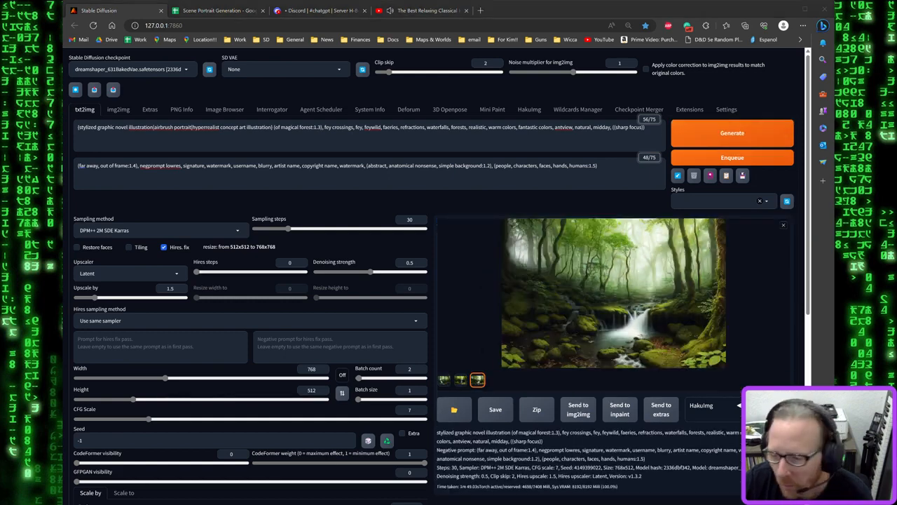
Examine the newly generated graphic novel, airbrush portrait and hyperrealist concept art forest images one by one at full size
{"action": "left_click", "coordinate": [444, 379]}
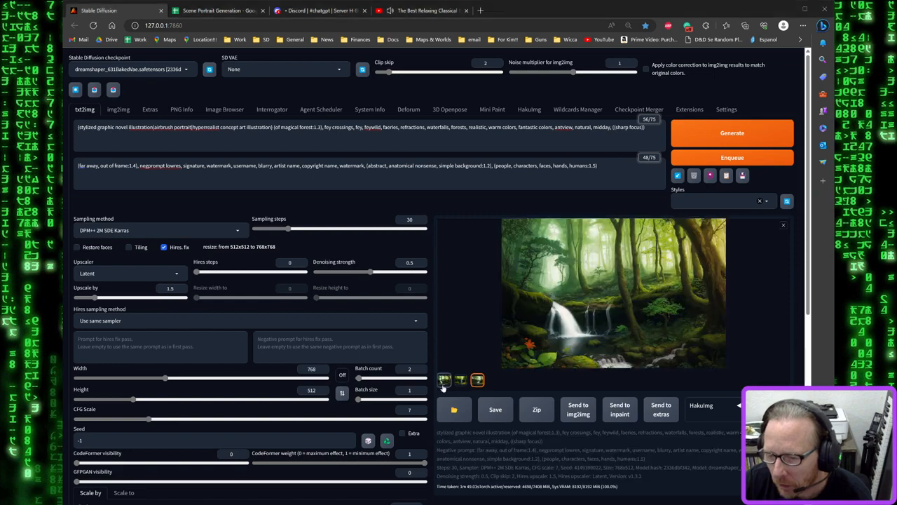
{"action": "left_click", "coordinate": [542, 320]}
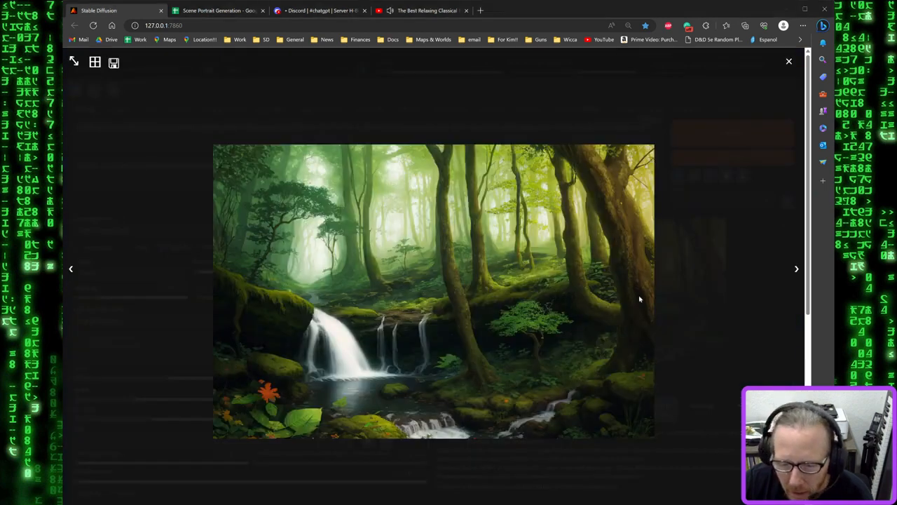
{"action": "left_click", "coordinate": [757, 246]}
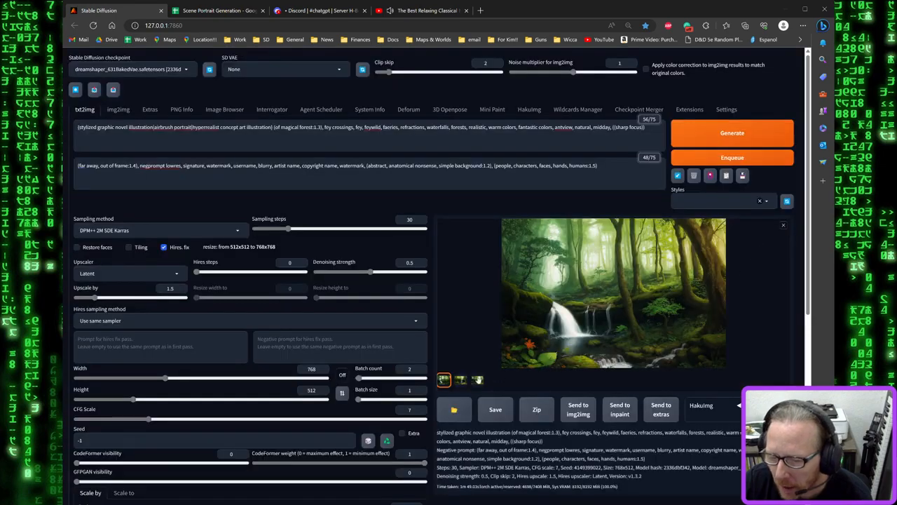
{"action": "left_click", "coordinate": [459, 380]}
{"action": "left_click", "coordinate": [544, 334]}
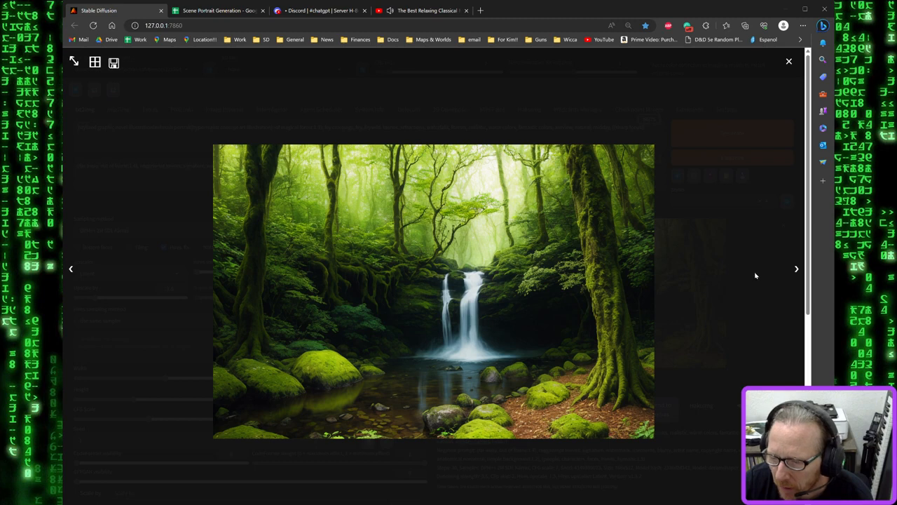
{"action": "left_click", "coordinate": [797, 269]}
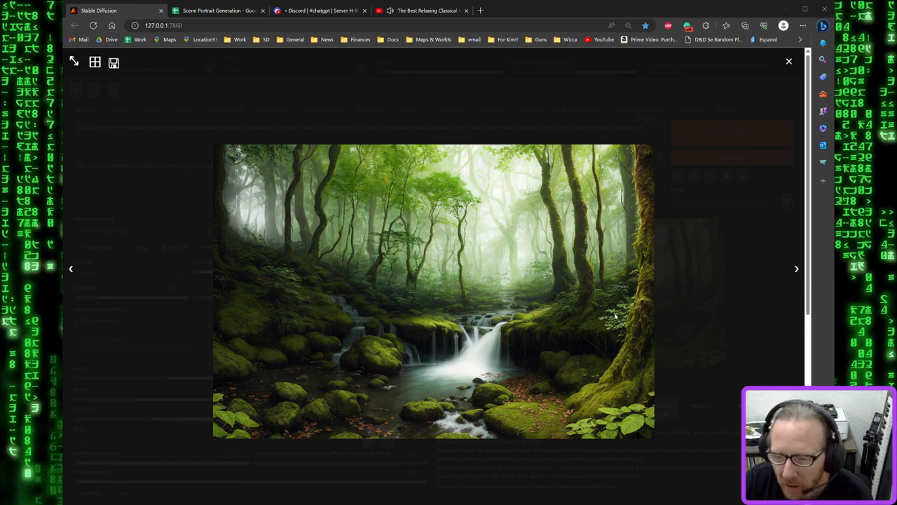
{"action": "left_click", "coordinate": [71, 269]}
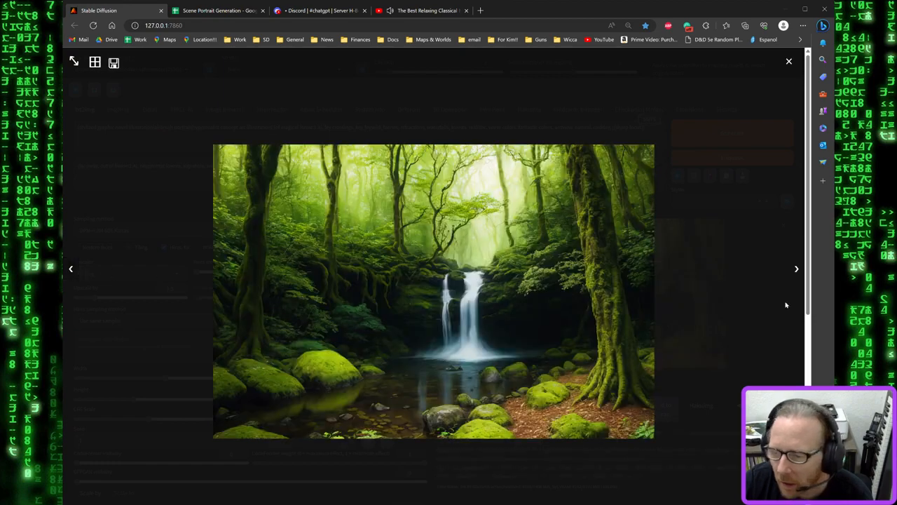
{"action": "left_click", "coordinate": [757, 263]}
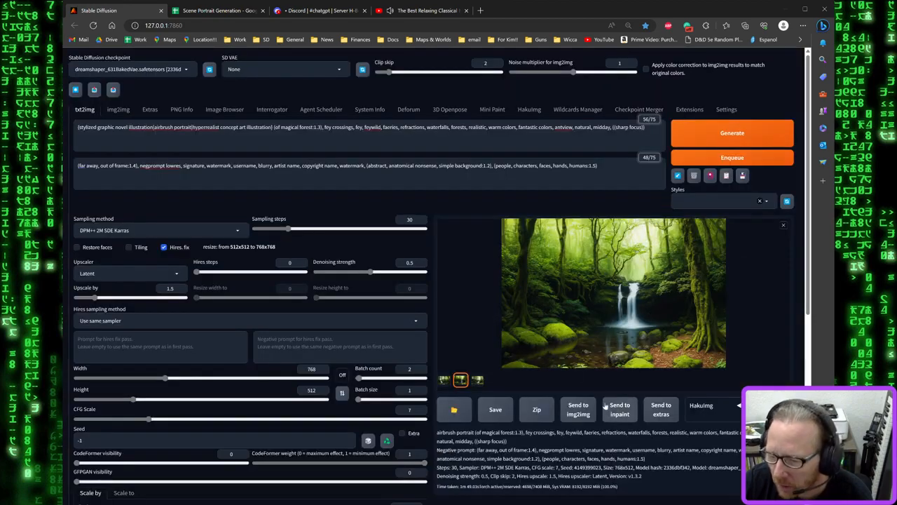
Send the airbrush portrait version of the forest, with its central waterfall, to img2img
{"action": "left_click", "coordinate": [578, 412]}
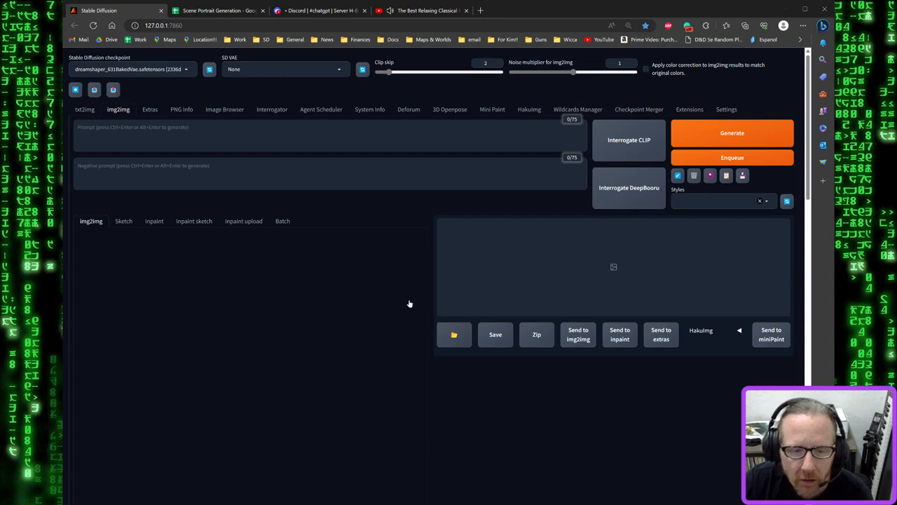
{"action": "scroll", "coordinate": [306, 272], "scroll_direction": "down", "scroll_amount": 6}
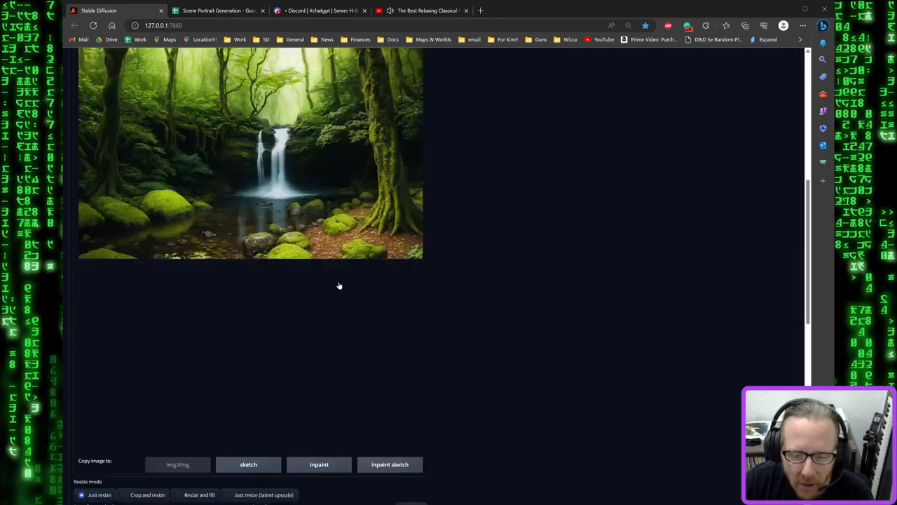
{"action": "scroll", "coordinate": [337, 288], "scroll_direction": "down", "scroll_amount": 2}
{"action": "scroll", "coordinate": [279, 223], "scroll_direction": "down", "scroll_amount": 3}
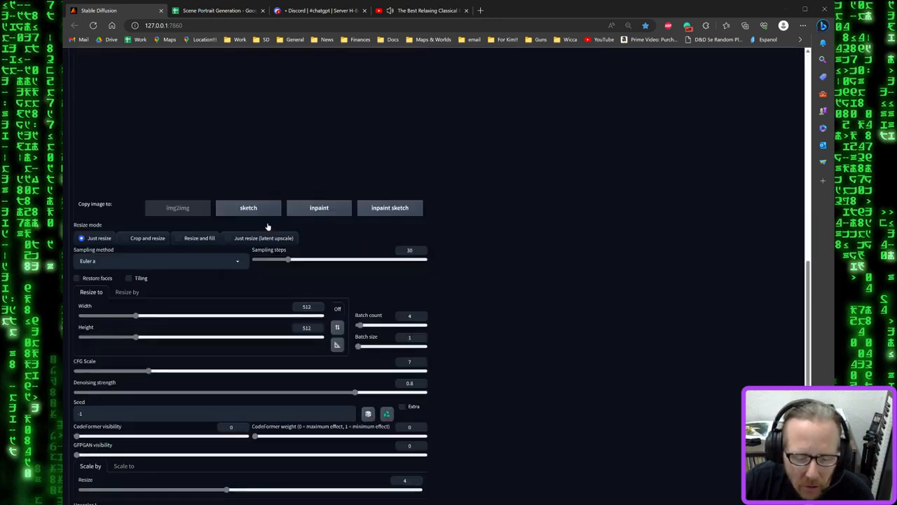
Set the img2img sampling method to DPM++ 2M SDE Karras and the output size to 768 × 512
{"action": "scroll", "coordinate": [267, 227], "scroll_direction": "down", "scroll_amount": 2}
{"action": "left_click", "coordinate": [215, 155]}
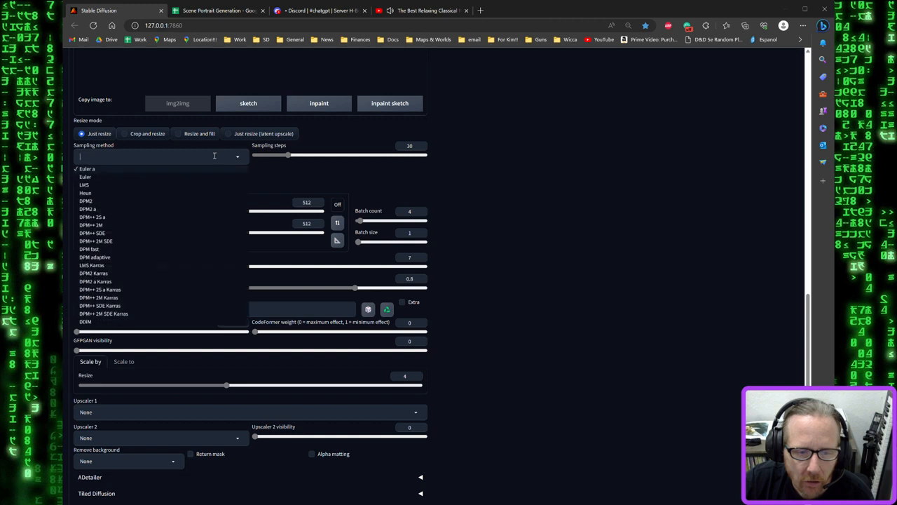
{"action": "left_click", "coordinate": [119, 314]}
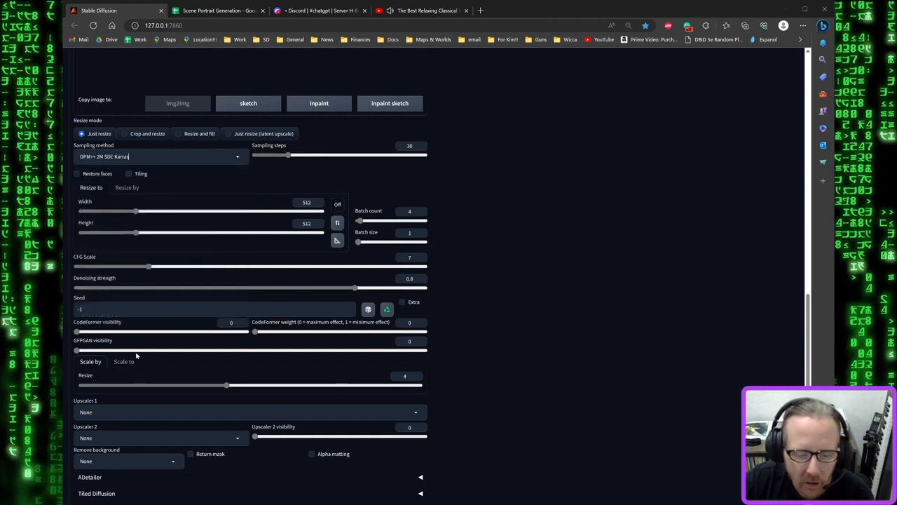
{"action": "scroll", "coordinate": [211, 302], "scroll_direction": "down", "scroll_amount": 3}
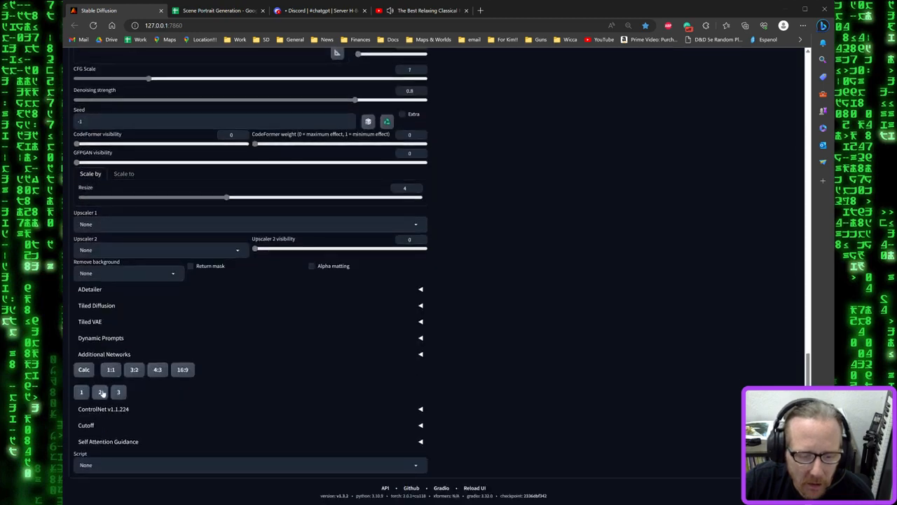
{"action": "scroll", "coordinate": [215, 379], "scroll_direction": "up", "scroll_amount": 4}
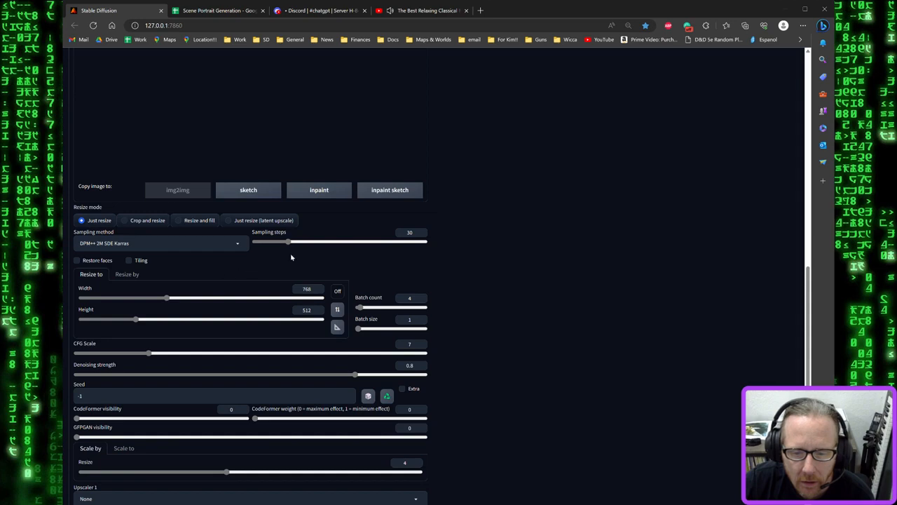
Enable ControlNet Unit 0 for img2img and choose the Canny control type
{"action": "scroll", "coordinate": [267, 267], "scroll_direction": "down", "scroll_amount": 4}
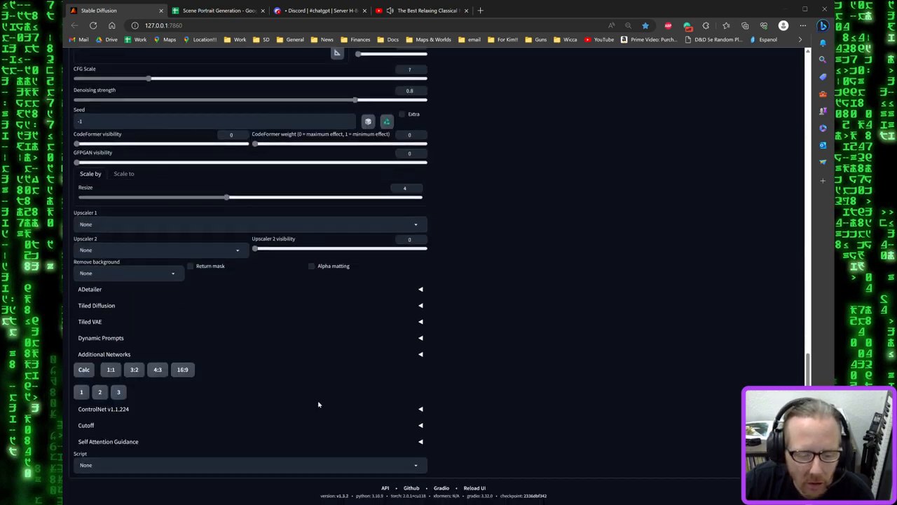
{"action": "left_click", "coordinate": [421, 411]}
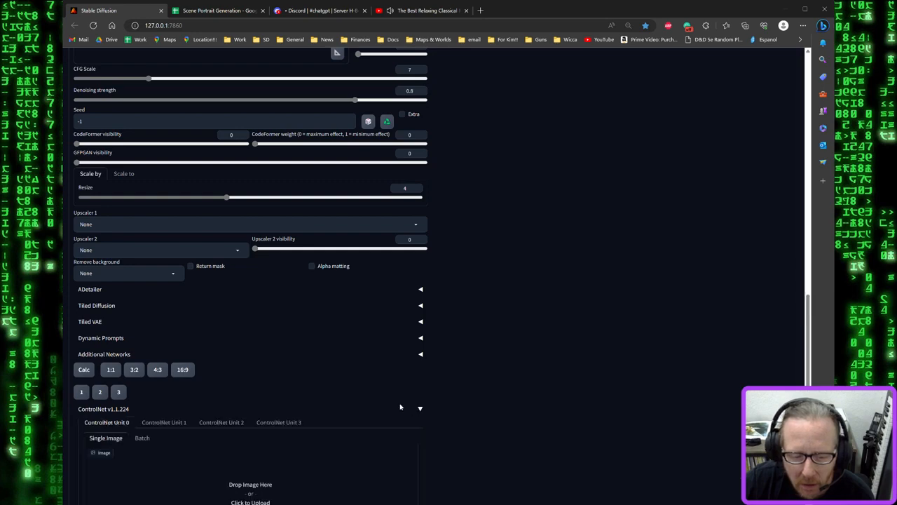
{"action": "scroll", "coordinate": [210, 323], "scroll_direction": "down", "scroll_amount": 4}
{"action": "left_click", "coordinate": [90, 305]}
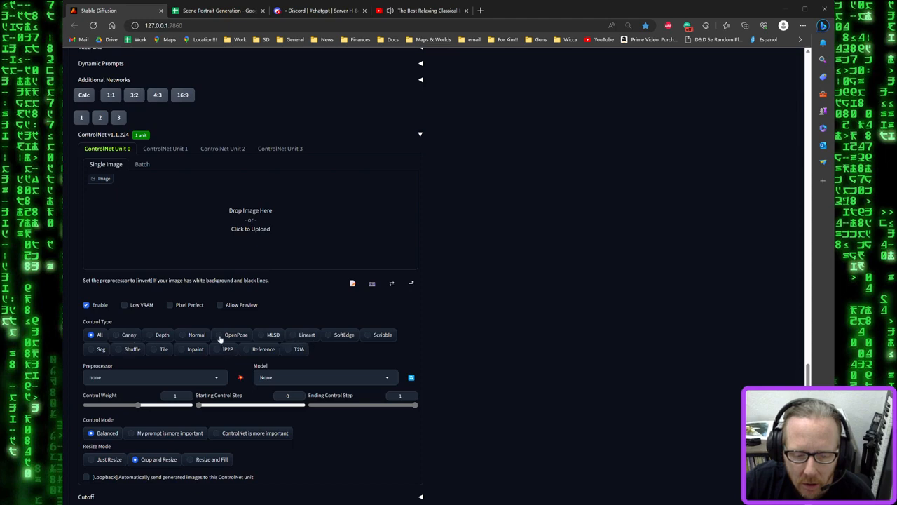
{"action": "left_click", "coordinate": [128, 339]}
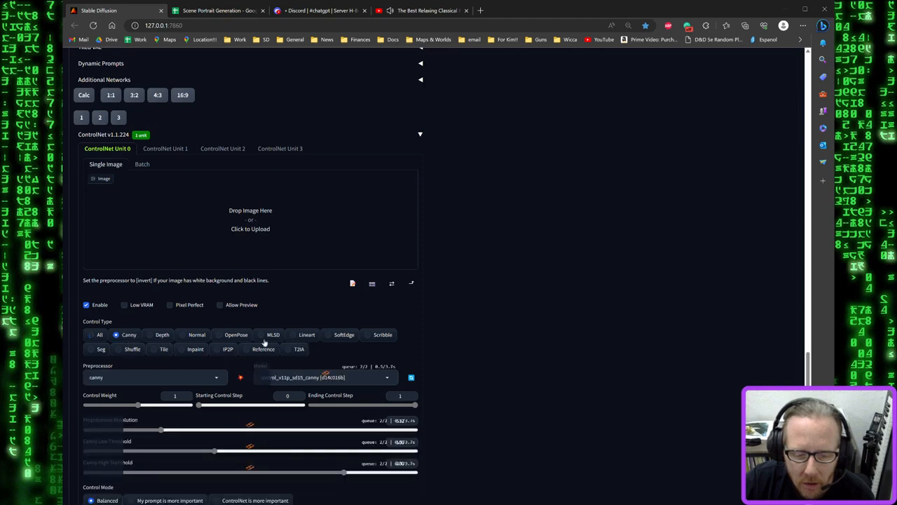
{"action": "scroll", "coordinate": [457, 355], "scroll_direction": "up", "scroll_amount": 15}
{"action": "scroll", "coordinate": [467, 366], "scroll_direction": "down", "scroll_amount": 15}
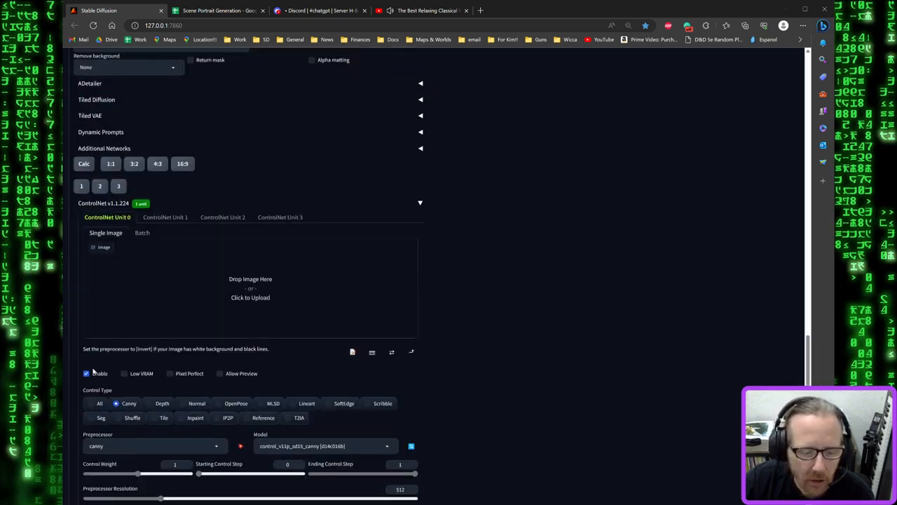
Remove the graphic novel and hyperrealist concept art options and their braces from the img2img prompt, keeping only "airbrush portrait"
{"action": "scroll", "coordinate": [596, 349], "scroll_direction": "up", "scroll_amount": 15}
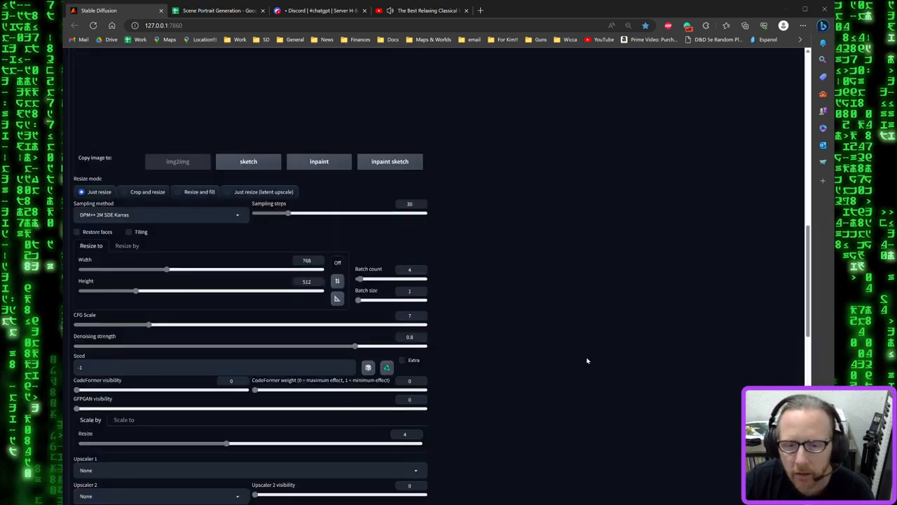
{"action": "scroll", "coordinate": [529, 345], "scroll_direction": "up", "scroll_amount": 1}
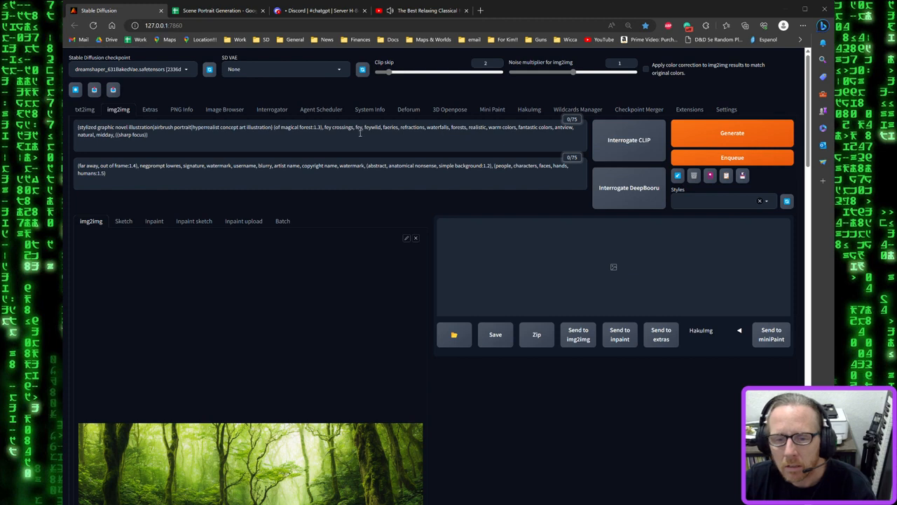
{"action": "left_click", "coordinate": [79, 127]}
{"action": "left_click_drag", "start_coordinate": [79, 127], "coordinate": [153, 128]}
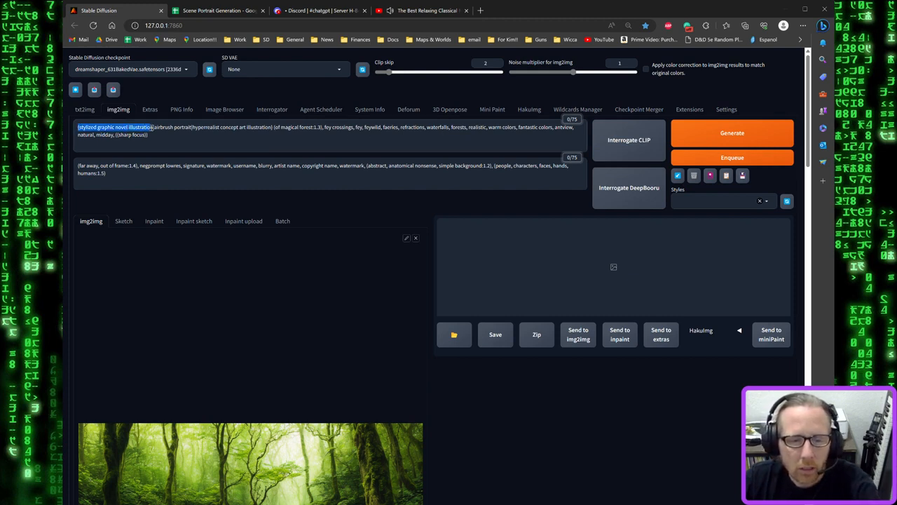
{"action": "key", "text": "BackSpace"}
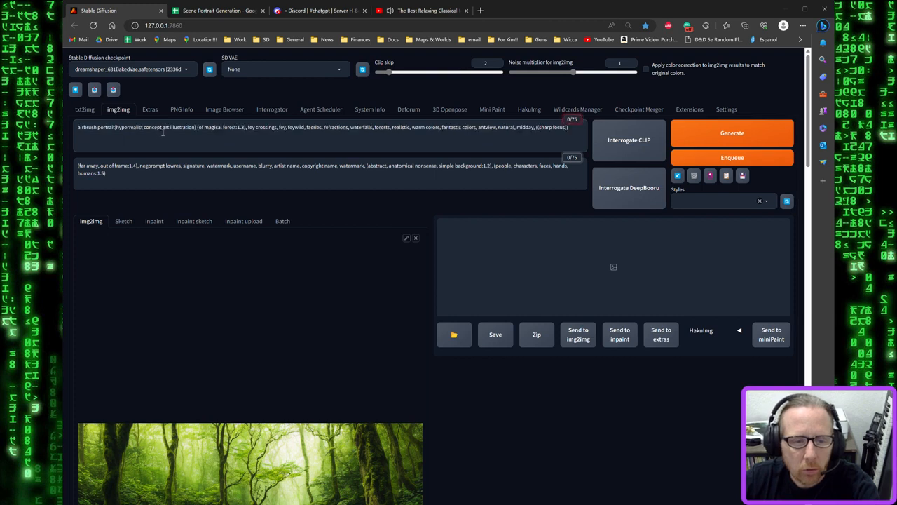
{"action": "left_click_drag", "start_coordinate": [116, 127], "coordinate": [195, 129]}
{"action": "key", "text": "BackSpace"}
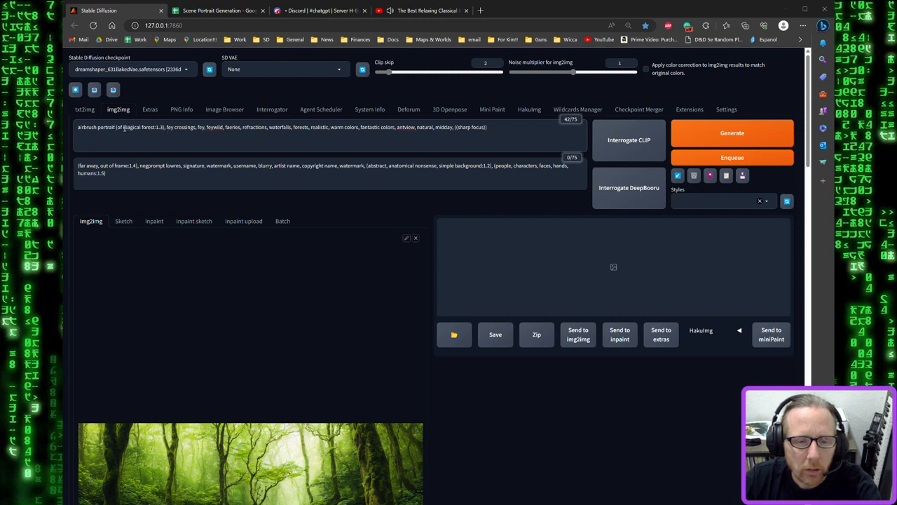
Insert "a dark forbidden haunted" before "magical forest" in the img2img prompt
{"action": "type", "text": "a da"}
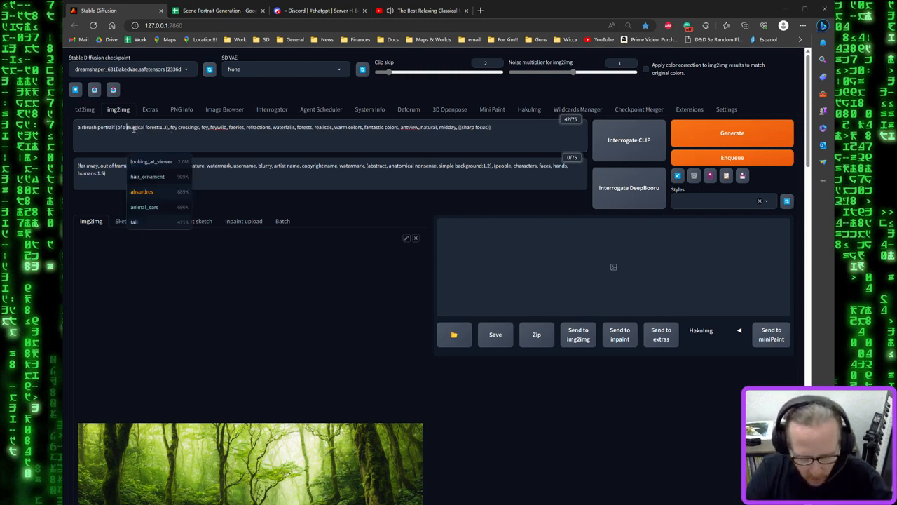
{"action": "type", "text": "rk "}
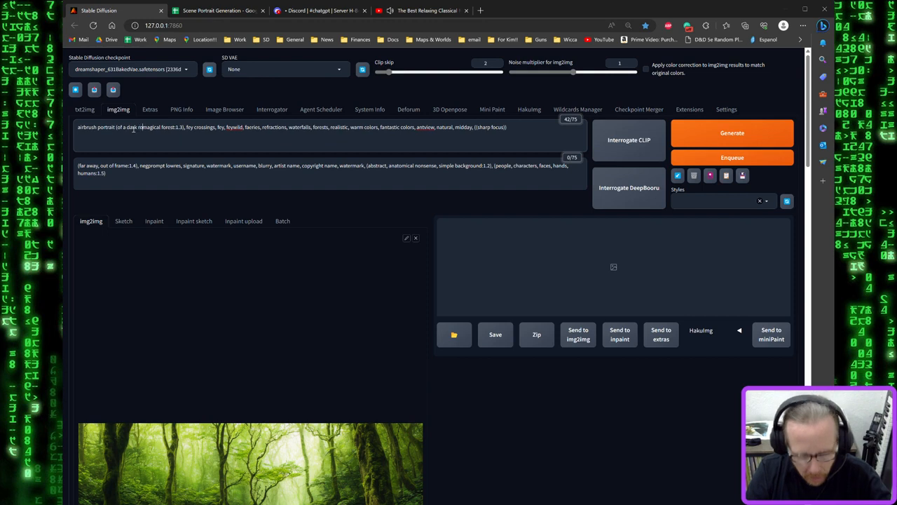
{"action": "type", "text": "forb"}
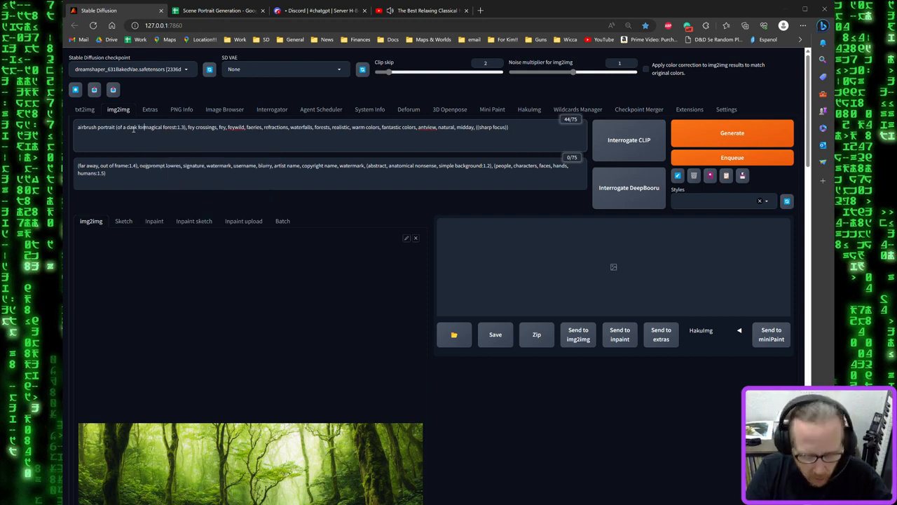
{"action": "type", "text": "idden haunted"}
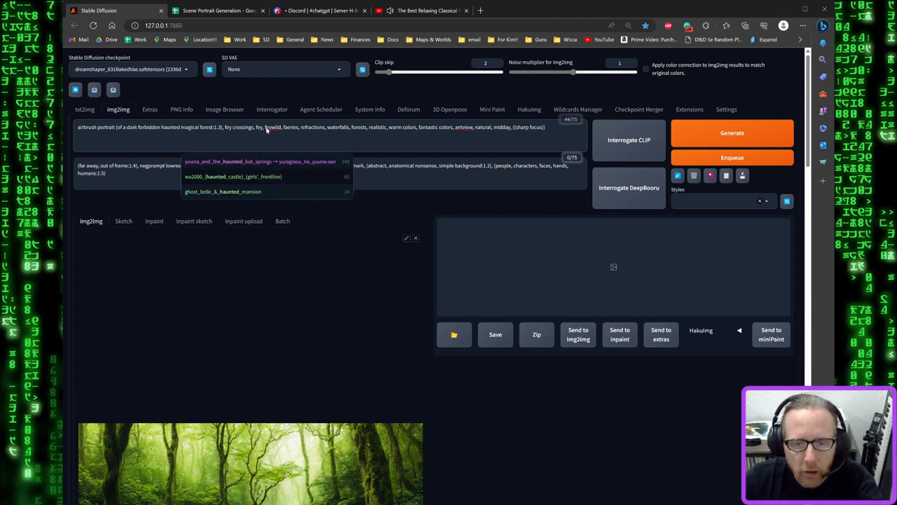
Replace "fey crossings, fey, feywild, faeries" in the img2img prompt with "ghosts, spirits, hauntings"
{"action": "left_click_drag", "start_coordinate": [226, 127], "coordinate": [294, 129]}
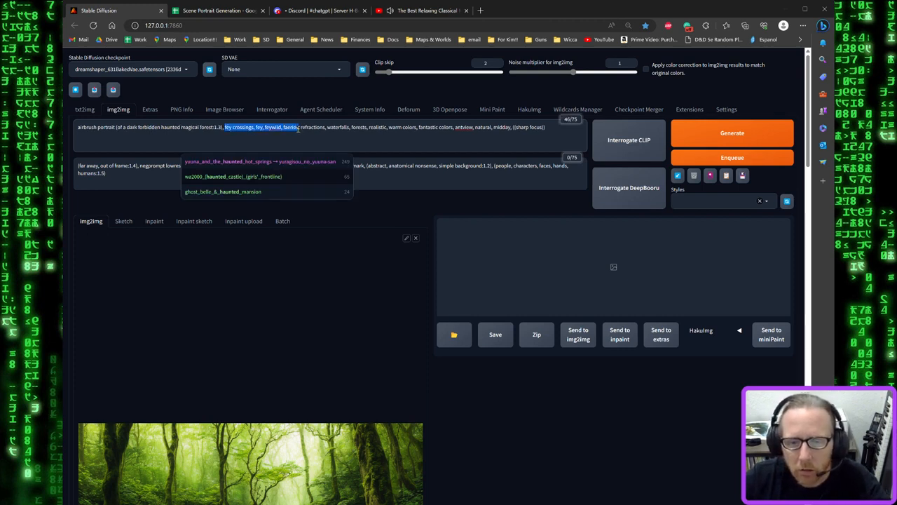
{"action": "type", "text": "ghosts"}
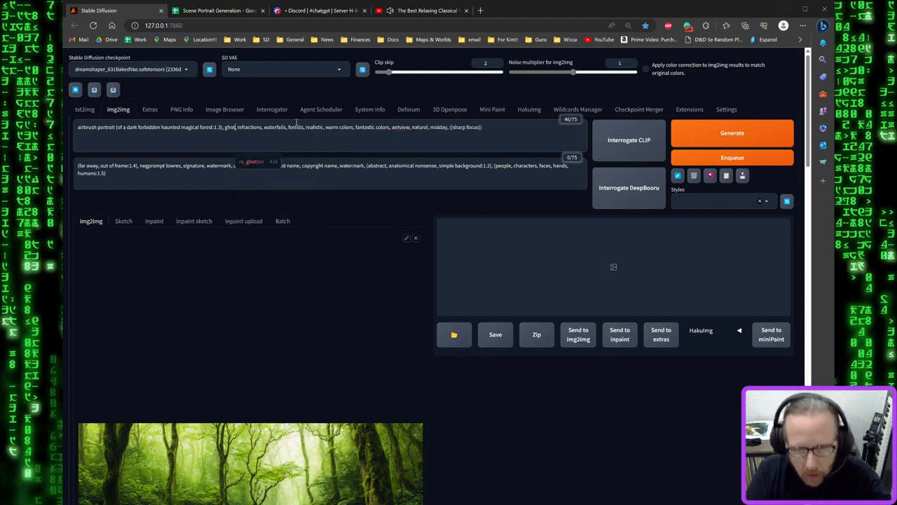
{"action": "key", "text": "BackSpace"}
{"action": "key", "text": "BackSpace"}
{"action": "key", "text": "BackSpace"}
{"action": "type", "text": "sts,"}
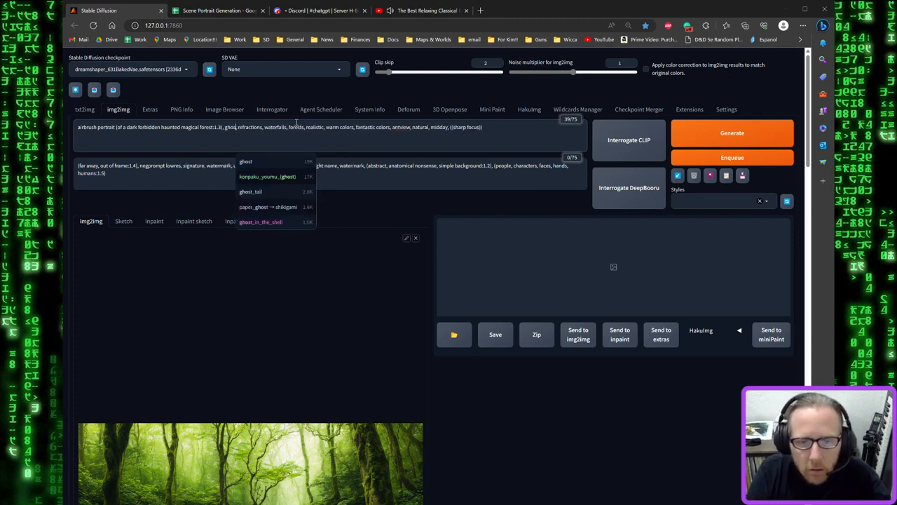
{"action": "type", "text": " spiri"}
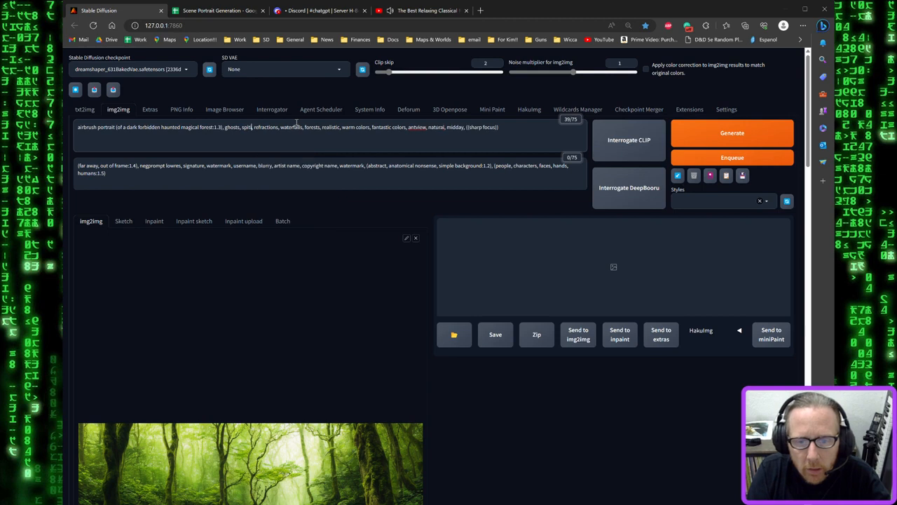
{"action": "type", "text": "ts"}
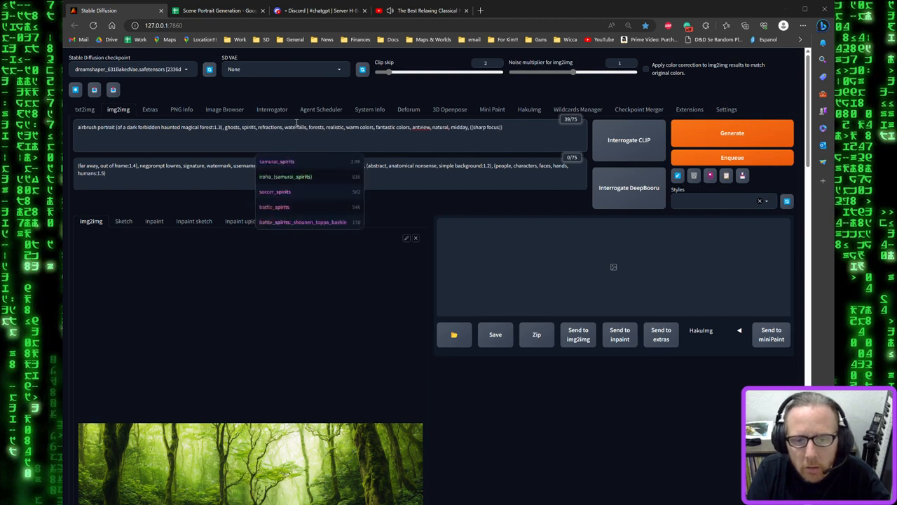
{"action": "type", "text": ", hauntings"}
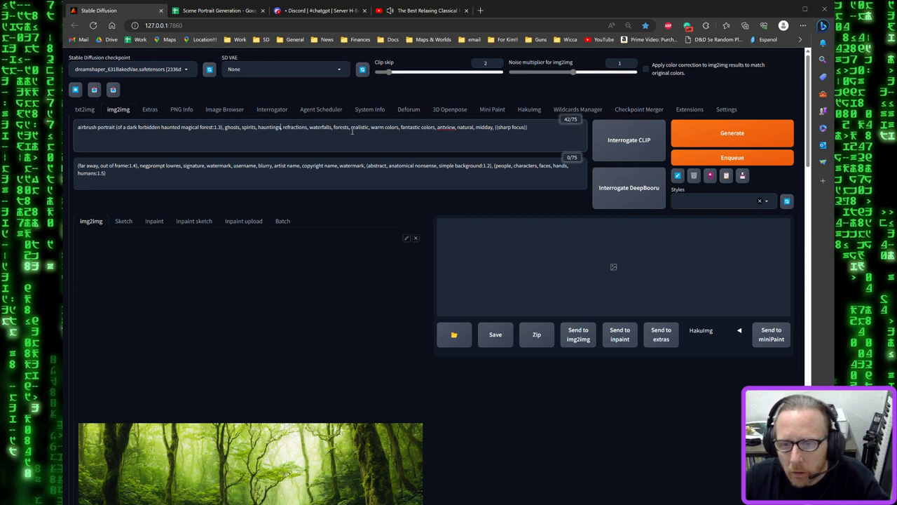
Change "warm colors" to "dark colors" and "fantastic colors" to "scary colors" in the img2img prompt
{"action": "double_click", "coordinate": [376, 127]}
{"action": "type", "text": "dark"}
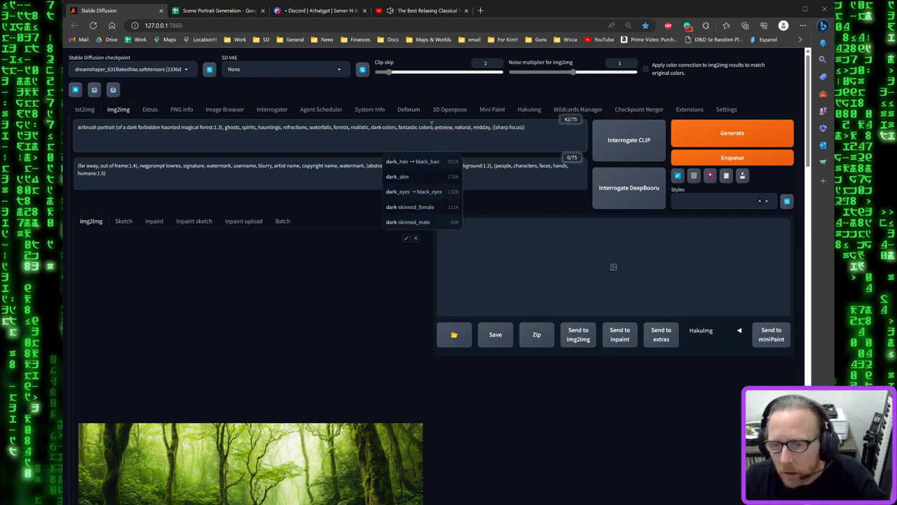
{"action": "double_click", "coordinate": [409, 127]}
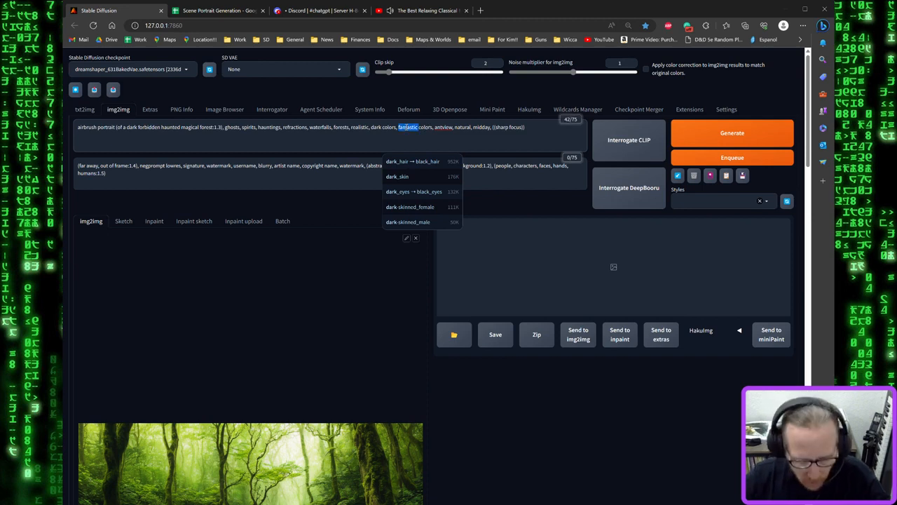
{"action": "type", "text": "scary"}
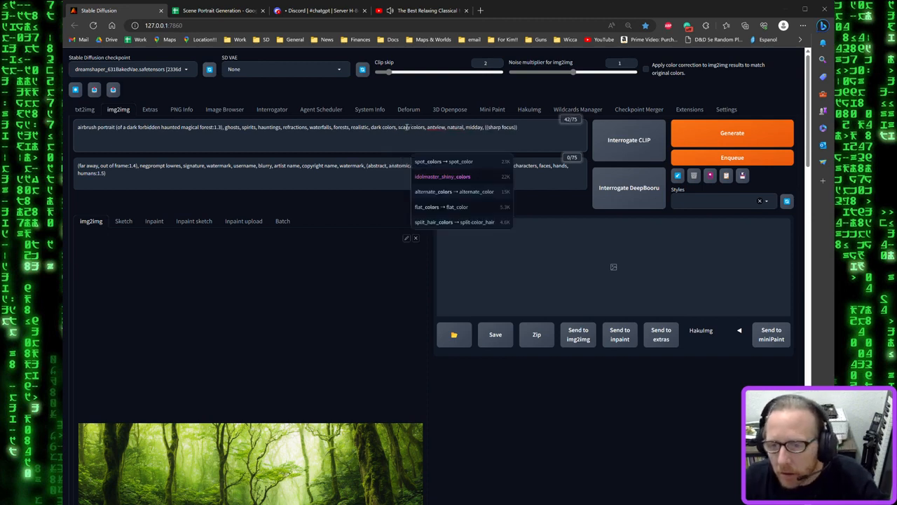
Replace "midday" in the img2img prompt with "midnight, full moon"
{"action": "double_click", "coordinate": [474, 127]}
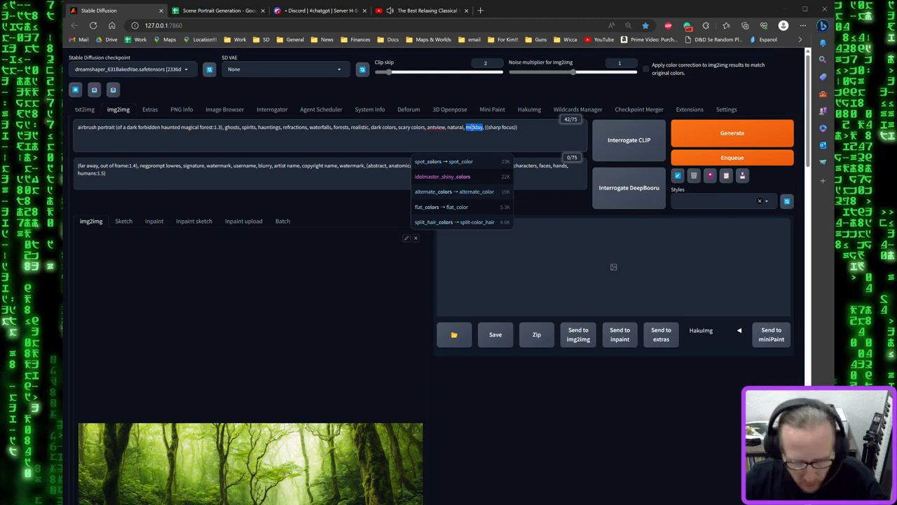
{"action": "type", "text": "m"}
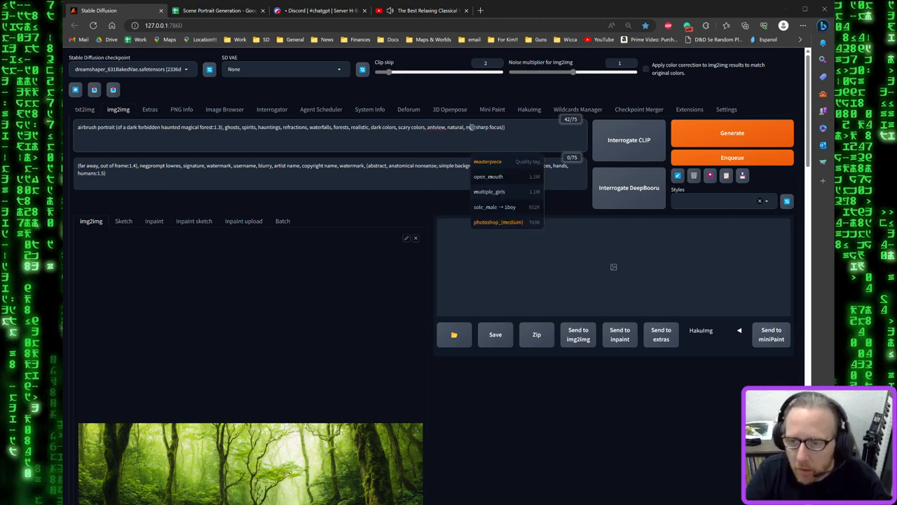
{"action": "type", "text": "idnight"}
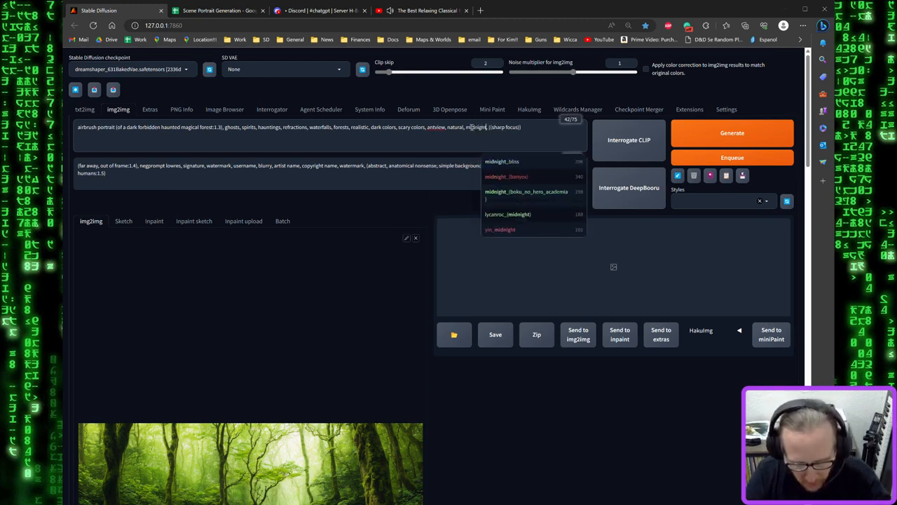
{"action": "type", "text": ", full moon,"}
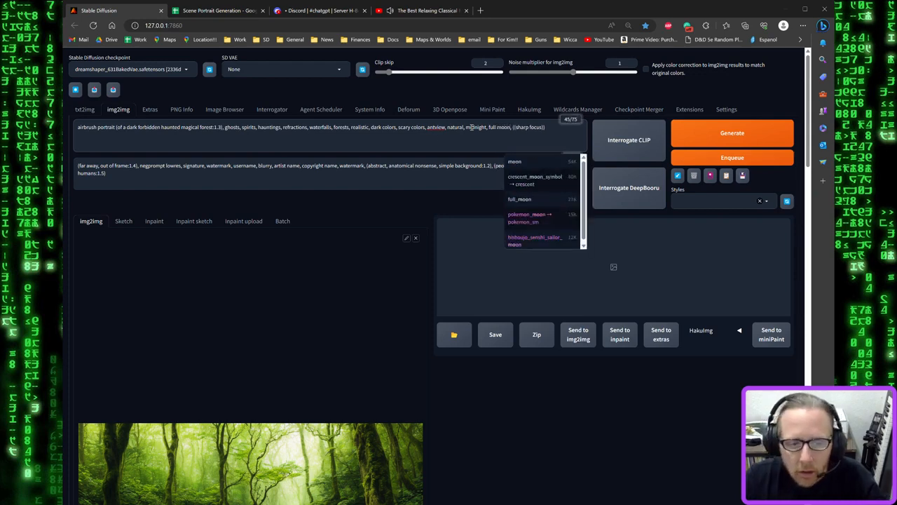
Set the img2img denoising strength to 0.7, the CFG scale to 9 and the batch count to 1
{"action": "scroll", "coordinate": [467, 276], "scroll_direction": "down", "scroll_amount": 3}
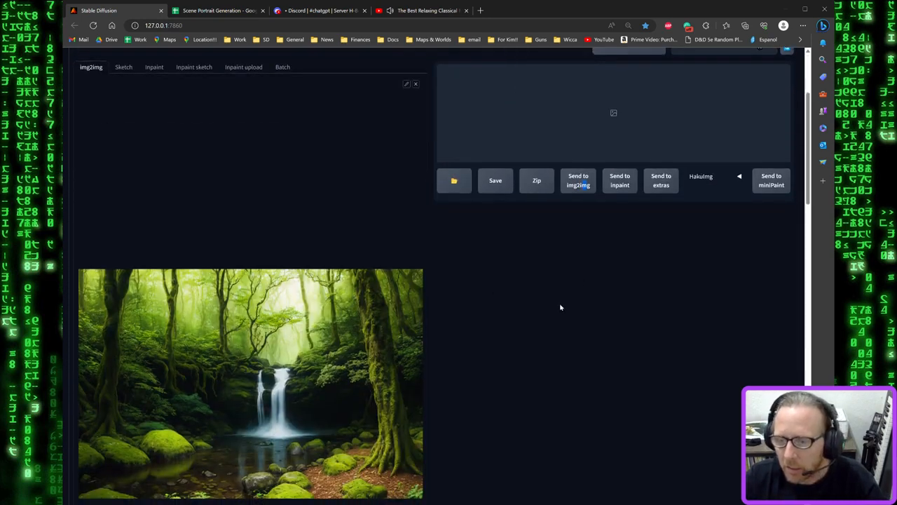
{"action": "scroll", "coordinate": [554, 311], "scroll_direction": "up", "scroll_amount": 3}
{"action": "scroll", "coordinate": [491, 325], "scroll_direction": "down", "scroll_amount": 14}
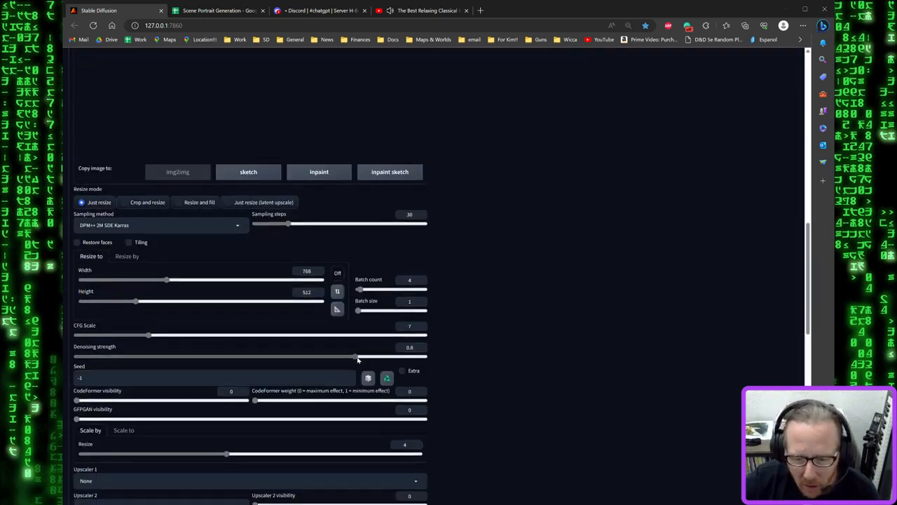
{"action": "left_click_drag", "start_coordinate": [355, 358], "coordinate": [320, 359]}
{"action": "scroll", "coordinate": [522, 353], "scroll_direction": "up", "scroll_amount": 1}
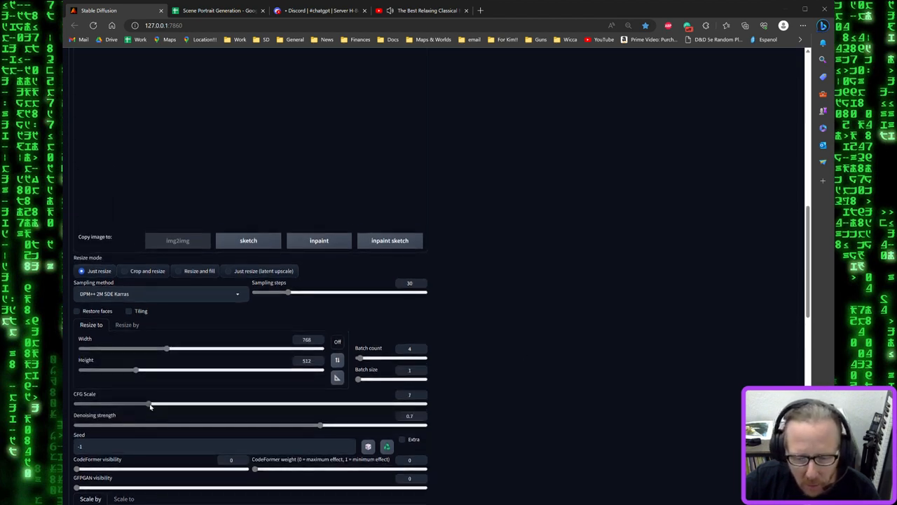
{"action": "left_click_drag", "start_coordinate": [150, 405], "coordinate": [173, 406]}
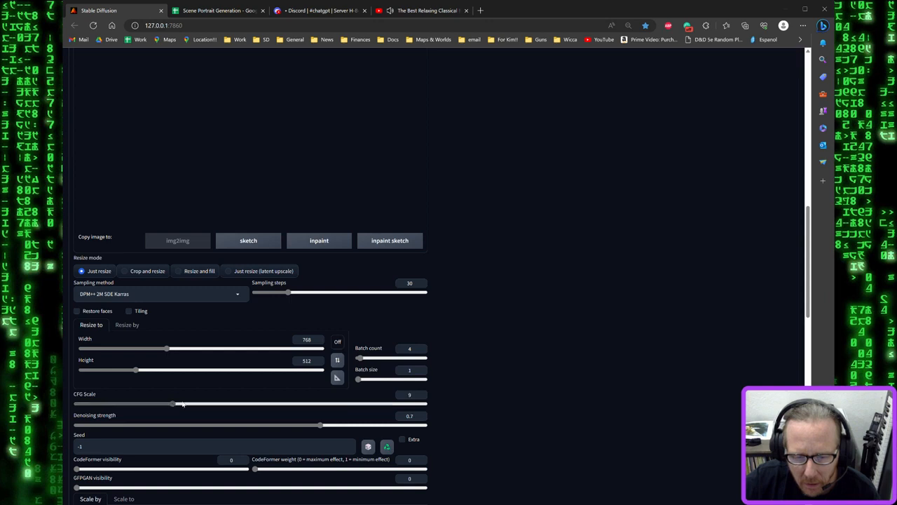
{"action": "left_click_drag", "start_coordinate": [360, 359], "coordinate": [350, 361]}
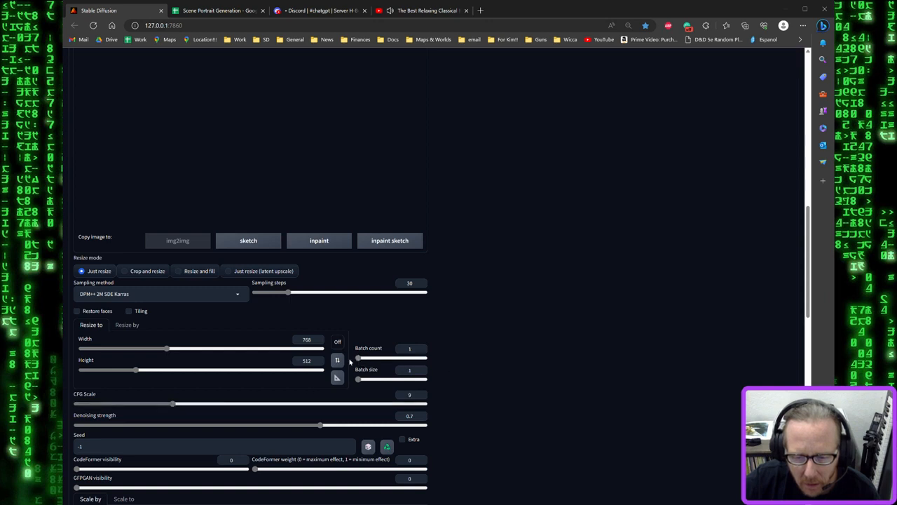
Generate the haunted forest image with img2img and select the finished result in the output gallery
{"action": "scroll", "coordinate": [484, 316], "scroll_direction": "up", "scroll_amount": 6}
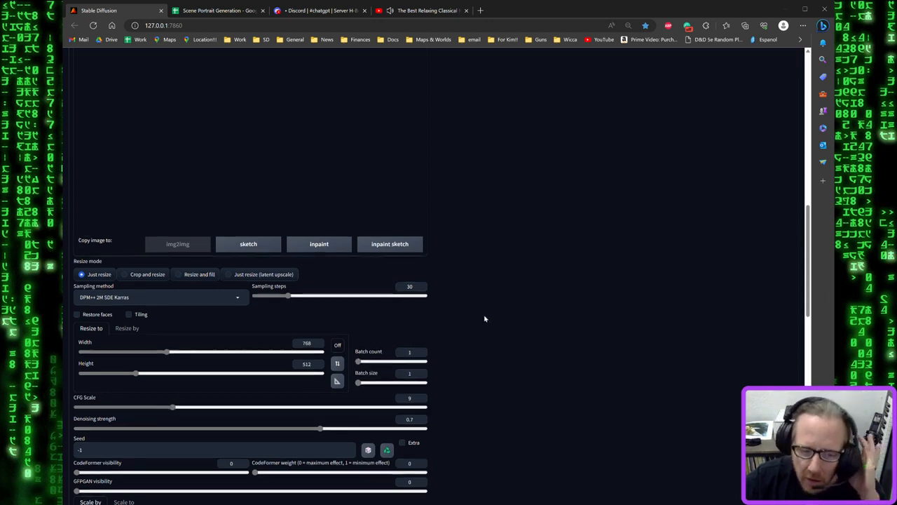
{"action": "scroll", "coordinate": [552, 299], "scroll_direction": "up", "scroll_amount": 1}
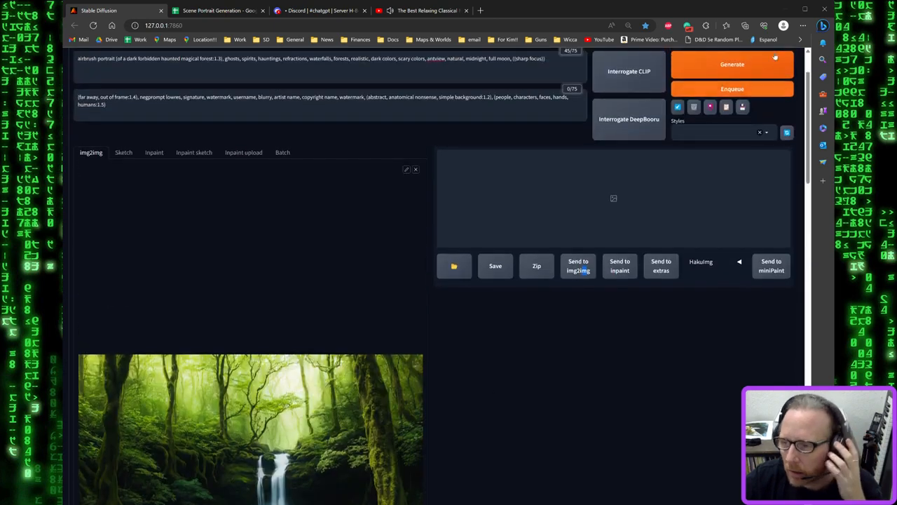
{"action": "left_click", "coordinate": [741, 71]}
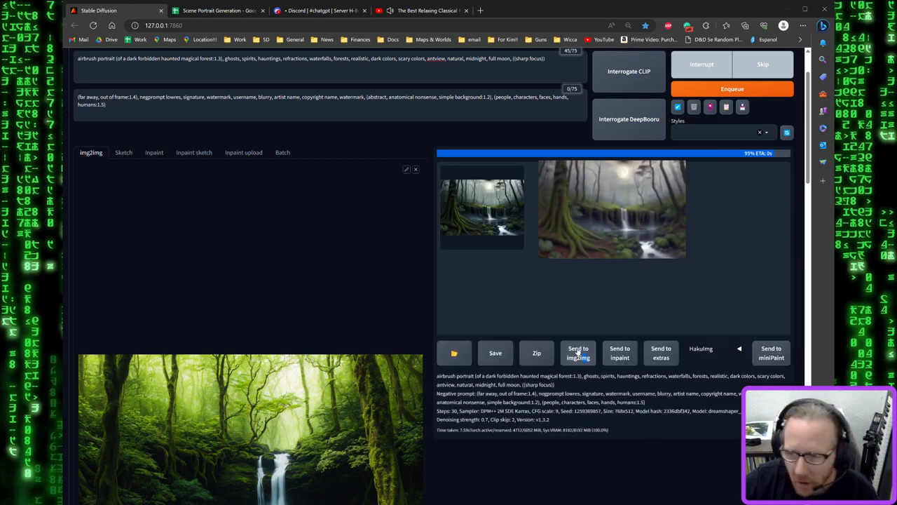
{"action": "left_click", "coordinate": [488, 188]}
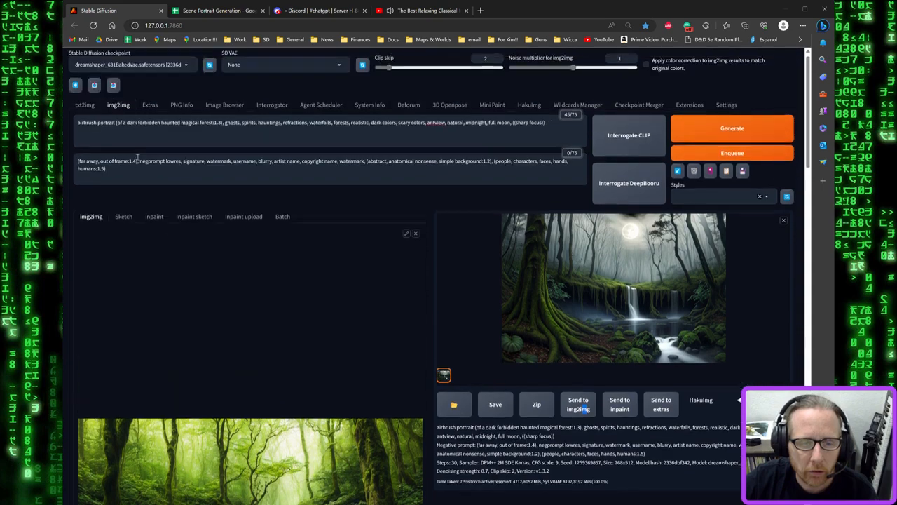
Open the original txt2img forest image and the haunted img2img result full size, each in its own browser tab
{"action": "scroll", "coordinate": [161, 158], "scroll_direction": "up", "scroll_amount": 1}
{"action": "left_click", "coordinate": [84, 109]}
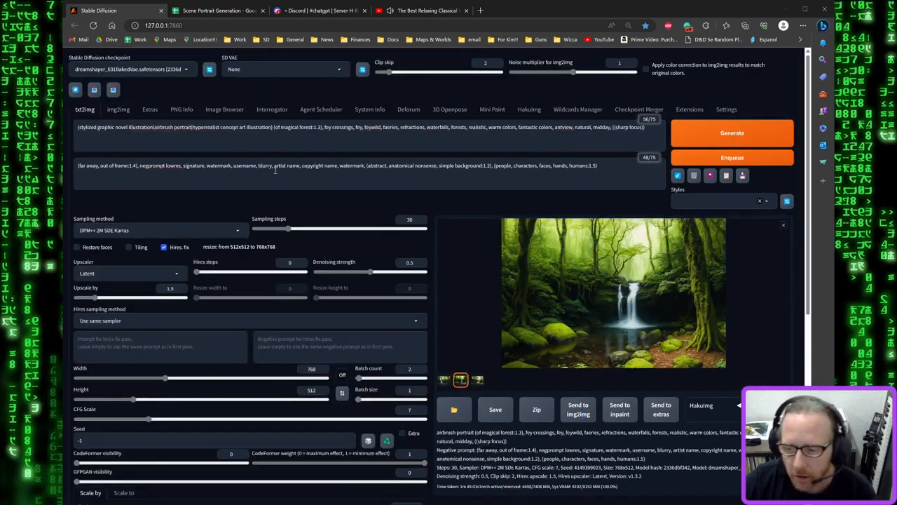
{"action": "left_click", "coordinate": [571, 267]}
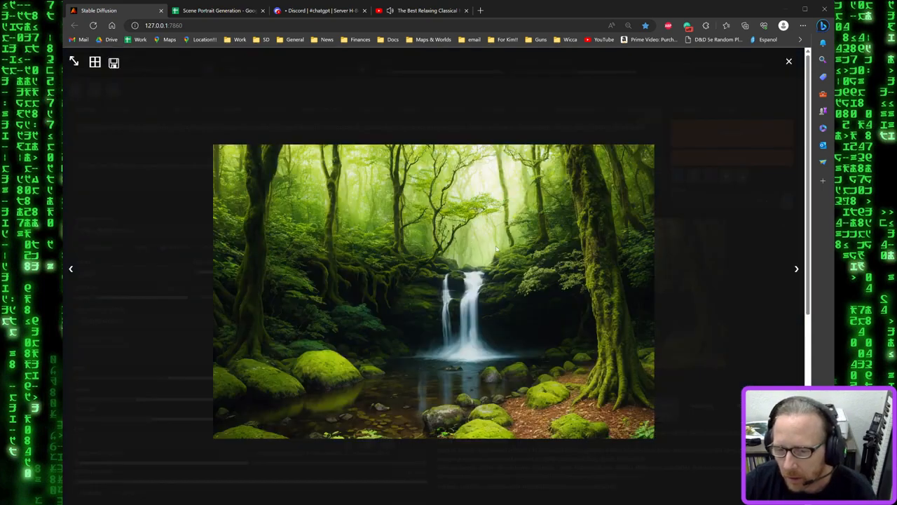
{"action": "left_click", "coordinate": [160, 114]}
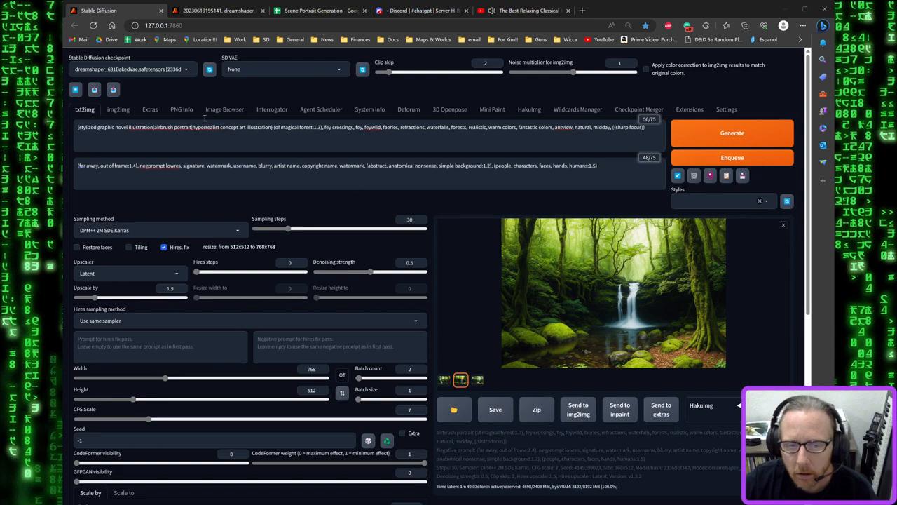
{"action": "left_click", "coordinate": [118, 110]}
{"action": "left_click", "coordinate": [593, 276]}
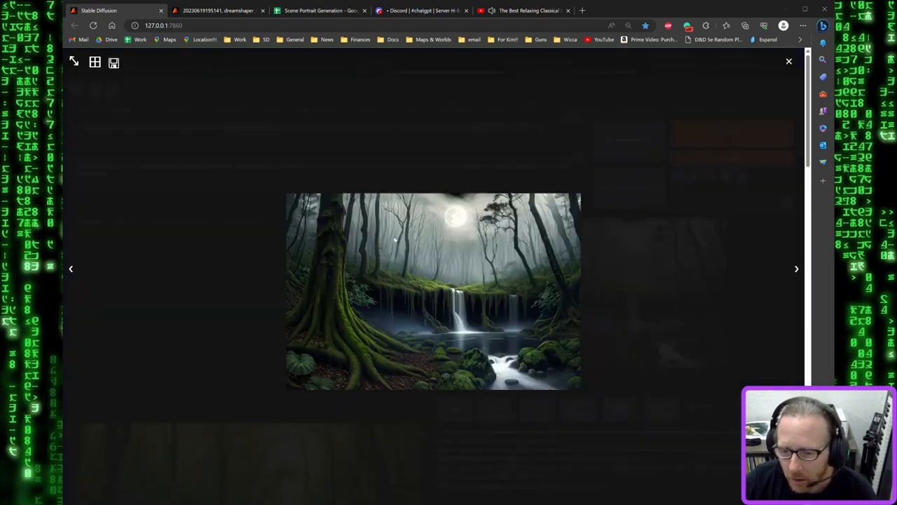
{"action": "middle_click", "coordinate": [431, 246]}
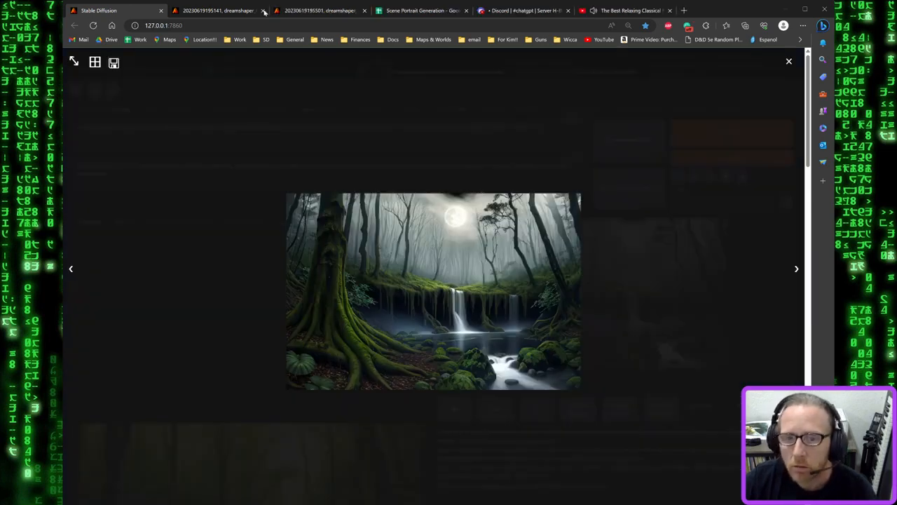
Compare the original green forest with the haunted version by alternating between their two browser tabs
{"action": "left_click", "coordinate": [257, 12]}
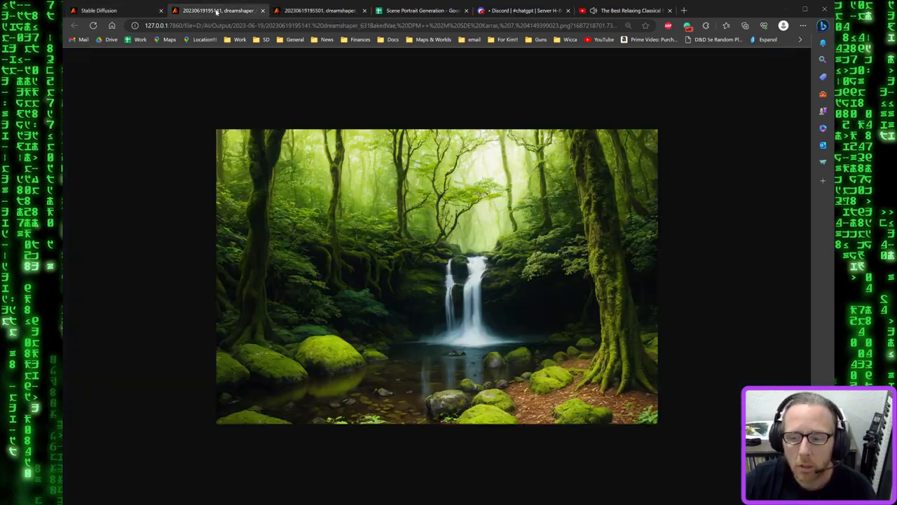
{"action": "left_click", "coordinate": [300, 11]}
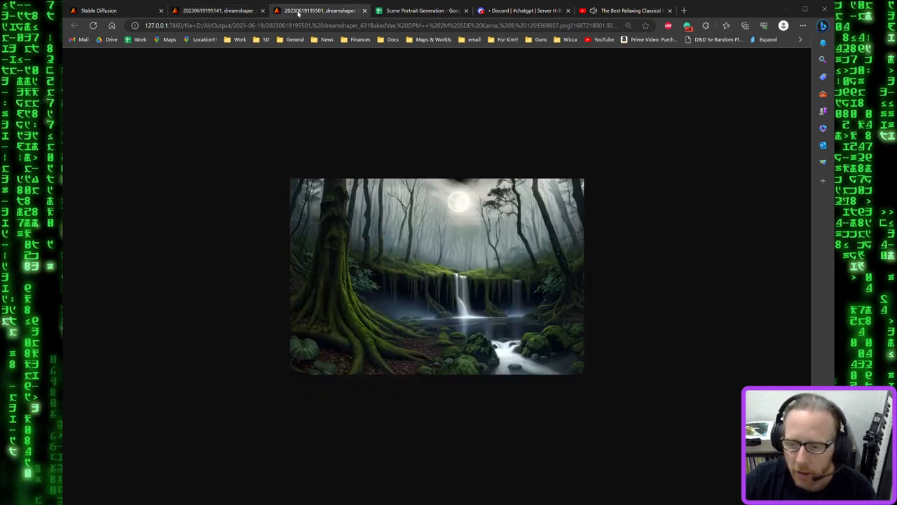
{"action": "left_click", "coordinate": [242, 11]}
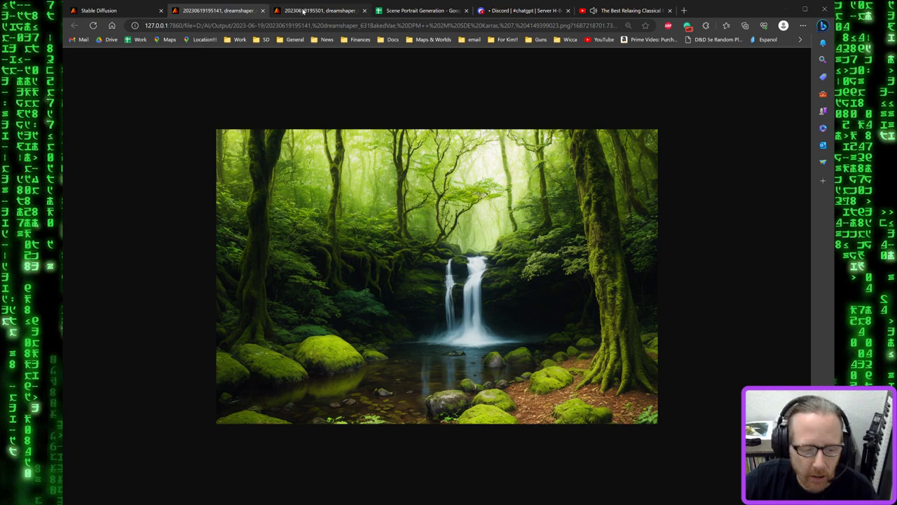
{"action": "left_click", "coordinate": [303, 12]}
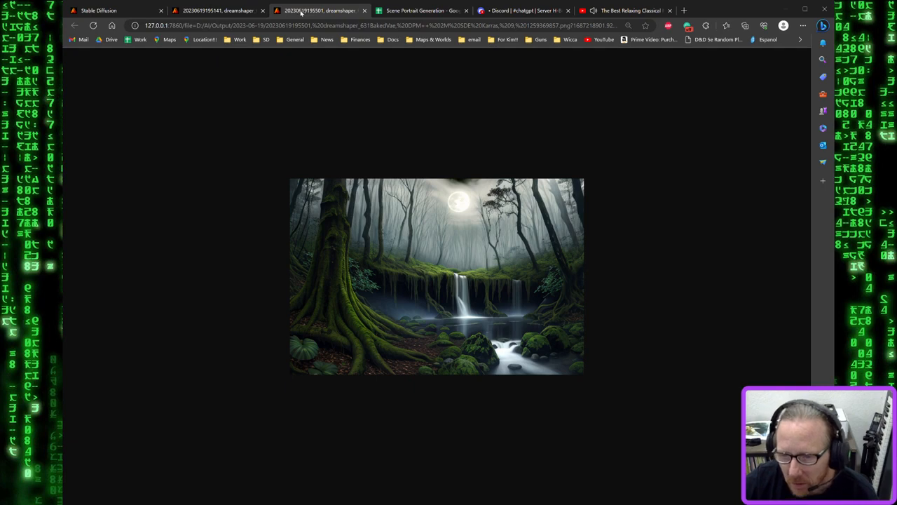
Return to Stable Diffusion, close the enlarged preview and close both image browser tabs
{"action": "left_click", "coordinate": [141, 13]}
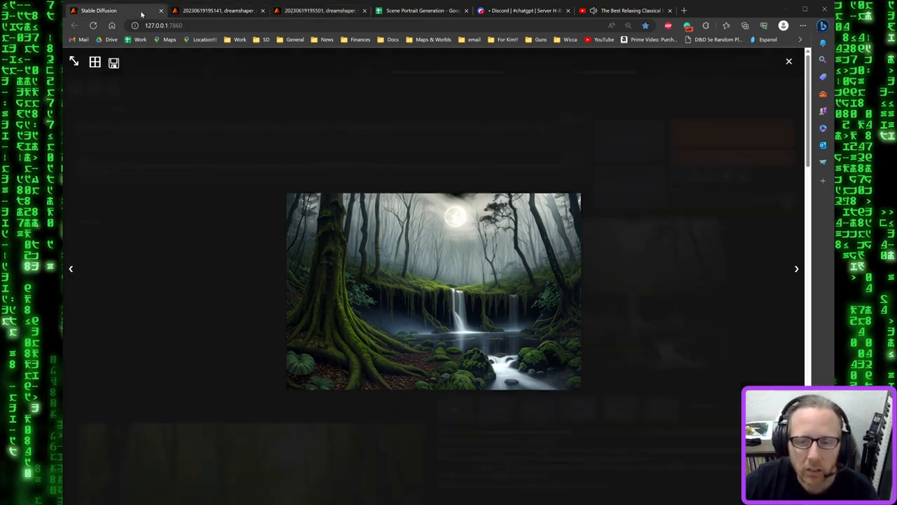
{"action": "left_click", "coordinate": [230, 110]}
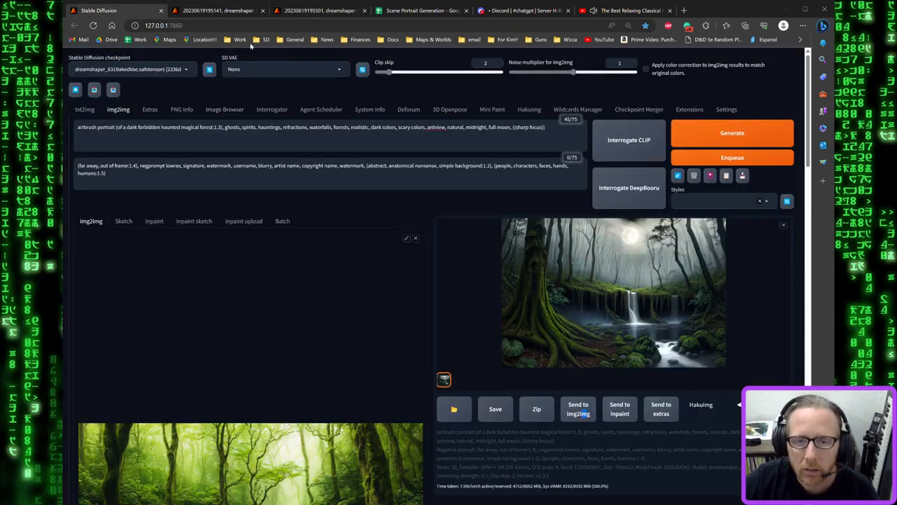
{"action": "left_click", "coordinate": [262, 10]}
{"action": "left_click", "coordinate": [264, 11]}
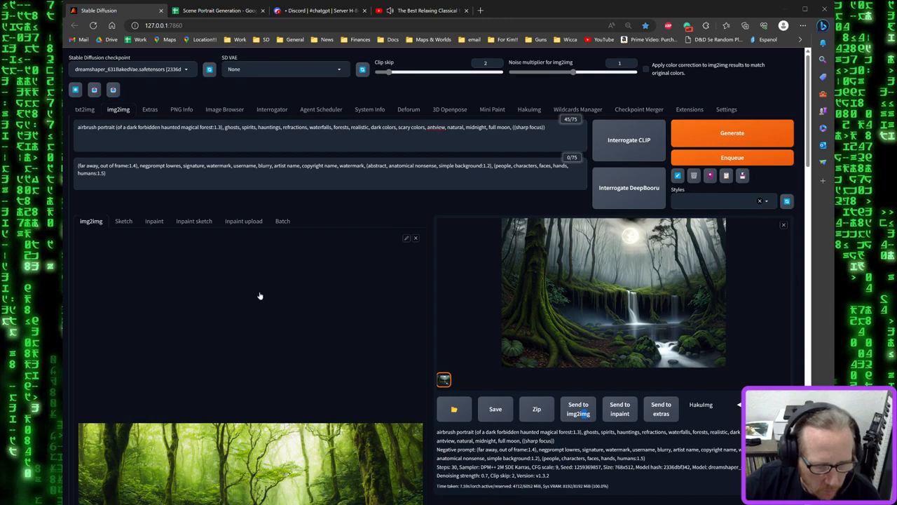
Look over the img2img page and return to the txt2img page with the original forest prompt
{"action": "scroll", "coordinate": [280, 296], "scroll_direction": "down", "scroll_amount": 3}
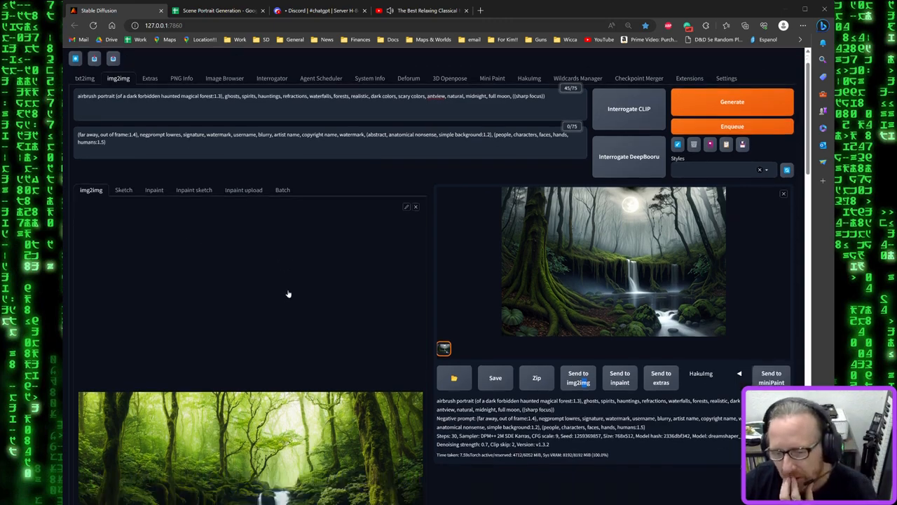
{"action": "scroll", "coordinate": [292, 306], "scroll_direction": "up", "scroll_amount": 3}
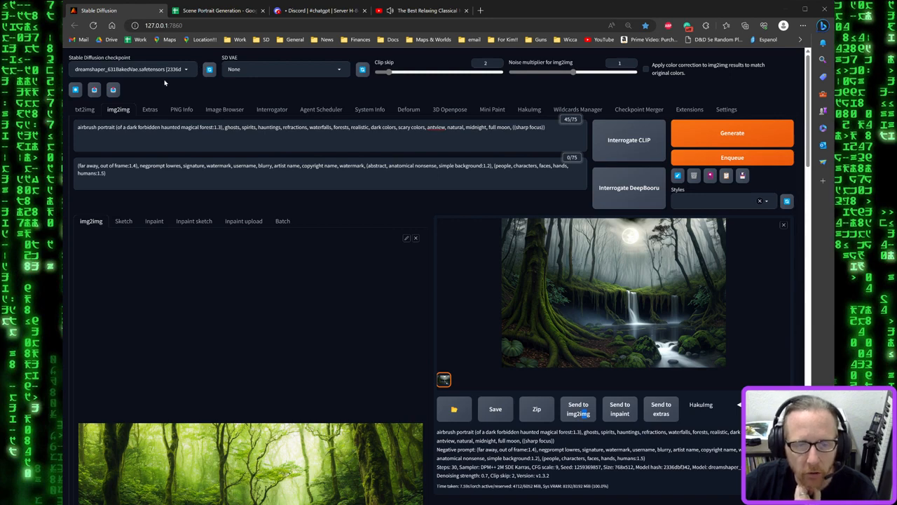
{"action": "left_click", "coordinate": [85, 112]}
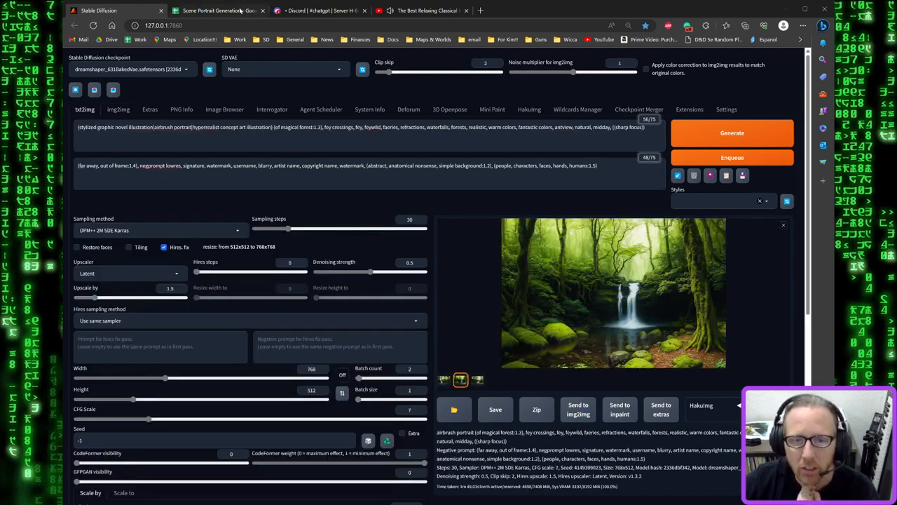
Replace the positive prompt in Stable Diffusion with the Anime Background Scene prompt copied from the Scene Portrait Generation spreadsheet
{"action": "left_click", "coordinate": [184, 10]}
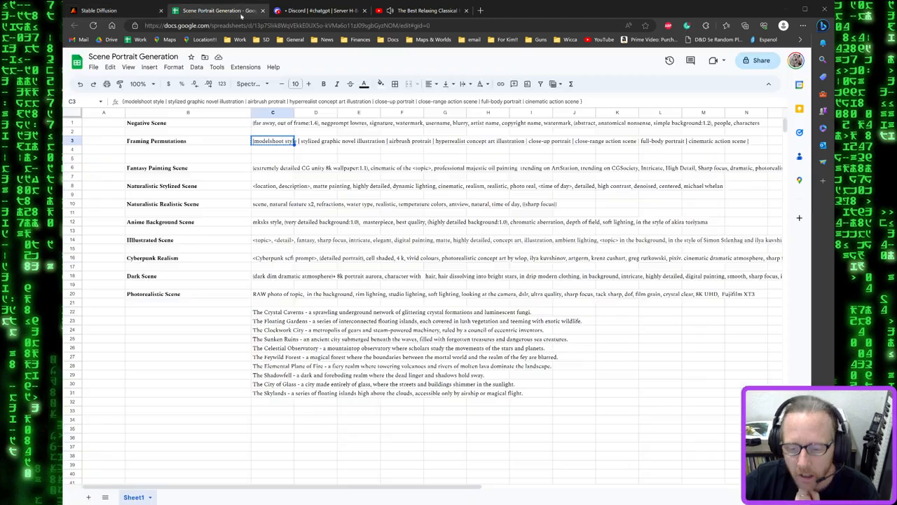
{"action": "left_click", "coordinate": [321, 348]}
{"action": "left_click", "coordinate": [293, 348]}
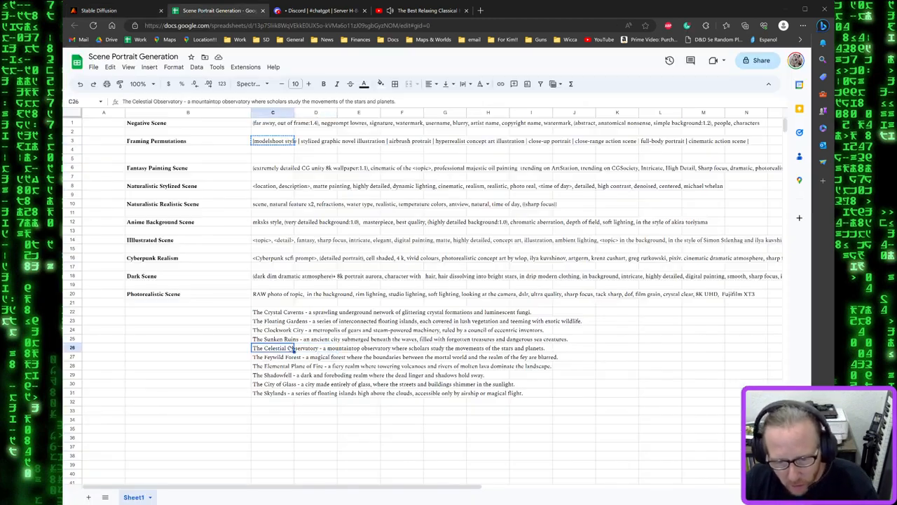
{"action": "left_click", "coordinate": [264, 222]}
{"action": "key", "text": "ctrl+c"}
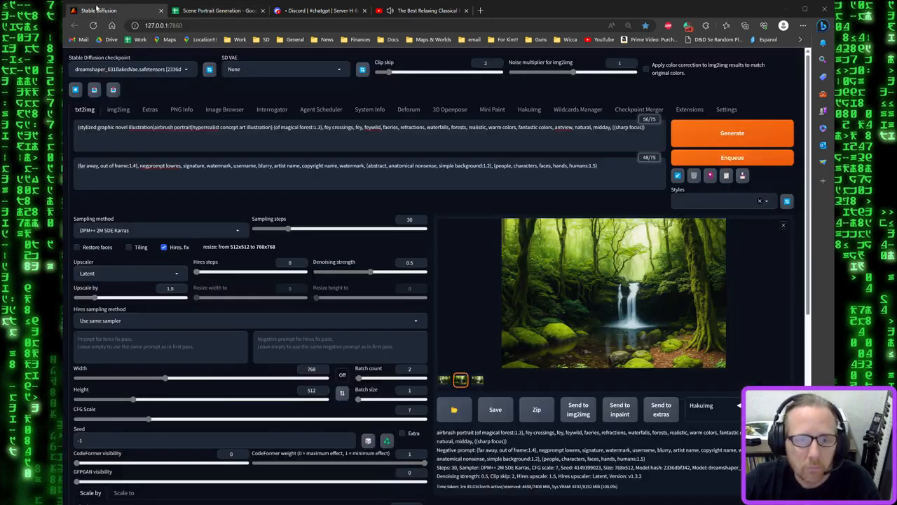
{"action": "left_click", "coordinate": [99, 10]}
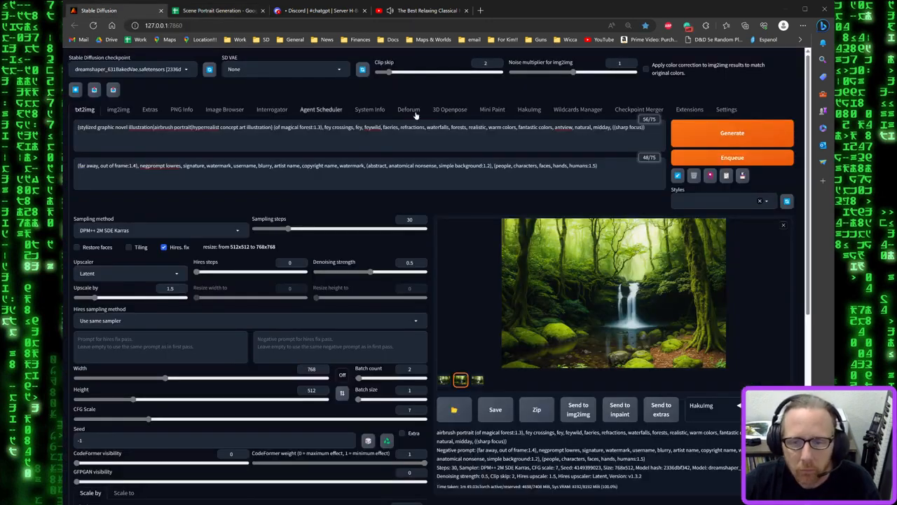
{"action": "left_click", "coordinate": [604, 127]}
{"action": "key", "text": "ctrl+a"}
{"action": "key", "text": "ctrl+v"}
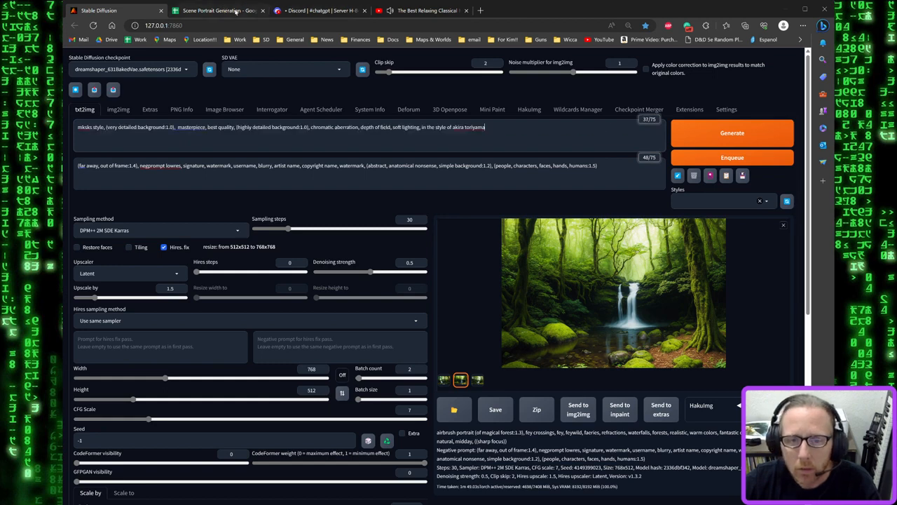
Copy the Celestial Observatory description from the spreadsheet and insert it at the start of the positive prompt in Stable Diffusion
{"action": "left_click", "coordinate": [237, 11]}
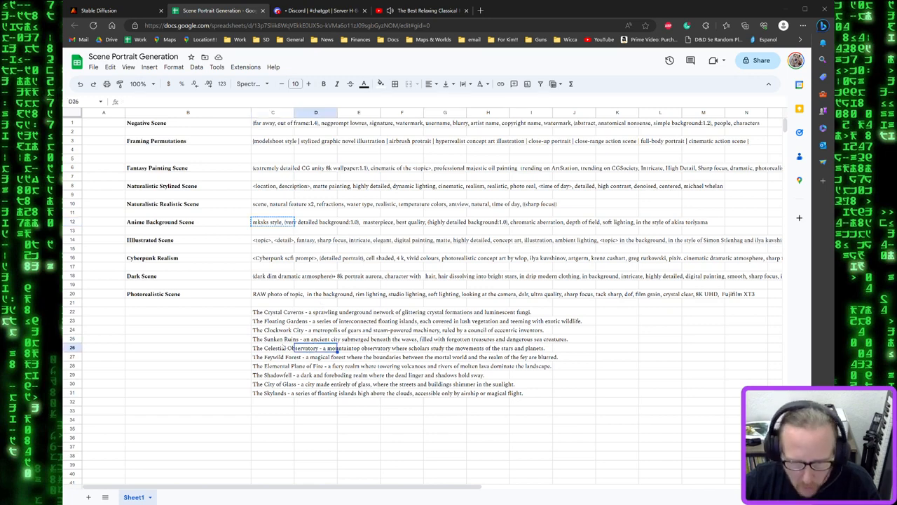
{"action": "left_click", "coordinate": [284, 346]}
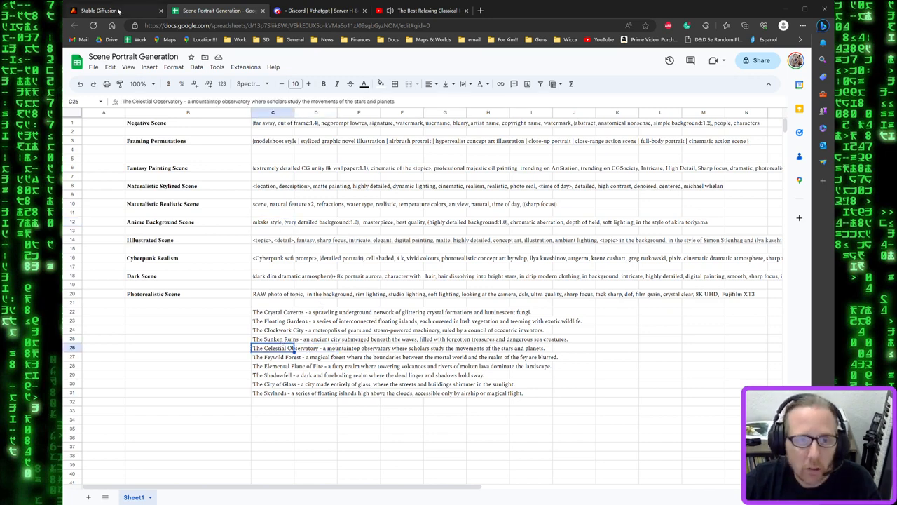
{"action": "left_click", "coordinate": [119, 11]}
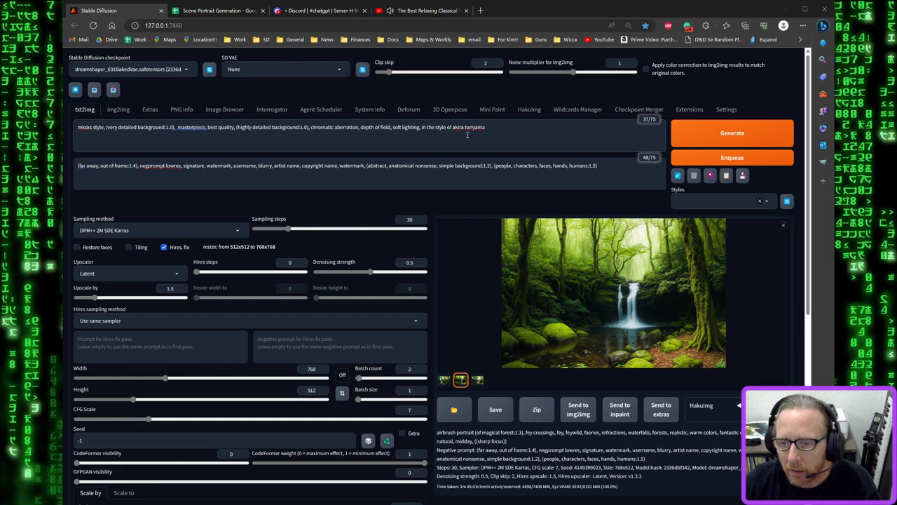
{"action": "left_click", "coordinate": [79, 127]}
{"action": "key", "text": "ctrl+v"}
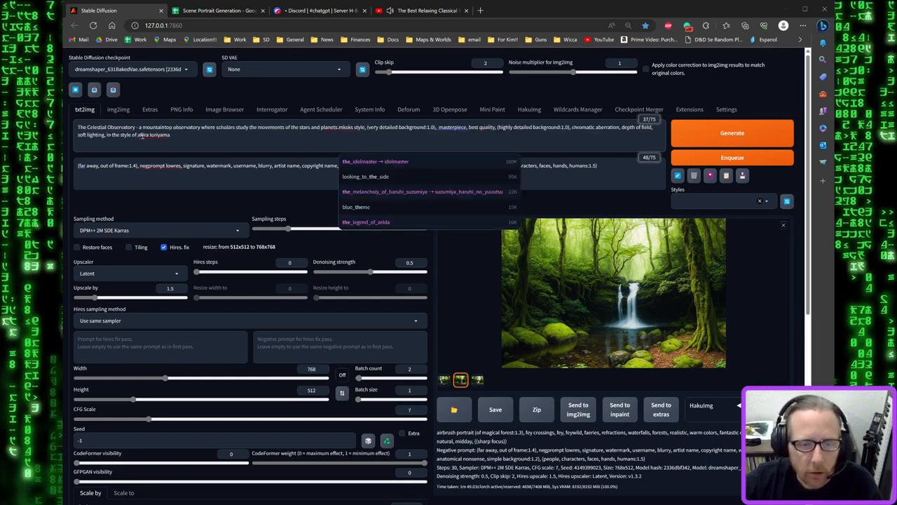
Remove "The Celestial Observatory - a" from the start of the prompt and insert "astronomical" before "observatory"
{"action": "left_click_drag", "start_coordinate": [141, 127], "coordinate": [76, 127]}
{"action": "key", "text": "BackSpace"}
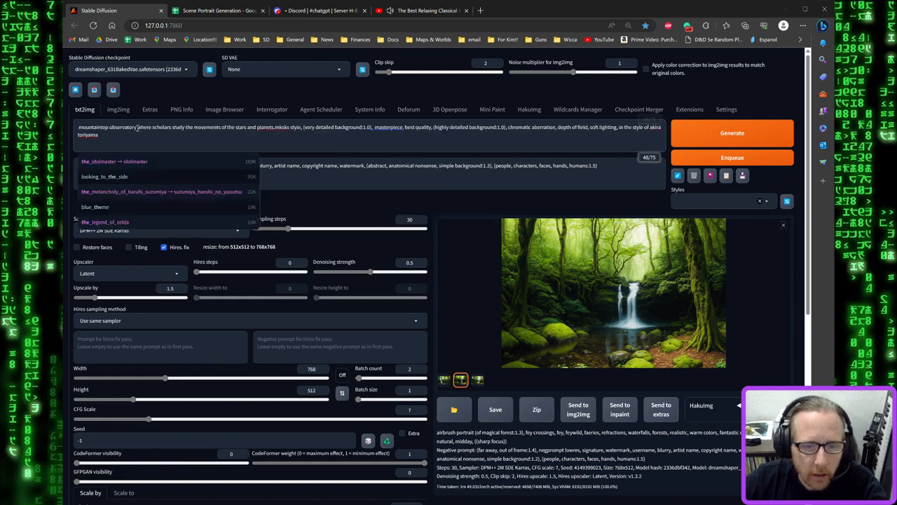
{"action": "left_click_drag", "start_coordinate": [136, 127], "coordinate": [152, 127]}
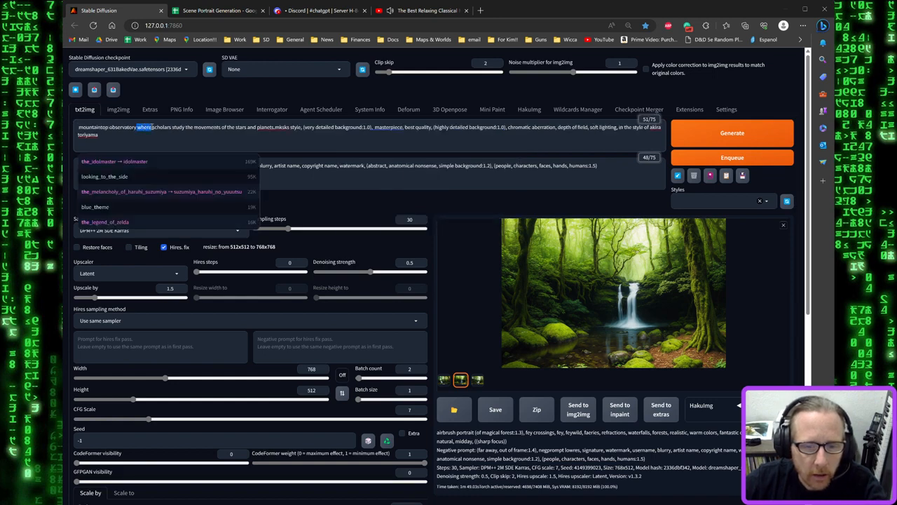
{"action": "left_click", "coordinate": [108, 128]}
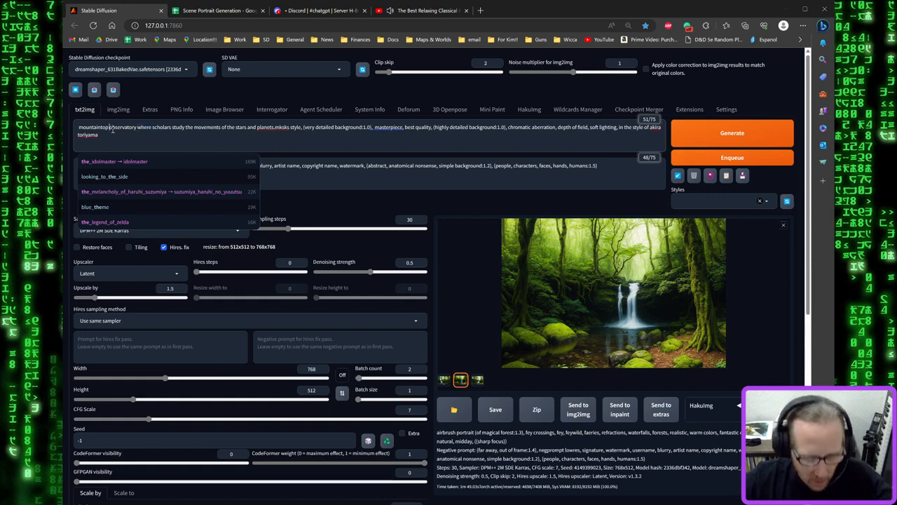
{"action": "type", "text": "aintop astronomical"}
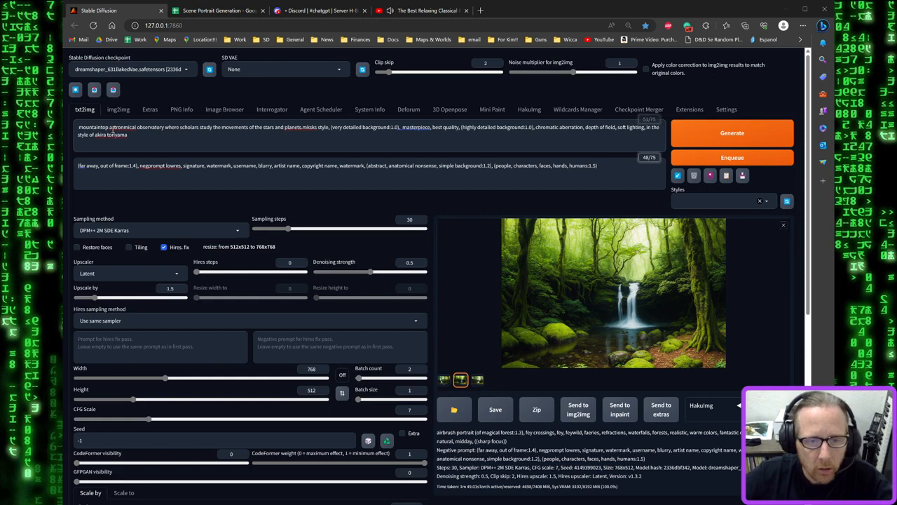
{"action": "right_click", "coordinate": [124, 127]}
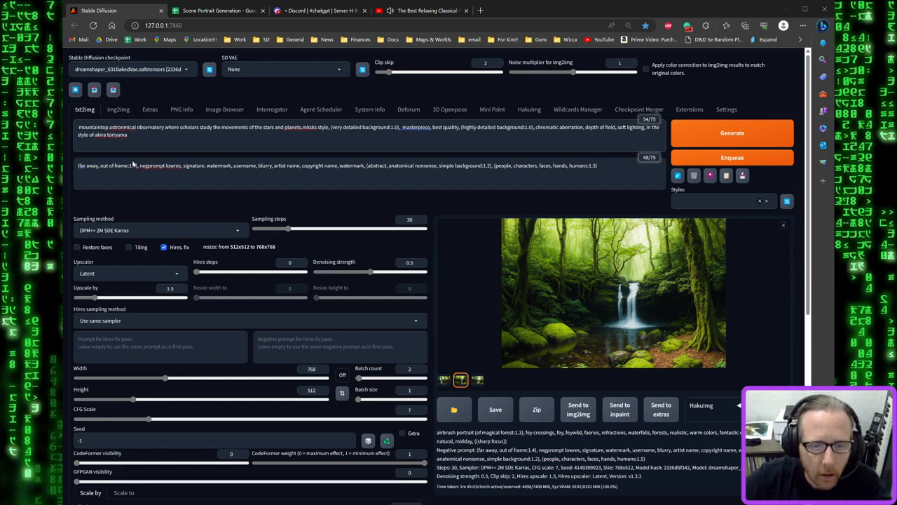
{"action": "left_click", "coordinate": [151, 141]}
Replace the phrase about scholars studying stars and planets in the prompt with ", college, university, planetarium, telescope,"
{"action": "left_click_drag", "start_coordinate": [168, 127], "coordinate": [304, 128]}
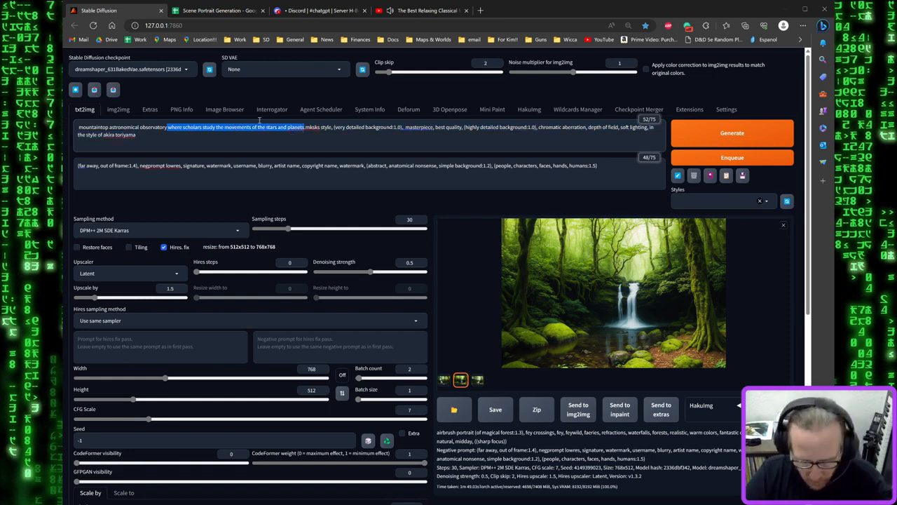
{"action": "key", "text": "BackSpace"}
{"action": "type", "text": "college"}
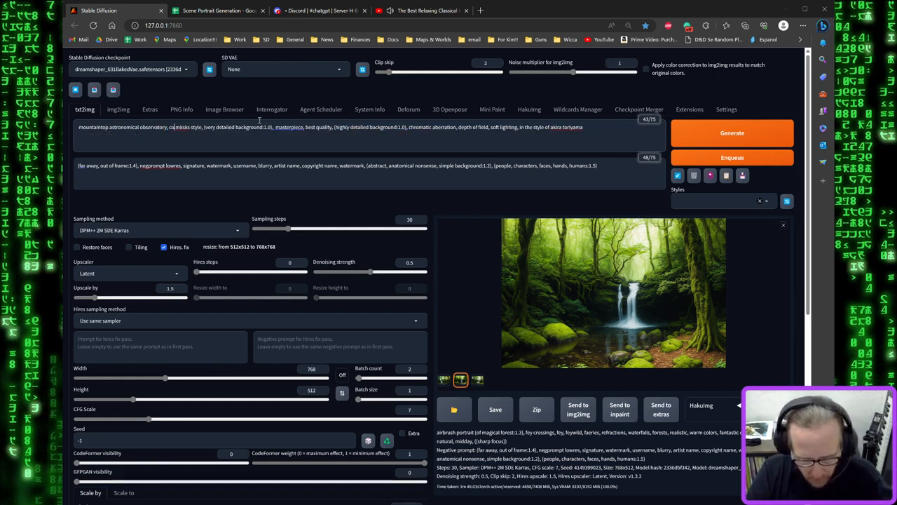
{"action": "type", "text": ", "}
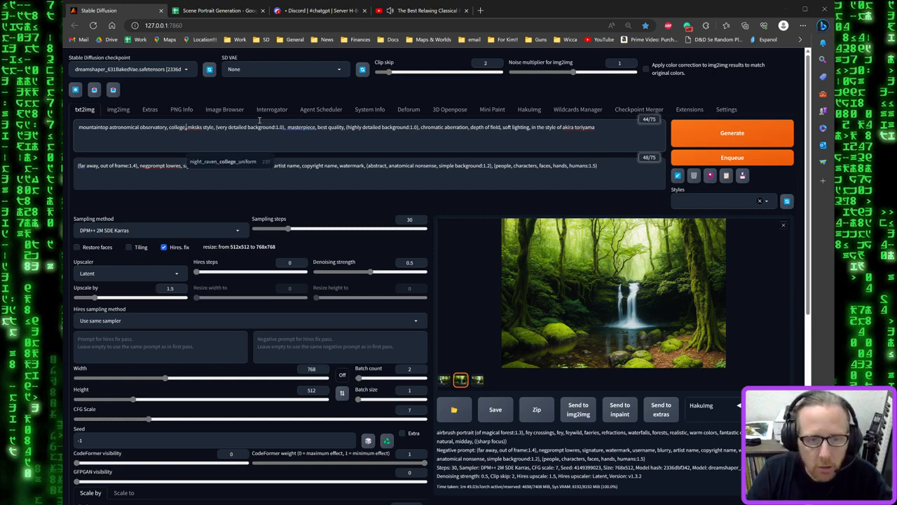
{"action": "type", "text": "univers"}
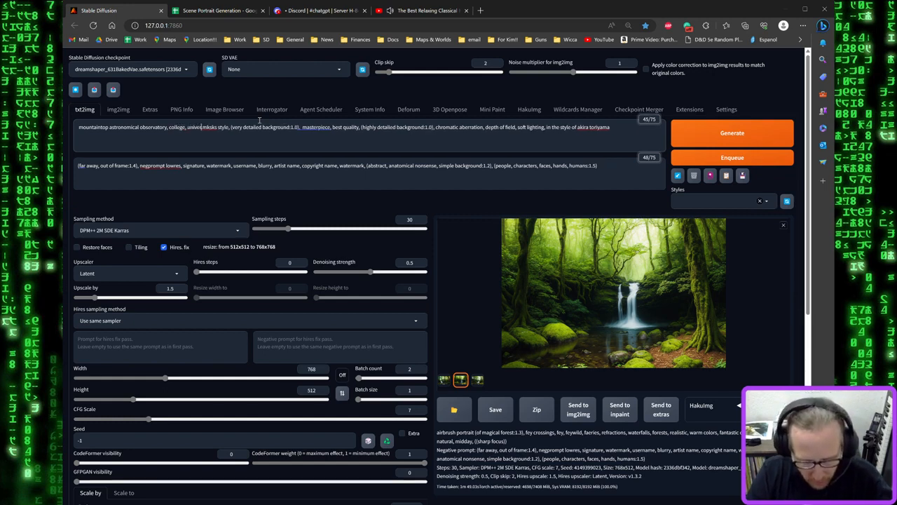
{"action": "type", "text": "ity"}
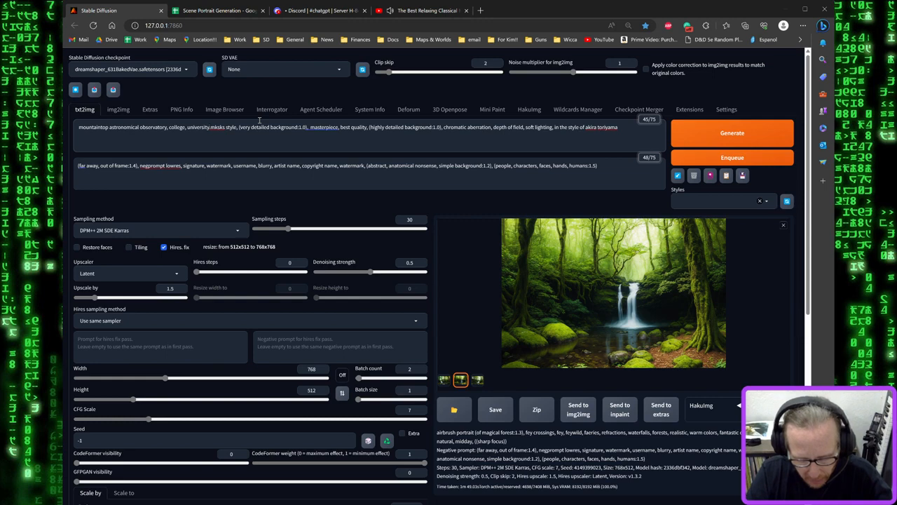
{"action": "type", "text": ", plan"}
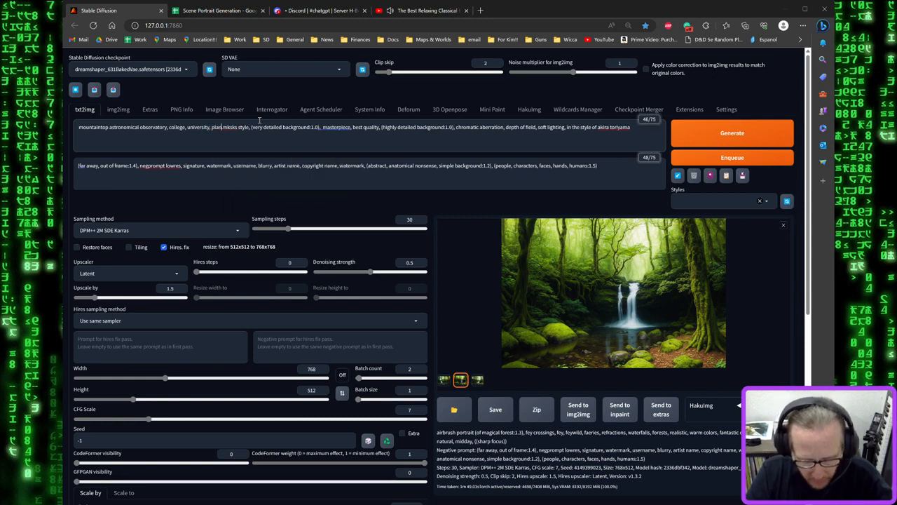
{"action": "type", "text": "etar"}
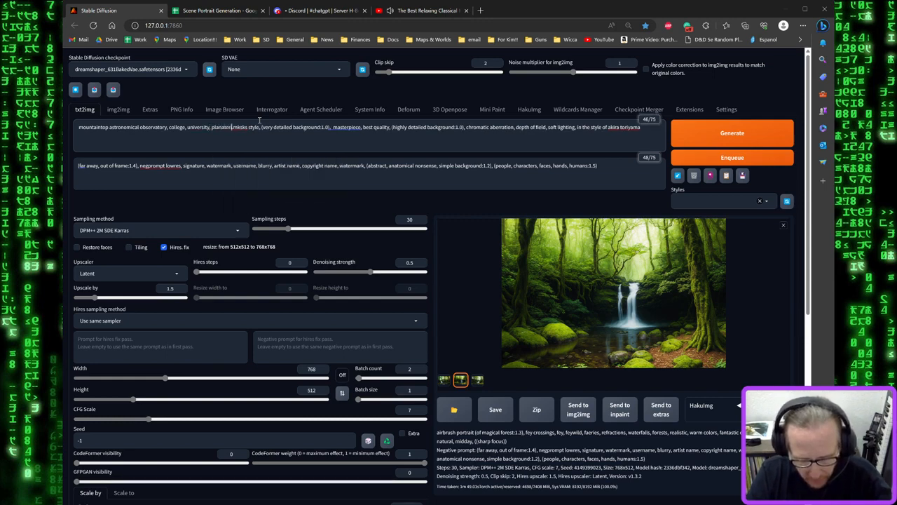
{"action": "type", "text": "ium, tele"}
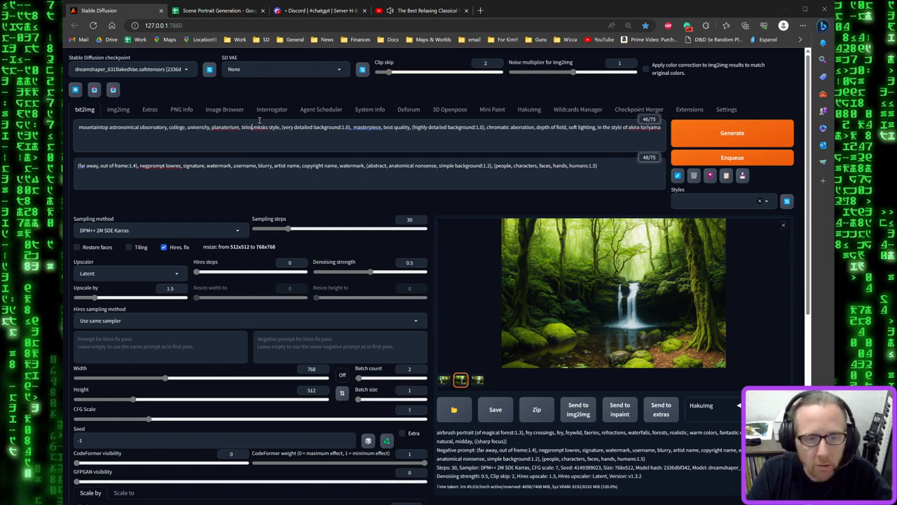
{"action": "type", "text": "scope, .mksks style, (very detailed ba"}
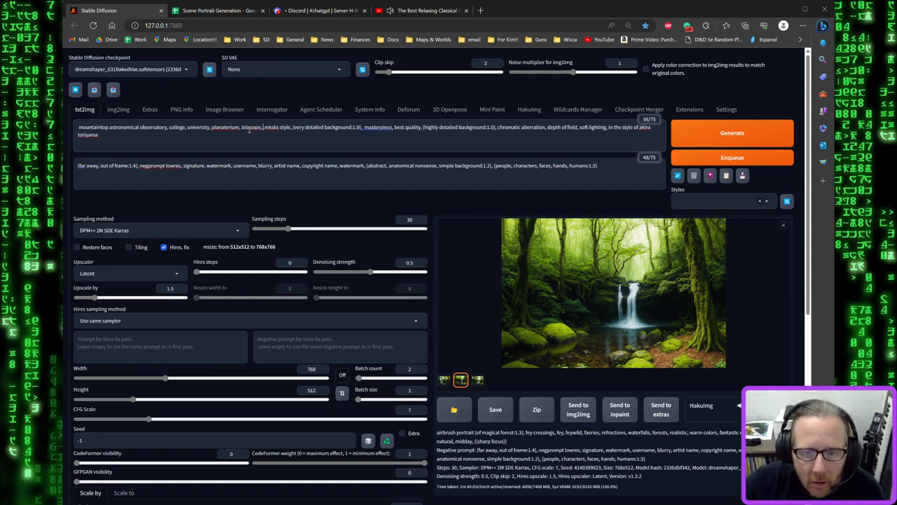
{"action": "type", "text": "c"}
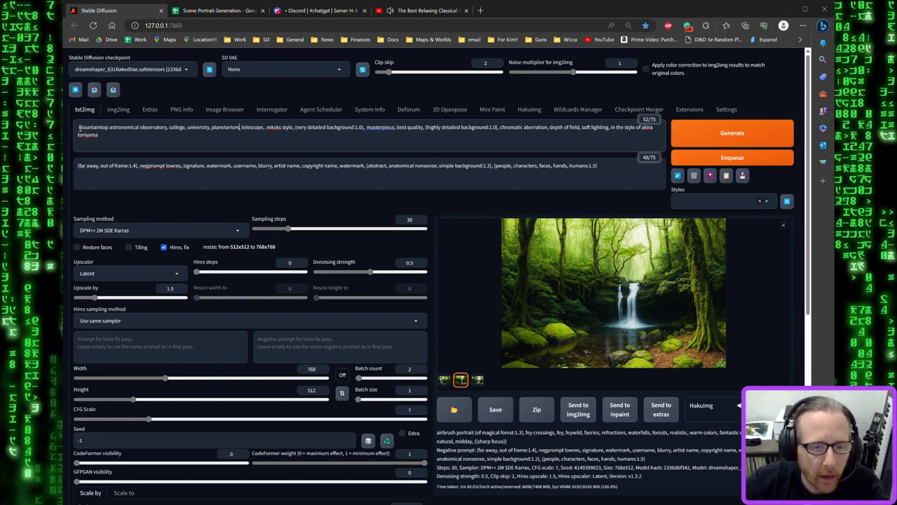
Insert "steampunk," before "college" in the positive prompt
{"action": "left_click", "coordinate": [169, 127]}
{"action": "type", "text": "stea"}
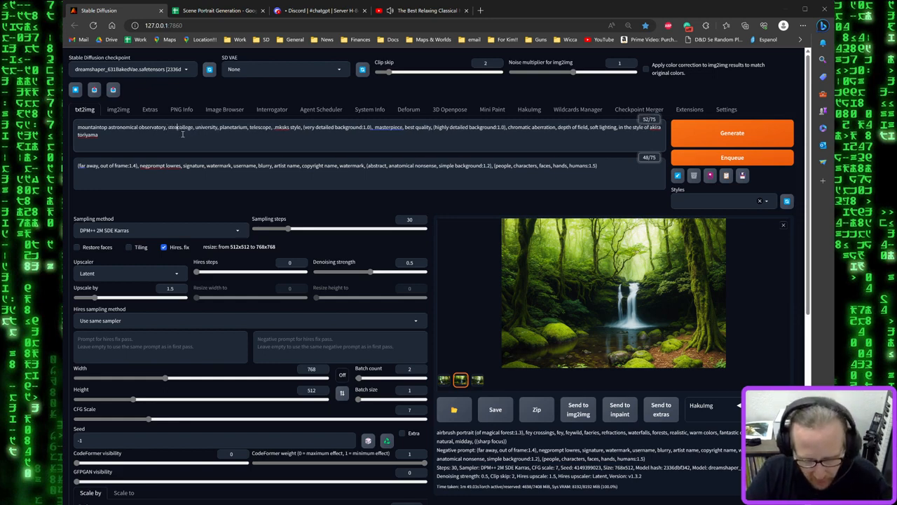
{"action": "type", "text": "mpunk,"}
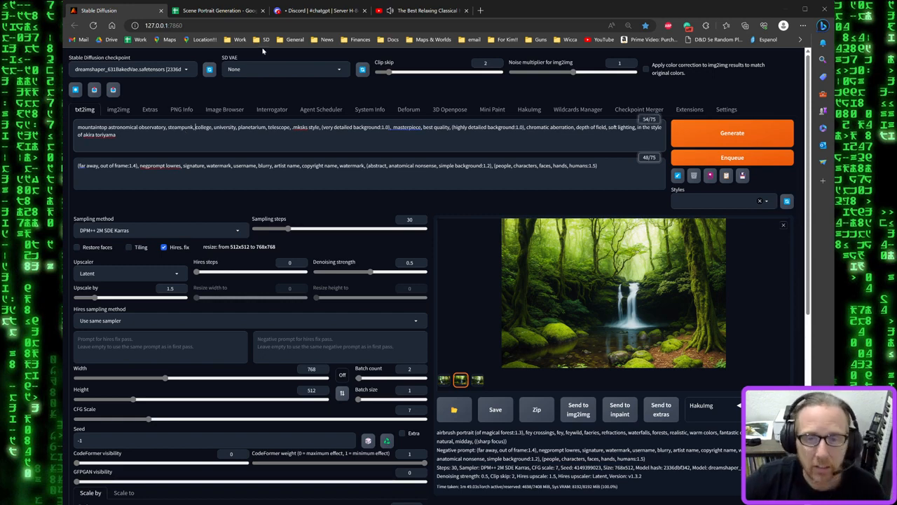
Check the list of fantasy locales in the Discord chatgpt channel, then return to Stable Diffusion and generate the observatory scene
{"action": "left_click", "coordinate": [313, 11]}
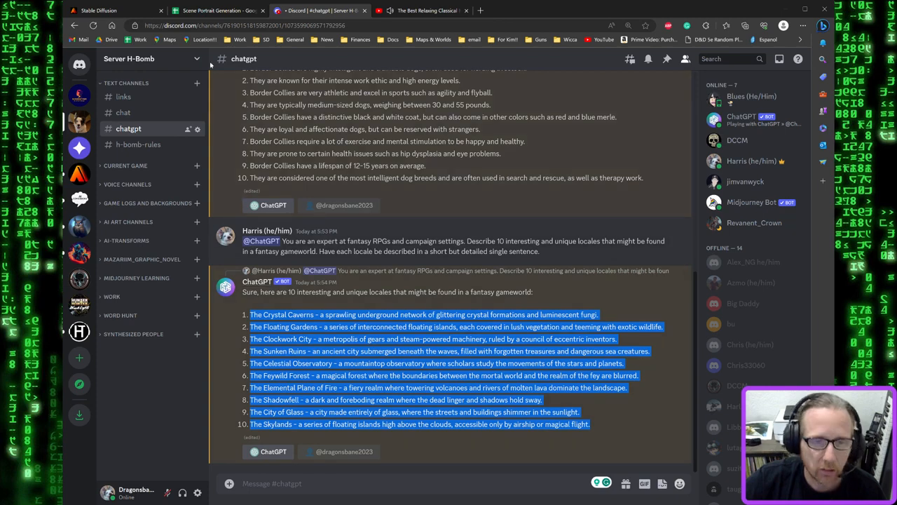
{"action": "left_click", "coordinate": [121, 10]}
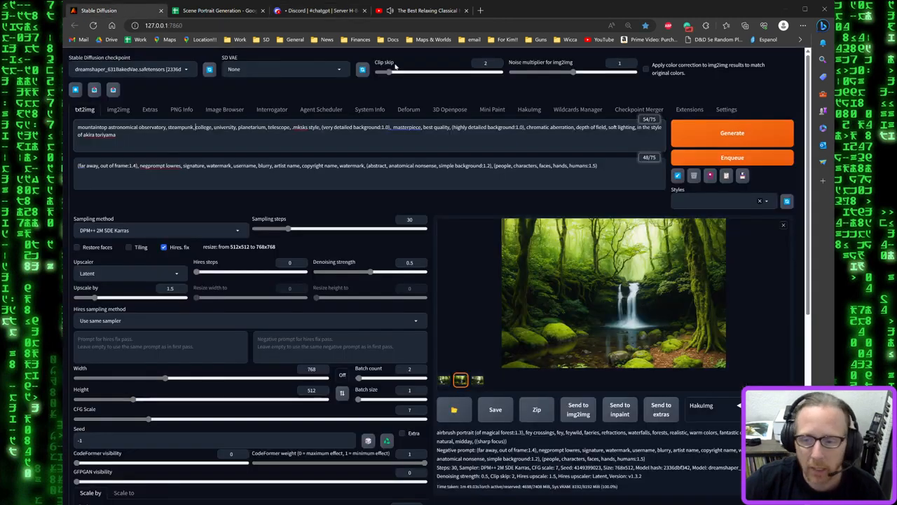
{"action": "left_click", "coordinate": [715, 134]}
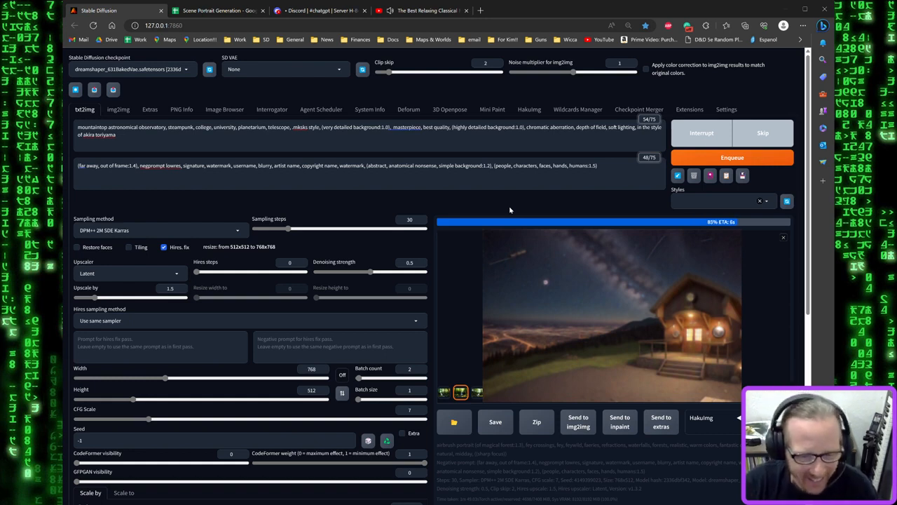
Add "fantasy rpg" before "astronomical" in the prompt and weight the steampunk term as "(steampunk:1.2)"
{"action": "left_click", "coordinate": [109, 127]}
{"action": "type", "text": "fantasy rpg"}
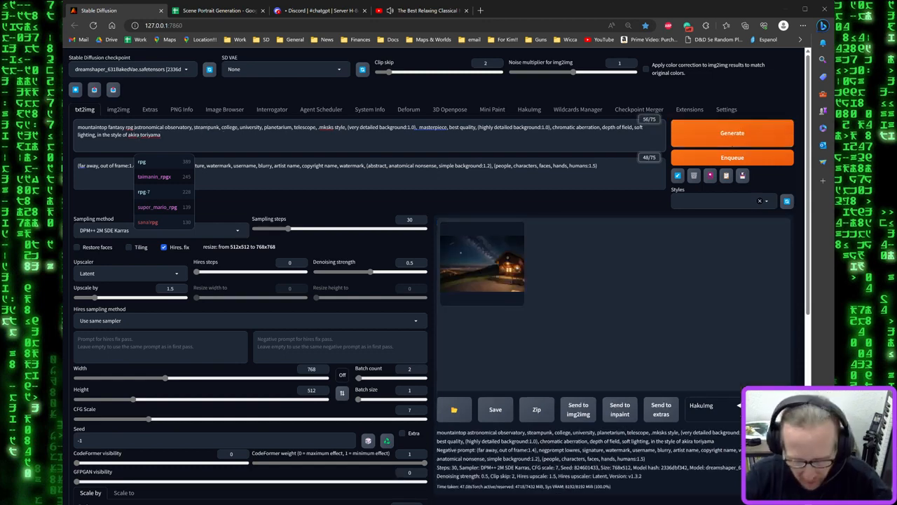
{"action": "left_click", "coordinate": [198, 129]}
{"action": "type", "text": "(1.2)"}
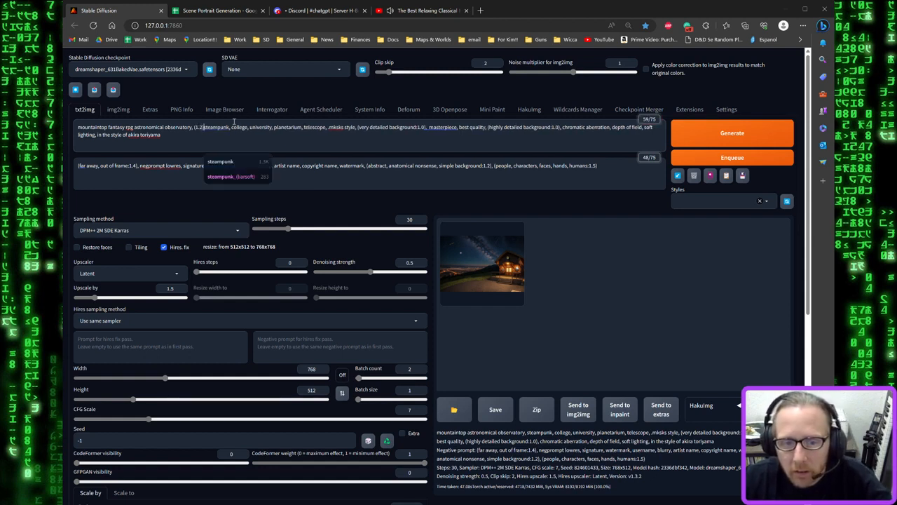
{"action": "key", "text": "BackSpace"}
{"action": "key", "text": "BackSpace"}
{"action": "key", "text": "BackSpace"}
{"action": "key", "text": "BackSpace"}
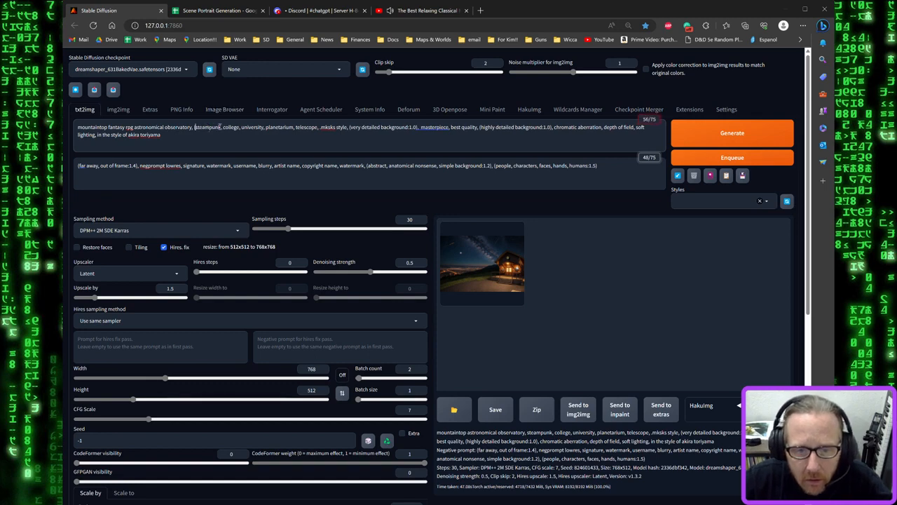
{"action": "type", "text": ":1.2)"}
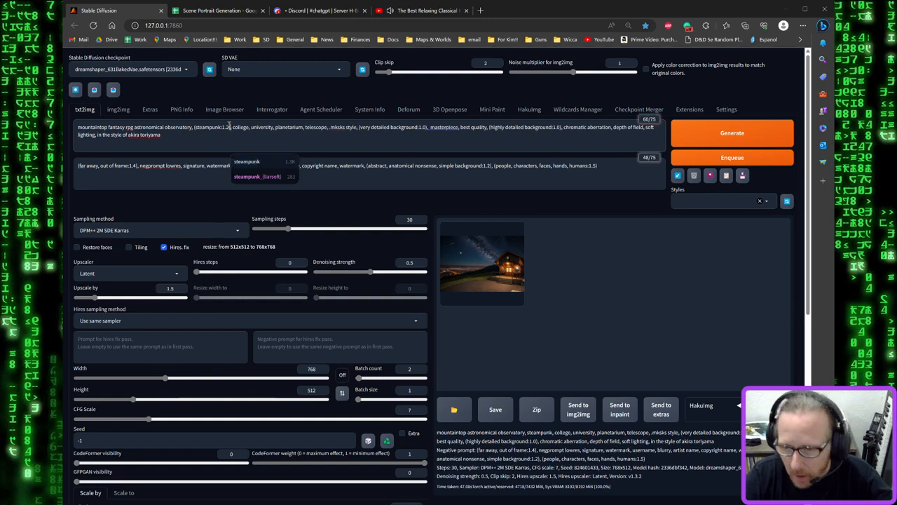
View the generated observatory image enlarged, then close the full-size view
{"action": "left_click", "coordinate": [515, 278]}
{"action": "left_click", "coordinate": [515, 279]}
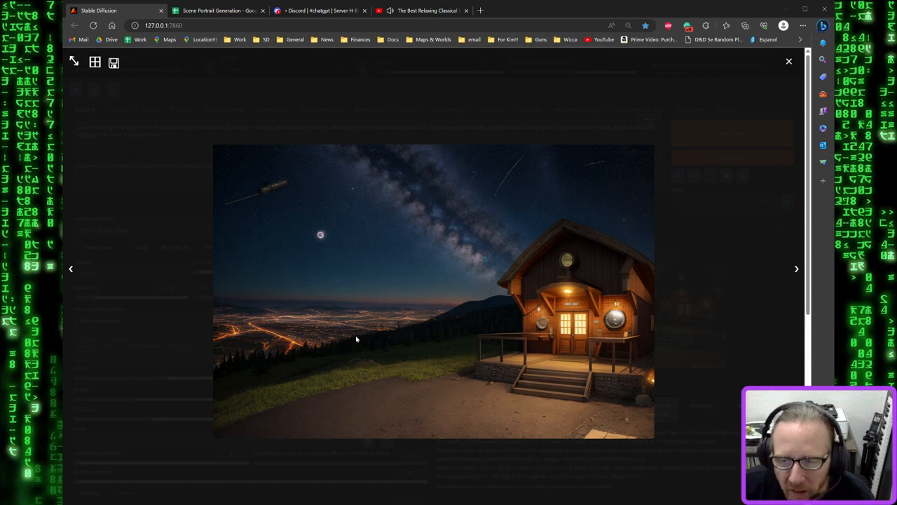
{"action": "left_click", "coordinate": [417, 403]}
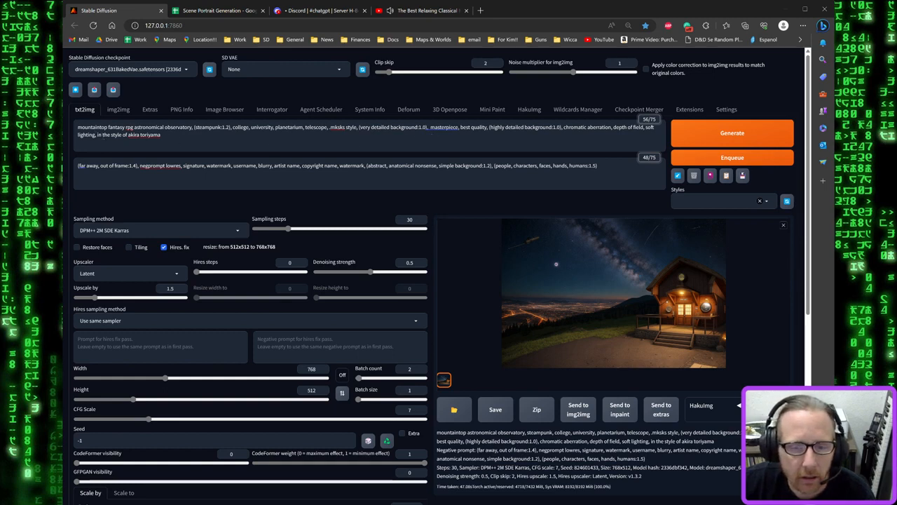
Remove the stray period before "mksks style" in the positive prompt, insert "fantasy RPG," after that term, and generate the scene
{"action": "left_click", "coordinate": [330, 127]}
{"action": "key", "text": "BackSpace"}
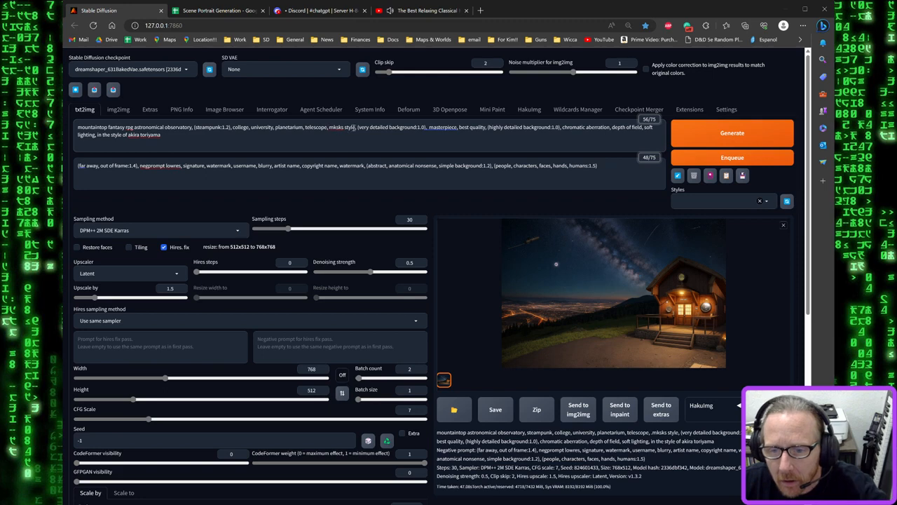
{"action": "left_click", "coordinate": [359, 128]}
{"action": "key", "text": "BackSpace"}
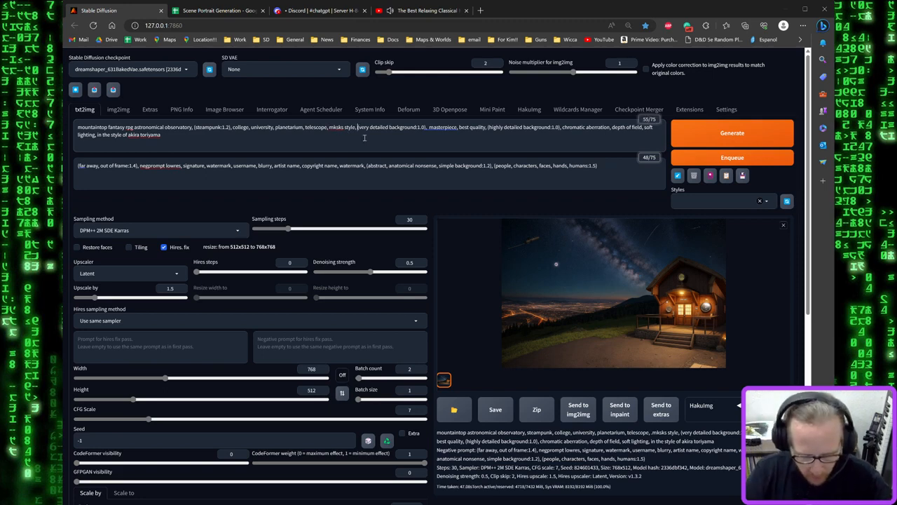
{"action": "type", "text": "fantasy RPG"}
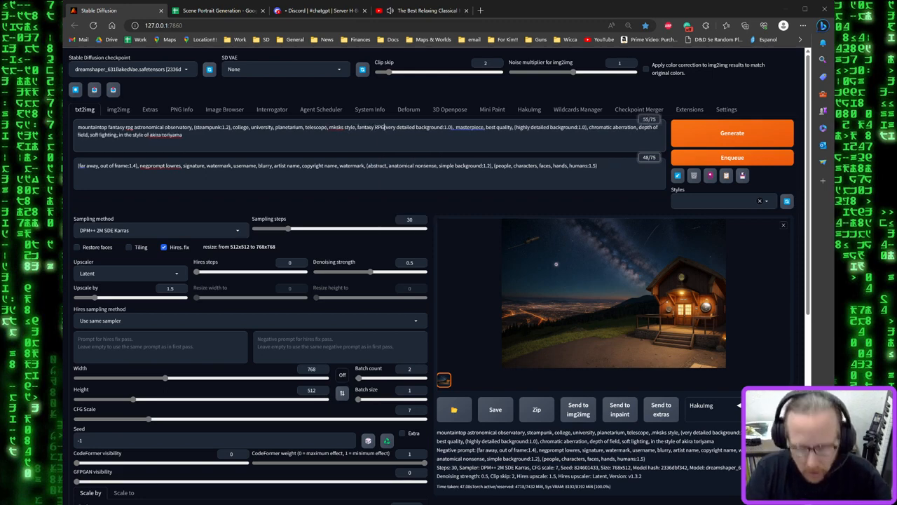
{"action": "type", "text": ","}
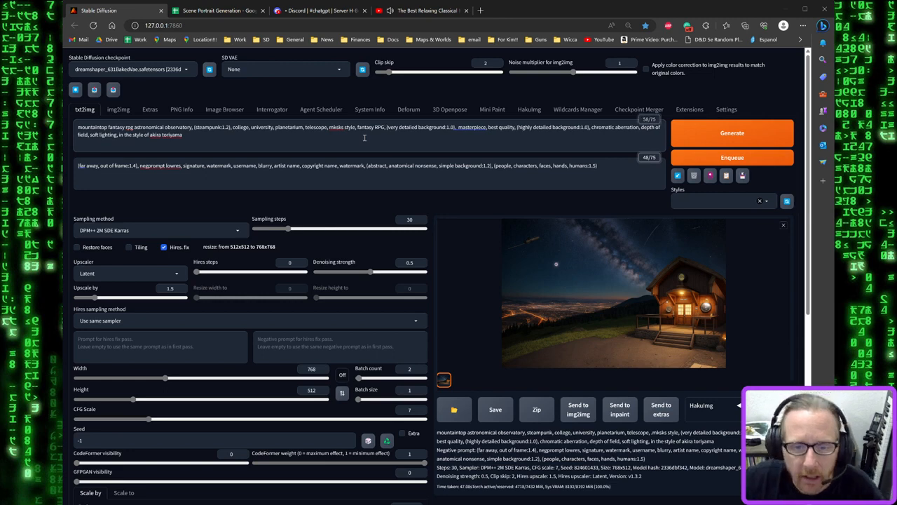
{"action": "left_click", "coordinate": [736, 140]}
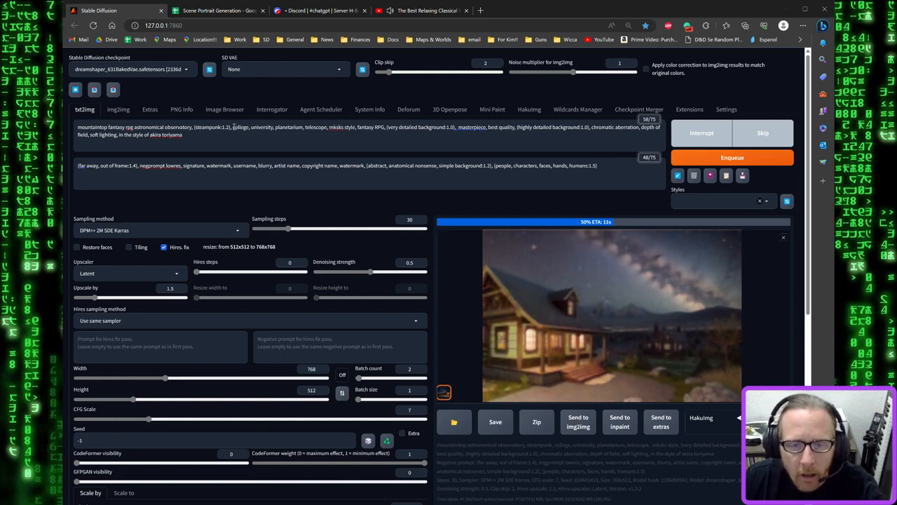
Regenerate the observatory scene with "college, university," removed from the prompt, interrupting the current run, and inspect the result enlarged
{"action": "left_click_drag", "start_coordinate": [233, 127], "coordinate": [270, 127]}
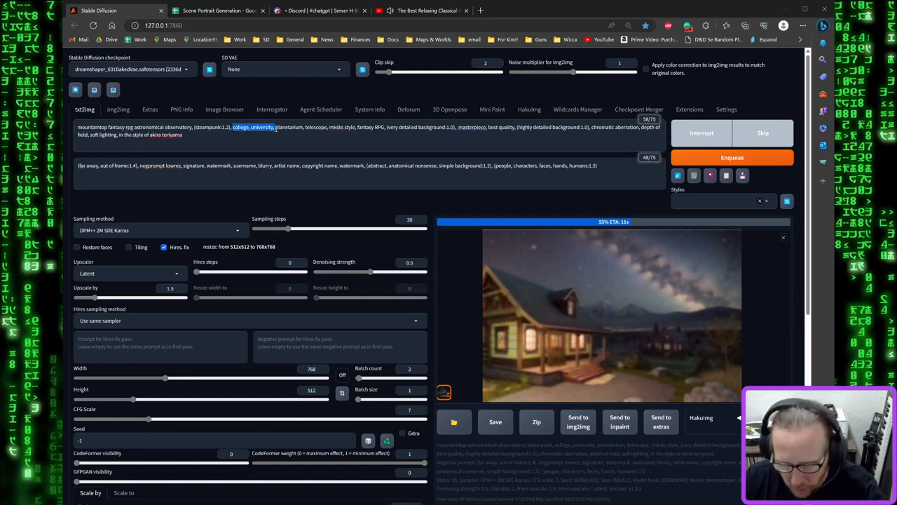
{"action": "key", "text": "BackSpace"}
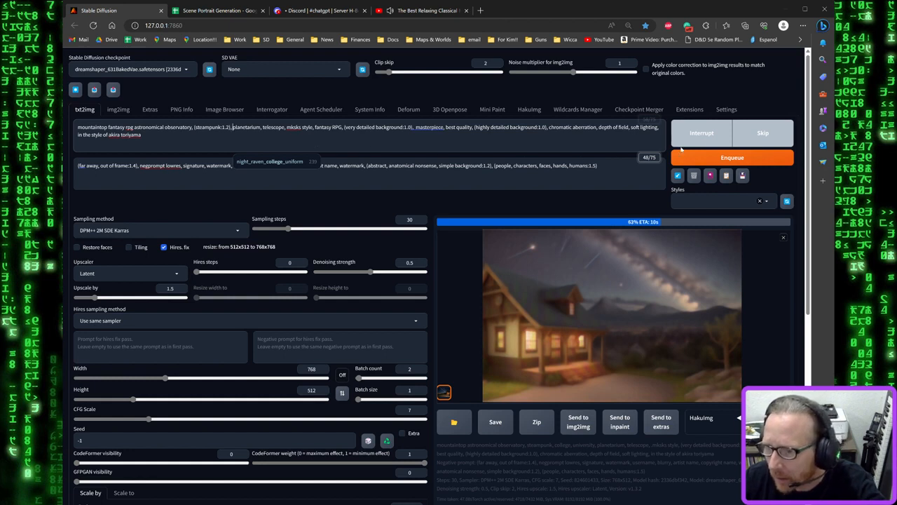
{"action": "left_click", "coordinate": [712, 134]}
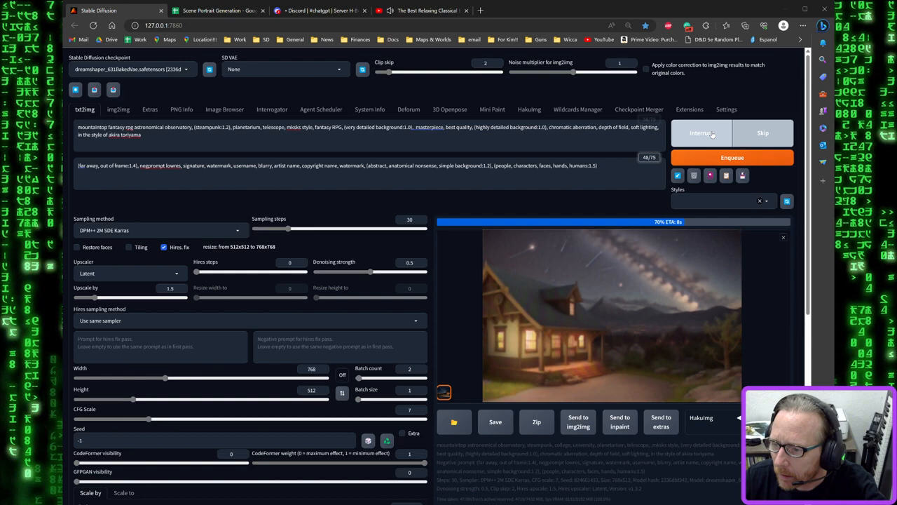
{"action": "left_click", "coordinate": [712, 134]}
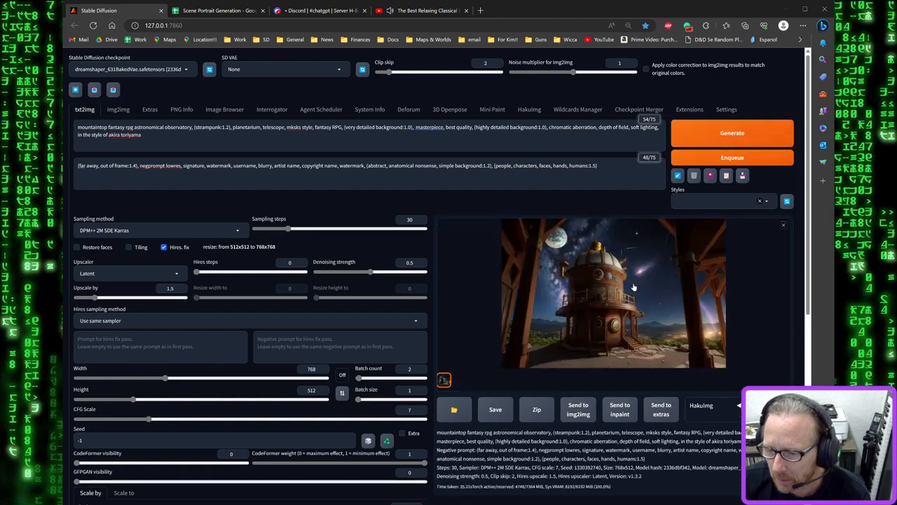
{"action": "left_click", "coordinate": [614, 286]}
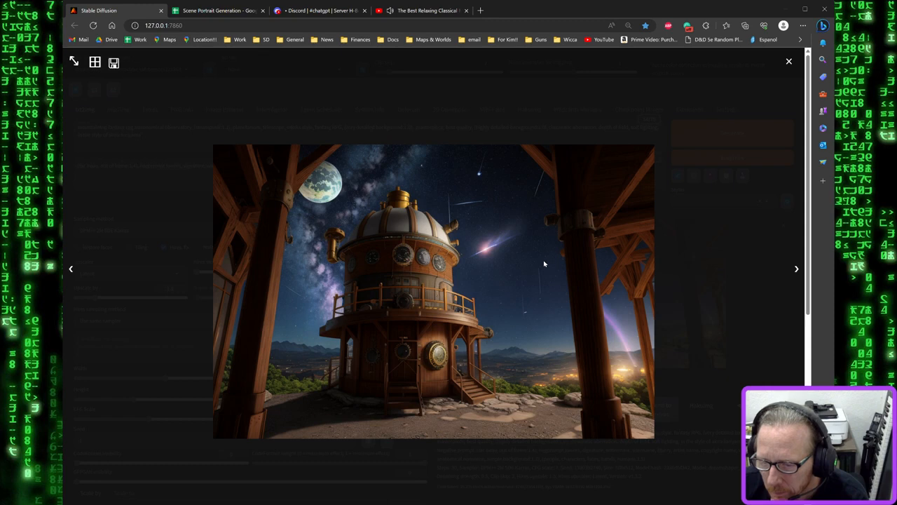
{"action": "left_click", "coordinate": [710, 294]}
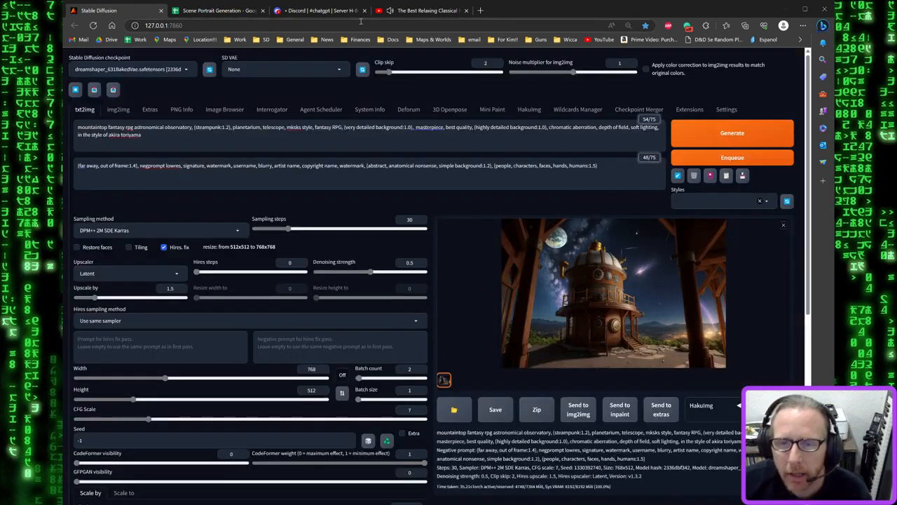
Copy the Dark Scene template from the Scene Portrait Generation spreadsheet and replace the whole Stable Diffusion positive prompt with it
{"action": "left_click", "coordinate": [217, 11]}
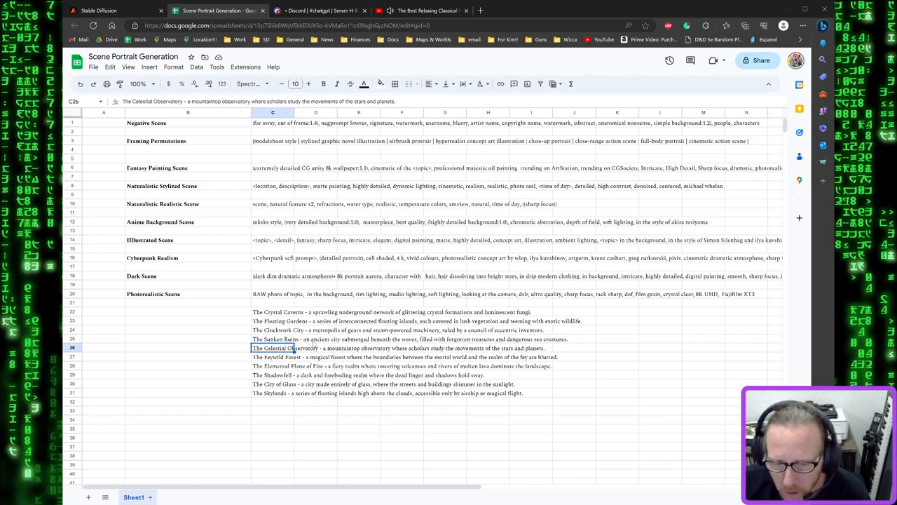
{"action": "left_click", "coordinate": [288, 340]}
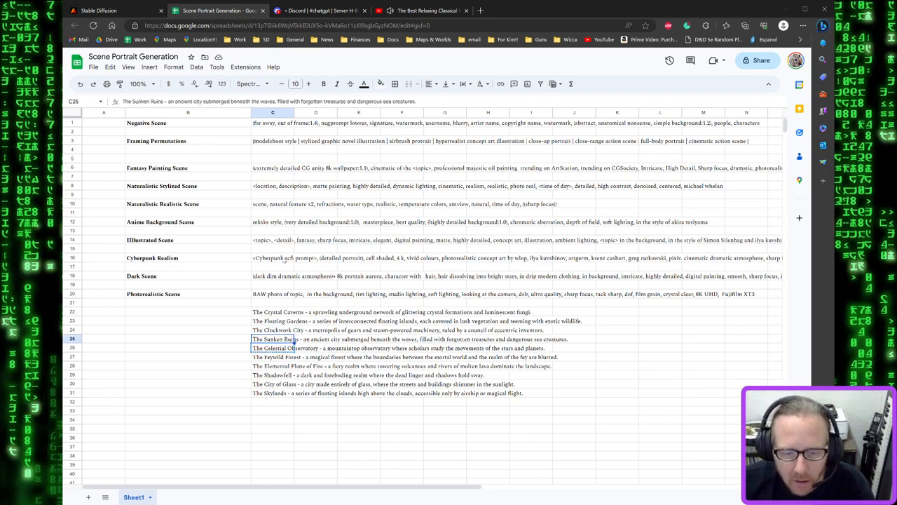
{"action": "left_click", "coordinate": [282, 279]}
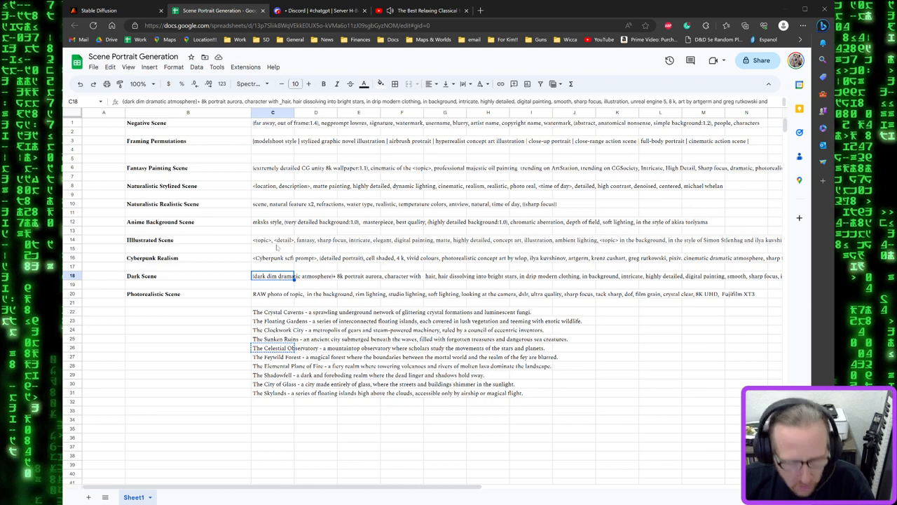
{"action": "left_click", "coordinate": [105, 10]}
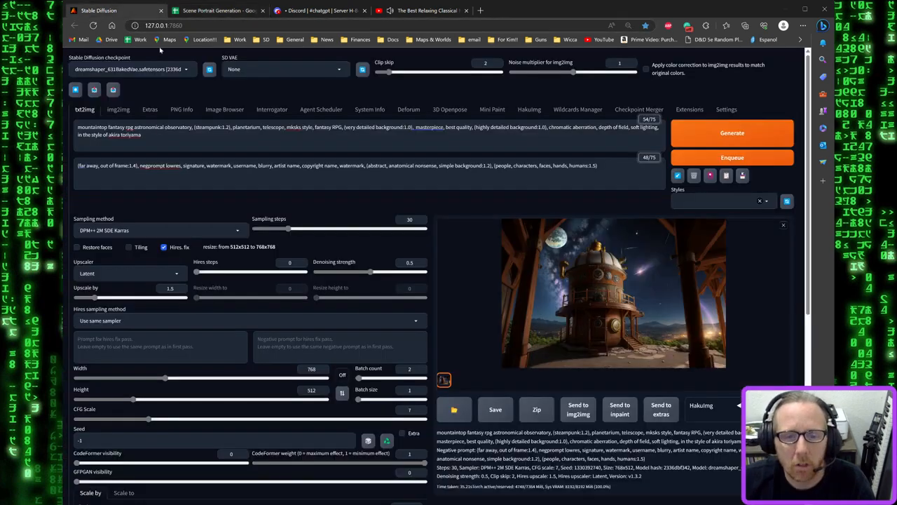
{"action": "left_click", "coordinate": [148, 139]}
{"action": "key", "text": "ctrl+a"}
{"action": "type", "text": "(dark dim dramatic atmosphere)+ 8k portrait aurora, character with _hair, hair dissolving into bright stars, in drip modern clothing, in background, intricate, highly detailed, digital painting, smooth, sharp focus, illustration, unreal engine 5, 8 k, art by artgerm and greg rutkowski and alphonse mucha"}
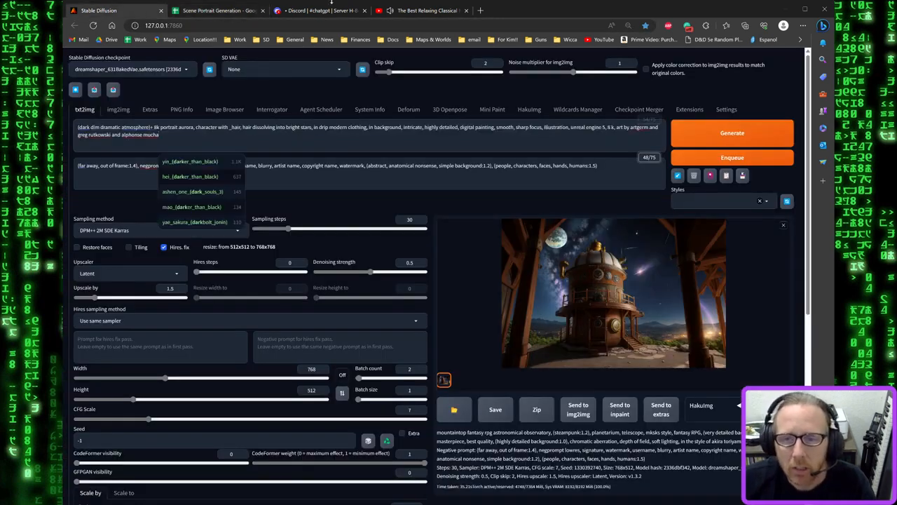
Copy the Sunken Ruins description from the spreadsheet and paste it at the start of the Stable Diffusion positive prompt
{"action": "left_click", "coordinate": [231, 12]}
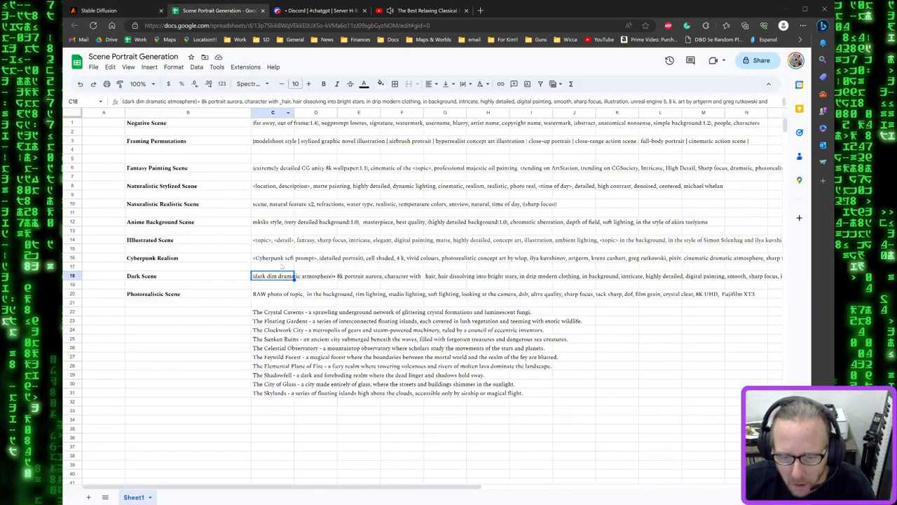
{"action": "left_click", "coordinate": [275, 341]}
{"action": "key", "text": "ctrl+c"}
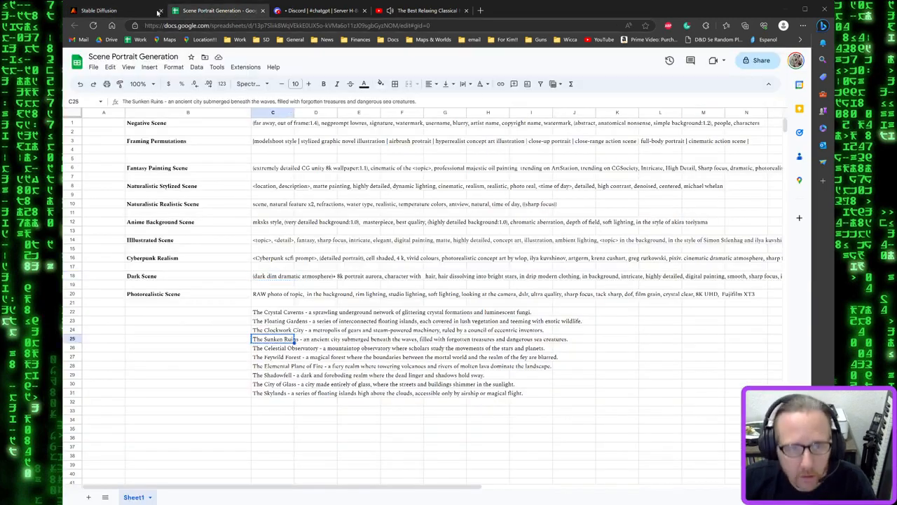
{"action": "left_click", "coordinate": [102, 10]}
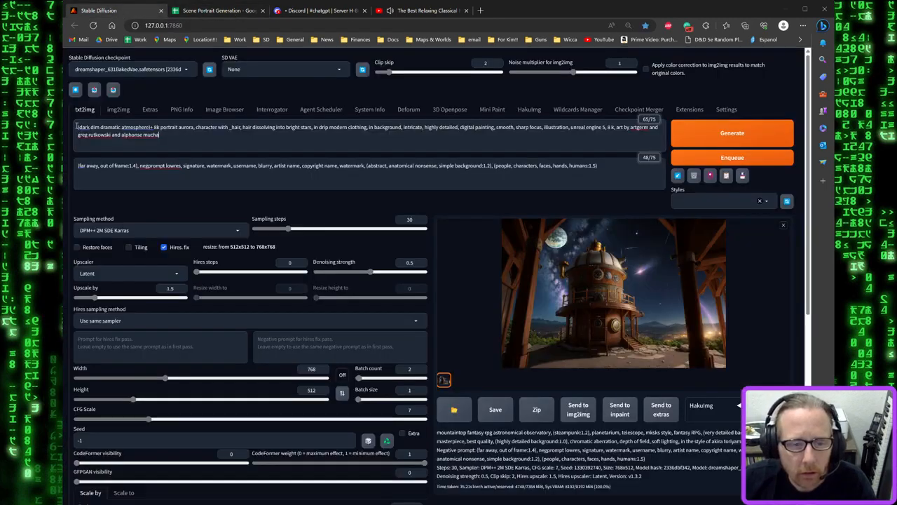
{"action": "key", "text": "ctrl+v"}
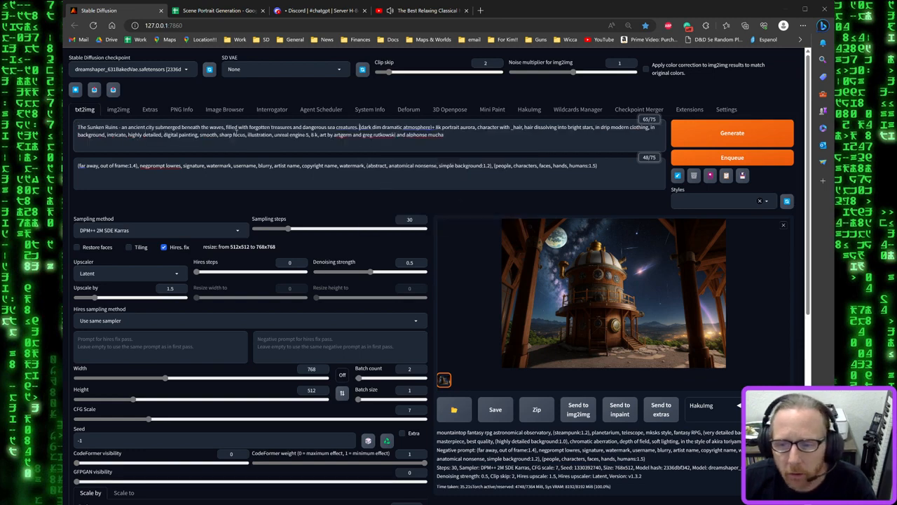
Replace the prompt's character, hair and "in drip modern clothing," phrases with "undersea scene" before "in background"
{"action": "left_click_drag", "start_coordinate": [477, 128], "coordinate": [644, 129]}
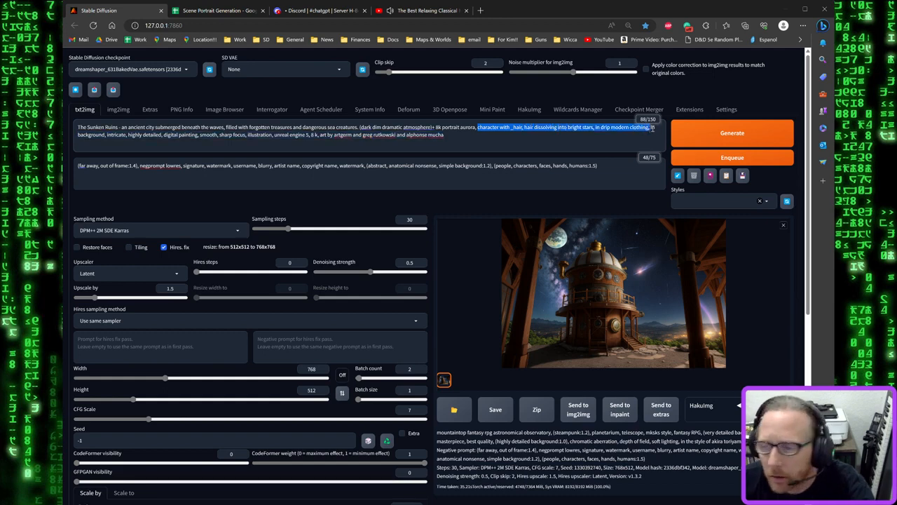
{"action": "key", "text": "BackSpace"}
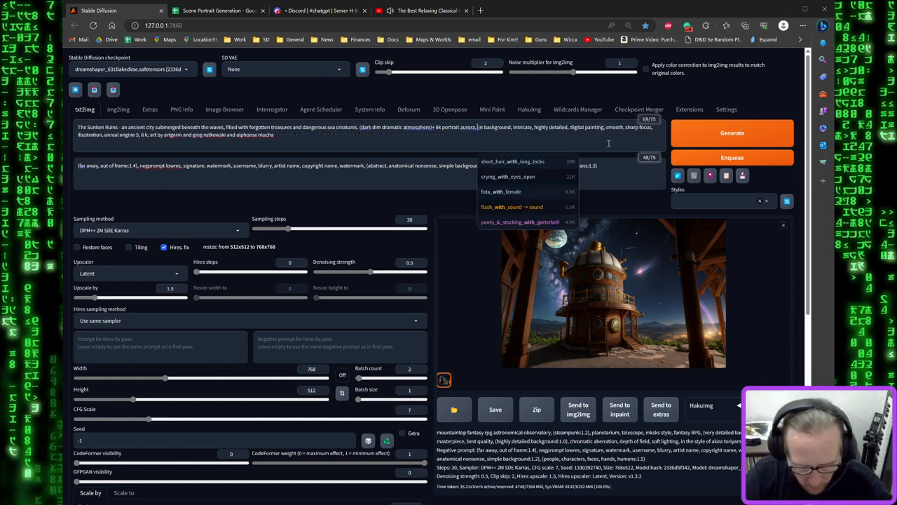
{"action": "type", "text": "undersea scen"}
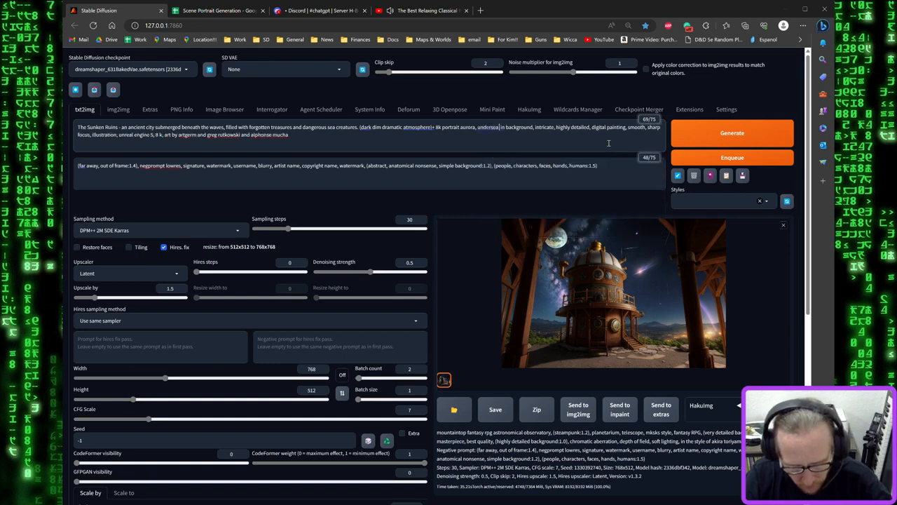
{"action": "type", "text": "e"}
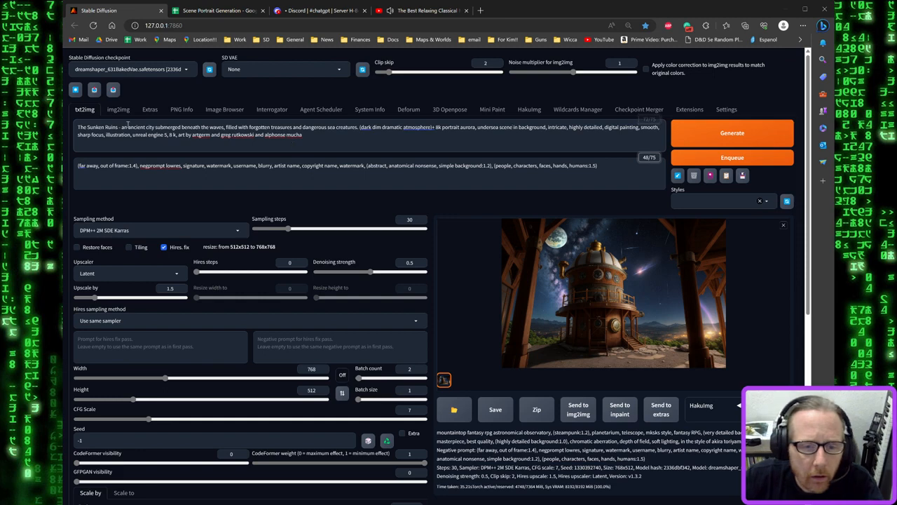
Delete "The Sunken Ruins - an" and "filled with forgotten treasures and" from the positive prompt
{"action": "left_click_drag", "start_coordinate": [128, 127], "coordinate": [70, 127]}
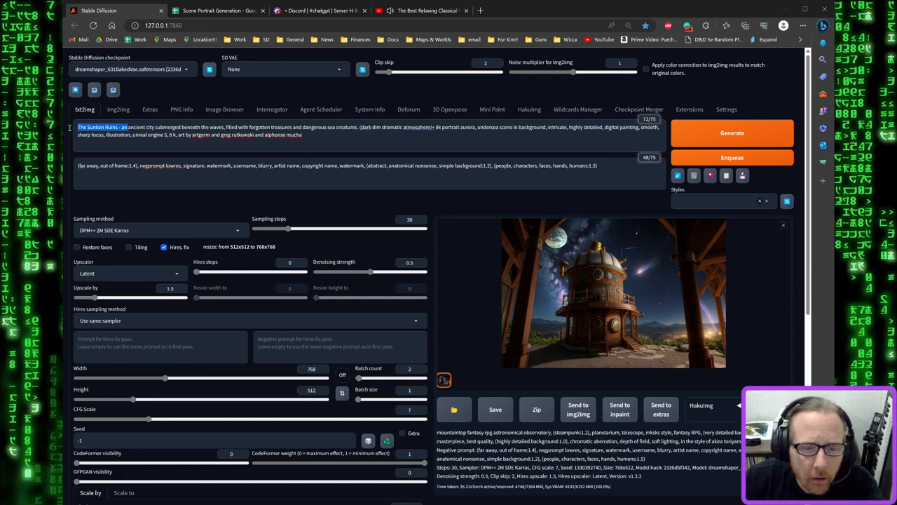
{"action": "key", "text": "BackSpace"}
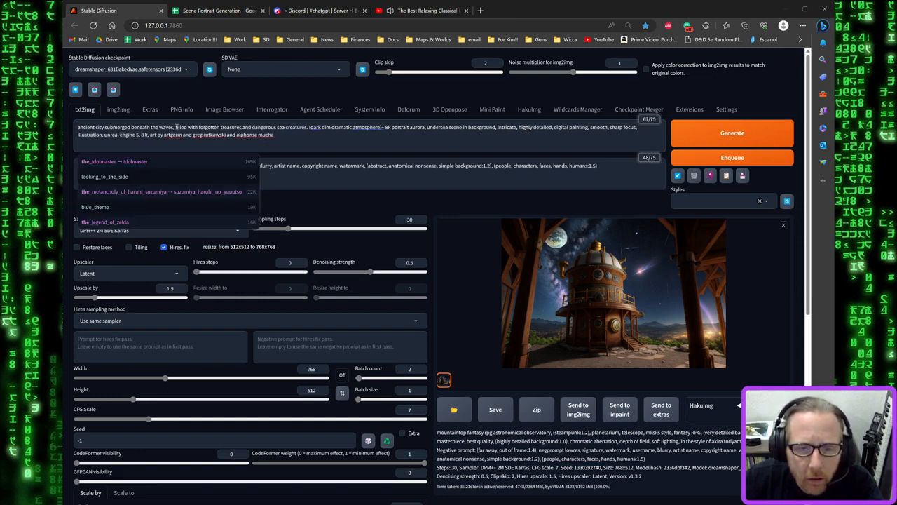
{"action": "left_click_drag", "start_coordinate": [175, 127], "coordinate": [252, 128]}
{"action": "key", "text": "BackSpace"}
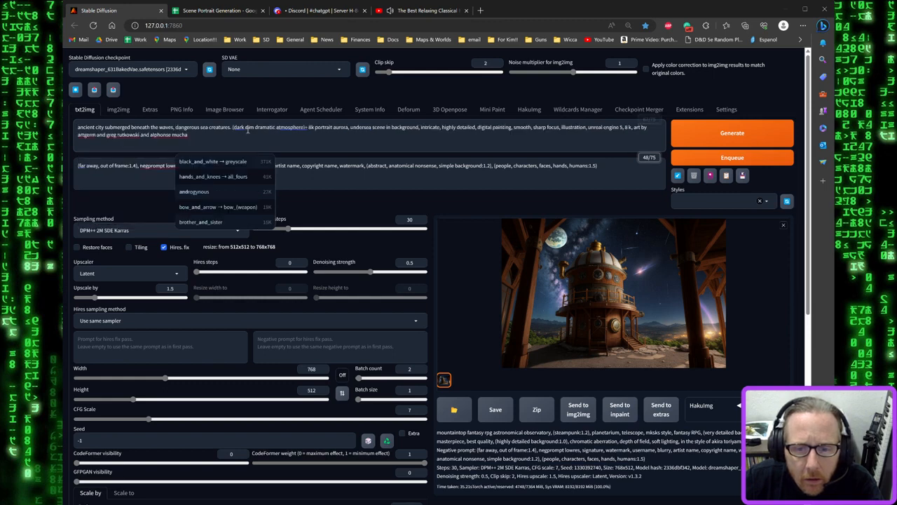
Replace the plus sign after "(dark dim dramatic atmosphere)" with a comma and correct "8 k" to "8k," after "unreal engine 5"
{"action": "left_click_drag", "start_coordinate": [307, 127], "coordinate": [306, 126]}
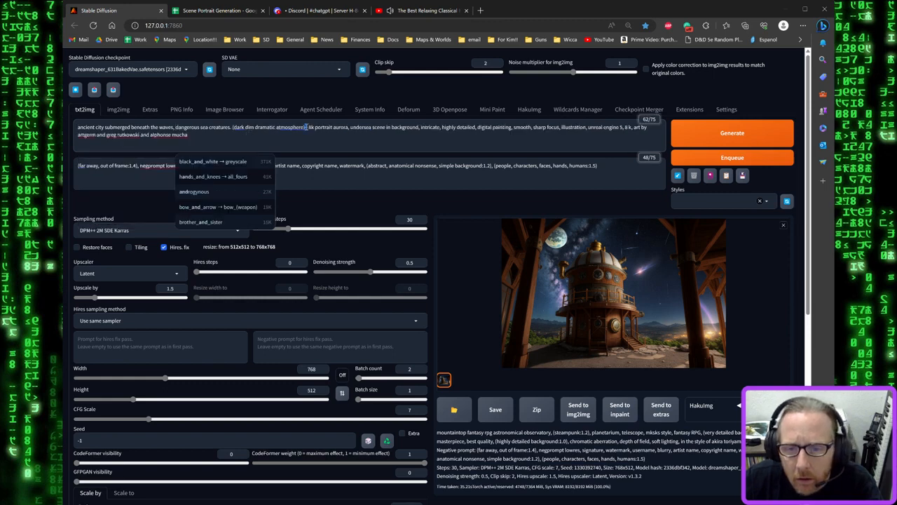
{"action": "type", "text": ","}
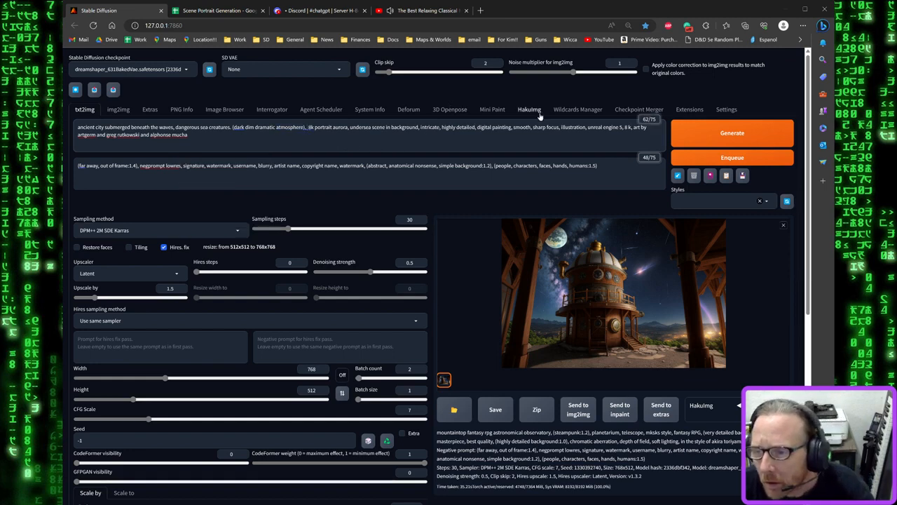
{"action": "left_click", "coordinate": [628, 127]}
{"action": "type", "text": ","}
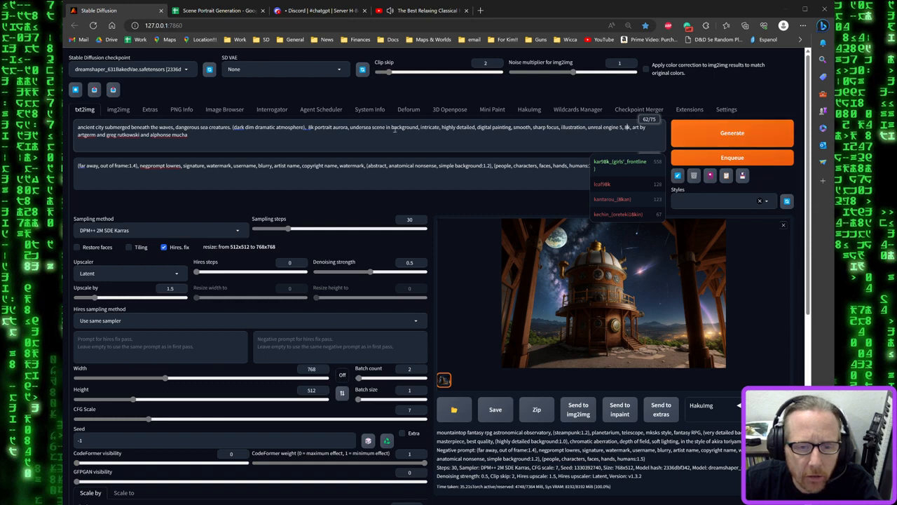
Insert "corals, deep sea ocean life, ruins, statues," before "(dark dim dramatic atmosphere)" in the positive prompt and generate the image
{"action": "left_click", "coordinate": [233, 127]}
{"action": "type", "text": "co"}
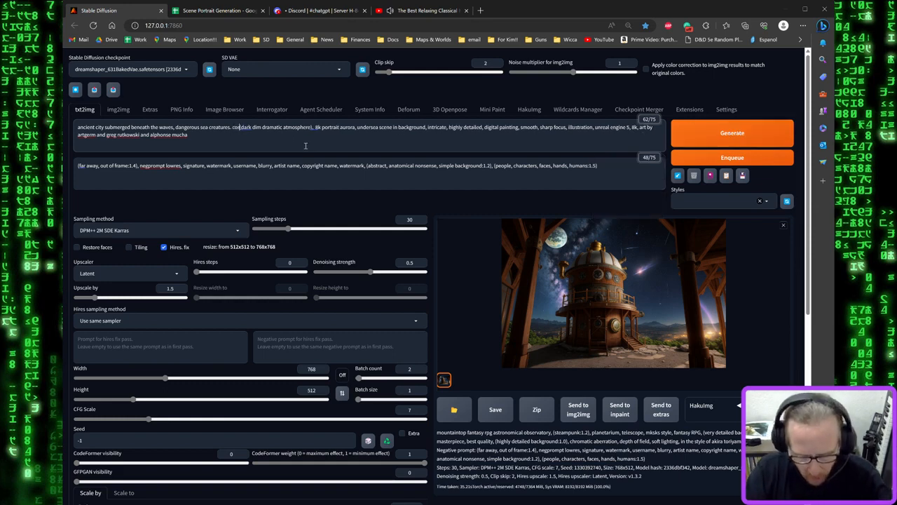
{"action": "type", "text": "rals"}
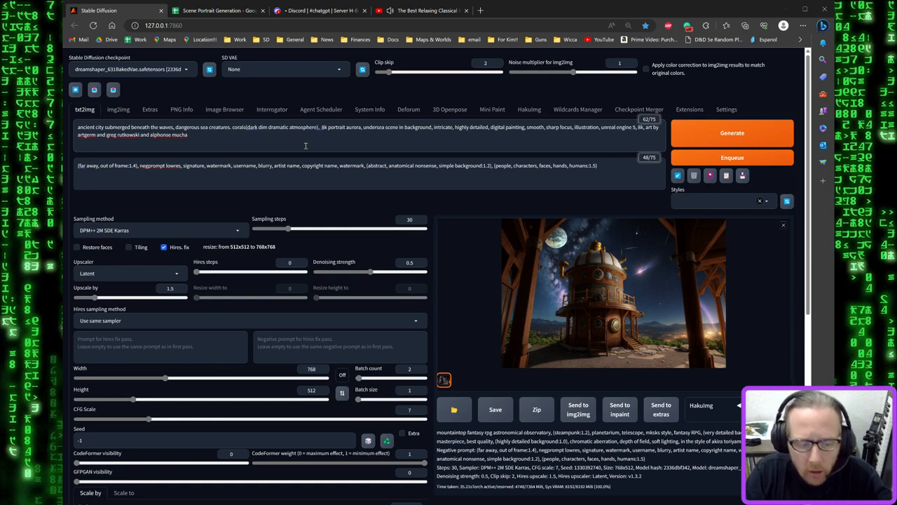
{"action": "type", "text": ", "}
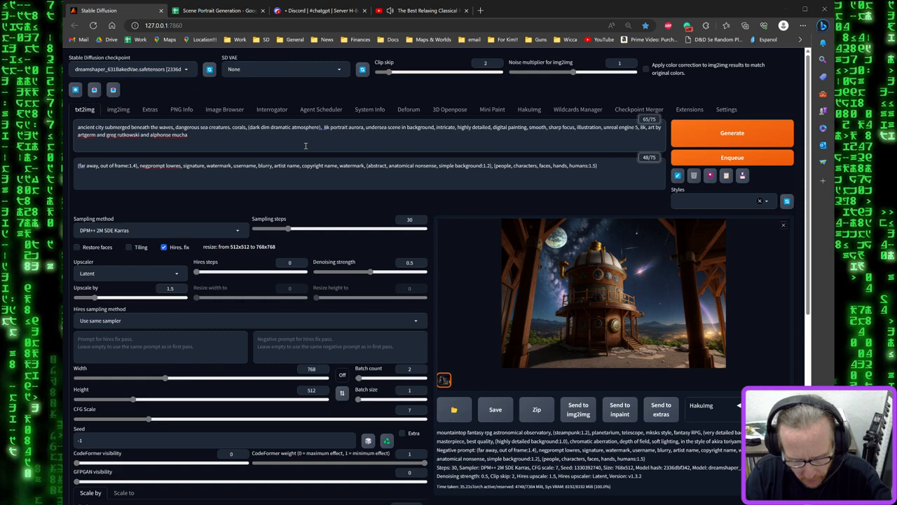
{"action": "type", "text": "deep sea"}
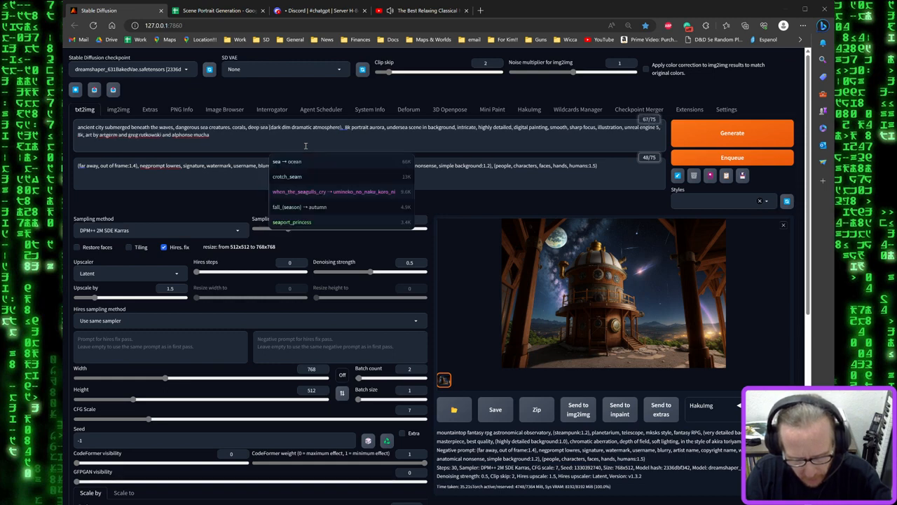
{"action": "type", "text": " ocean life"}
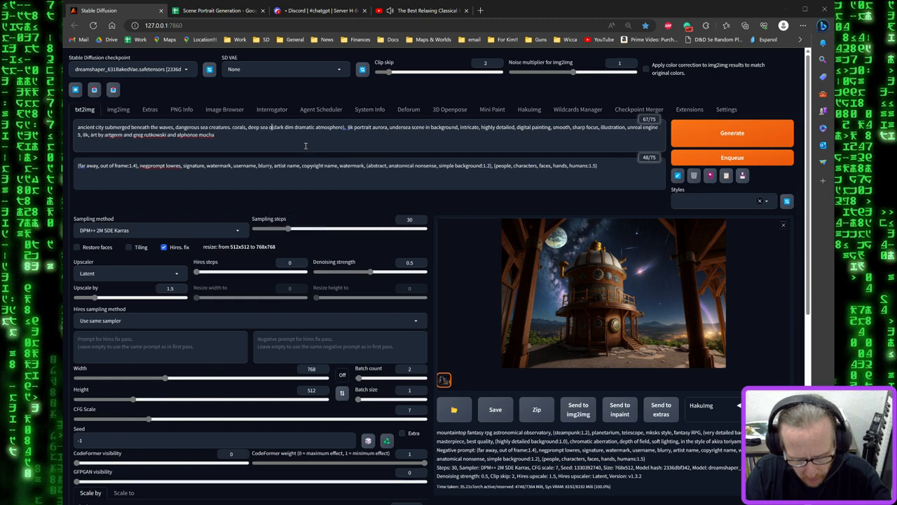
{"action": "type", "text": ","}
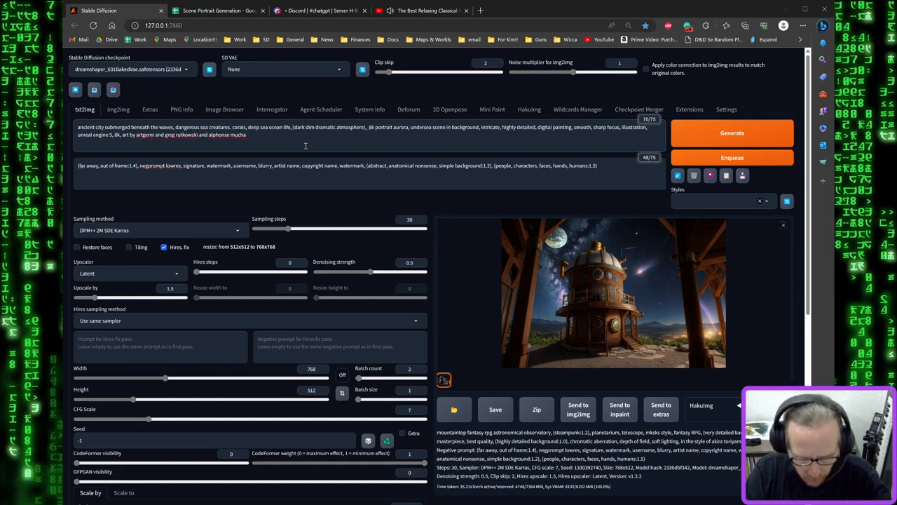
{"action": "type", "text": "ruins, "}
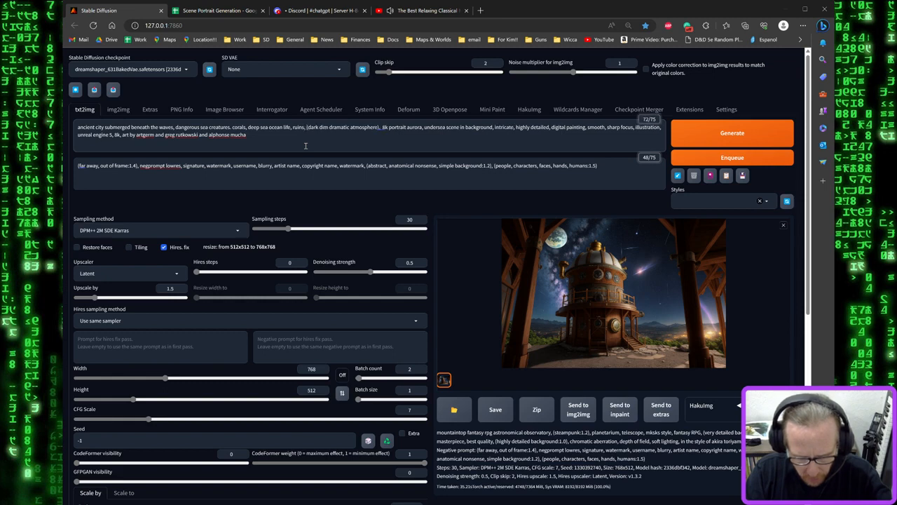
{"action": "type", "text": "statues"}
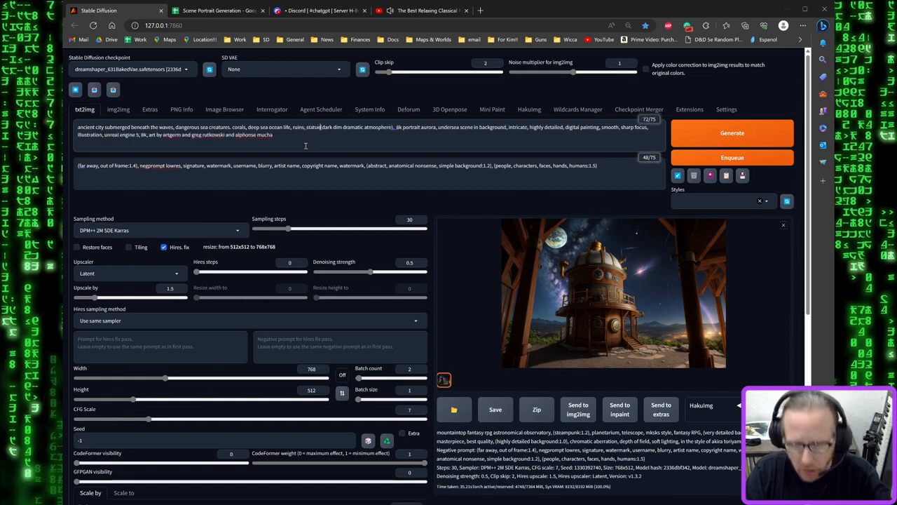
{"action": "type", "text": ","}
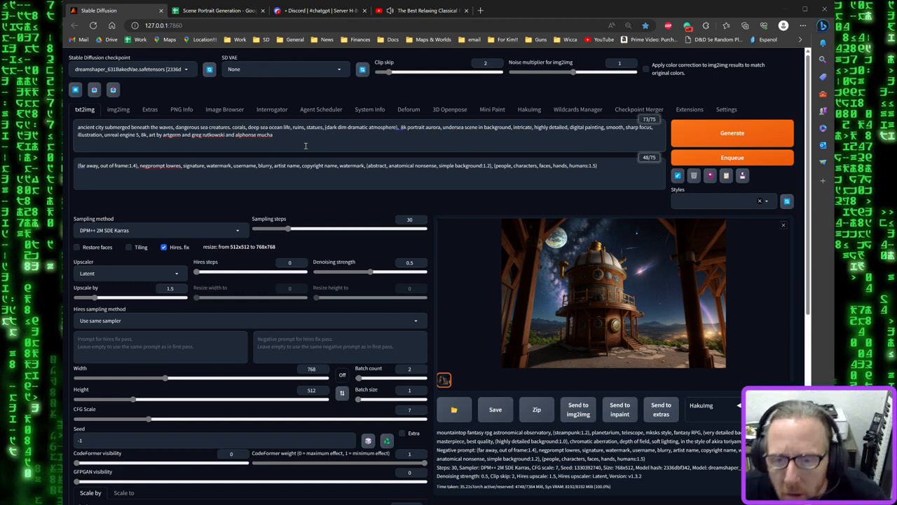
{"action": "left_click", "coordinate": [734, 133]}
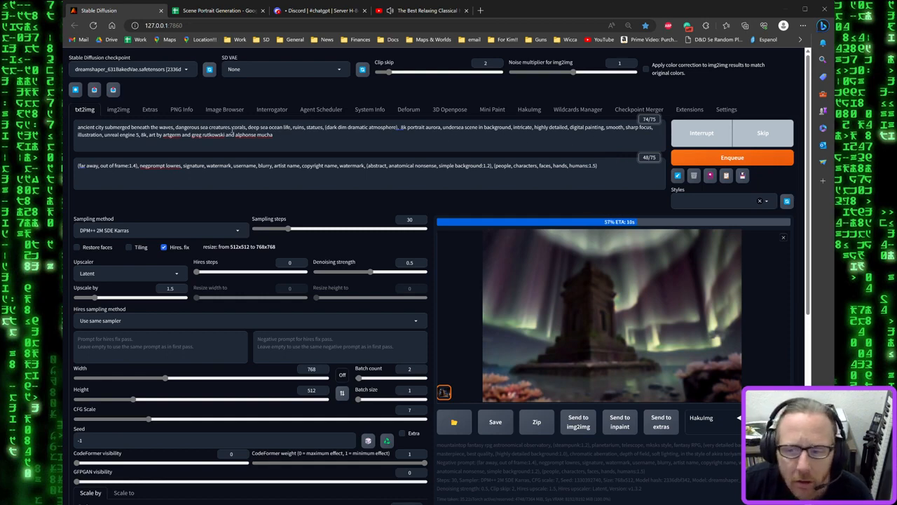
Change "undersea scene in background" to "underwater ocean scene in background" in the positive prompt
{"action": "left_click", "coordinate": [443, 128]}
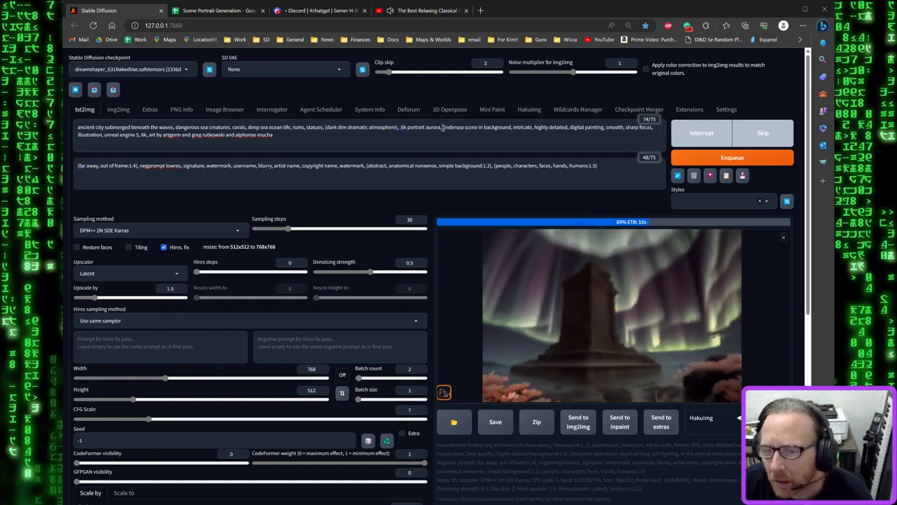
{"action": "left_click_drag", "start_coordinate": [455, 128], "coordinate": [462, 128]}
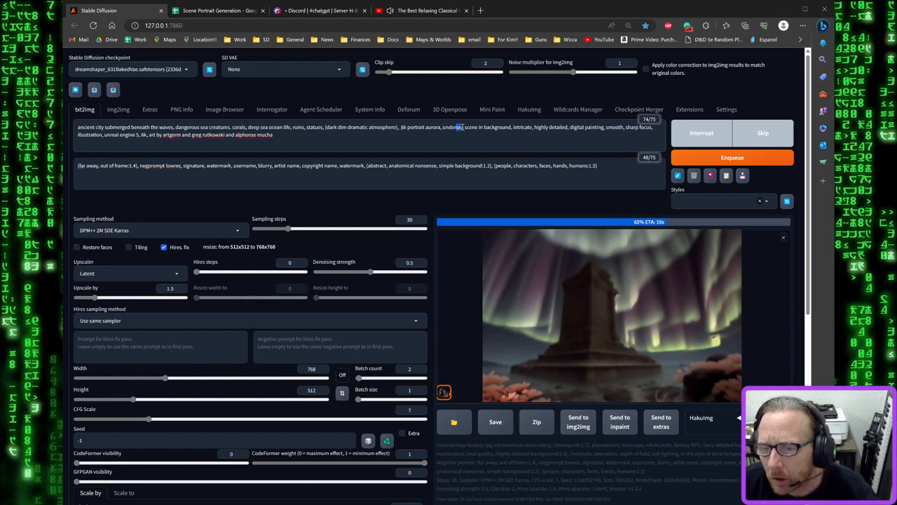
{"action": "type", "text": "wa"}
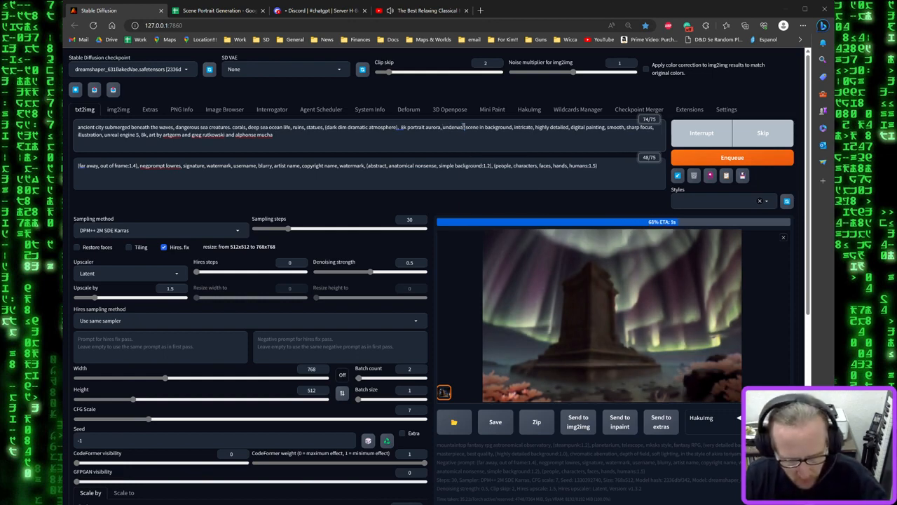
{"action": "type", "text": "ter"}
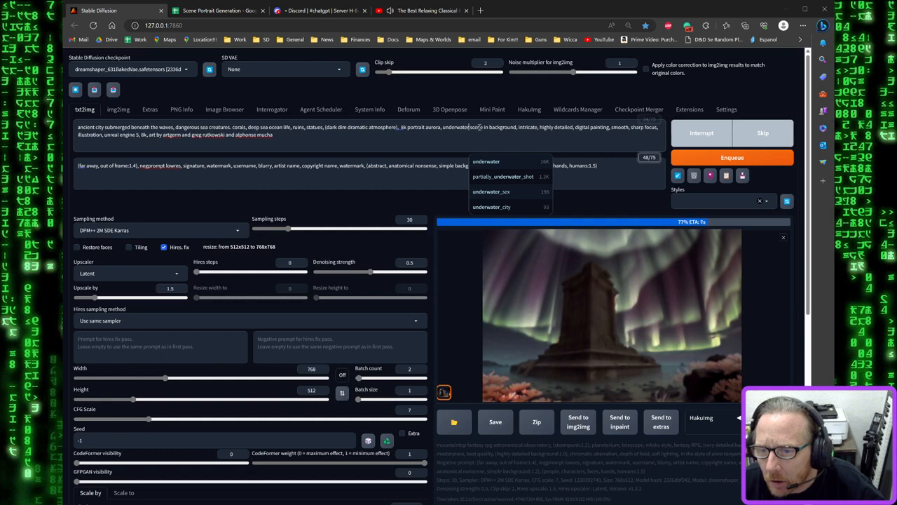
{"action": "left_click_drag", "start_coordinate": [469, 127], "coordinate": [483, 128]}
{"action": "type", "text": "ocean"}
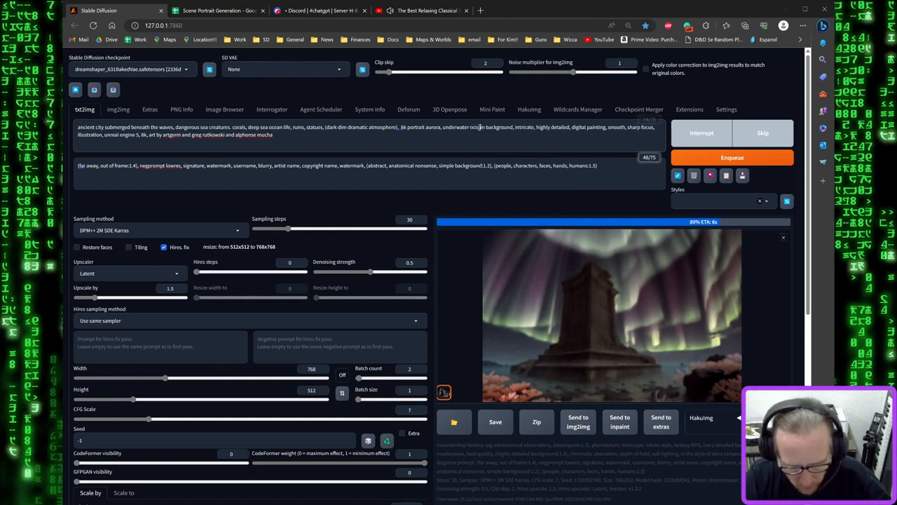
{"action": "type", "text": " scene in"}
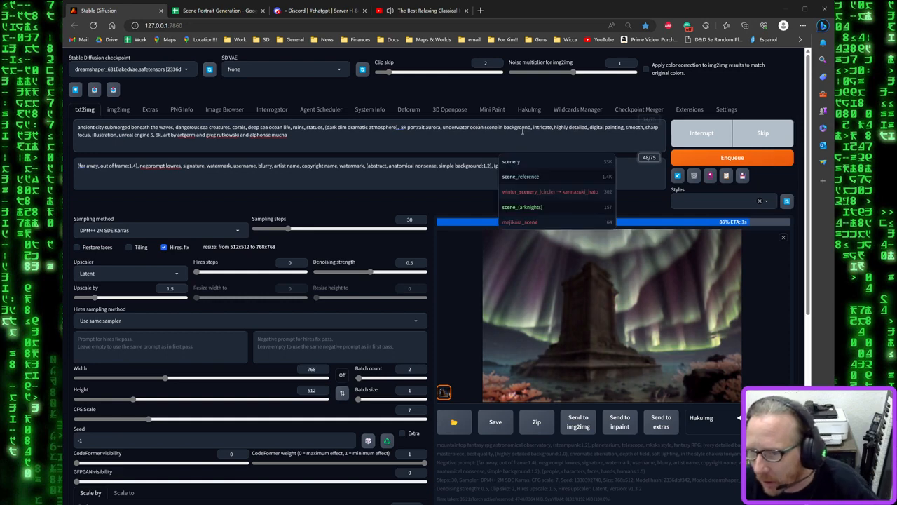
{"action": "left_click", "coordinate": [572, 141]}
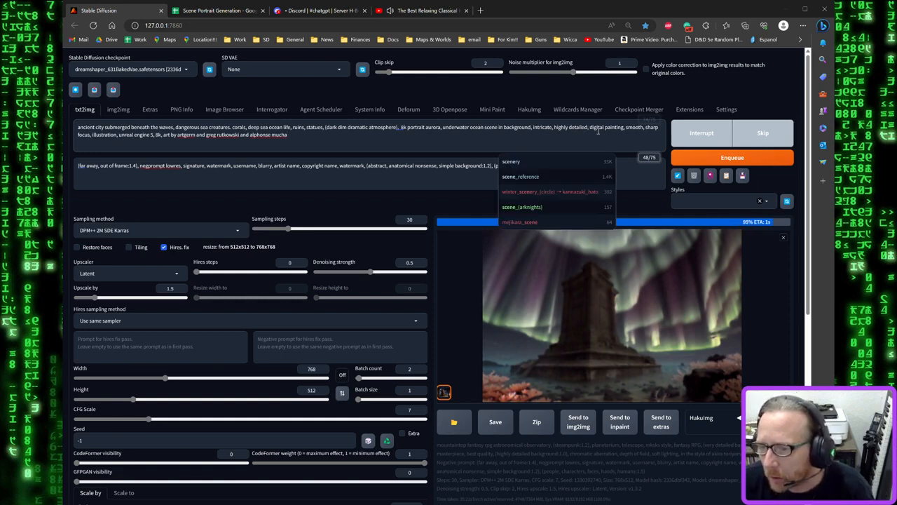
{"action": "left_click", "coordinate": [753, 259]}
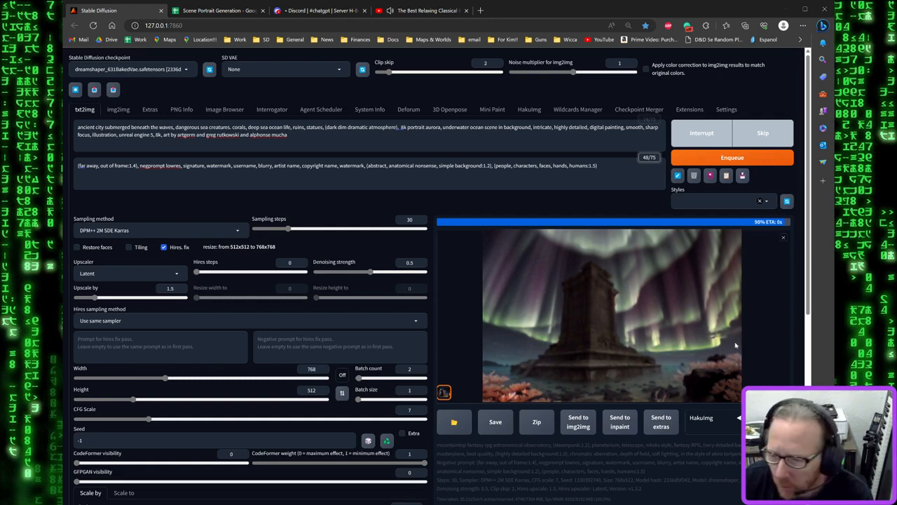
View the generated ruins image enlarged and generate another one from the revised prompt
{"action": "left_click", "coordinate": [614, 301]}
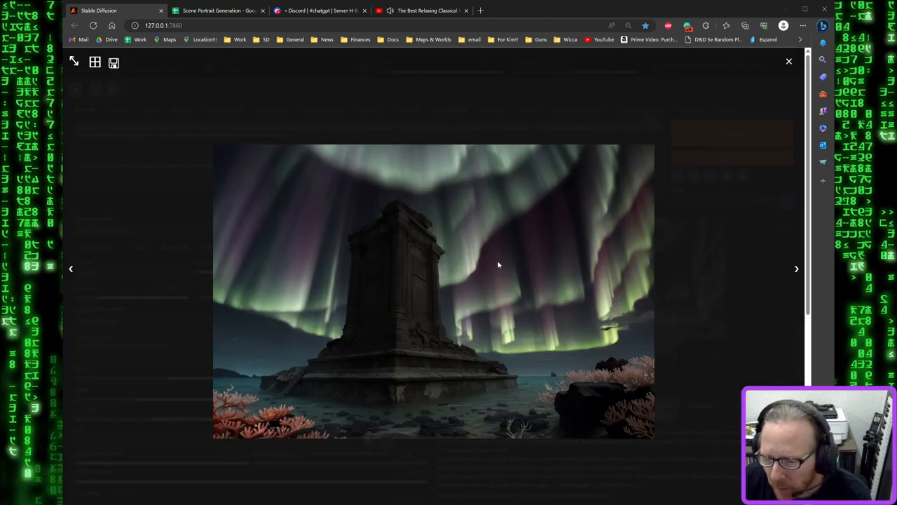
{"action": "left_click", "coordinate": [699, 344]}
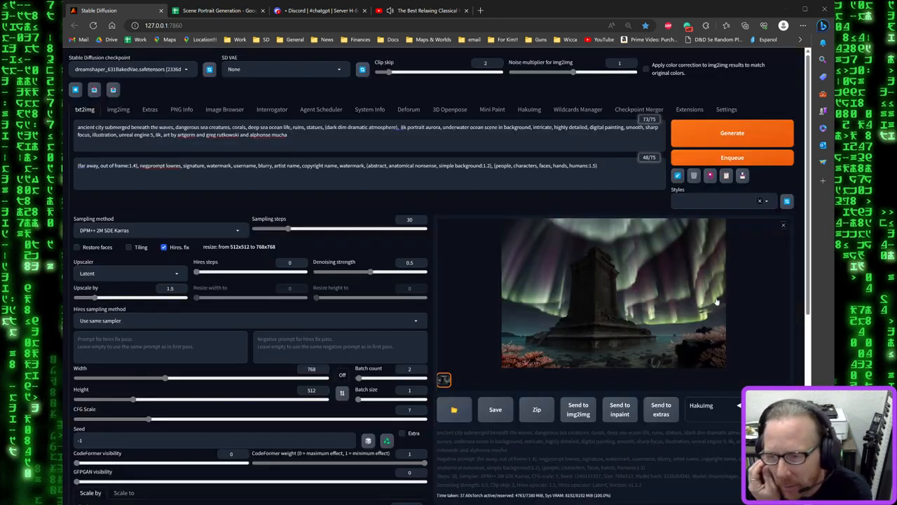
{"action": "left_click", "coordinate": [701, 133]}
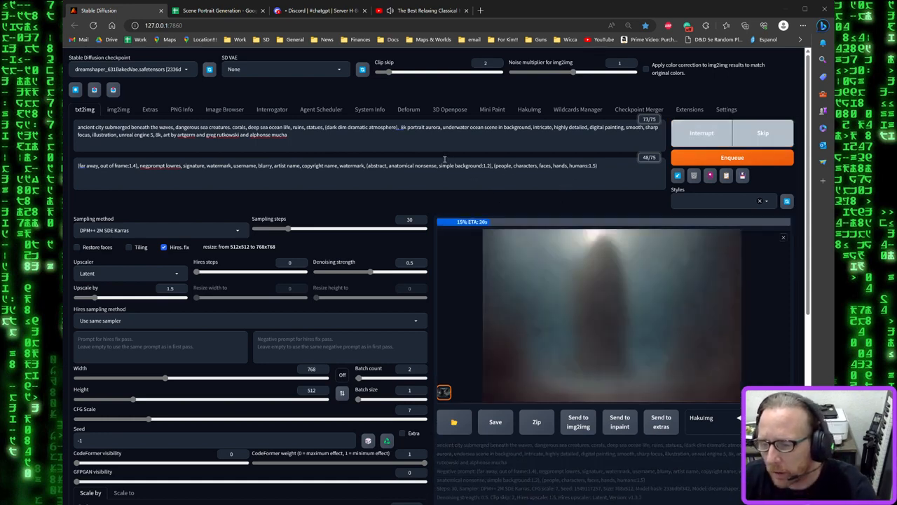
Delete "8k portrait aurora," from the positive prompt and view the finished underwater ruins image enlarged
{"action": "left_click_drag", "start_coordinate": [443, 128], "coordinate": [401, 127]}
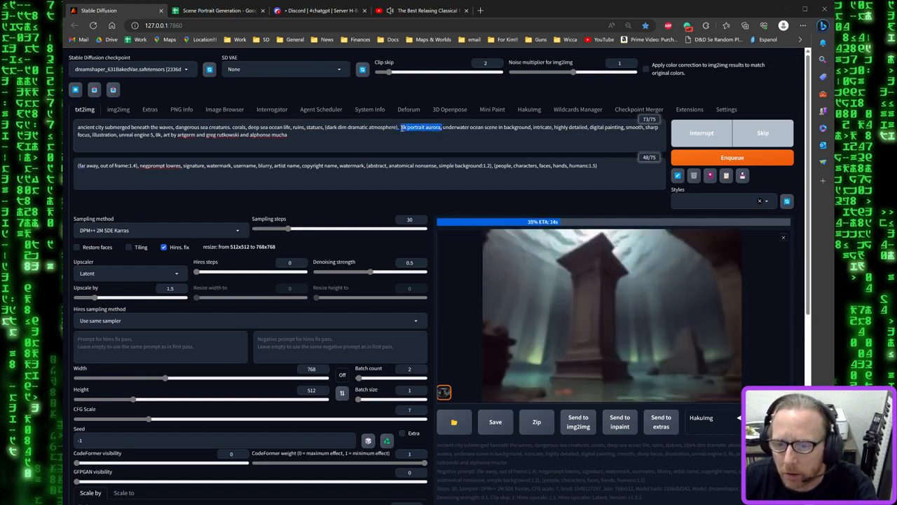
{"action": "key", "text": "BackSpace"}
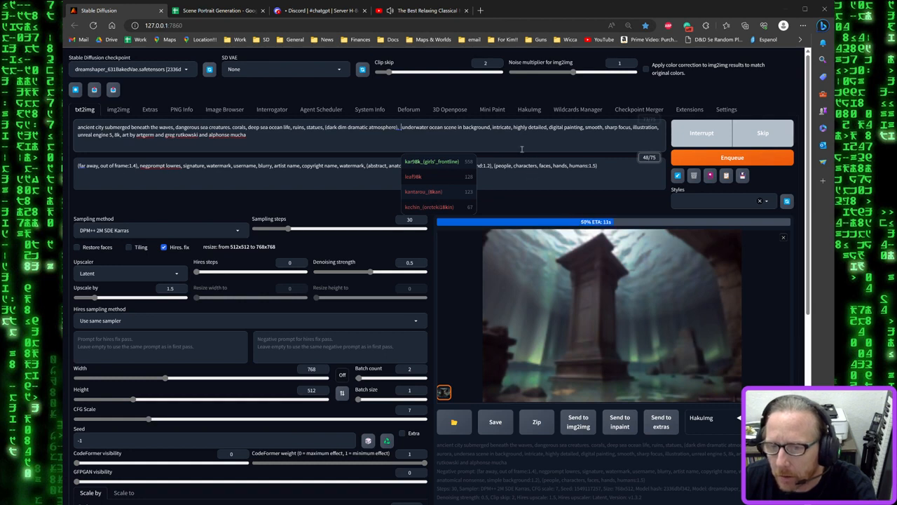
{"action": "key", "text": "Escape"}
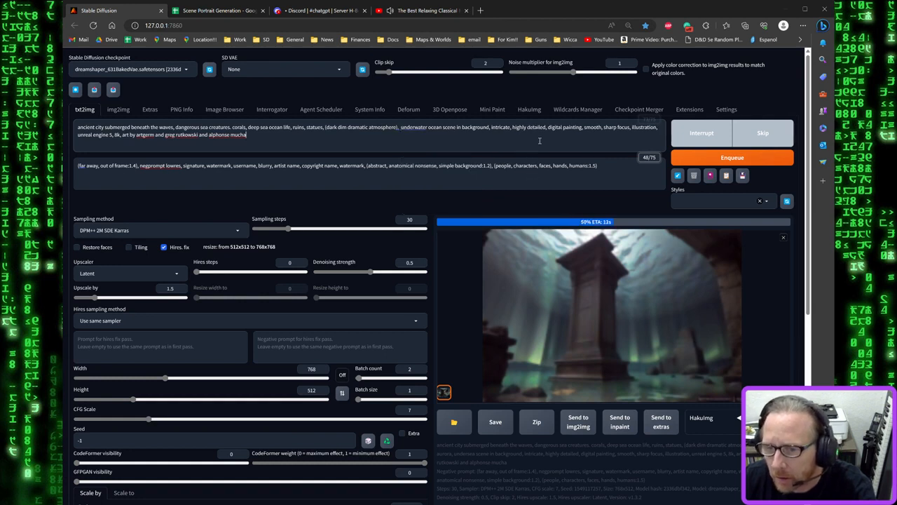
{"action": "left_click", "coordinate": [550, 178]}
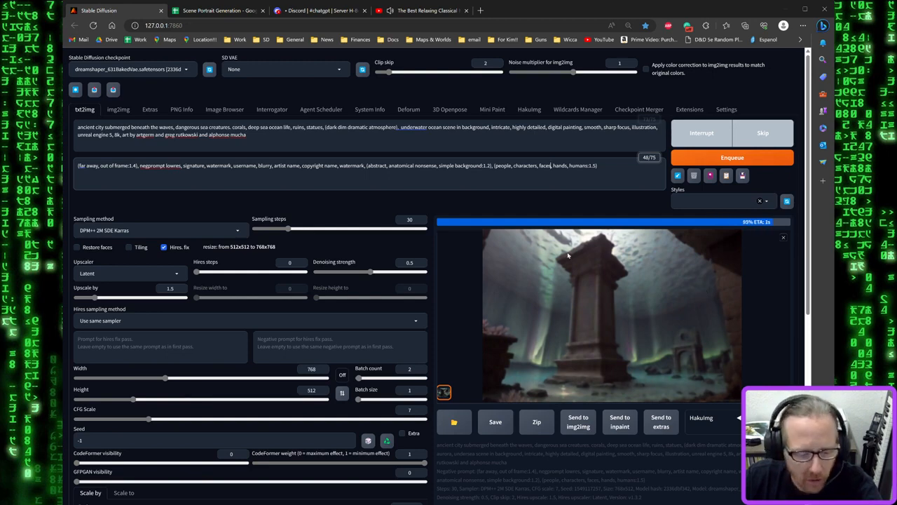
{"action": "left_click", "coordinate": [596, 282]}
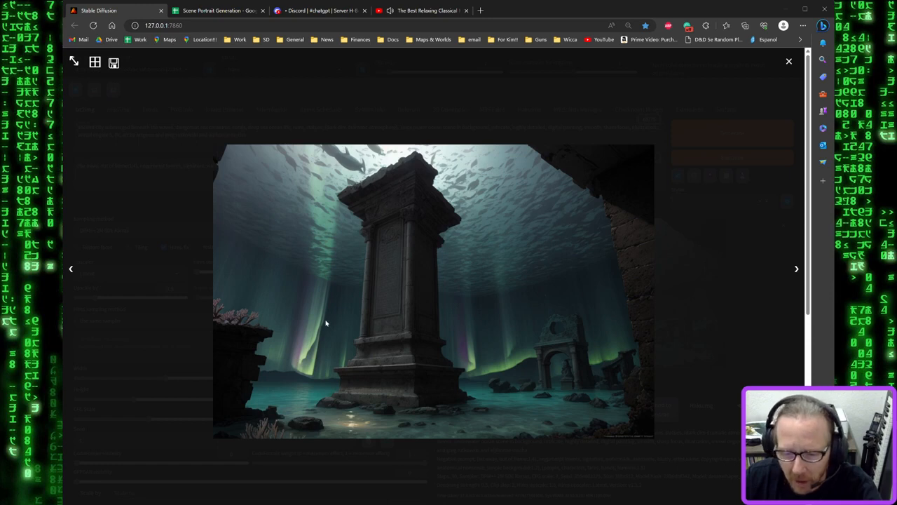
{"action": "left_click", "coordinate": [690, 389]}
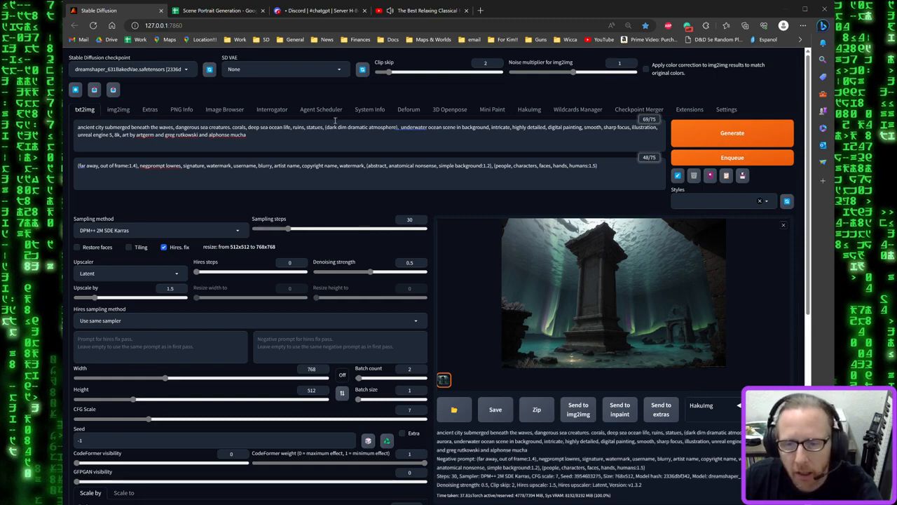
Refresh the Image Browser's txt2img gallery, select the mountaintop observatory image and view it enlarged
{"action": "left_click", "coordinate": [223, 110]}
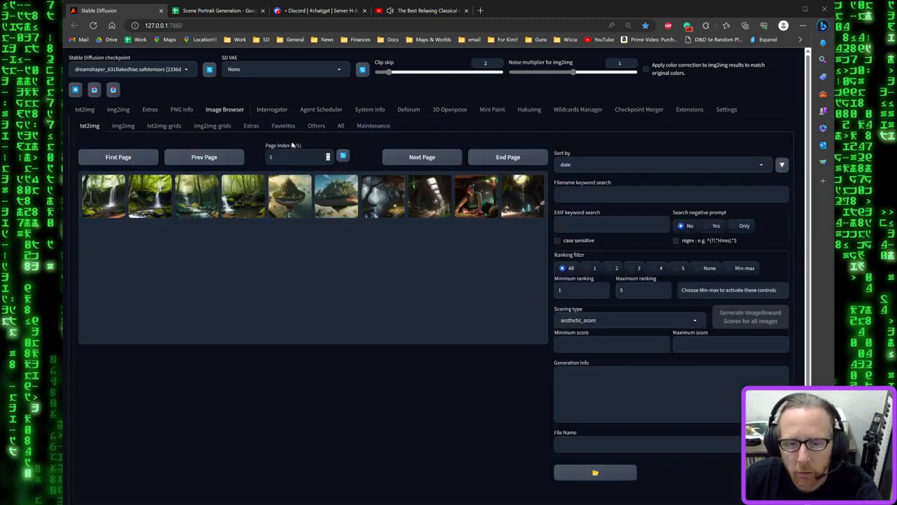
{"action": "left_click", "coordinate": [343, 156]}
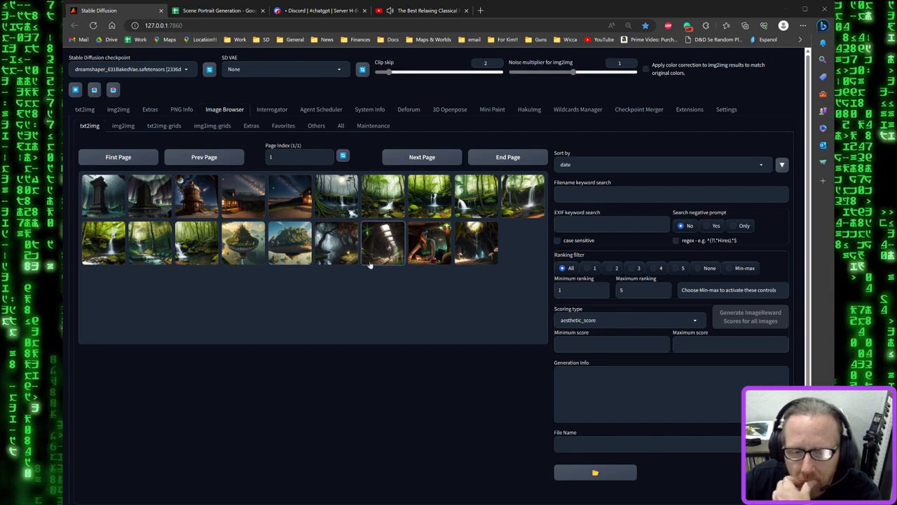
{"action": "left_click", "coordinate": [204, 211]}
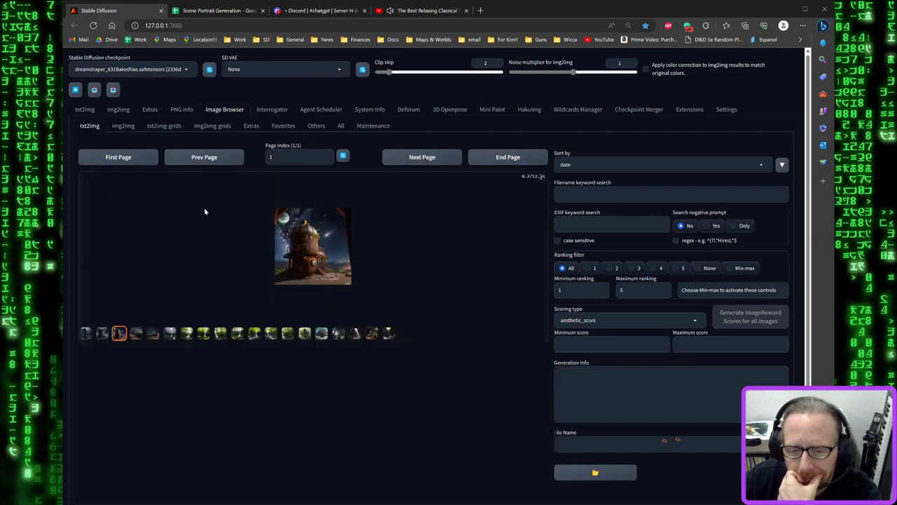
{"action": "left_click", "coordinate": [277, 231]}
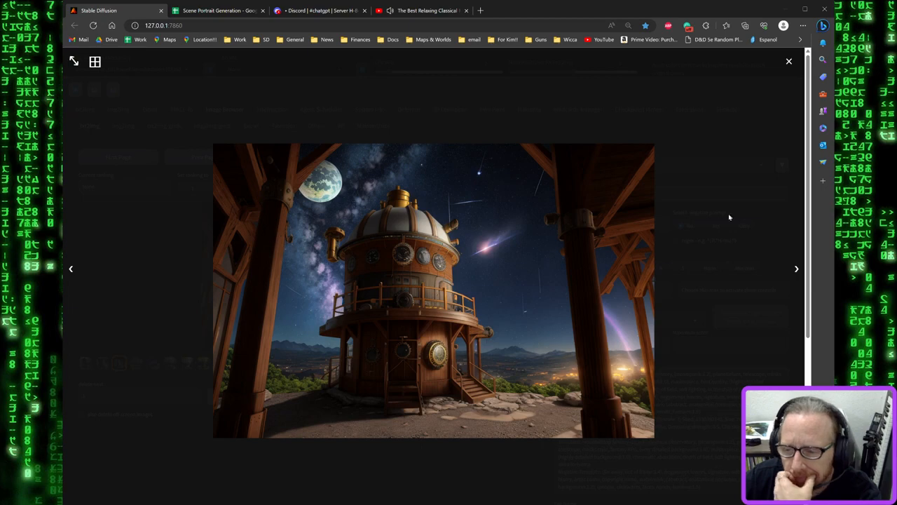
{"action": "left_click", "coordinate": [753, 216]}
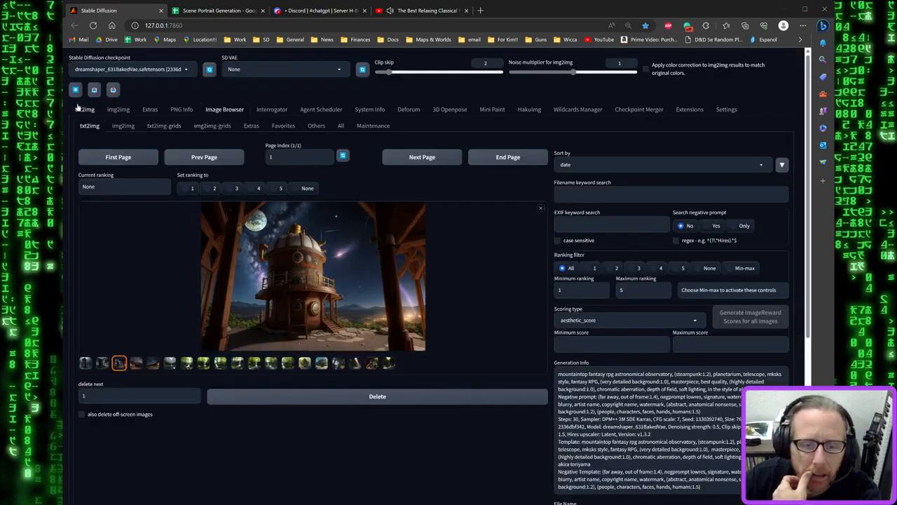
Send the selected observatory image to Extras and set its resize factor to 3
{"action": "scroll", "coordinate": [525, 265], "scroll_direction": "down", "scroll_amount": 3}
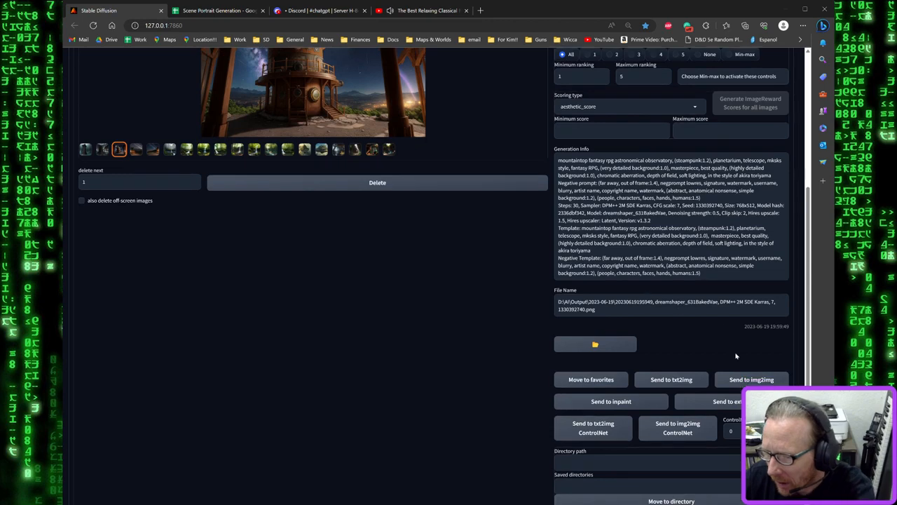
{"action": "left_click", "coordinate": [686, 403]}
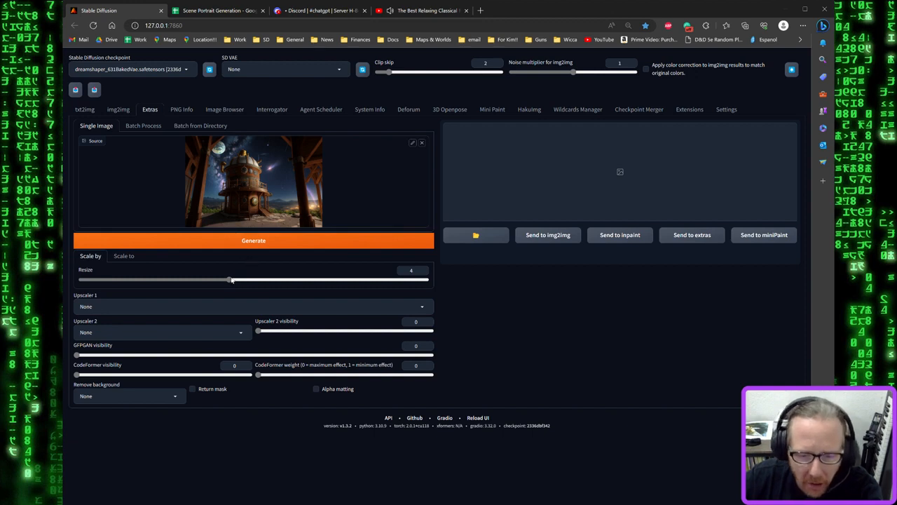
{"action": "left_click_drag", "start_coordinate": [229, 282], "coordinate": [180, 290]}
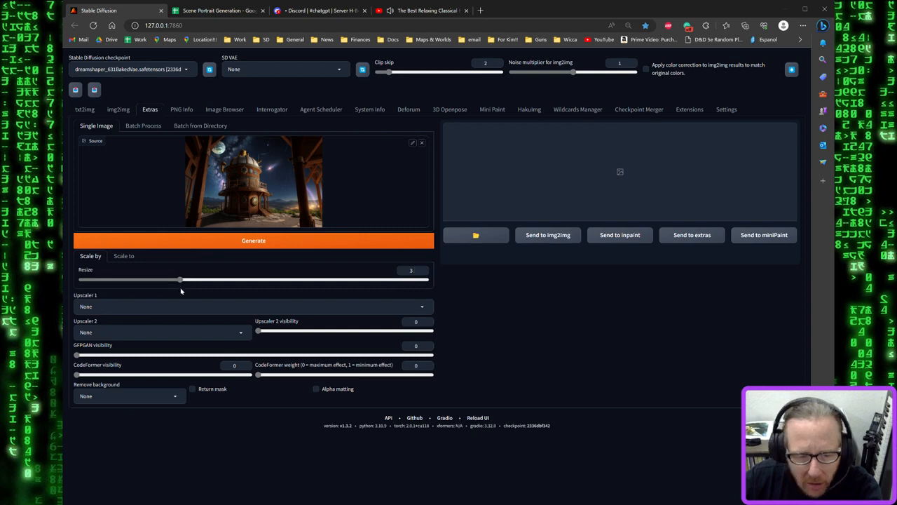
Upscale the observatory image using 2xESRGAN as the first upscaler
{"action": "left_click", "coordinate": [182, 303]}
{"action": "scroll", "coordinate": [164, 270], "scroll_direction": "down", "scroll_amount": 5}
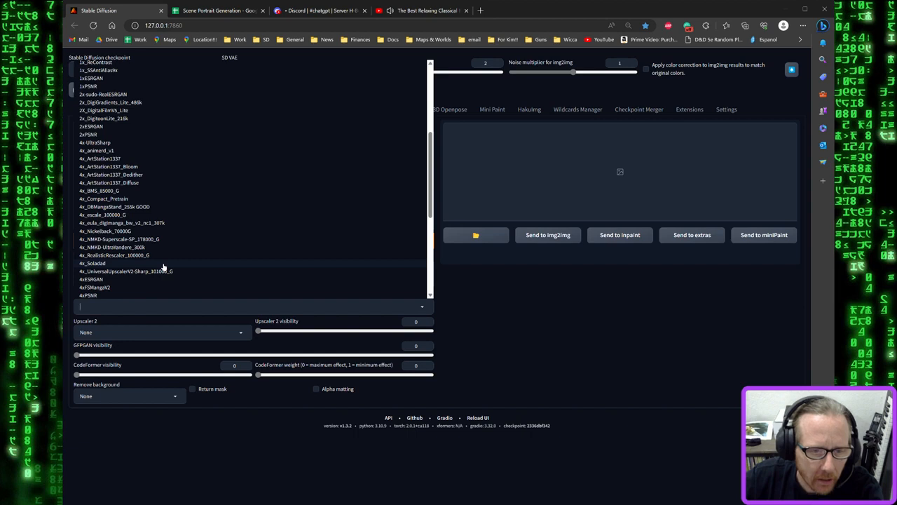
{"action": "left_click", "coordinate": [111, 127]}
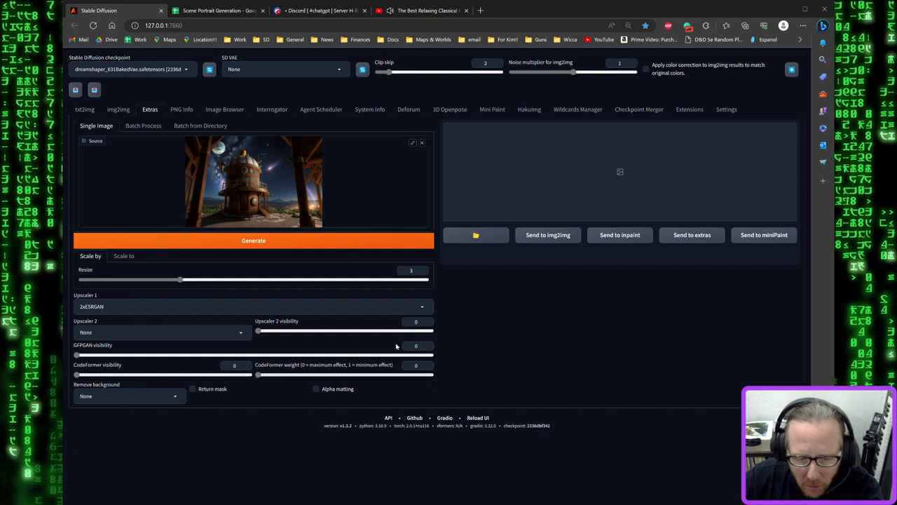
{"action": "left_click", "coordinate": [287, 238]}
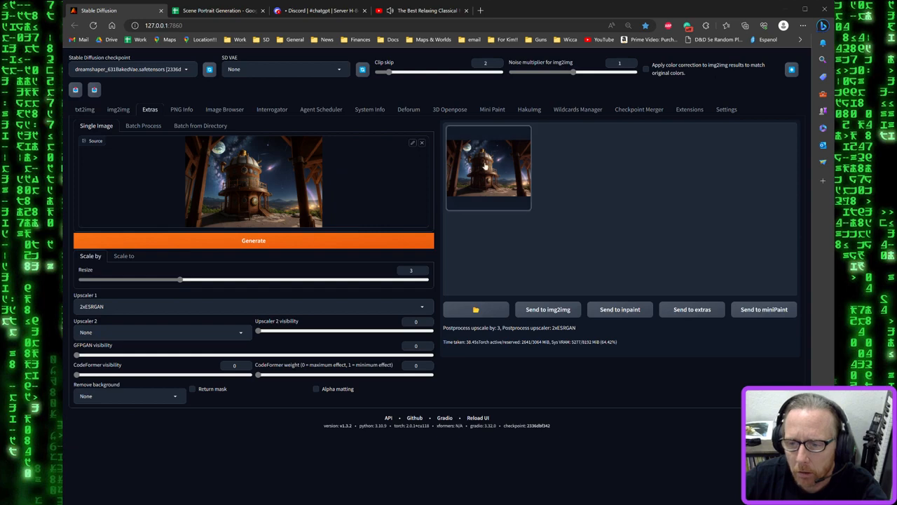
View the upscaled observatory image at full size and examine the sky, dome, balcony and stairs for detail quality
{"action": "left_click", "coordinate": [484, 167]}
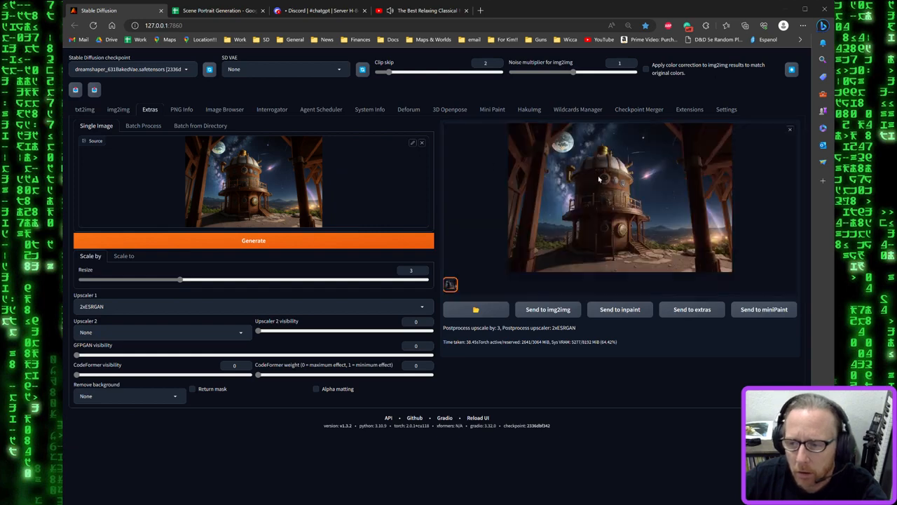
{"action": "left_click", "coordinate": [597, 180]}
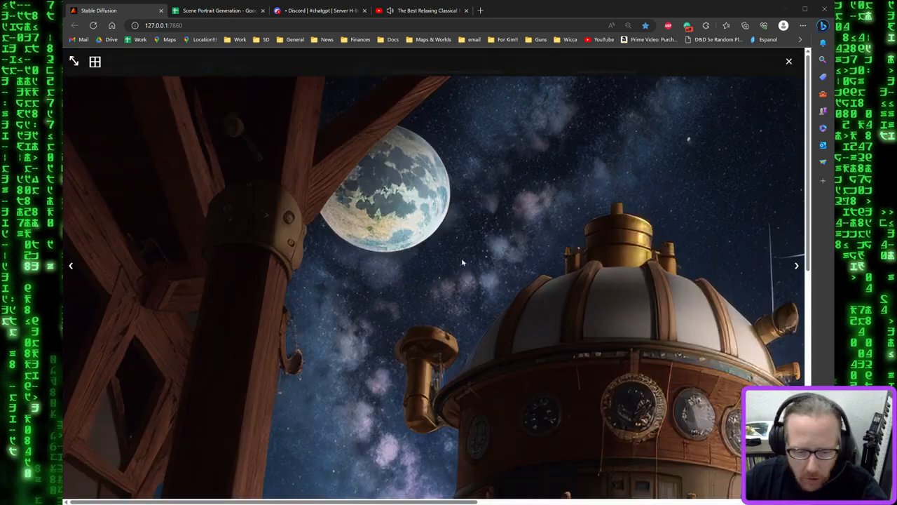
{"action": "scroll", "coordinate": [457, 266], "scroll_direction": "down", "scroll_amount": 2}
{"action": "scroll", "coordinate": [458, 266], "scroll_direction": "down", "scroll_amount": 4}
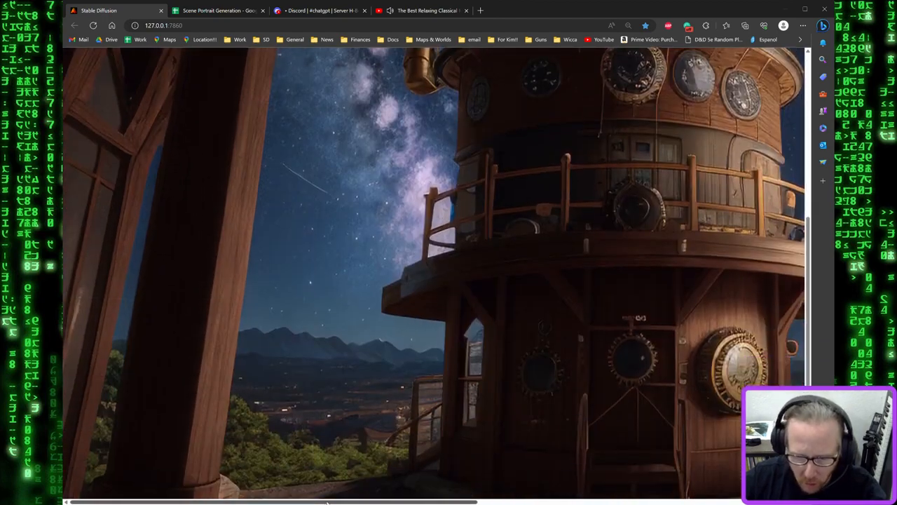
{"action": "left_click_drag", "start_coordinate": [327, 502], "coordinate": [488, 502]}
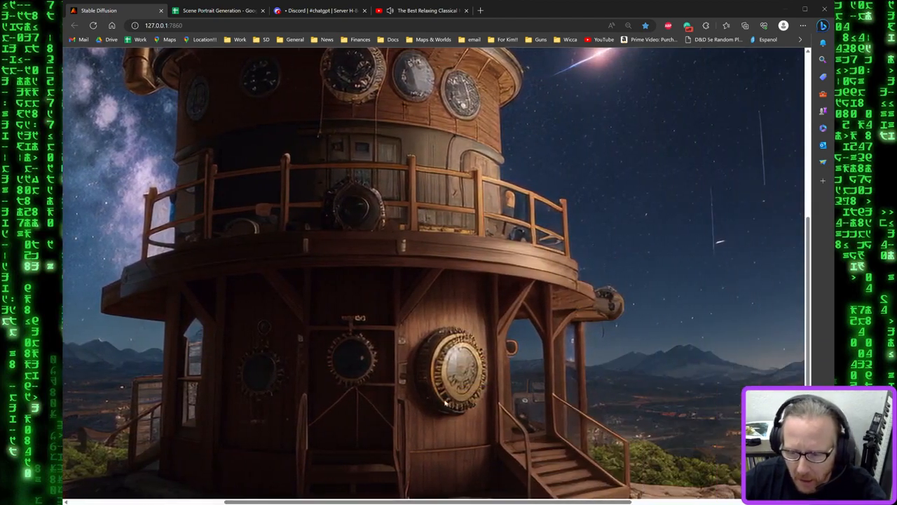
{"action": "scroll", "coordinate": [453, 366], "scroll_direction": "up", "scroll_amount": 4}
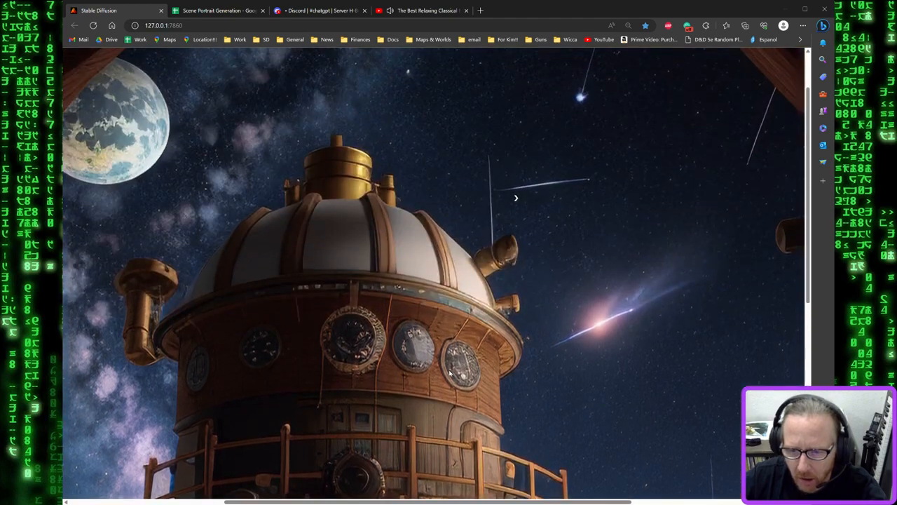
{"action": "scroll", "coordinate": [421, 377], "scroll_direction": "down", "scroll_amount": 2}
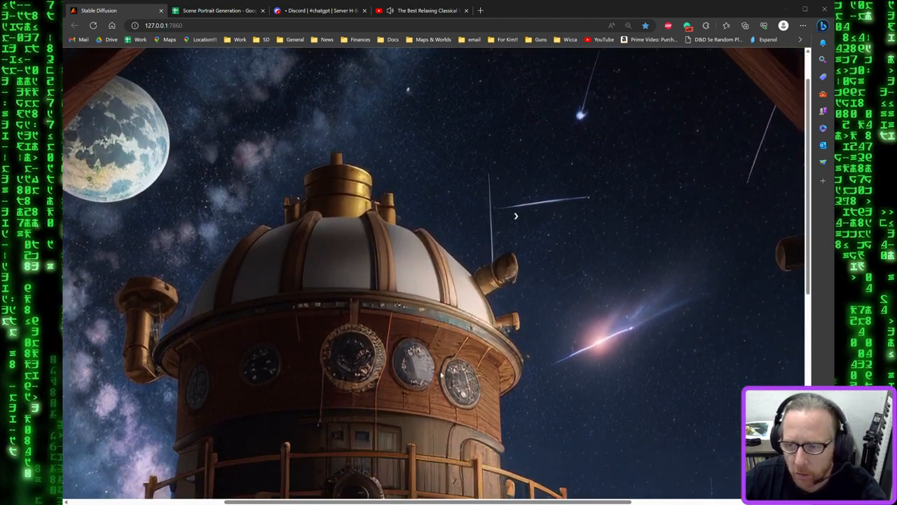
{"action": "scroll", "coordinate": [417, 378], "scroll_direction": "down", "scroll_amount": 3}
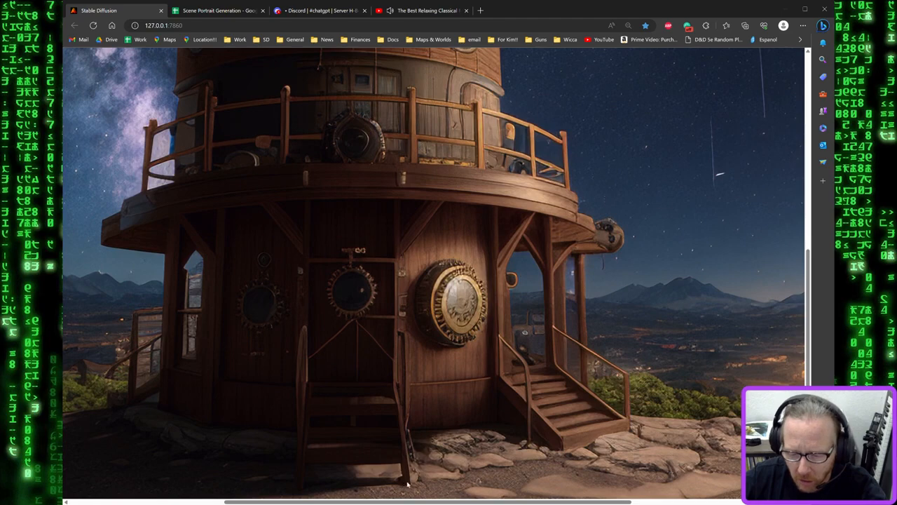
{"action": "scroll", "coordinate": [406, 483], "scroll_direction": "down", "scroll_amount": 1}
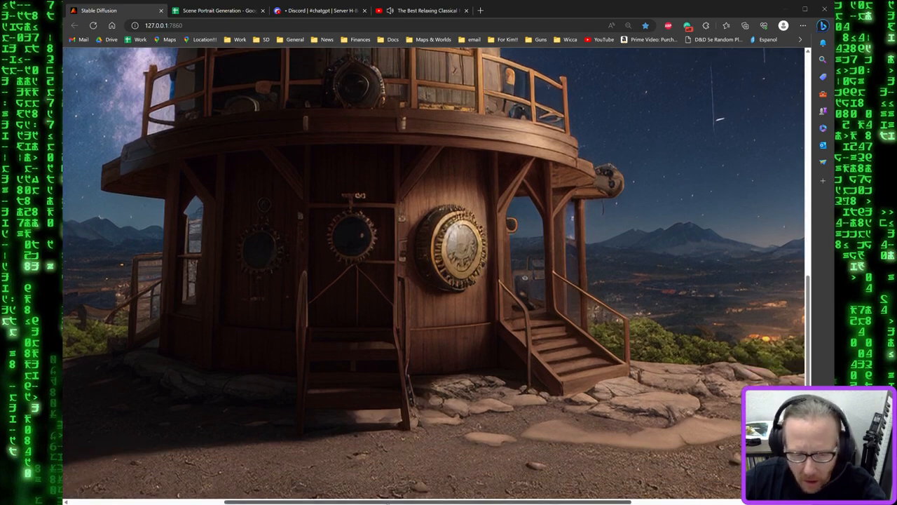
{"action": "left_click_drag", "start_coordinate": [388, 502], "coordinate": [306, 491]}
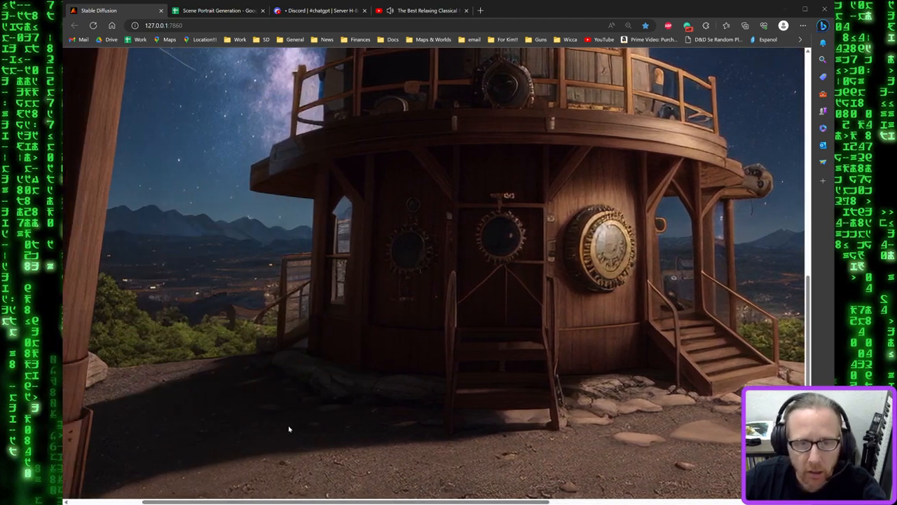
{"action": "left_click", "coordinate": [281, 270]}
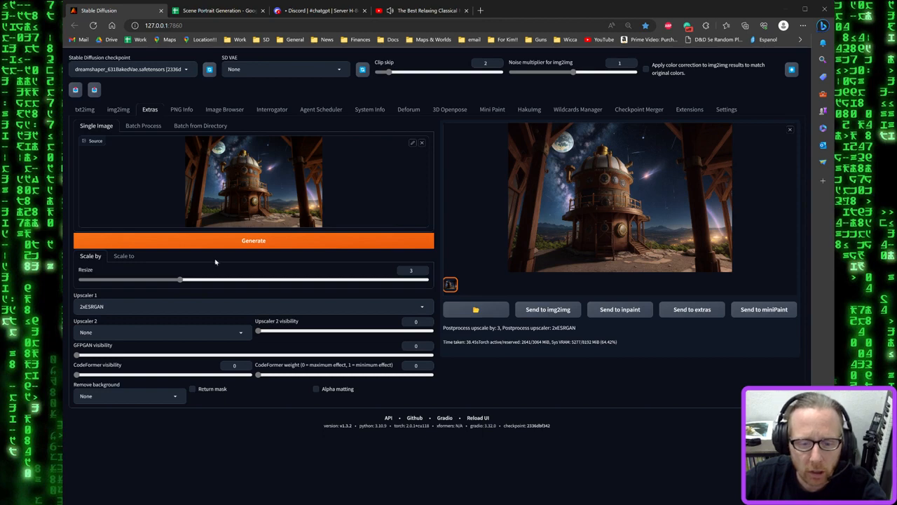
Change the first upscaler to R-ESRGAN 4x+ Anime6B and upscale the observatory image again
{"action": "left_click", "coordinate": [181, 306]}
{"action": "scroll", "coordinate": [160, 295], "scroll_direction": "down", "scroll_amount": 5}
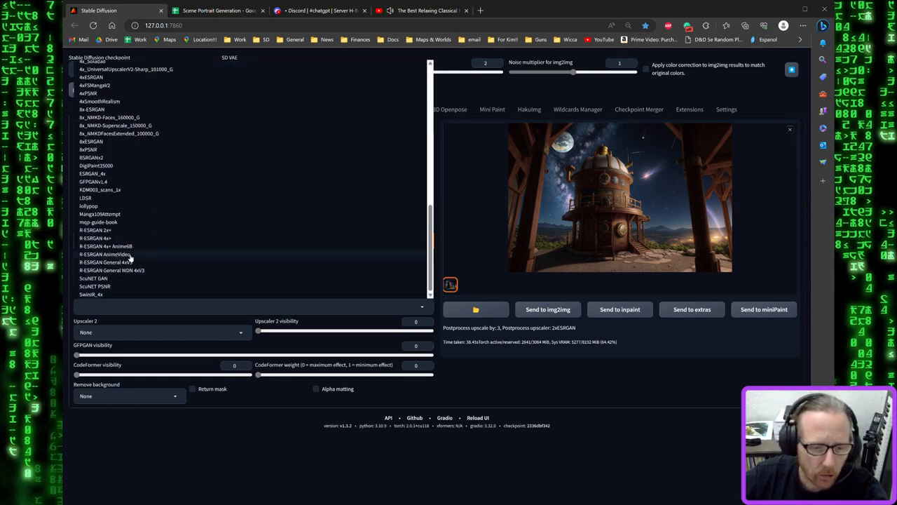
{"action": "left_click", "coordinate": [128, 247]}
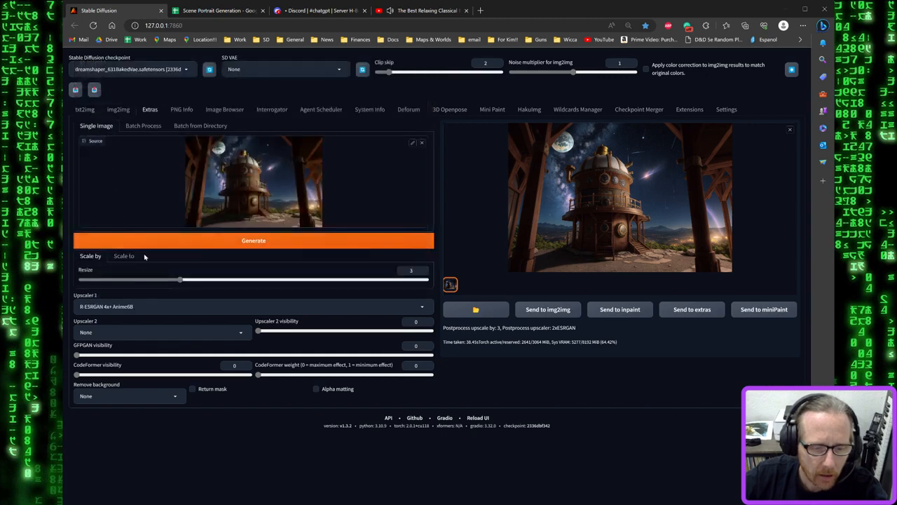
{"action": "left_click", "coordinate": [203, 242]}
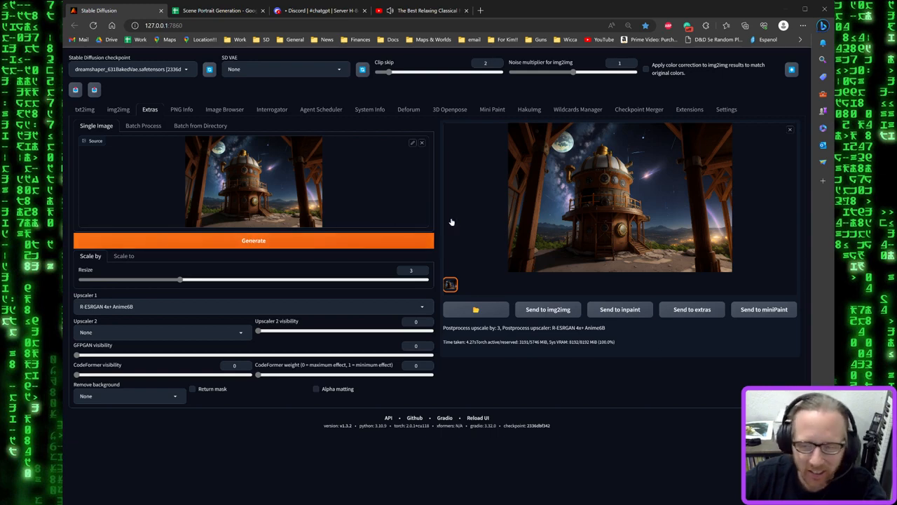
Inspect the R-ESRGAN 4x+ Anime6B observatory result at full size, from the dome down to the ground
{"action": "left_click", "coordinate": [596, 201]}
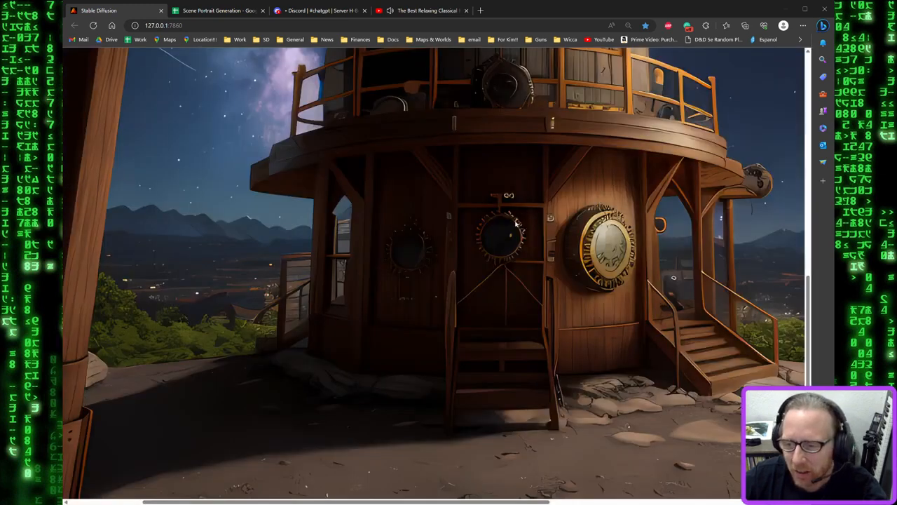
{"action": "scroll", "coordinate": [555, 256], "scroll_direction": "up", "scroll_amount": 5}
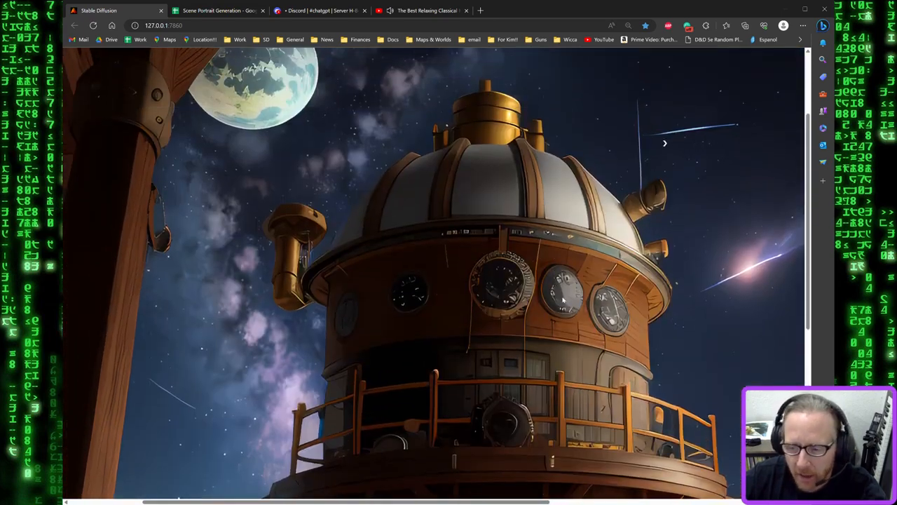
{"action": "scroll", "coordinate": [562, 300], "scroll_direction": "down", "scroll_amount": 3}
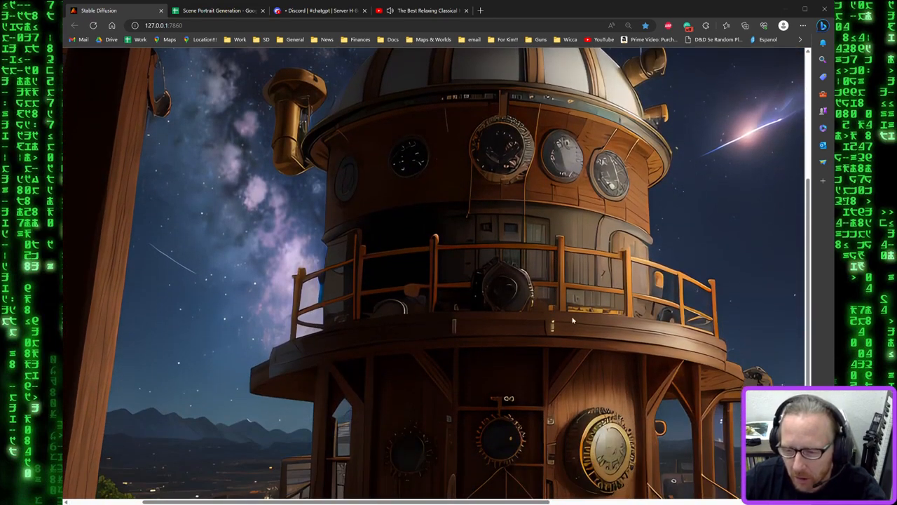
{"action": "scroll", "coordinate": [573, 320], "scroll_direction": "down", "scroll_amount": 3}
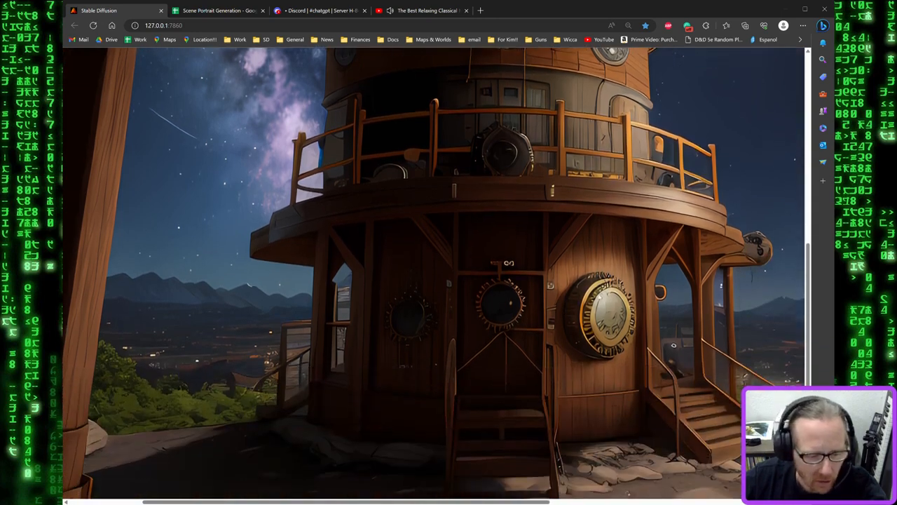
{"action": "left_click", "coordinate": [558, 306]}
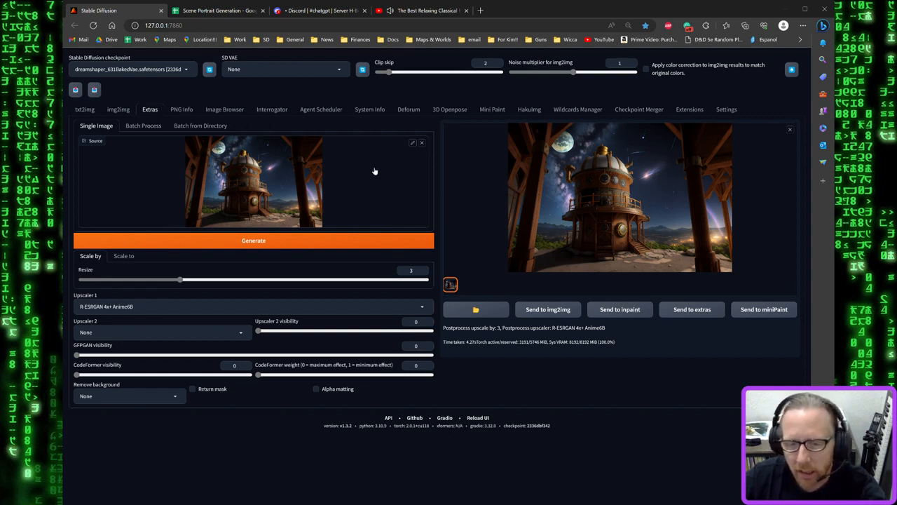
Send the upscaled observatory image to inpainting and set the inpaint area to Only masked
{"action": "left_click", "coordinate": [620, 309]}
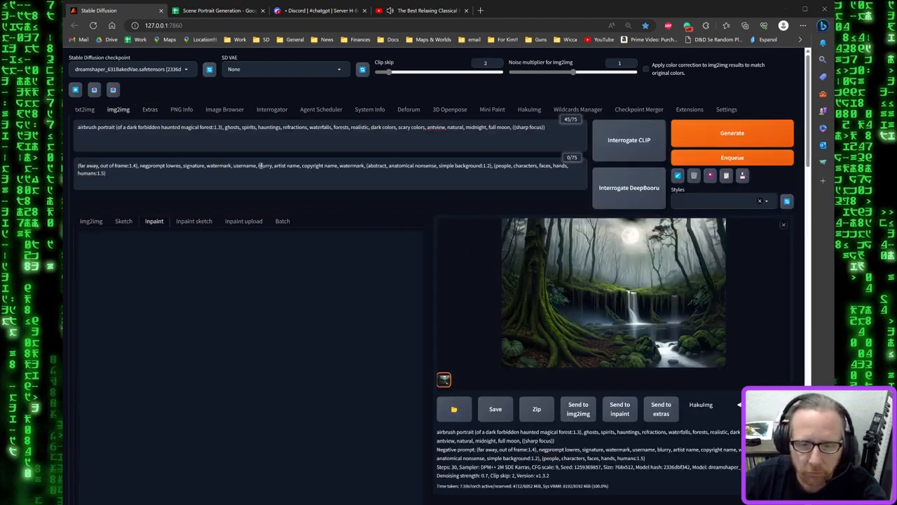
{"action": "scroll", "coordinate": [348, 196], "scroll_direction": "down", "scroll_amount": 3}
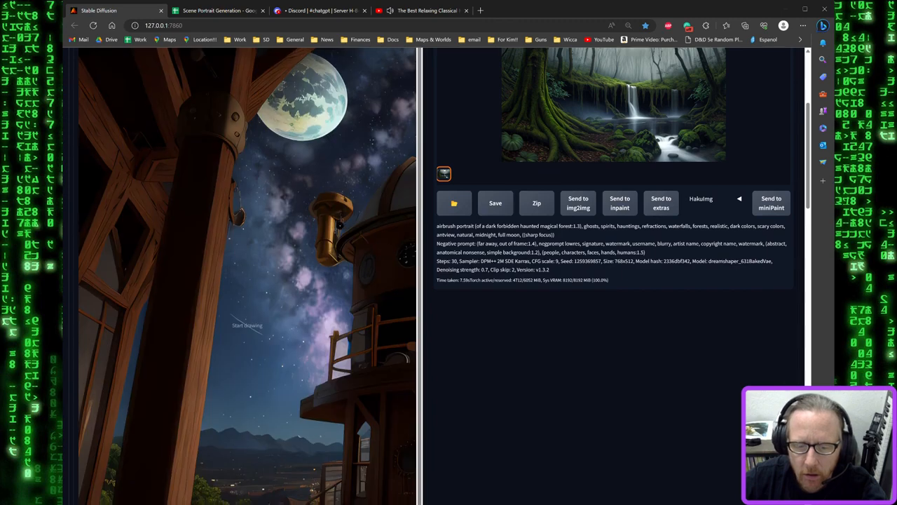
{"action": "scroll", "coordinate": [313, 432], "scroll_direction": "down", "scroll_amount": 5}
{"action": "scroll", "coordinate": [365, 389], "scroll_direction": "up", "scroll_amount": 1}
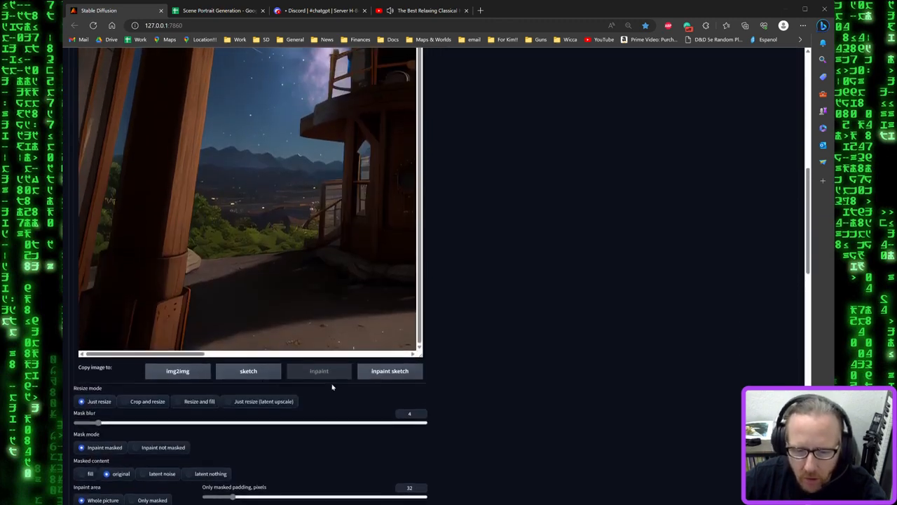
{"action": "left_click_drag", "start_coordinate": [193, 362], "coordinate": [334, 376]}
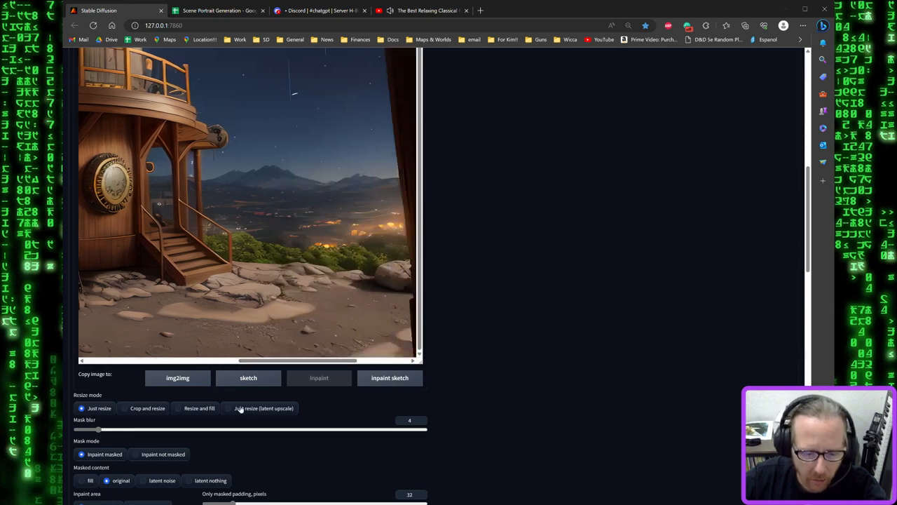
{"action": "scroll", "coordinate": [210, 403], "scroll_direction": "down", "scroll_amount": 2}
{"action": "left_click", "coordinate": [161, 370]}
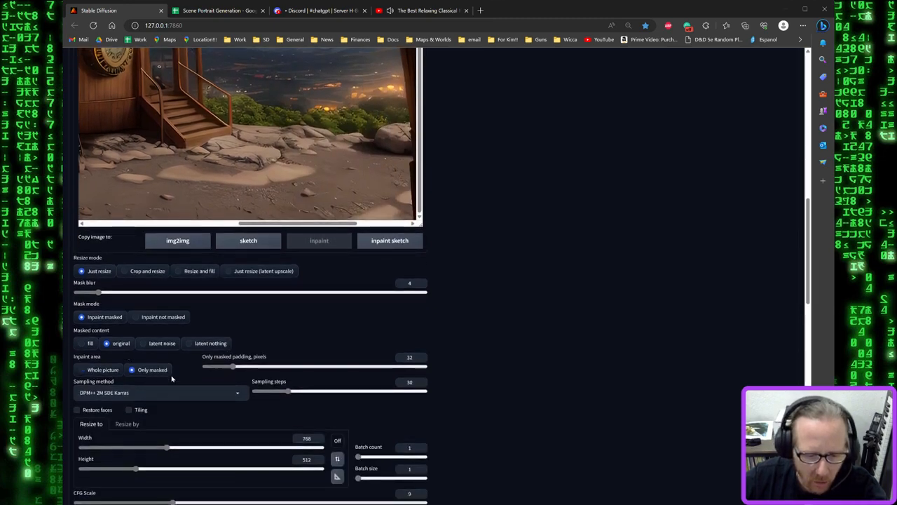
Set the inpainting height to 768, the CFG scale to 7 and the batch count to 8
{"action": "scroll", "coordinate": [291, 375], "scroll_direction": "down", "scroll_amount": 3}
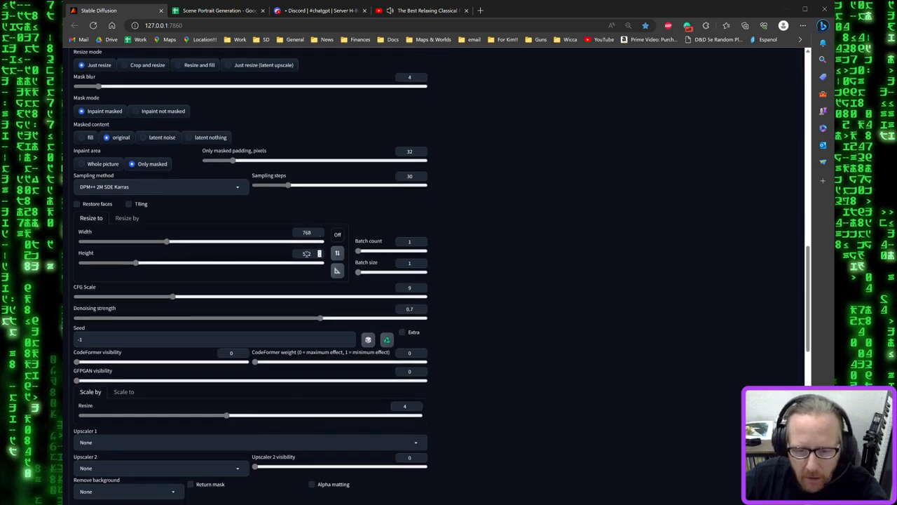
{"action": "left_click", "coordinate": [306, 253]}
{"action": "type", "text": "768"}
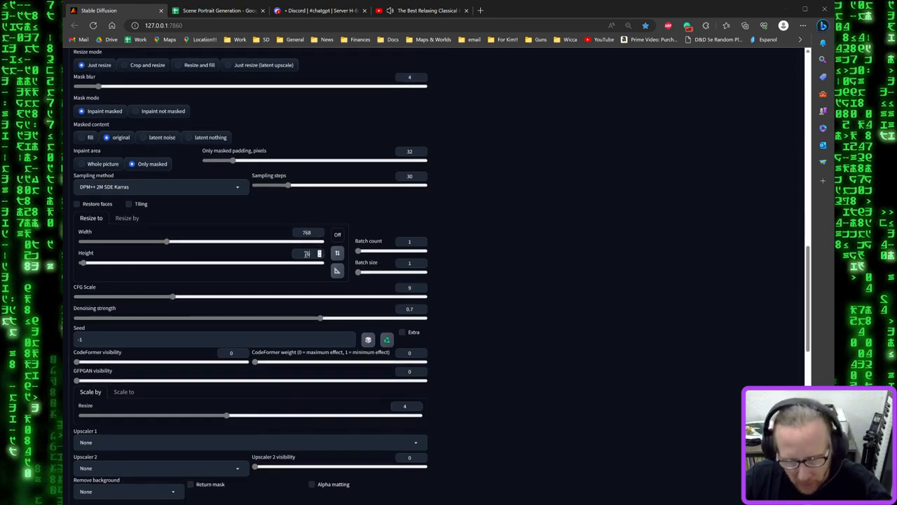
{"action": "left_click", "coordinate": [474, 262]}
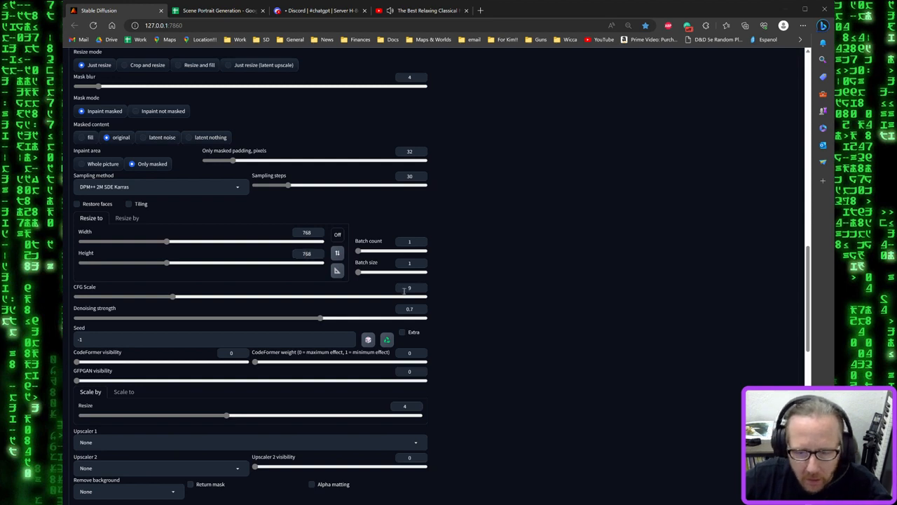
{"action": "left_click_drag", "start_coordinate": [173, 297], "coordinate": [149, 299]}
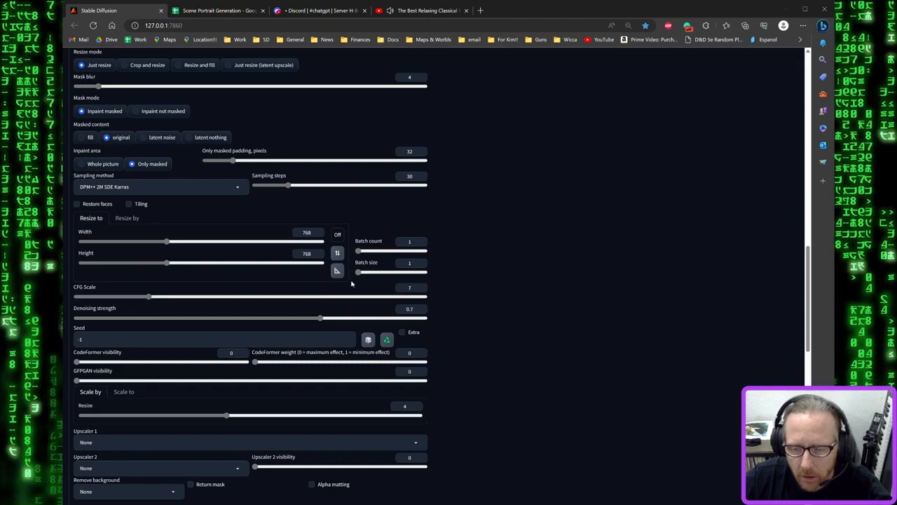
{"action": "left_click_drag", "start_coordinate": [358, 251], "coordinate": [362, 254]}
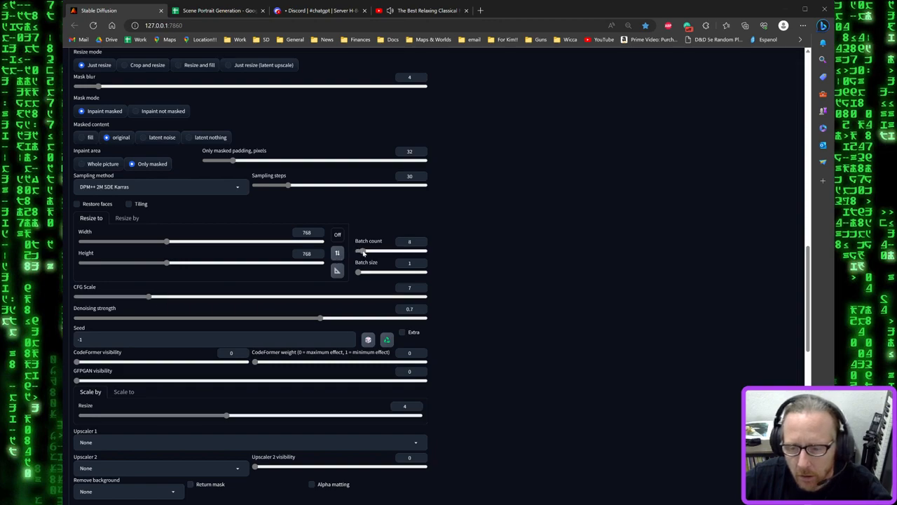
{"action": "scroll", "coordinate": [474, 303], "scroll_direction": "up", "scroll_amount": 10}
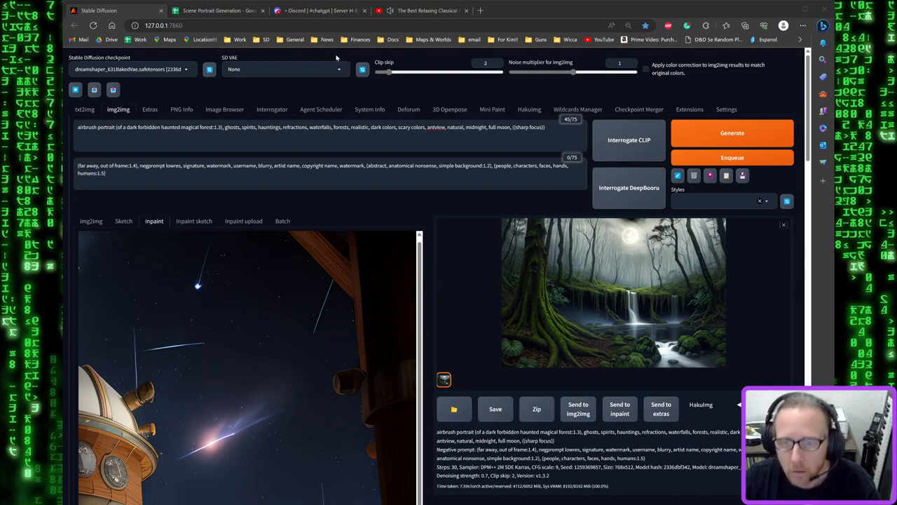
Paste the copied older male archwizard prompt into cell C33 of the Scene Portrait Generation spreadsheet
{"action": "left_click", "coordinate": [708, 11]}
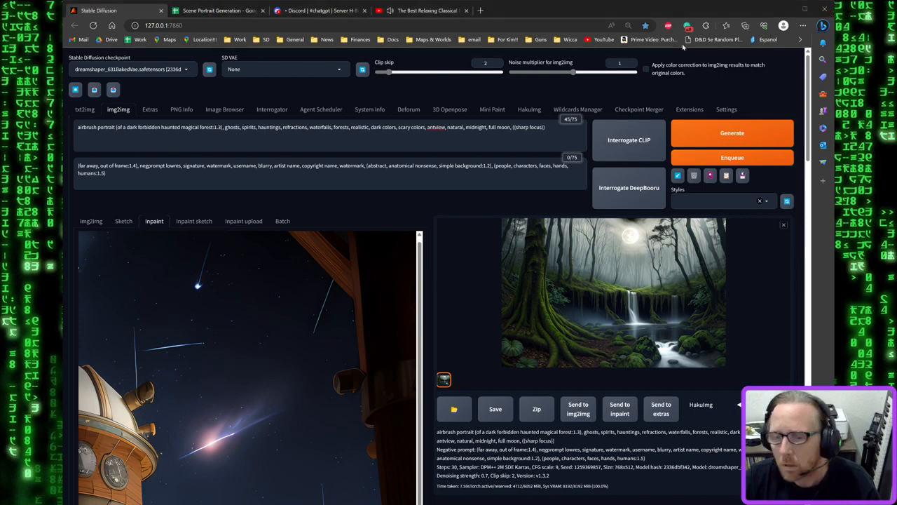
{"action": "left_click", "coordinate": [236, 10]}
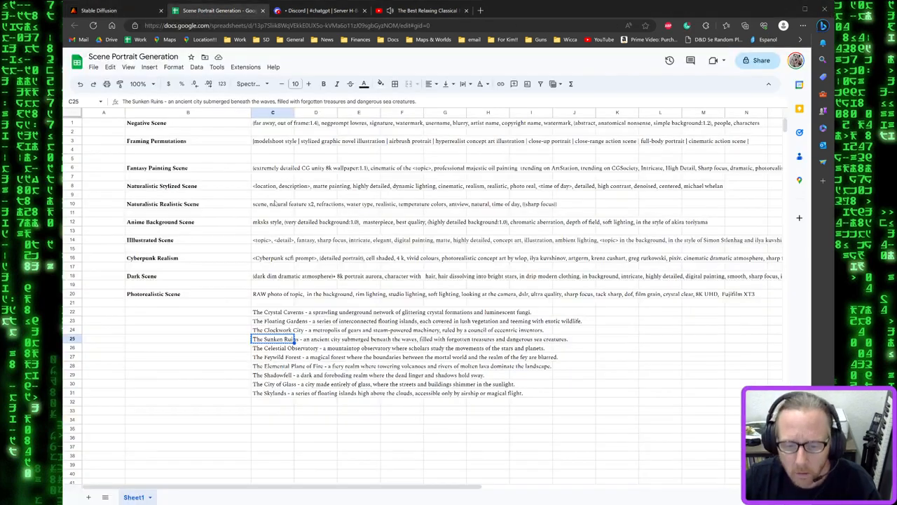
{"action": "left_click", "coordinate": [281, 411]}
{"action": "key", "text": "ctrl+v"}
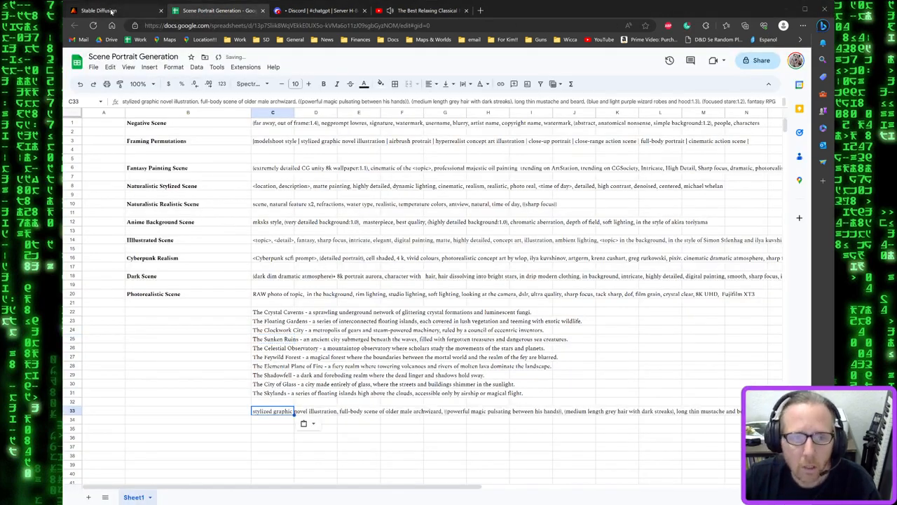
Switch to Stable Diffusion and replace the img2img prompt with the copied stylized graphic novel prompt of the older male archwizard
{"action": "left_click", "coordinate": [122, 11]}
{"action": "left_click", "coordinate": [219, 127]}
{"action": "key", "text": "ctrl+a"}
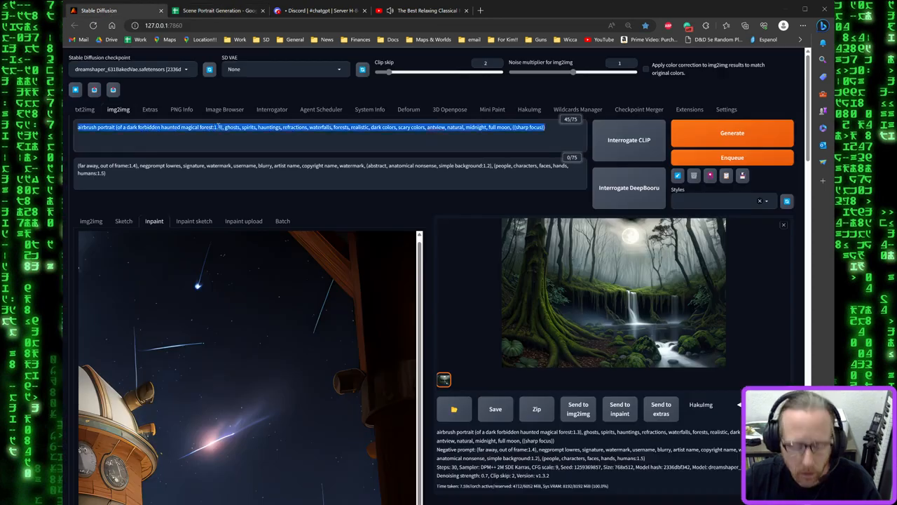
{"action": "type", "text": "stylized graphic novel illustration, full-body scene of older male archwizard, ((powerful magic pulsating between his hands)), (medium length grey hair with dark streaks), long thin mustache and beard, (blue and light purple wizard robes and hood:1.3), (focused stare:1.2), fantasy RPG concept art, matte painting, style by (luis royo:1.2) and (frank frazetta:0.7) and (boris vallejo:0.7) and (greg rutkowski:0.9) and (alphonse mucha:0.9), inspired by (Jeremy Irons:1.2) and (Ian Makellan:0.9) and (Christopher Lloyd:0.9) and (Tom Cruise:1.0)"}
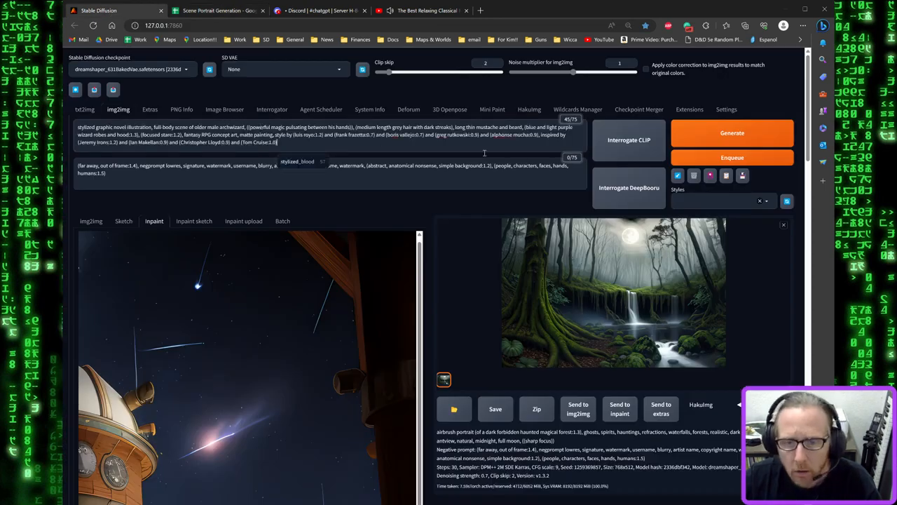
{"action": "left_click", "coordinate": [764, 203]}
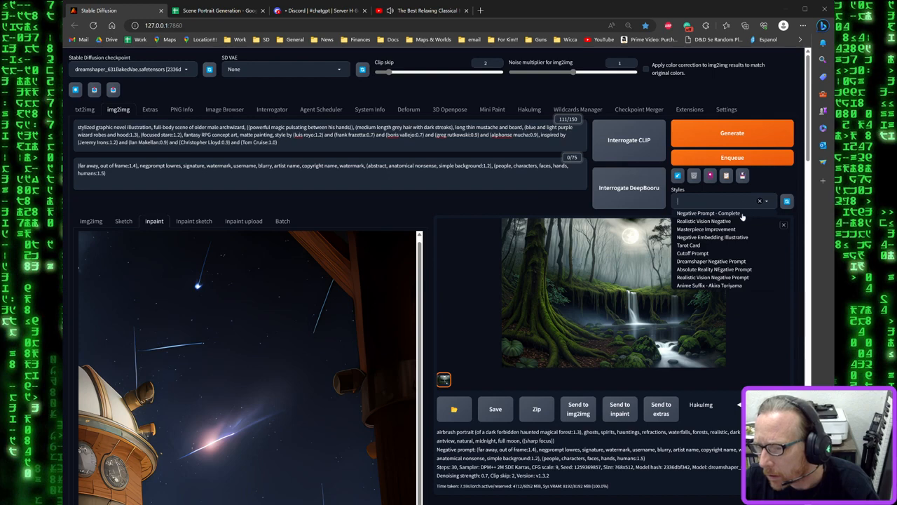
{"action": "left_click", "coordinate": [734, 261]}
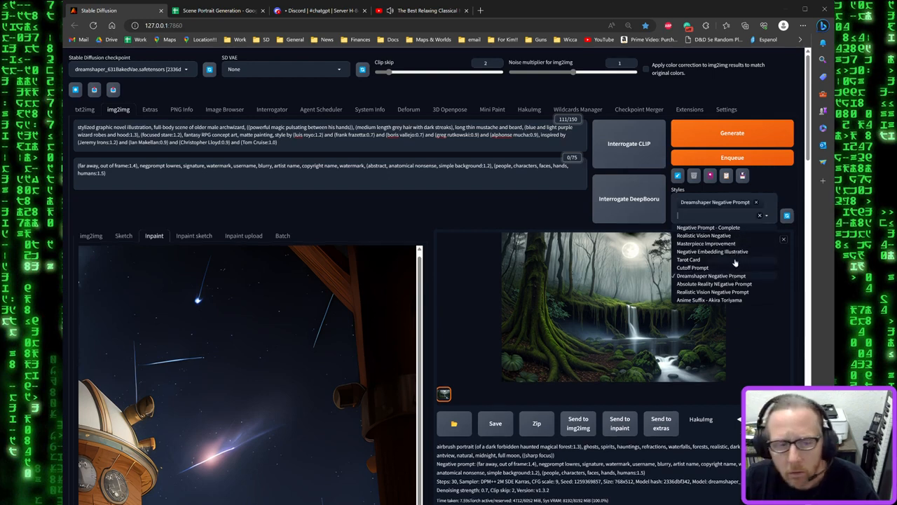
{"action": "left_click", "coordinate": [757, 203]}
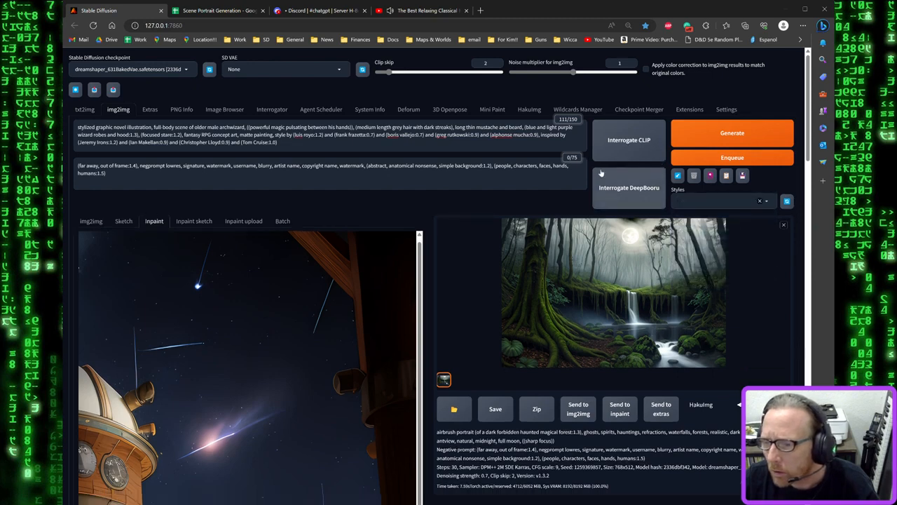
Clear the whole negative prompt
{"action": "left_click_drag", "start_coordinate": [568, 165], "coordinate": [74, 162]}
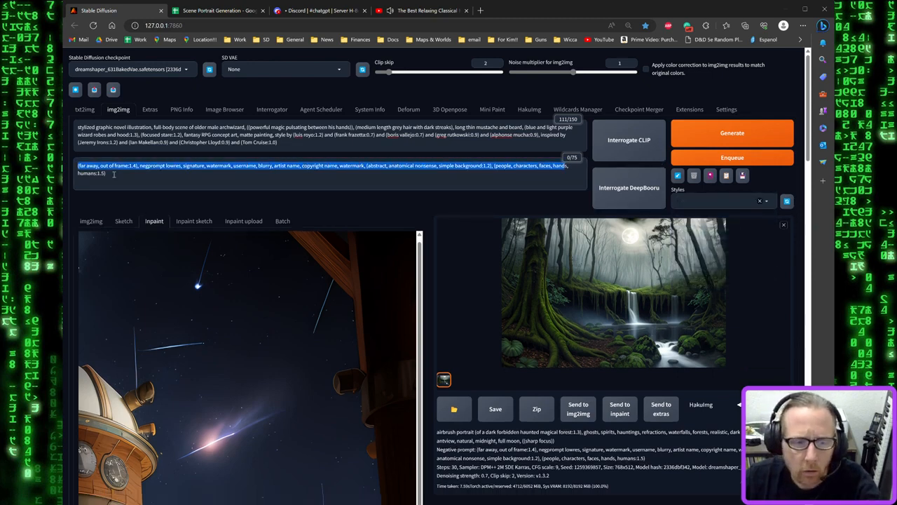
{"action": "key", "text": "ctrl+a"}
{"action": "key", "text": "BackSpace"}
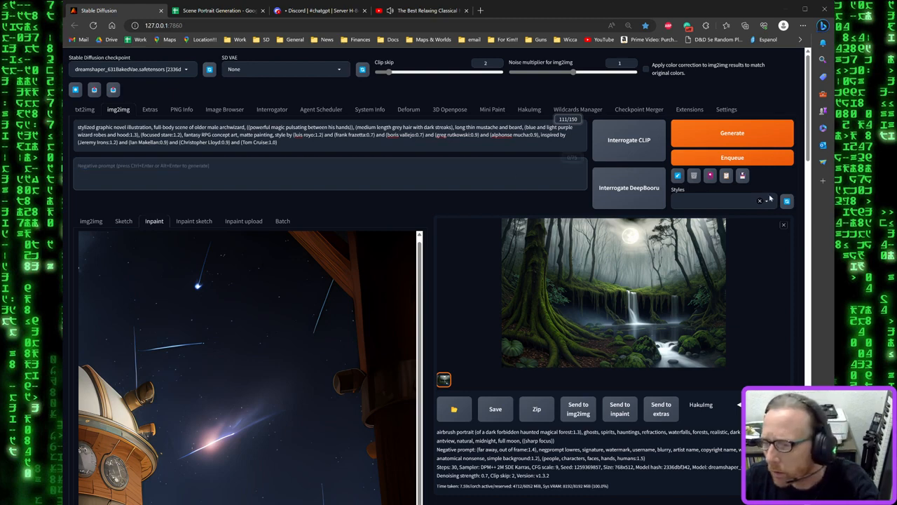
{"action": "left_click", "coordinate": [726, 201]}
{"action": "left_click", "coordinate": [708, 214]}
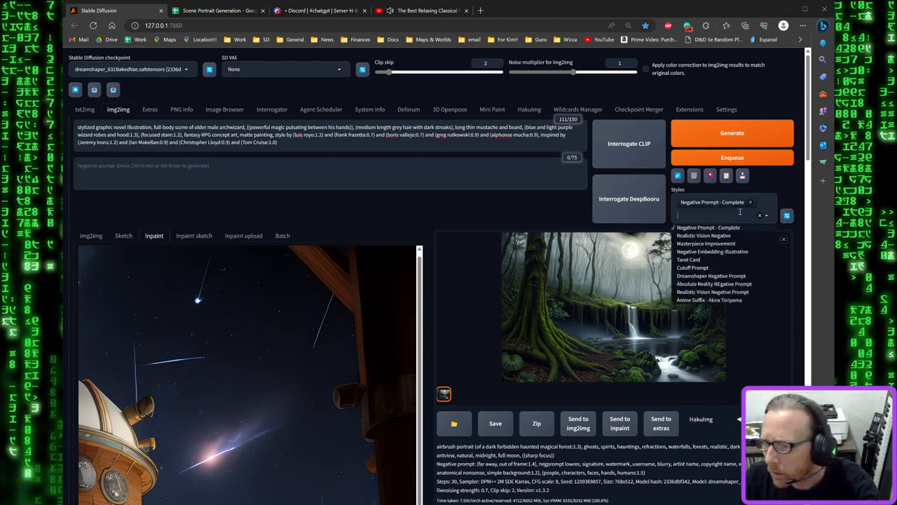
{"action": "left_click", "coordinate": [749, 204]}
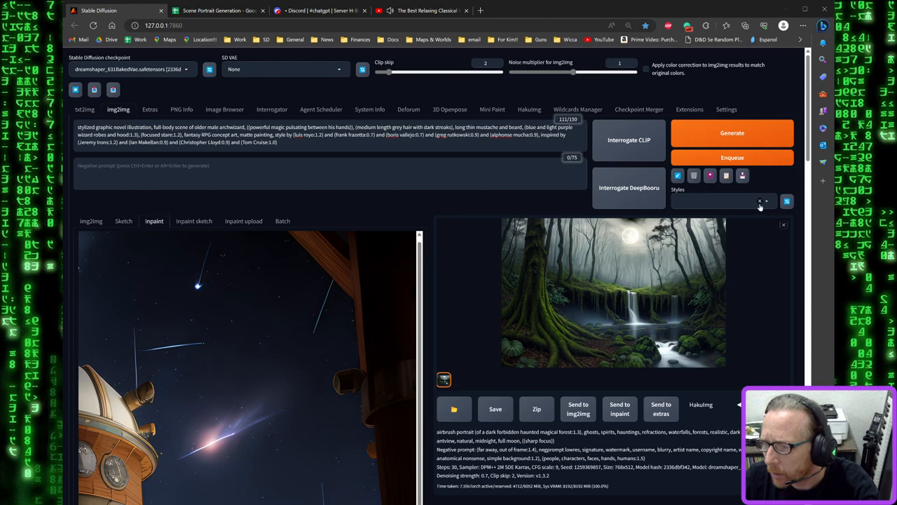
Select the Negative Embedding Illustrative style and apply it to the current prompts
{"action": "left_click", "coordinate": [759, 204]}
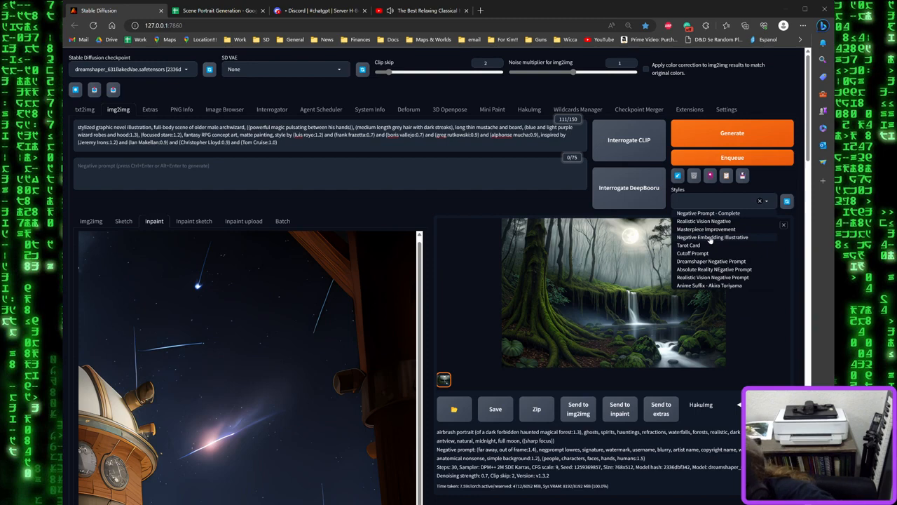
{"action": "left_click", "coordinate": [712, 238]}
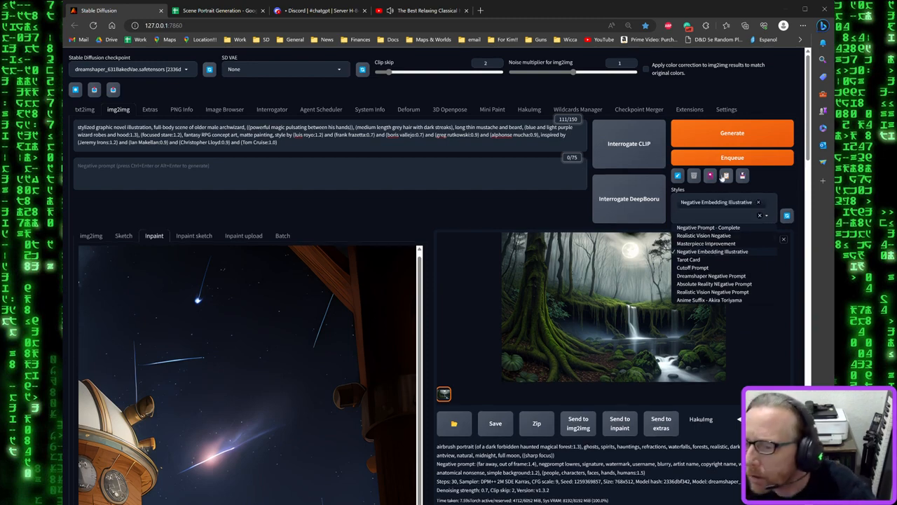
{"action": "left_click", "coordinate": [725, 176]}
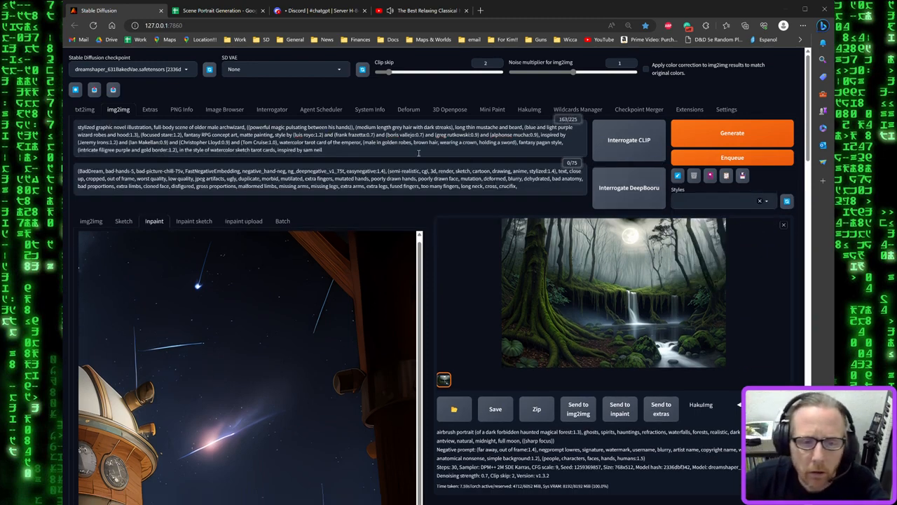
Paint a tall rectangular mask outline on the ground beside the observatory stairs, reaching up to the mountain skyline
{"action": "scroll", "coordinate": [378, 238], "scroll_direction": "down", "scroll_amount": 6}
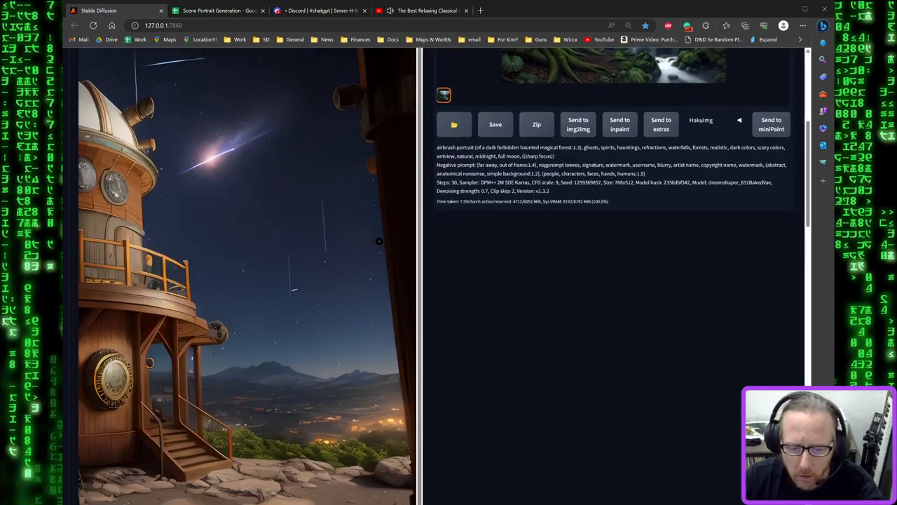
{"action": "scroll", "coordinate": [517, 241], "scroll_direction": "up", "scroll_amount": 5}
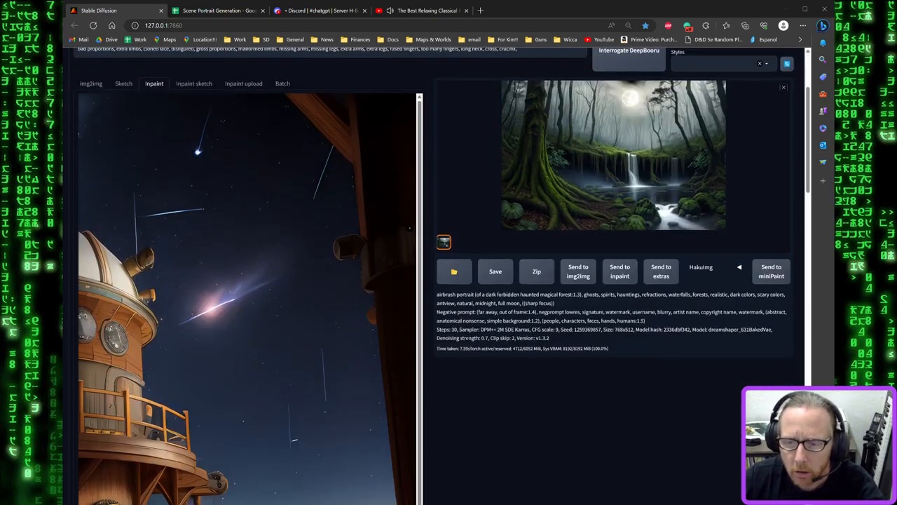
{"action": "scroll", "coordinate": [378, 272], "scroll_direction": "up", "scroll_amount": 2}
{"action": "scroll", "coordinate": [377, 272], "scroll_direction": "down", "scroll_amount": 4}
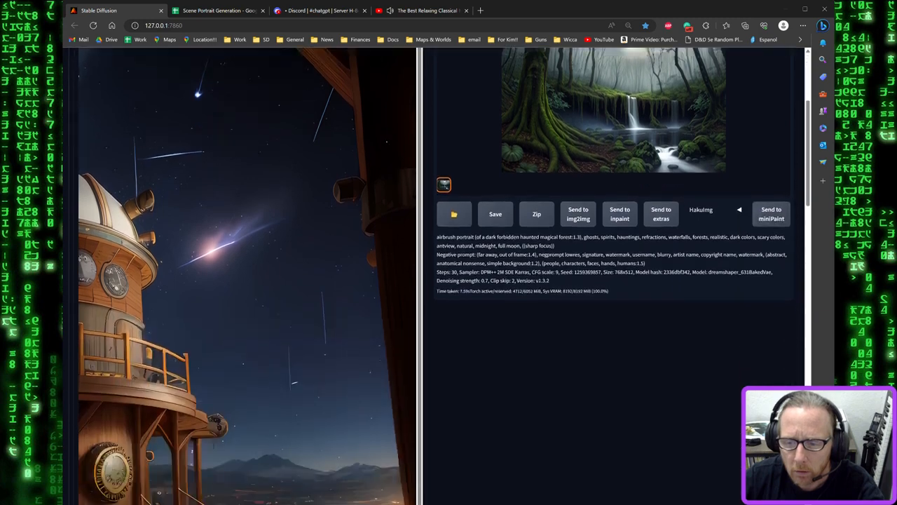
{"action": "scroll", "coordinate": [377, 273], "scroll_direction": "down", "scroll_amount": 5}
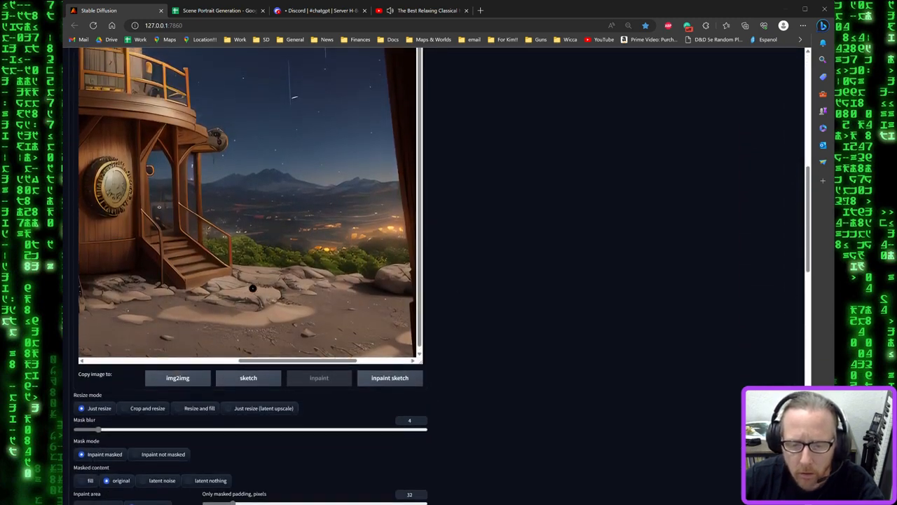
{"action": "mouse_move", "coordinate": [251, 294]}
{"action": "left_mouse_down"}
{"action": "mouse_move", "coordinate": [298, 294]}
{"action": "mouse_move", "coordinate": [306, 275]}
{"action": "mouse_move", "coordinate": [308, 164]}
{"action": "mouse_move", "coordinate": [239, 161]}
{"action": "mouse_move", "coordinate": [241, 288]}
{"action": "mouse_move", "coordinate": [260, 295]}
{"action": "left_mouse_up"}
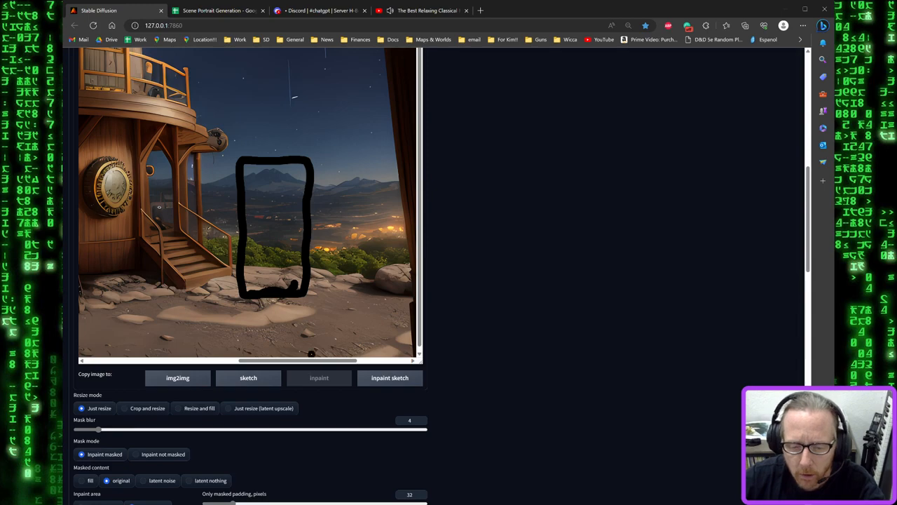
Enlarge the mask brush and fill in the rectangular outline beside the observatory stairs completely
{"action": "left_click_drag", "start_coordinate": [314, 363], "coordinate": [184, 363]}
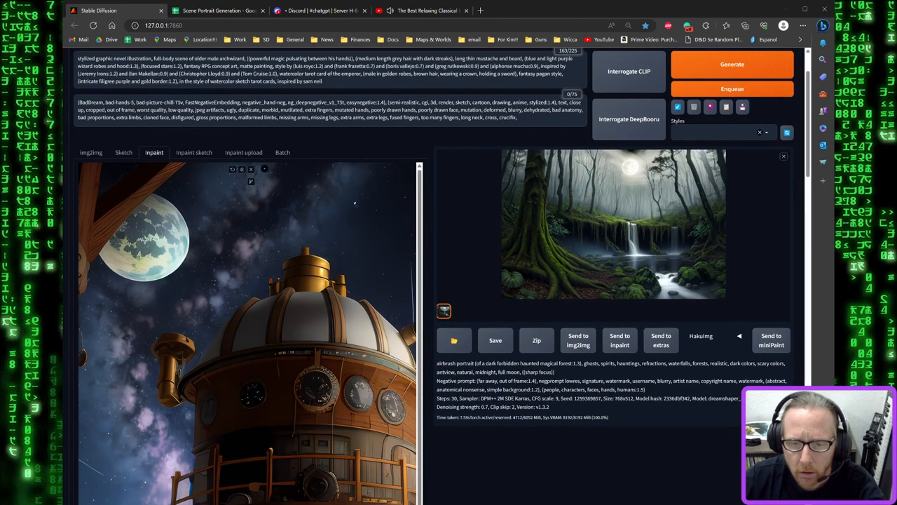
{"action": "left_click", "coordinate": [250, 182]}
{"action": "left_click_drag", "start_coordinate": [206, 183], "coordinate": [243, 182]}
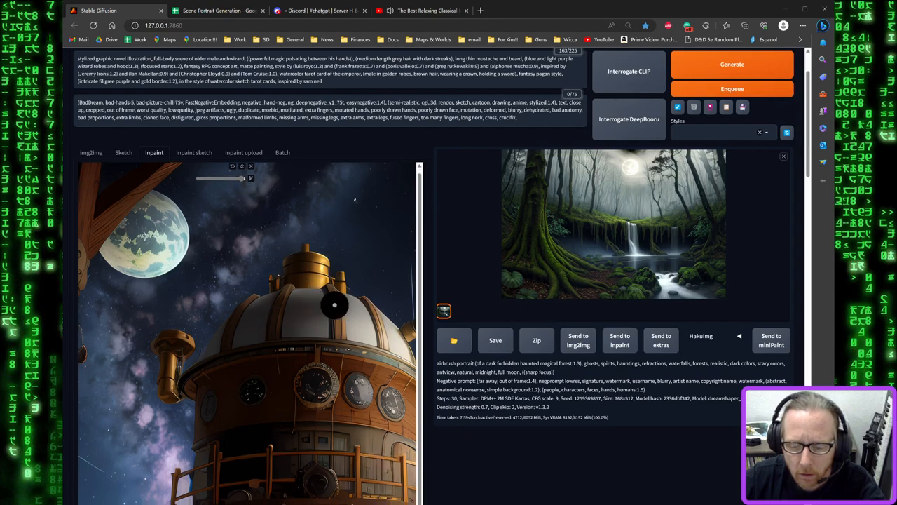
{"action": "scroll", "coordinate": [250, 281], "scroll_direction": "down", "scroll_amount": 5}
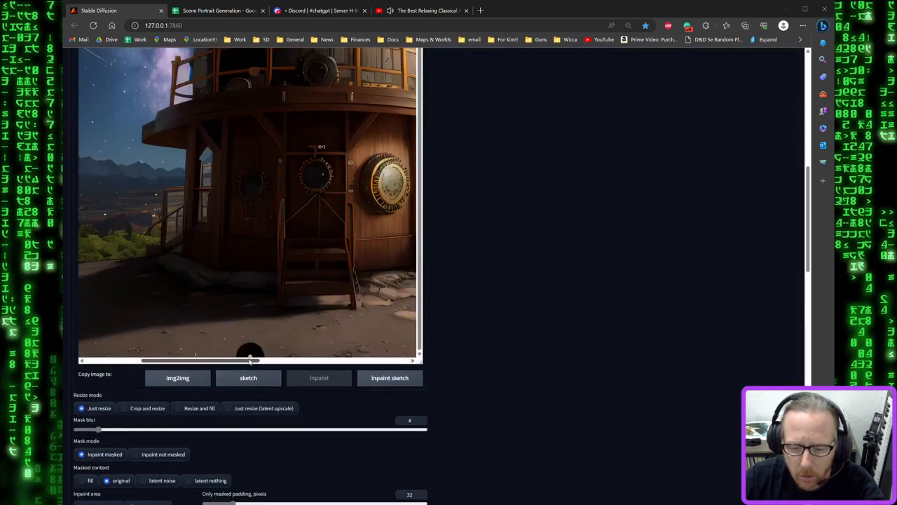
{"action": "left_click_drag", "start_coordinate": [251, 359], "coordinate": [350, 360]}
{"action": "mouse_move", "coordinate": [257, 285]}
{"action": "left_mouse_down"}
{"action": "mouse_move", "coordinate": [245, 175]}
{"action": "mouse_move", "coordinate": [293, 171]}
{"action": "mouse_move", "coordinate": [288, 281]}
{"action": "mouse_move", "coordinate": [272, 272]}
{"action": "mouse_move", "coordinate": [275, 202]}
{"action": "mouse_move", "coordinate": [264, 193]}
{"action": "left_mouse_up"}
Replace "powerful magic pulsating between his hands" in the prompt with "standing looking at a building"
{"action": "scroll", "coordinate": [625, 304], "scroll_direction": "up", "scroll_amount": 5}
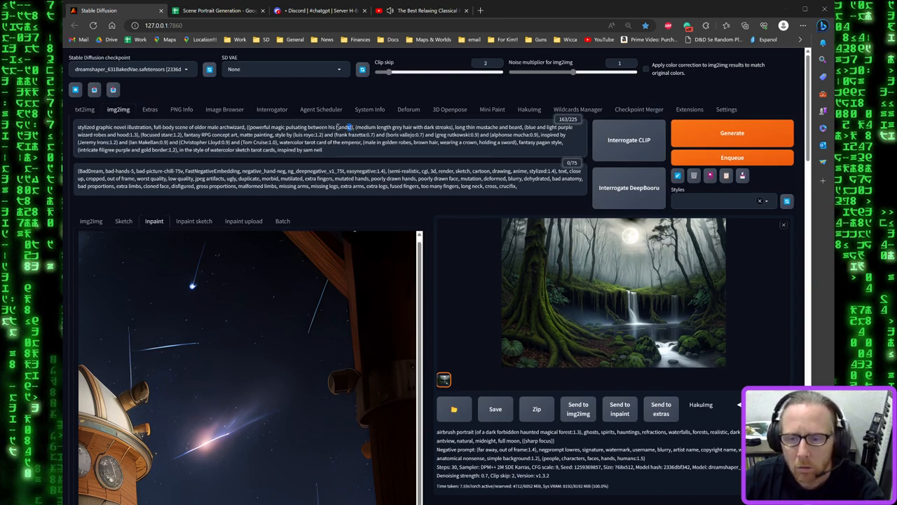
{"action": "left_click_drag", "start_coordinate": [352, 126], "coordinate": [279, 127]}
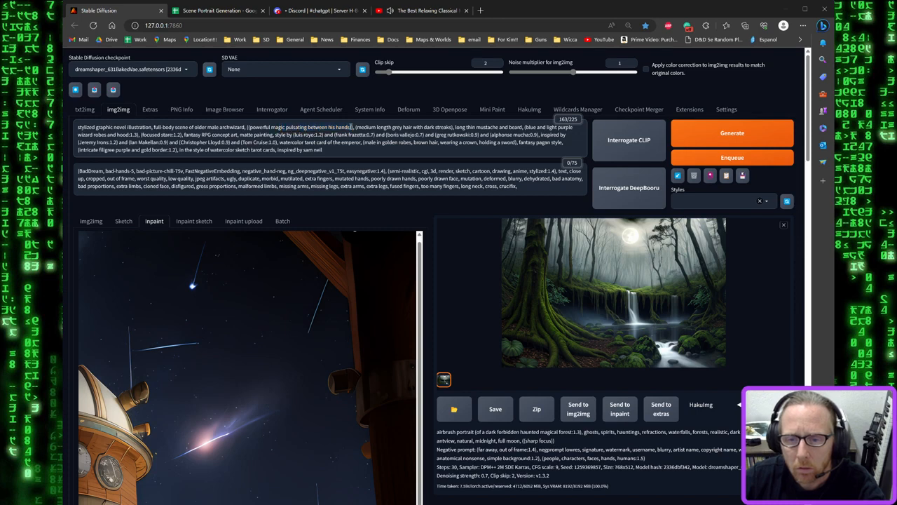
{"action": "left_click_drag", "start_coordinate": [351, 127], "coordinate": [253, 128]}
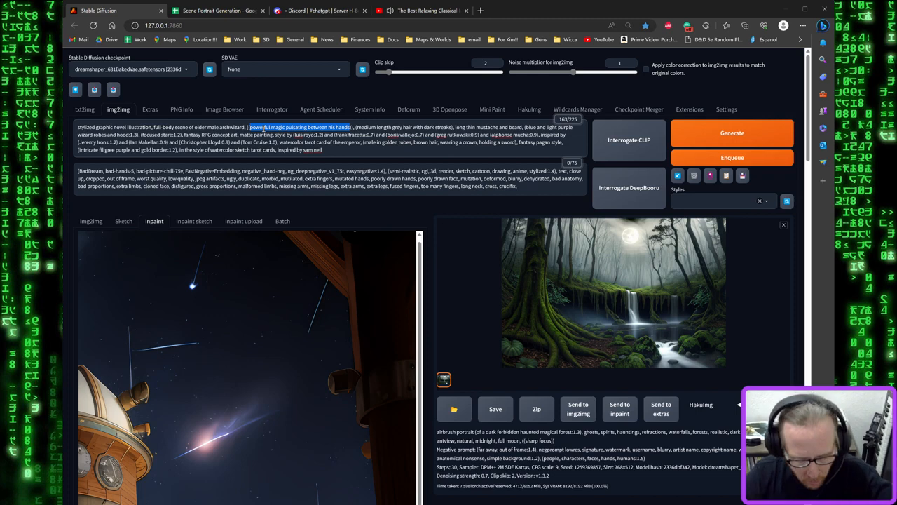
{"action": "type", "text": "standing look"}
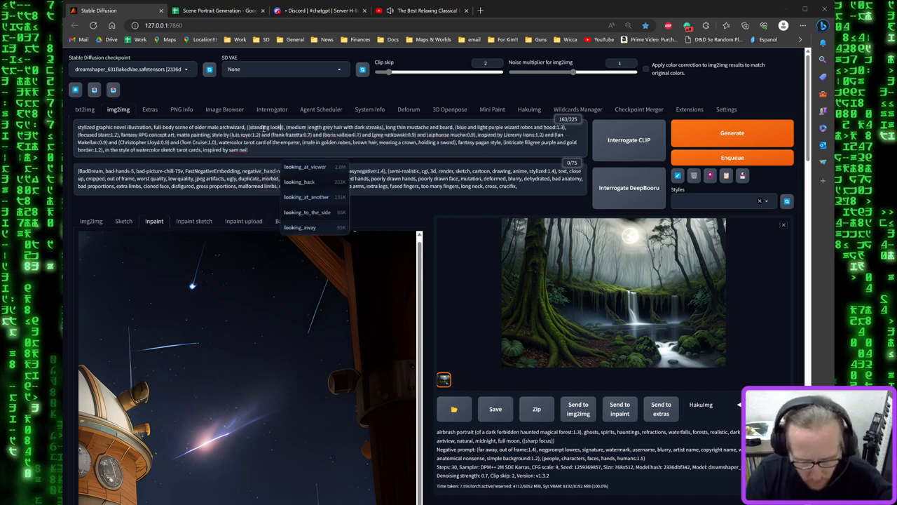
{"action": "type", "text": "ing at"}
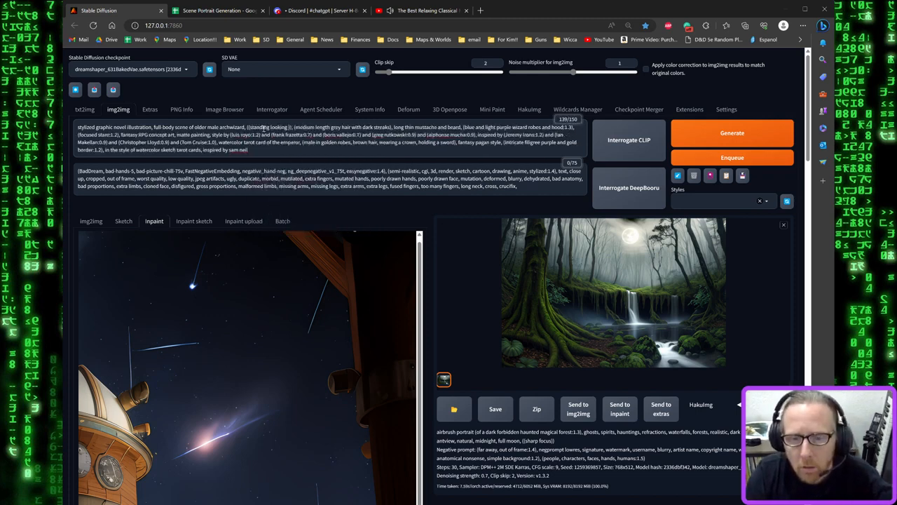
{"action": "type", "text": " a building"}
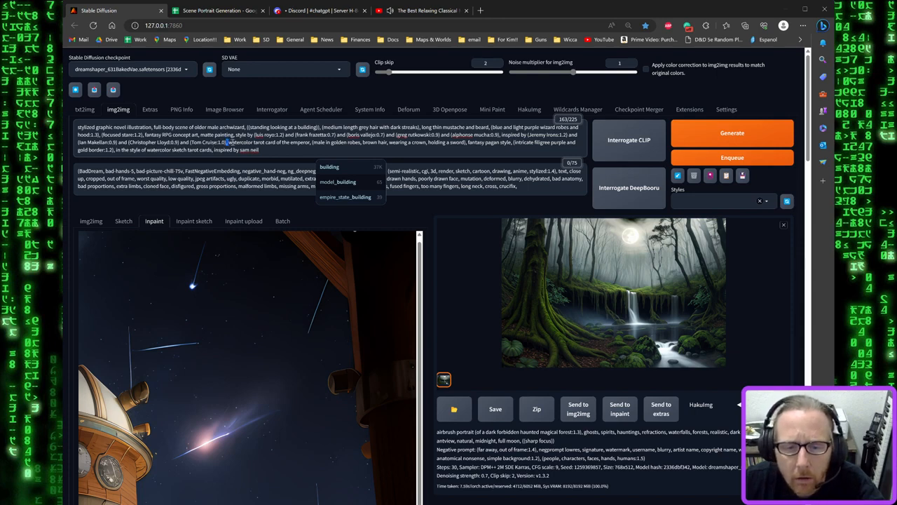
Delete the watercolor tarot card text that the style appended to the end of the prompt
{"action": "left_click_drag", "start_coordinate": [228, 142], "coordinate": [259, 150]}
{"action": "key", "text": "BackSpace"}
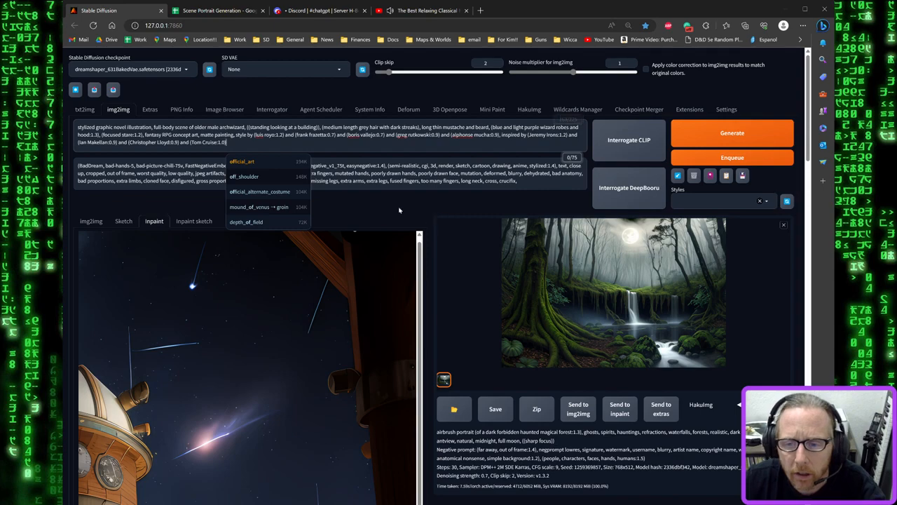
{"action": "left_click", "coordinate": [399, 211]}
Generate the archwizard inpainting for the masked area beside the observatory
{"action": "scroll", "coordinate": [462, 185], "scroll_direction": "down", "scroll_amount": 3}
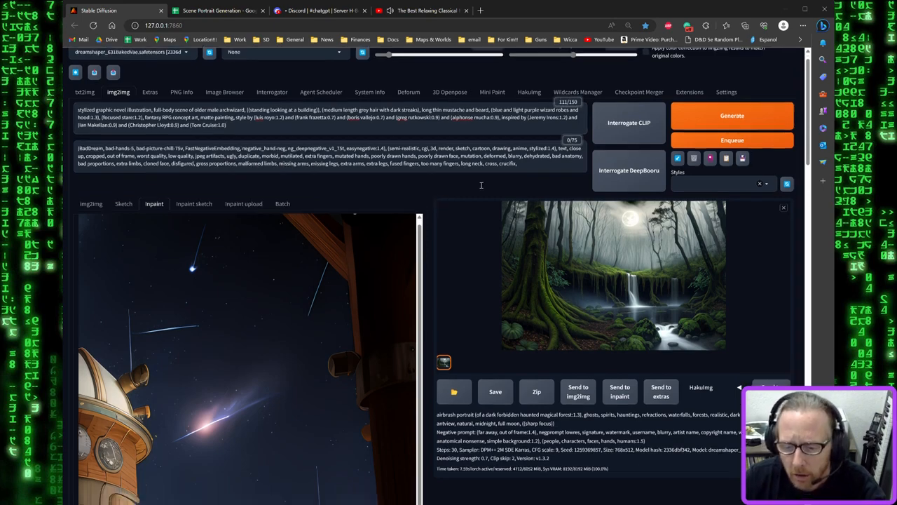
{"action": "scroll", "coordinate": [707, 140], "scroll_direction": "up", "scroll_amount": 3}
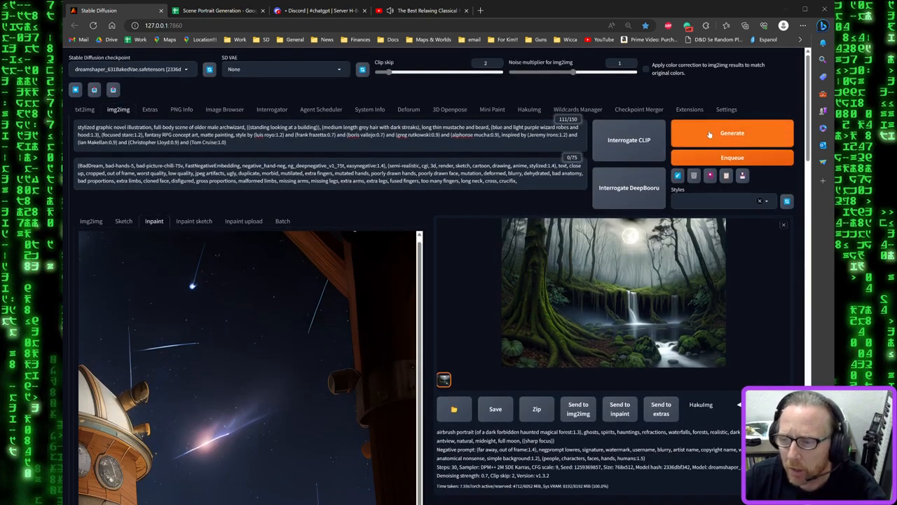
{"action": "left_click", "coordinate": [710, 135]}
{"action": "scroll", "coordinate": [385, 244], "scroll_direction": "down", "scroll_amount": 5}
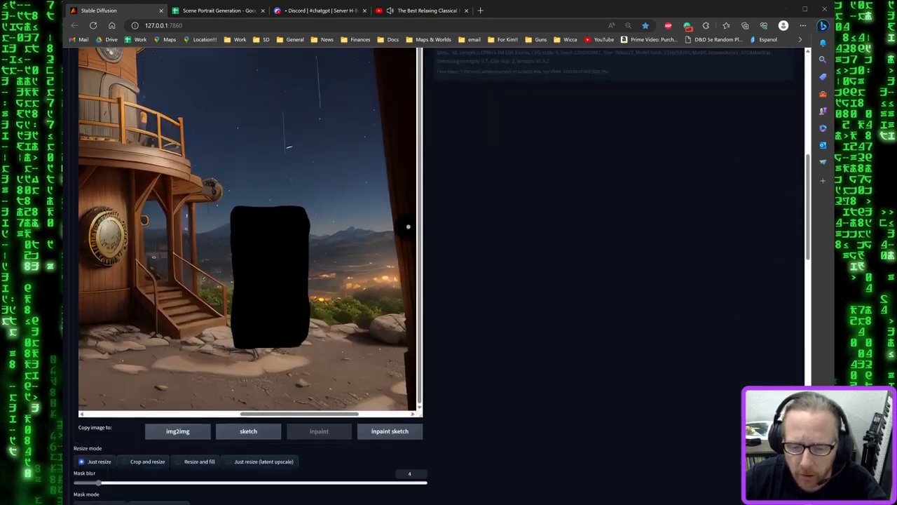
{"action": "scroll", "coordinate": [537, 294], "scroll_direction": "up", "scroll_amount": 5}
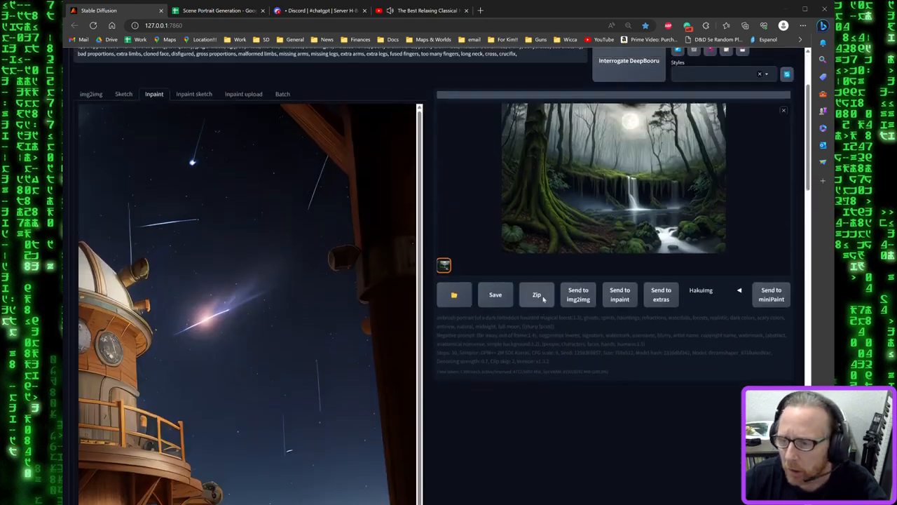
{"action": "scroll", "coordinate": [543, 301], "scroll_direction": "down", "scroll_amount": 1}
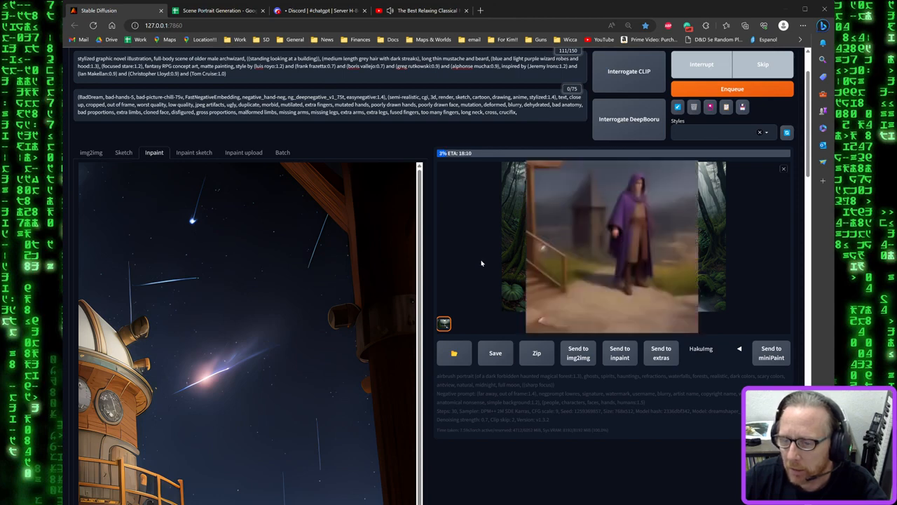
{"action": "scroll", "coordinate": [753, 300], "scroll_direction": "up", "scroll_amount": 1}
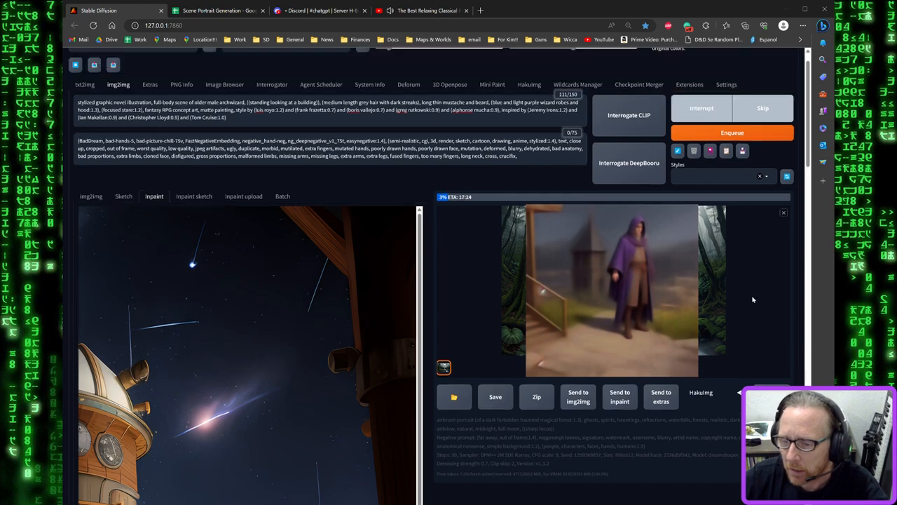
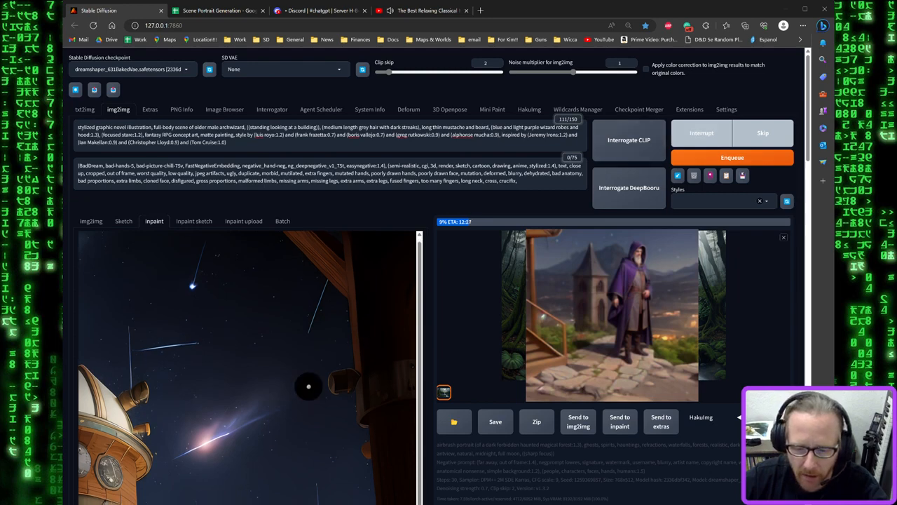
{"action": "scroll", "coordinate": [314, 382], "scroll_direction": "down", "scroll_amount": 4}
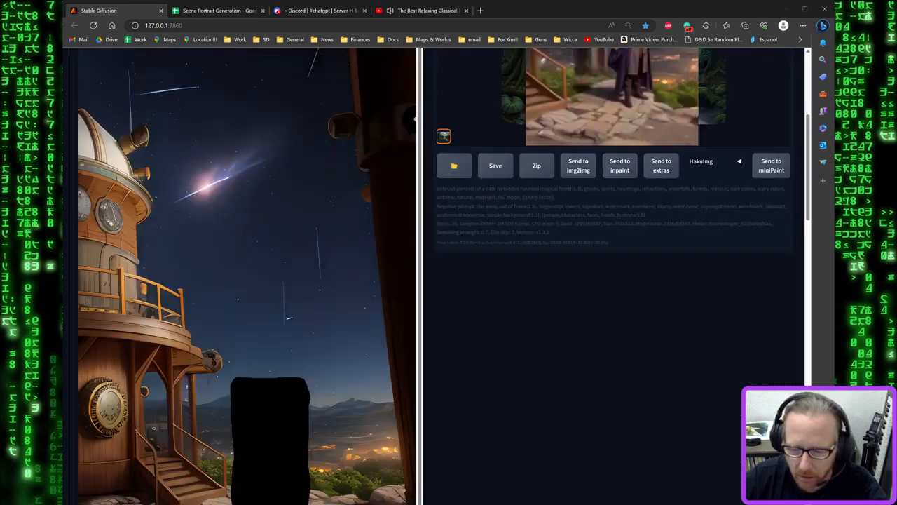
Interrupt the running archwizard inpainting generation
{"action": "scroll", "coordinate": [405, 389], "scroll_direction": "down", "scroll_amount": 4}
{"action": "scroll", "coordinate": [405, 389], "scroll_direction": "up", "scroll_amount": 4}
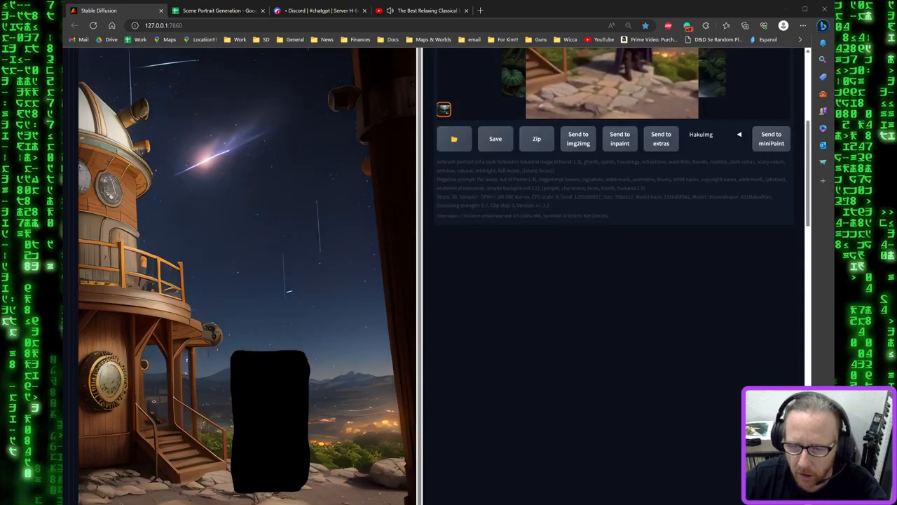
{"action": "scroll", "coordinate": [444, 380], "scroll_direction": "up", "scroll_amount": 4}
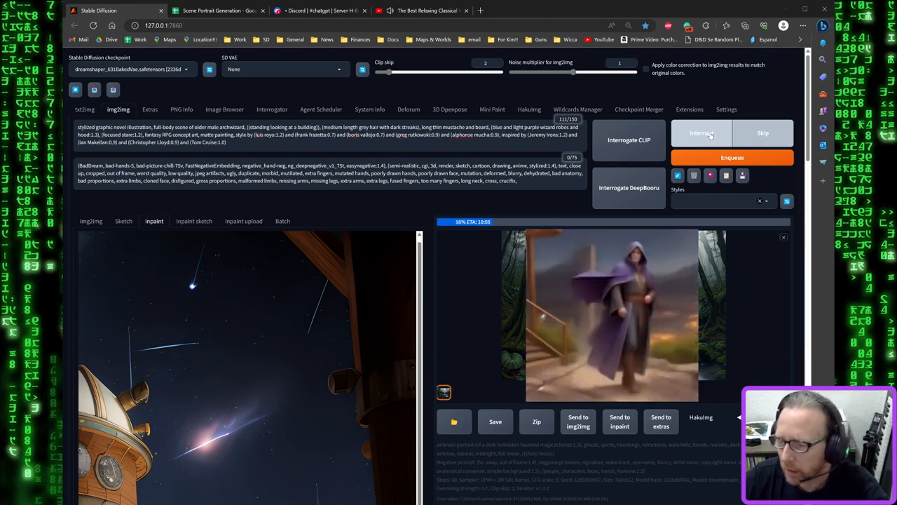
{"action": "left_click", "coordinate": [710, 136]}
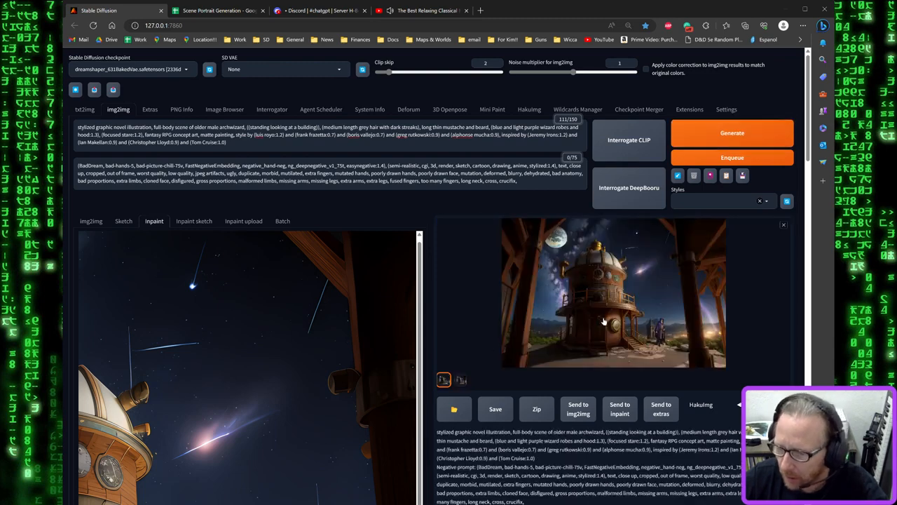
Examine the inpainted archwizard beside the observatory at full size, then return to the generation page
{"action": "left_click", "coordinate": [626, 315]}
{"action": "left_click_drag", "start_coordinate": [306, 502], "coordinate": [537, 502]}
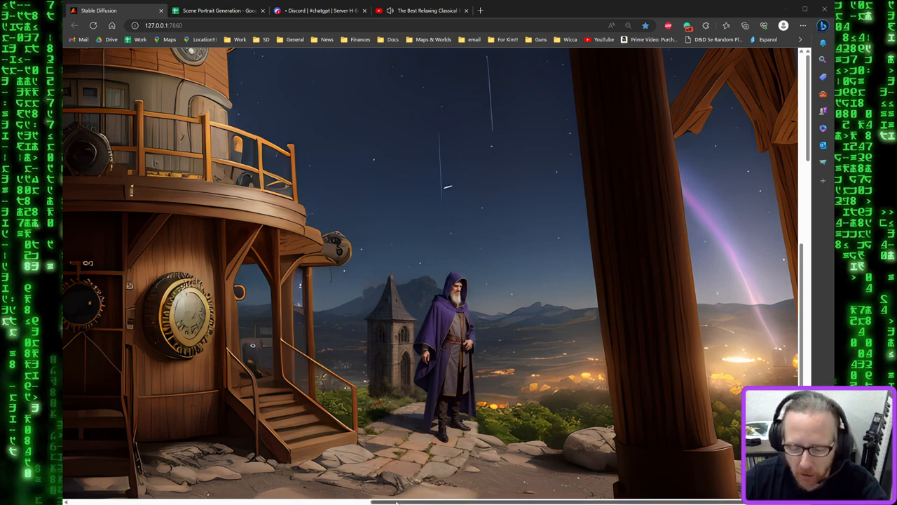
{"action": "key", "text": "r"}
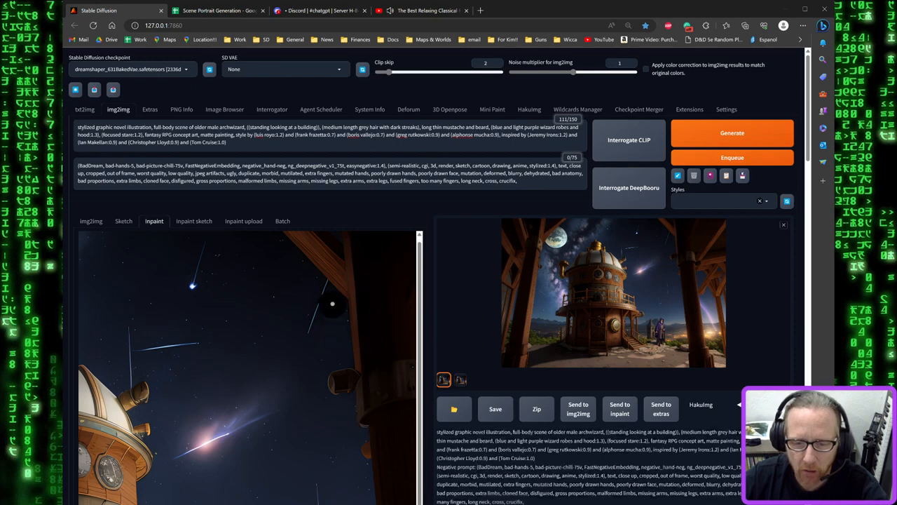
Replace the txt2img prompt with the Cyberpunk Realism template copied from cell C16 of the Scene Portrait Generation spreadsheet
{"action": "left_click", "coordinate": [91, 223]}
{"action": "left_click", "coordinate": [85, 110]}
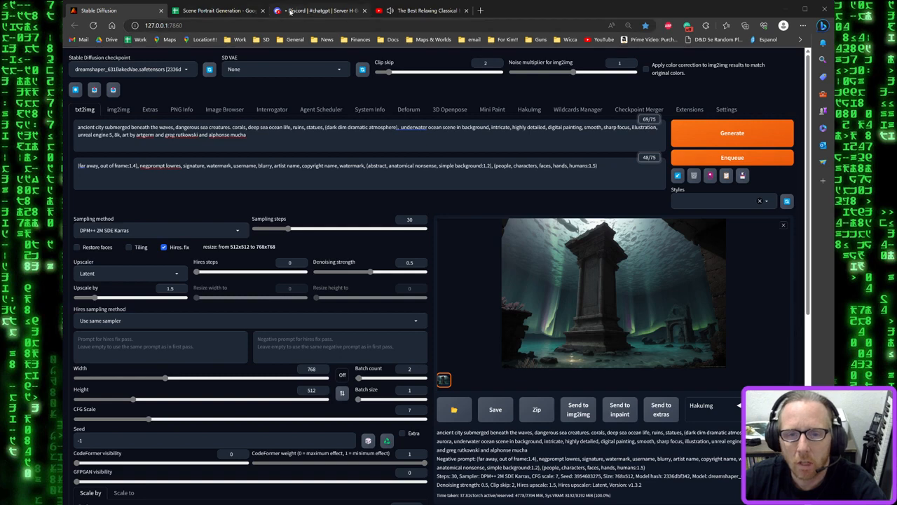
{"action": "left_click", "coordinate": [235, 11]}
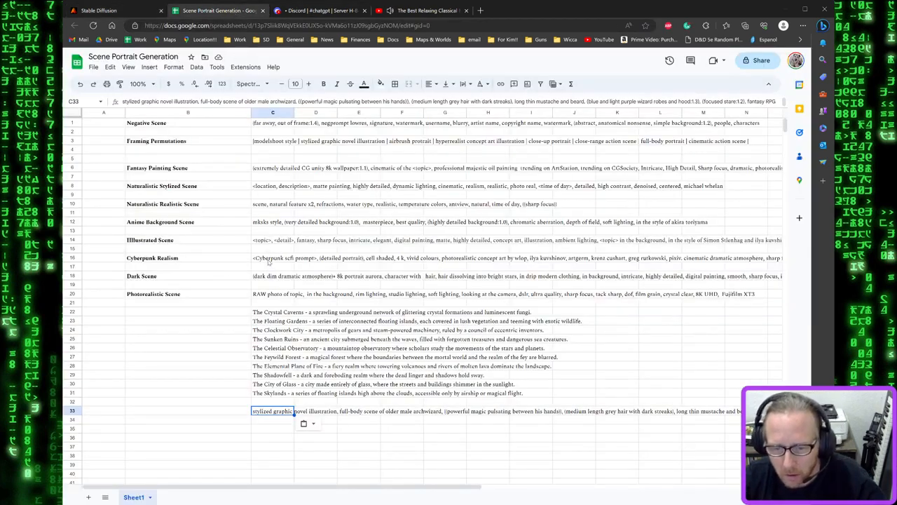
{"action": "left_click", "coordinate": [269, 261]}
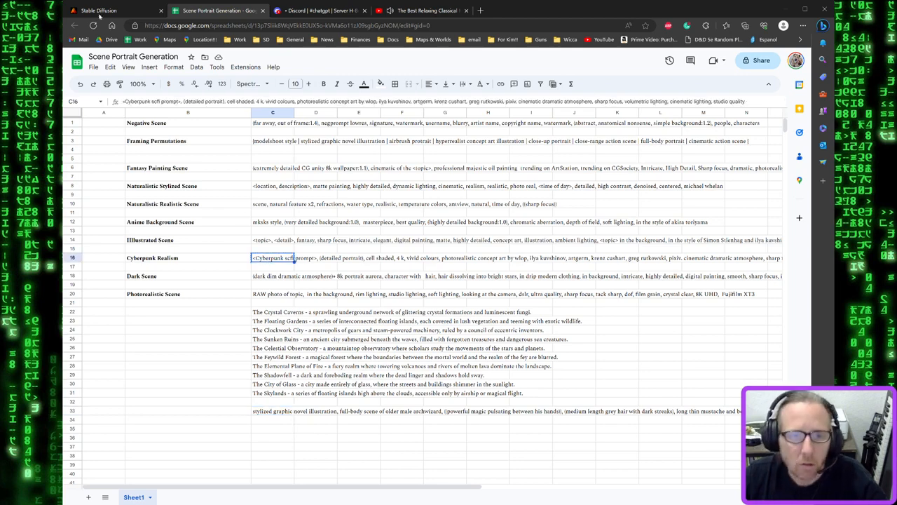
{"action": "left_click", "coordinate": [98, 11]}
{"action": "left_click_drag", "start_coordinate": [247, 134], "coordinate": [77, 128]}
{"action": "type", "text": "<Cyberpunk scifi prompt>, (detailed portrait), cell shaded, 4 k, vivid colours, photorealistic concept art by wlop, ilya kuvshinov, artgerm, krenz cushart, greg rutkowski, pixiv. cinematic dramatic atmosphere, sharp focus, volumetric lighting, cinematic lighting, studio quality"}
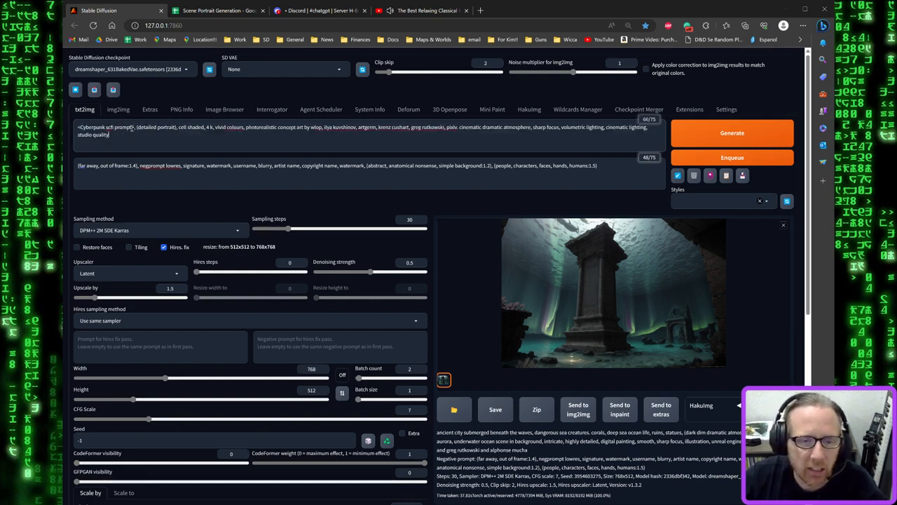
Replace the "<Cyberpunk scfi prompt>" placeholder in the prompt with "cyberpunk robot factory, flickering lights, ai overlords"
{"action": "double_click", "coordinate": [131, 128]}
{"action": "left_click_drag", "start_coordinate": [107, 123], "coordinate": [70, 122]}
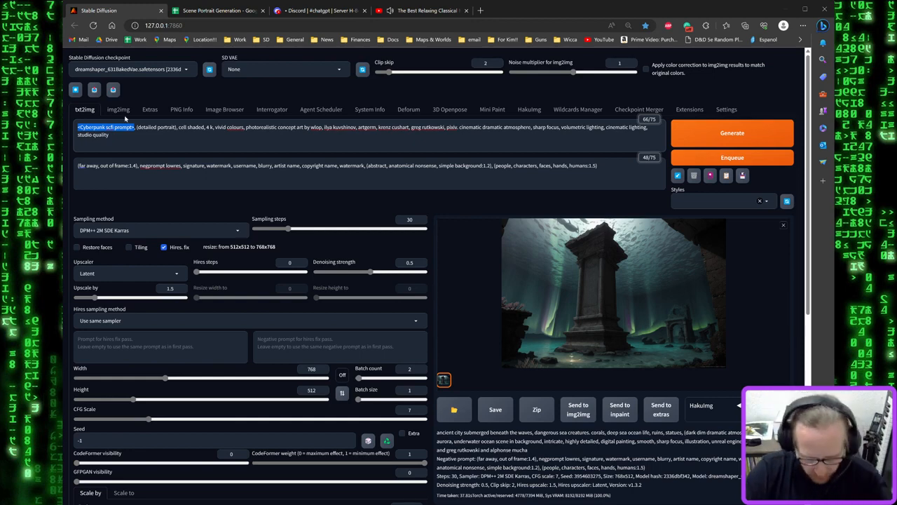
{"action": "type", "text": "cyb"}
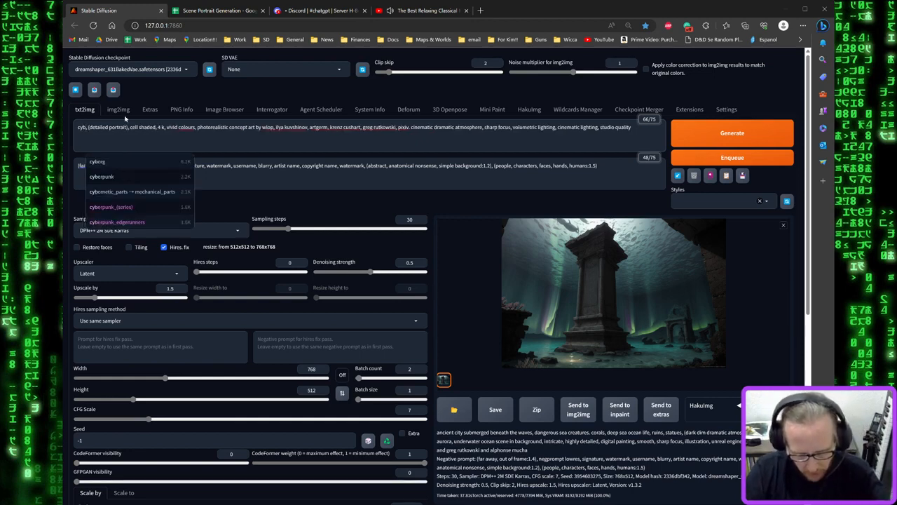
{"action": "type", "text": "erpunk "}
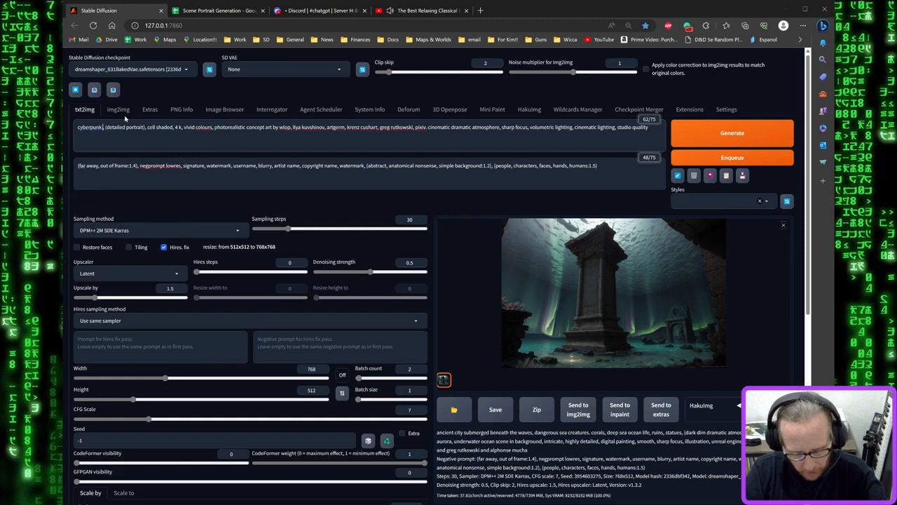
{"action": "type", "text": "robo"}
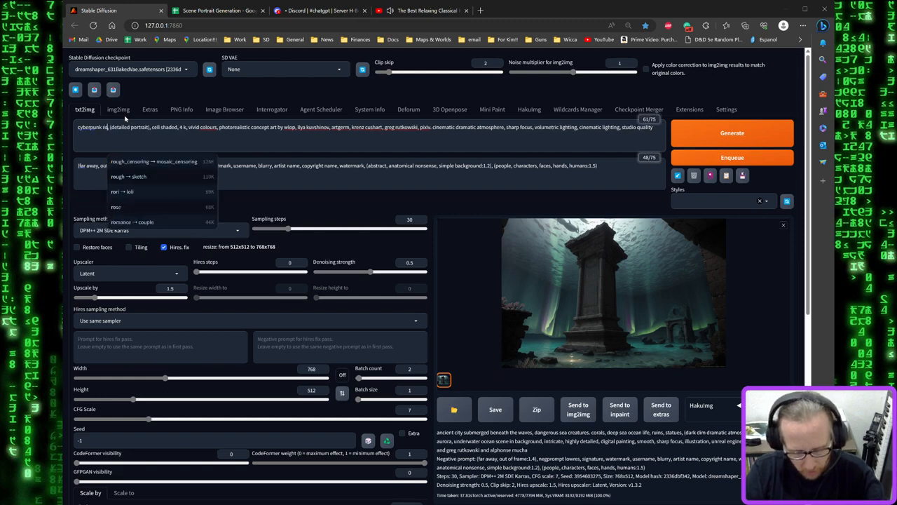
{"action": "type", "text": "t factory"}
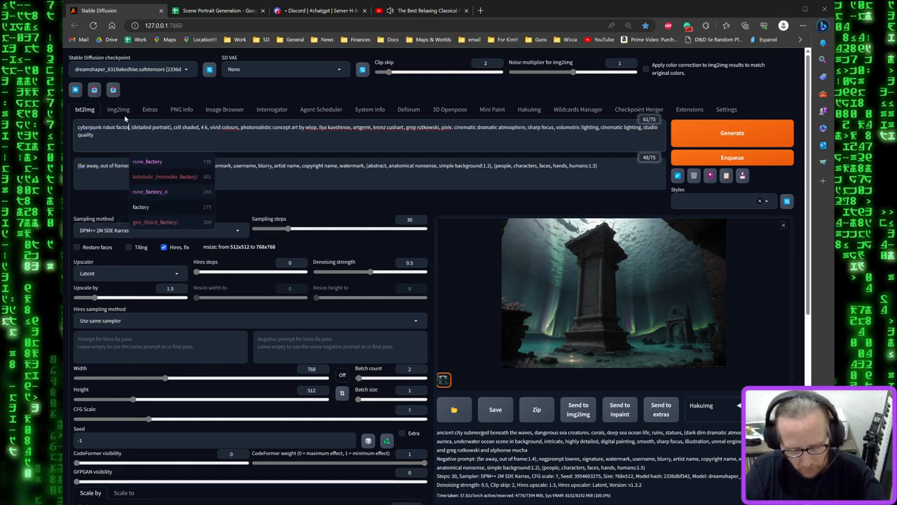
{"action": "type", "text": ", flickering"}
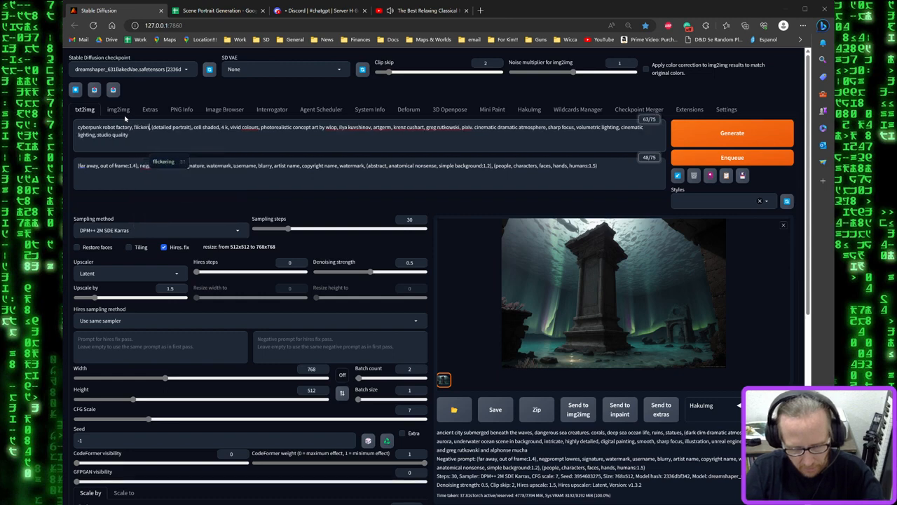
{"action": "type", "text": " lights"}
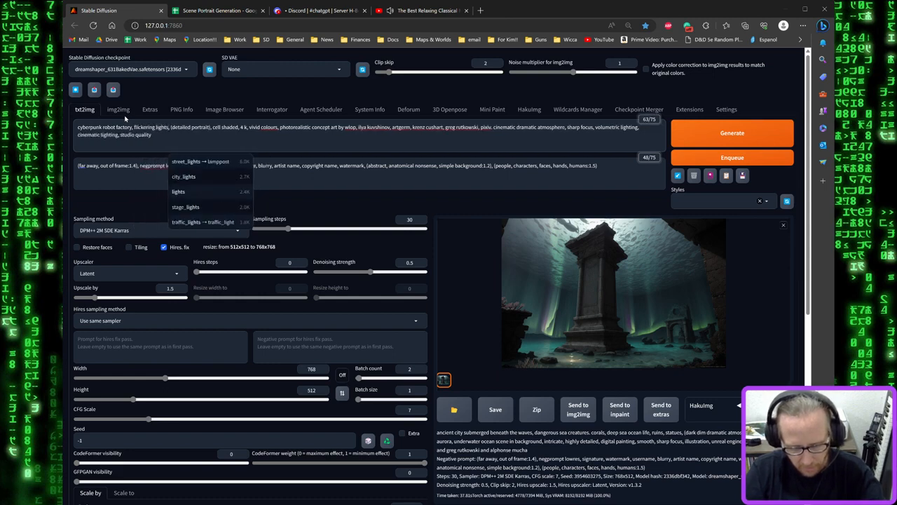
{"action": "type", "text": ", ai overl"}
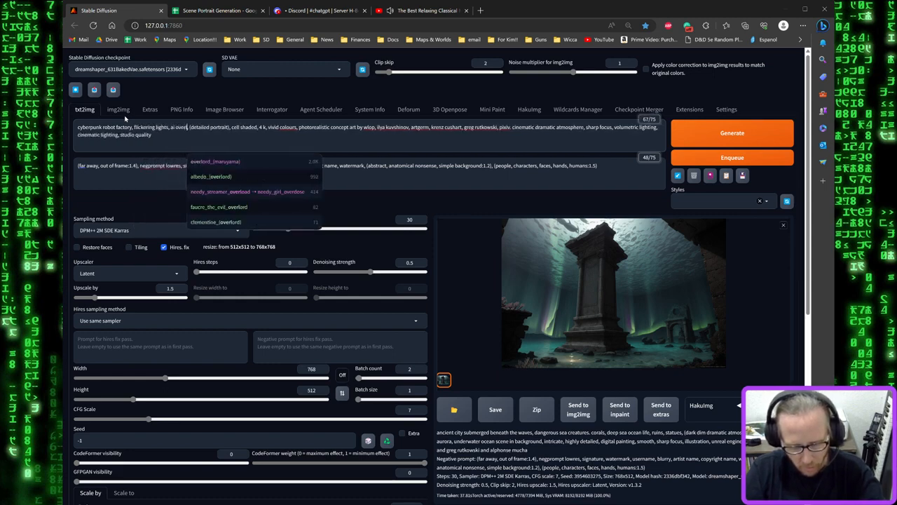
{"action": "type", "text": "ords, "}
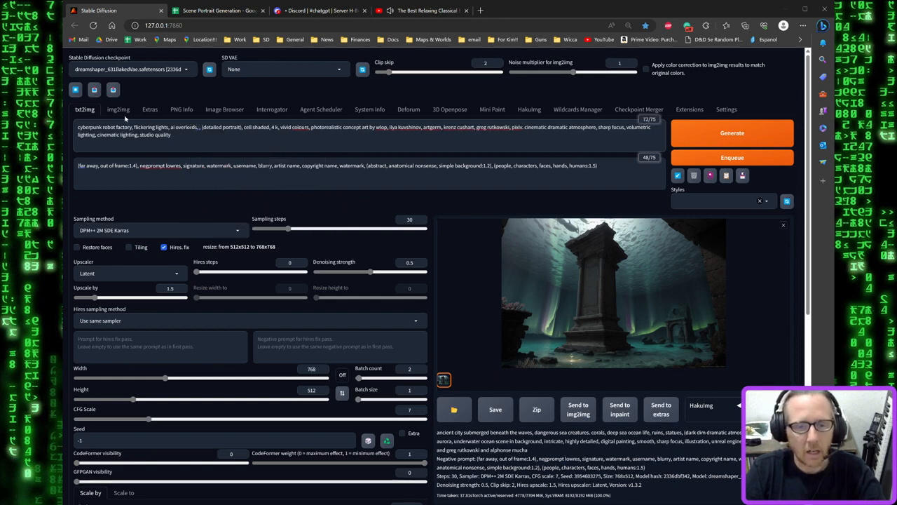
Add "robots, posthuman scientists" to the prompt after "ai overlords"
{"action": "type", "text": "robots, "}
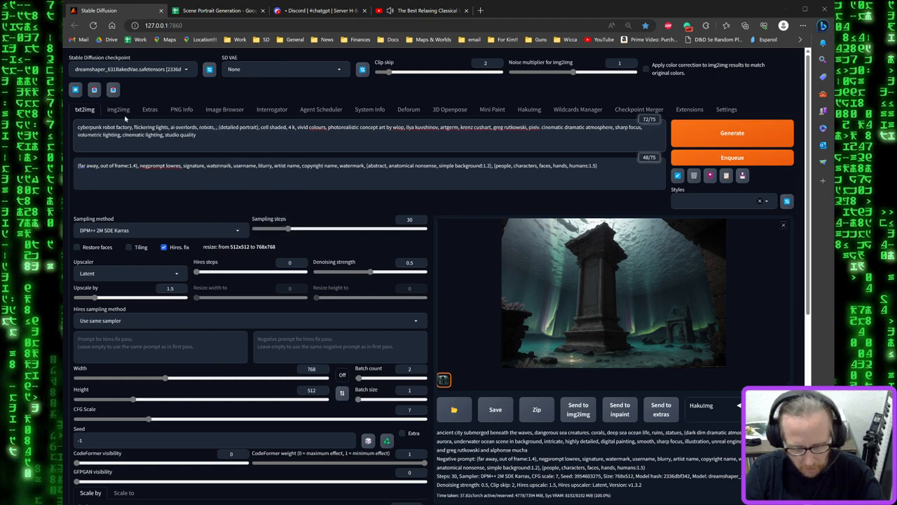
{"action": "type", "text": "scient"}
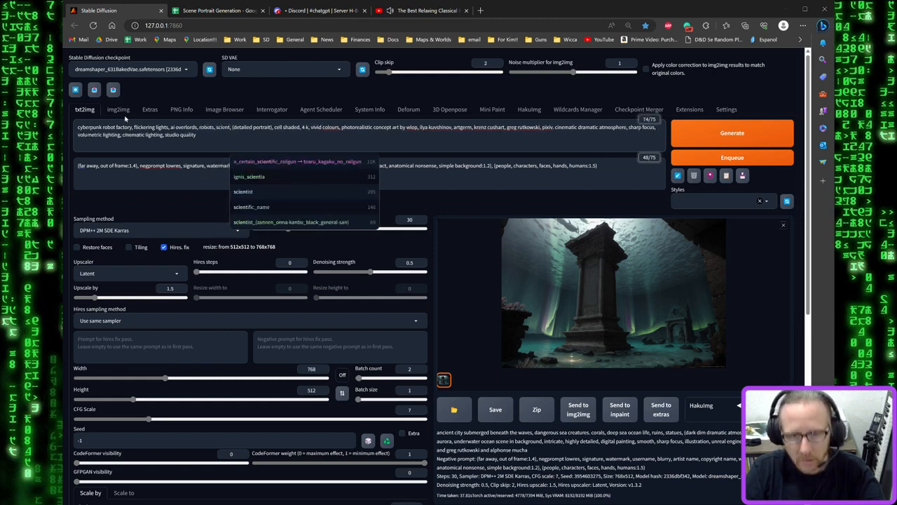
{"action": "key", "text": "BackSpace"}
{"action": "key", "text": "BackSpace"}
{"action": "key", "text": "BackSpace"}
{"action": "key", "text": "BackSpace"}
{"action": "key", "text": "BackSpace"}
{"action": "key", "text": "BackSpace"}
{"action": "type", "text": "p"}
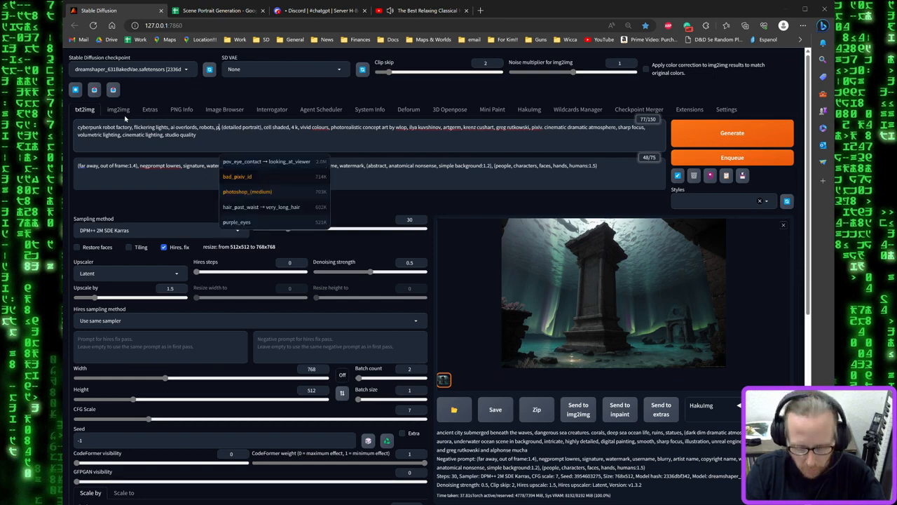
{"action": "type", "text": "osthuman s"}
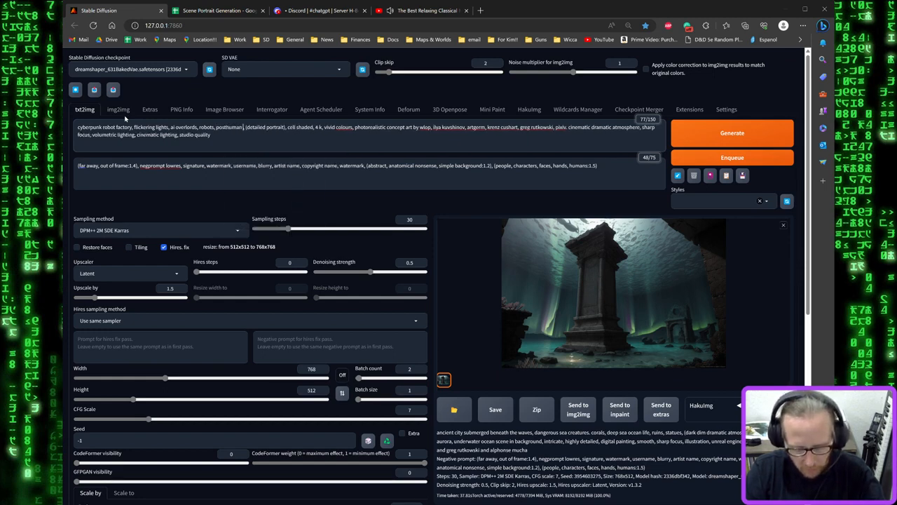
{"action": "type", "text": "cientists,"}
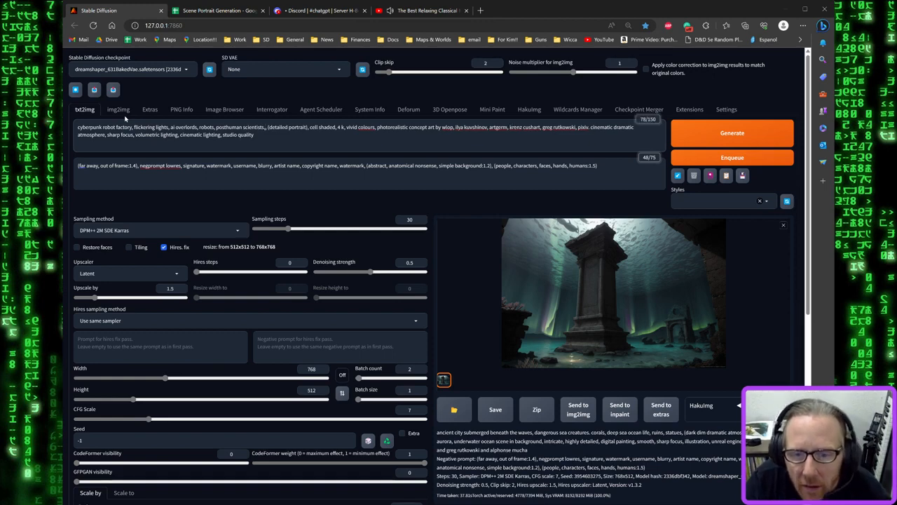
Change "4 k" to "8k" in the prompt and expand "robots" to "humanoid robots, flying robots"
{"action": "double_click", "coordinate": [340, 128]}
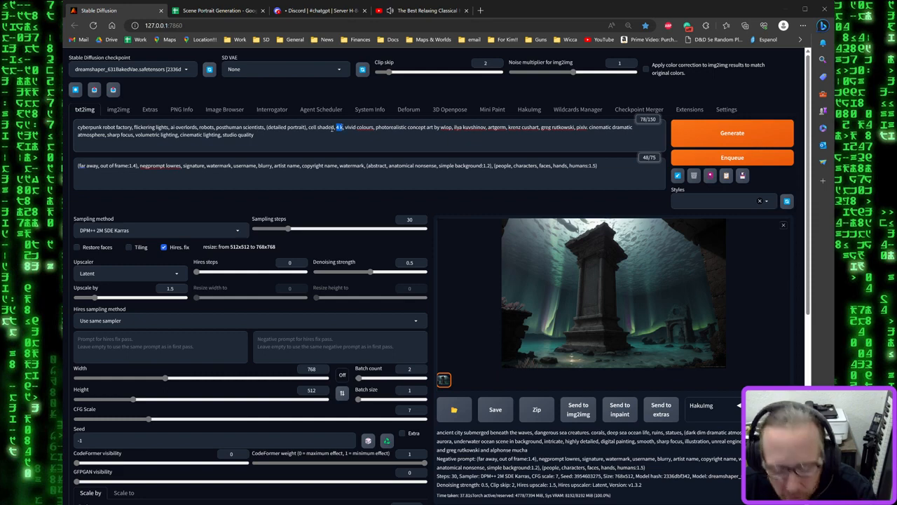
{"action": "type", "text": "8k"}
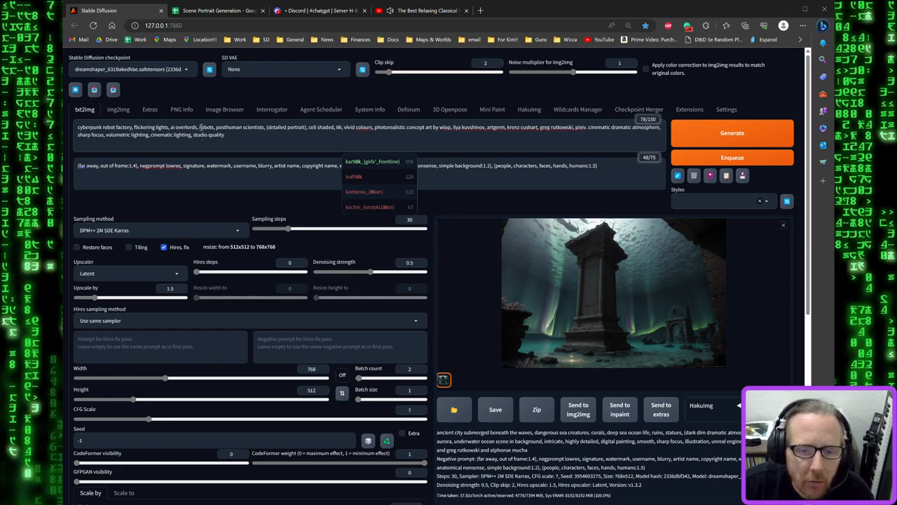
{"action": "left_click", "coordinate": [200, 127]}
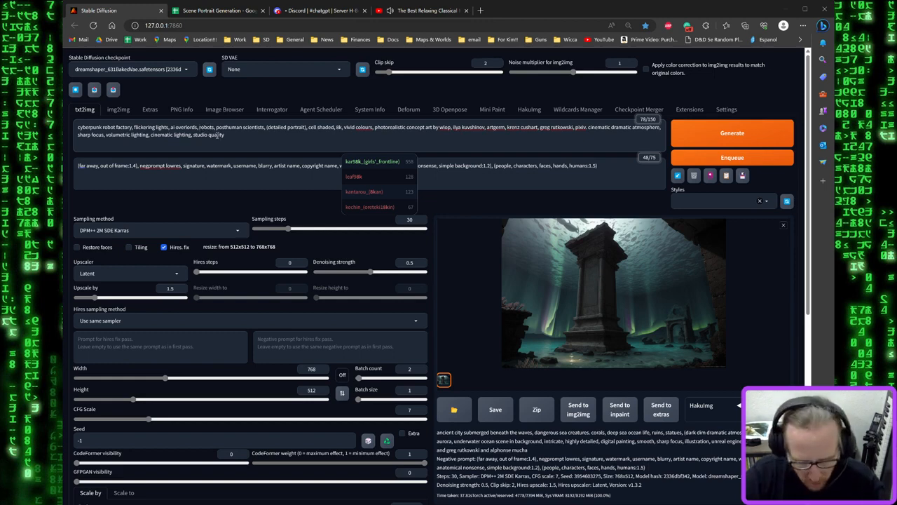
{"action": "type", "text": "humanoid "}
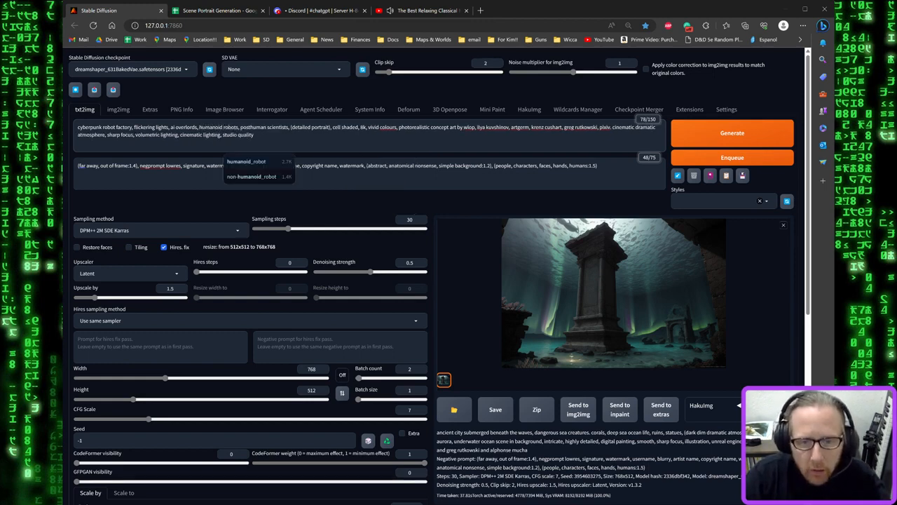
{"action": "type", "text": "robots, fl"}
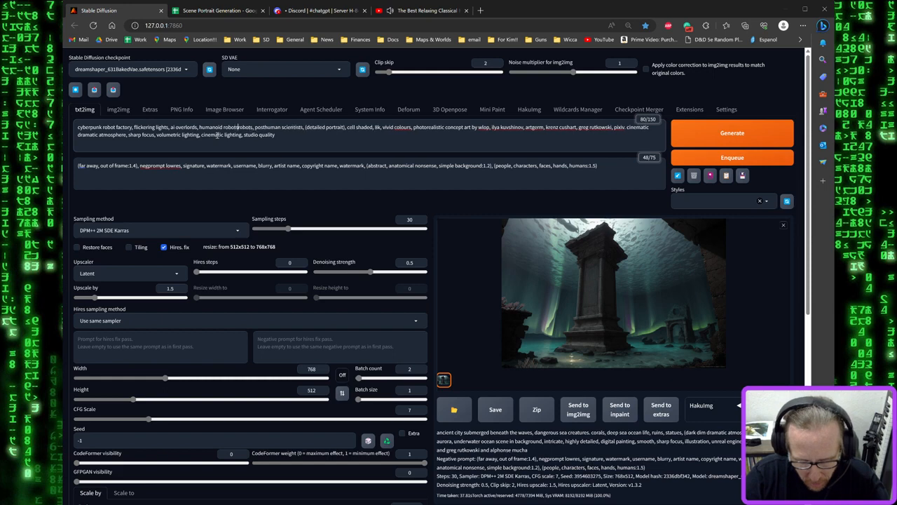
{"action": "type", "text": "ying"}
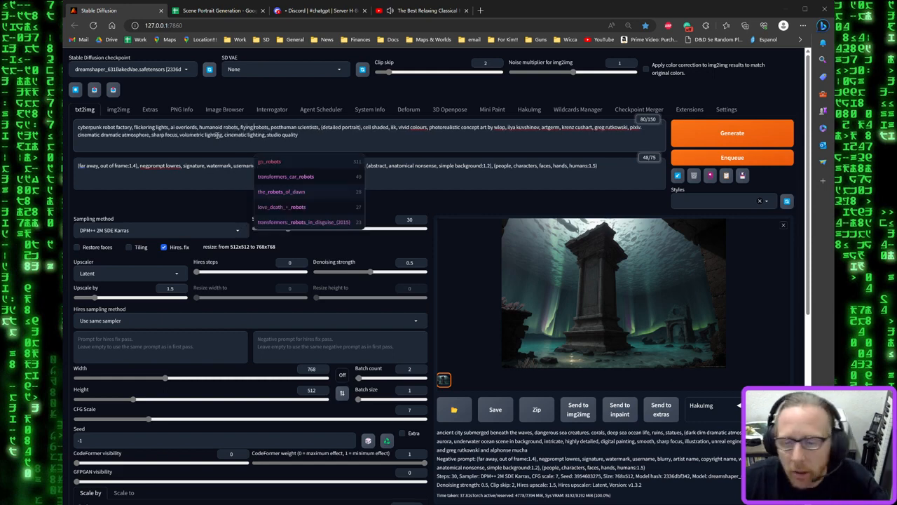
Generate the cyberpunk robot factory scene and inspect the resulting image enlarged
{"action": "key", "text": "ctrl+Return"}
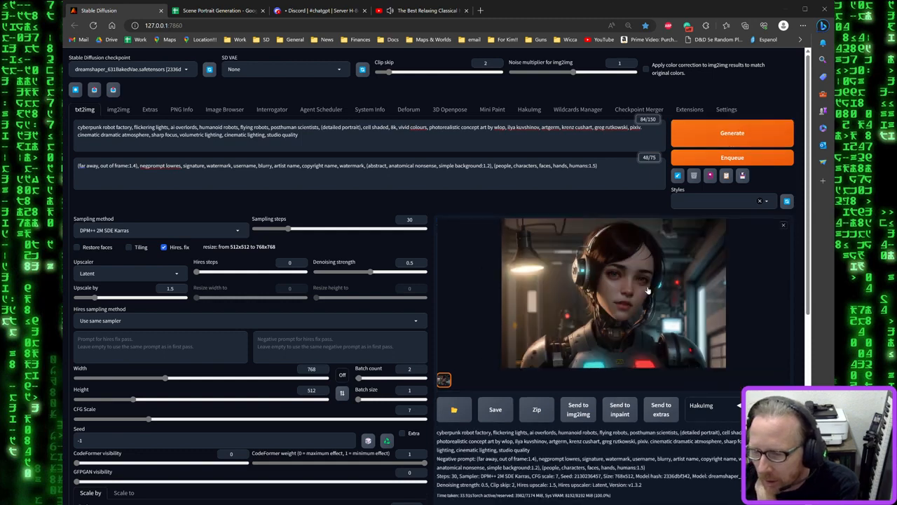
{"action": "left_click", "coordinate": [648, 290]}
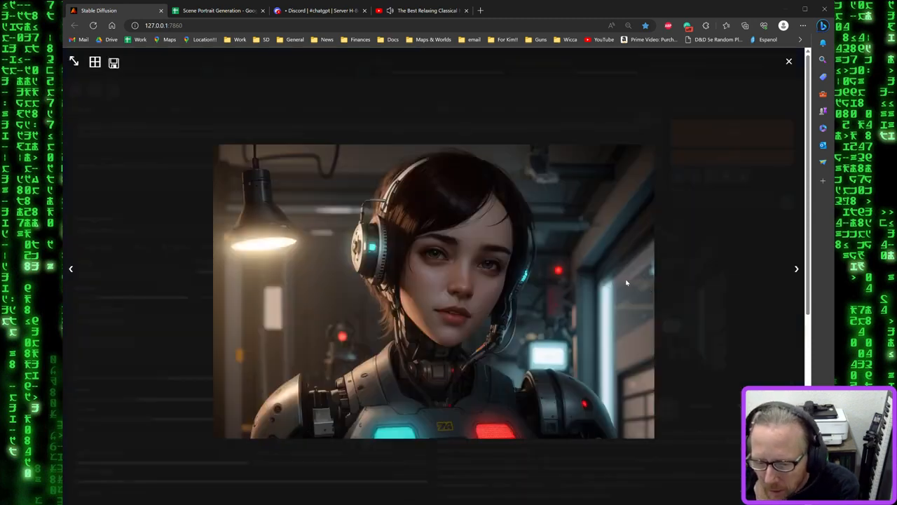
{"action": "left_click", "coordinate": [722, 288]}
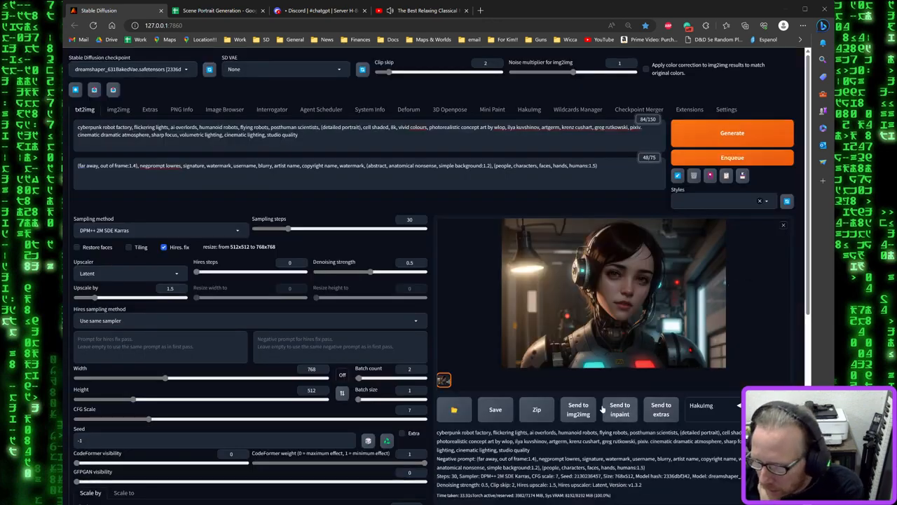
Send the generated cyberpunk image to Extras and set Upscaler 1 to 4xESRGAN
{"action": "left_click", "coordinate": [649, 413]}
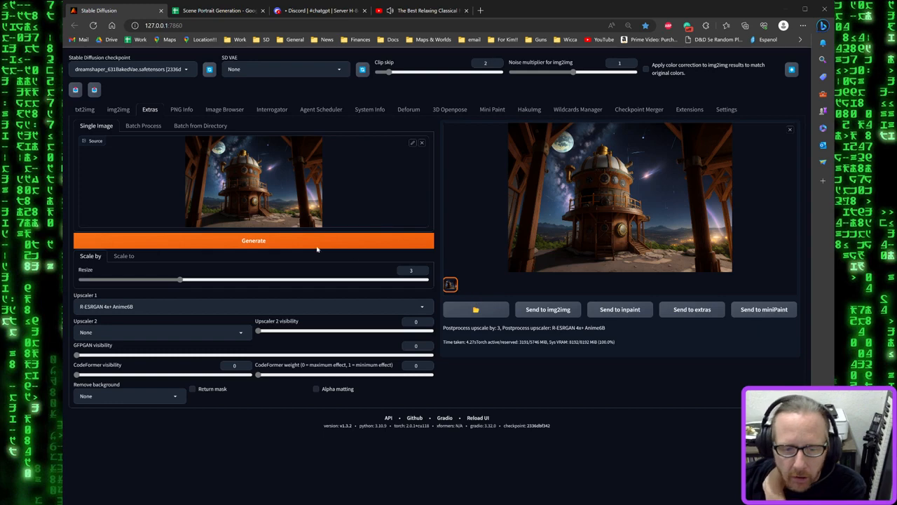
{"action": "left_click", "coordinate": [139, 312]}
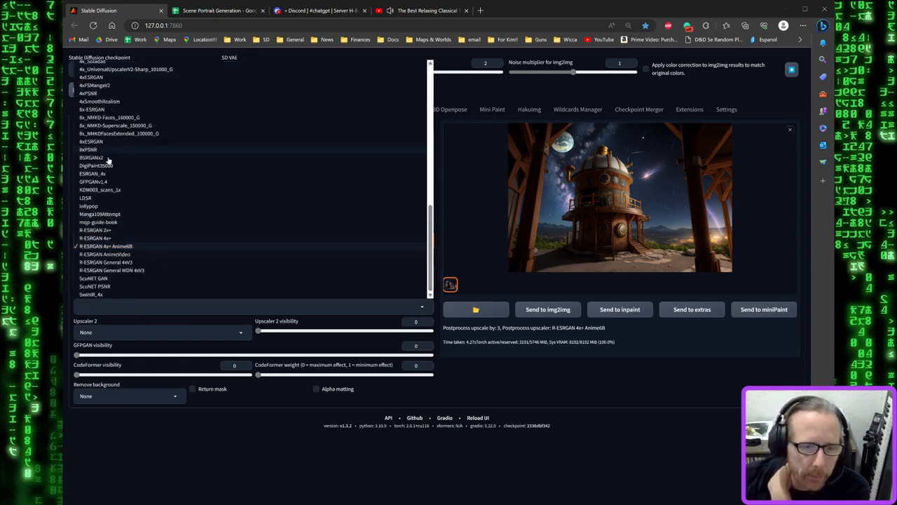
{"action": "scroll", "coordinate": [112, 161], "scroll_direction": "up", "scroll_amount": 1}
{"action": "left_click", "coordinate": [95, 113]}
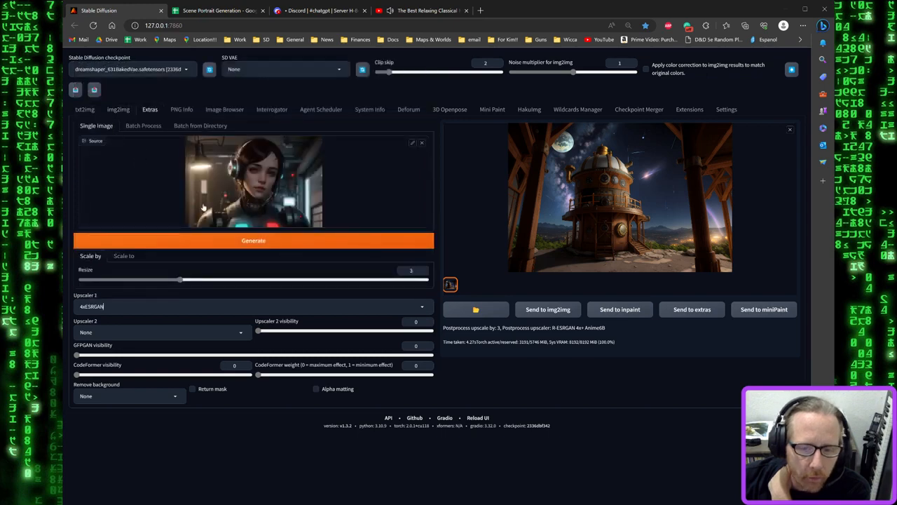
Upscale the cyberpunk android portrait 3x with 4xESRGAN and inspect the face and armor of the enlarged result
{"action": "left_click", "coordinate": [251, 241]}
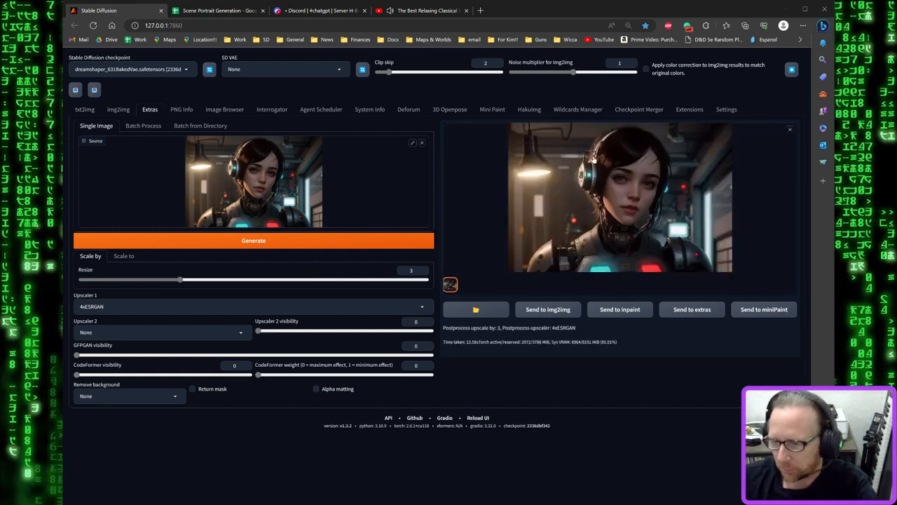
{"action": "left_click", "coordinate": [627, 155]}
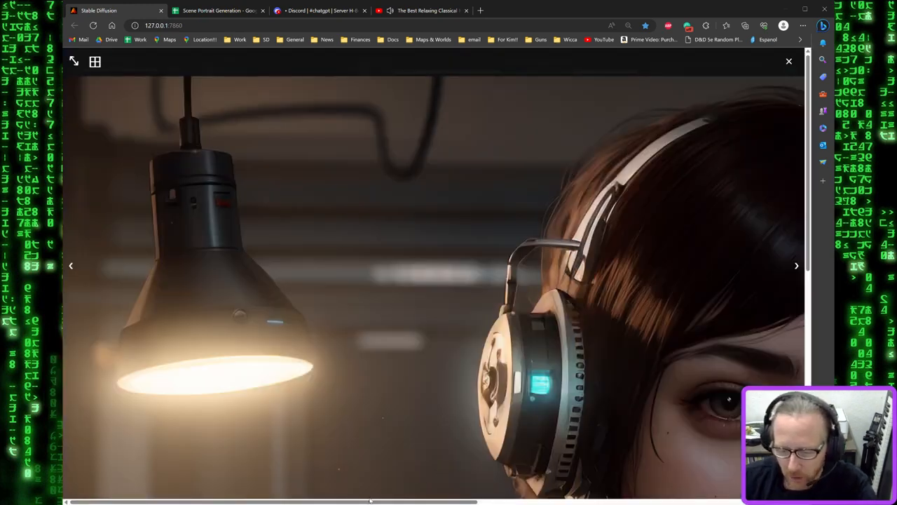
{"action": "left_click_drag", "start_coordinate": [370, 500], "coordinate": [559, 500]}
{"action": "scroll", "coordinate": [565, 440], "scroll_direction": "down", "scroll_amount": 2}
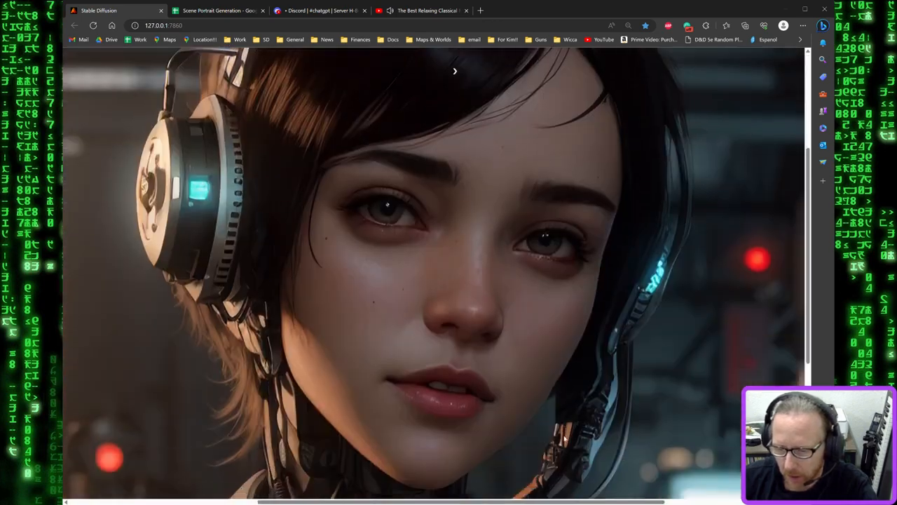
{"action": "scroll", "coordinate": [565, 440], "scroll_direction": "down", "scroll_amount": 1}
{"action": "scroll", "coordinate": [565, 438], "scroll_direction": "up", "scroll_amount": 2}
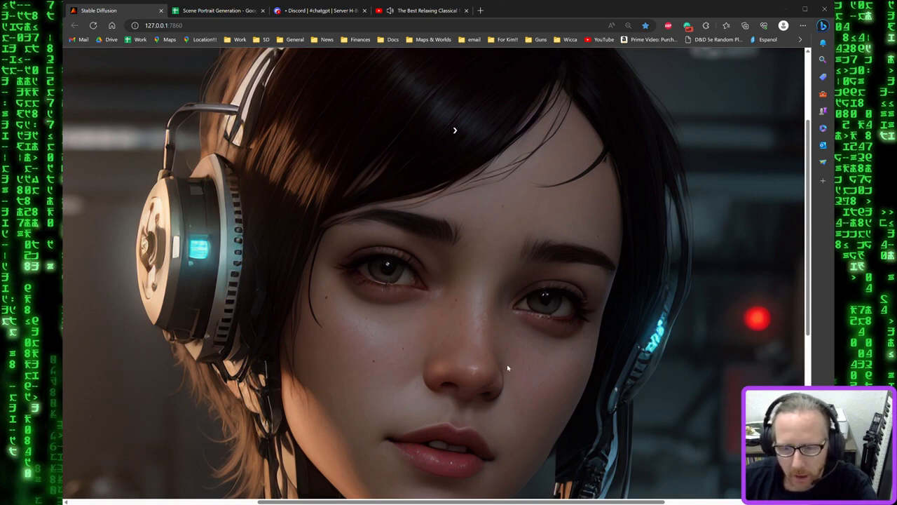
{"action": "scroll", "coordinate": [507, 368], "scroll_direction": "up", "scroll_amount": 2}
{"action": "scroll", "coordinate": [507, 367], "scroll_direction": "down", "scroll_amount": 6}
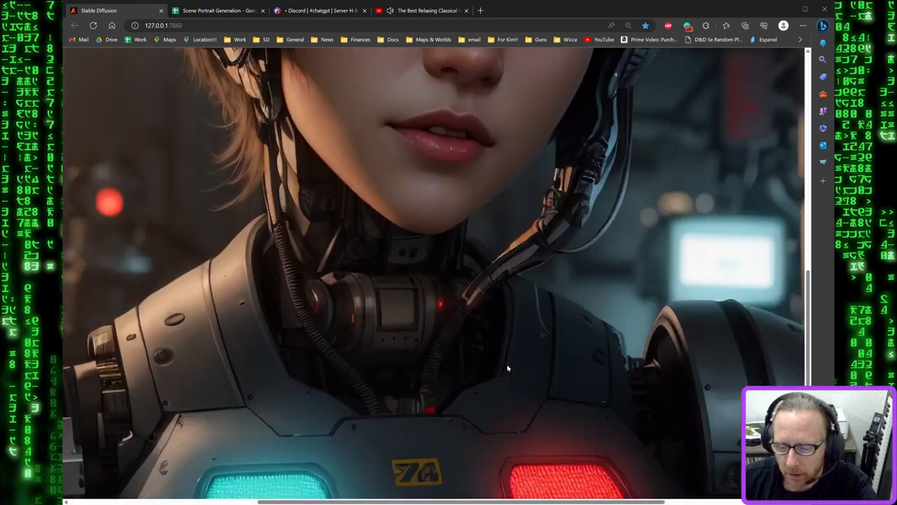
{"action": "scroll", "coordinate": [509, 367], "scroll_direction": "down", "scroll_amount": 1}
{"action": "left_click", "coordinate": [481, 370]}
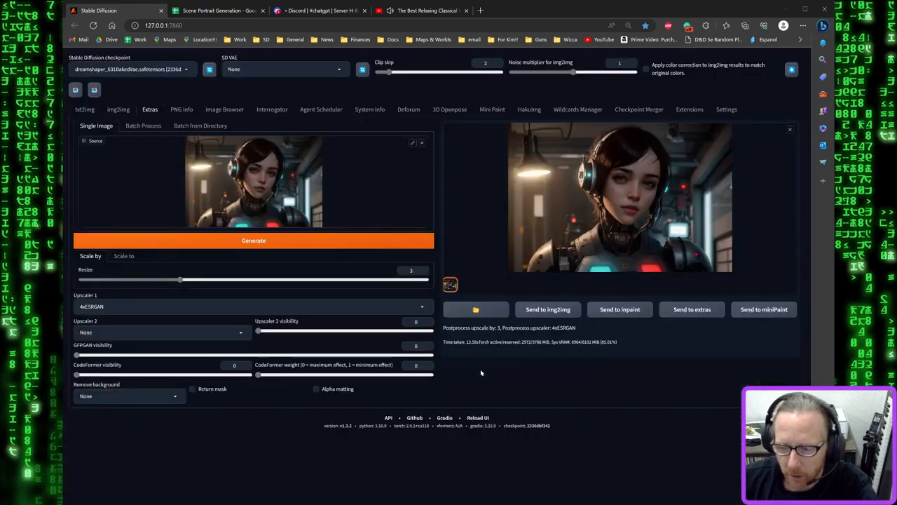
Reopen the upscaled portrait at full size and examine the hair, face and mechanical neck details
{"action": "left_click", "coordinate": [590, 228]}
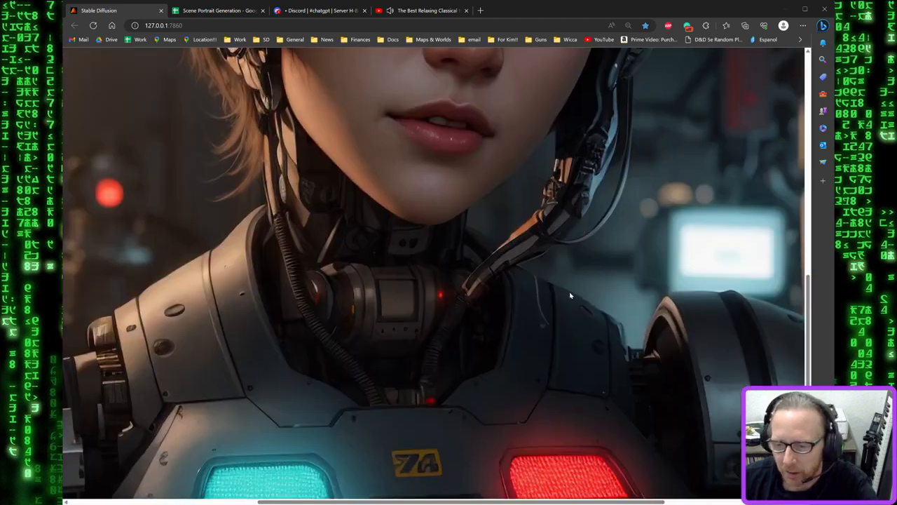
{"action": "scroll", "coordinate": [571, 297], "scroll_direction": "up", "scroll_amount": 10}
{"action": "scroll", "coordinate": [568, 300], "scroll_direction": "down", "scroll_amount": 3}
{"action": "left_click", "coordinate": [568, 300]}
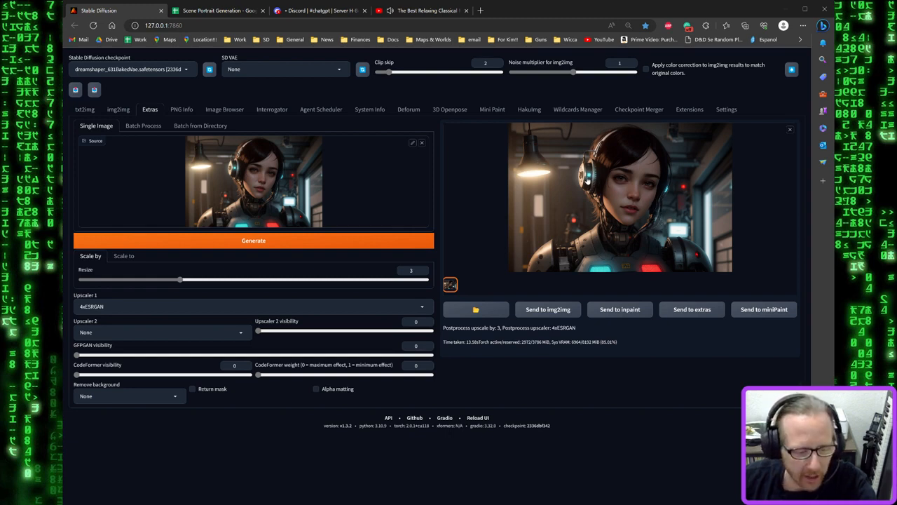
{"action": "left_click", "coordinate": [587, 178]}
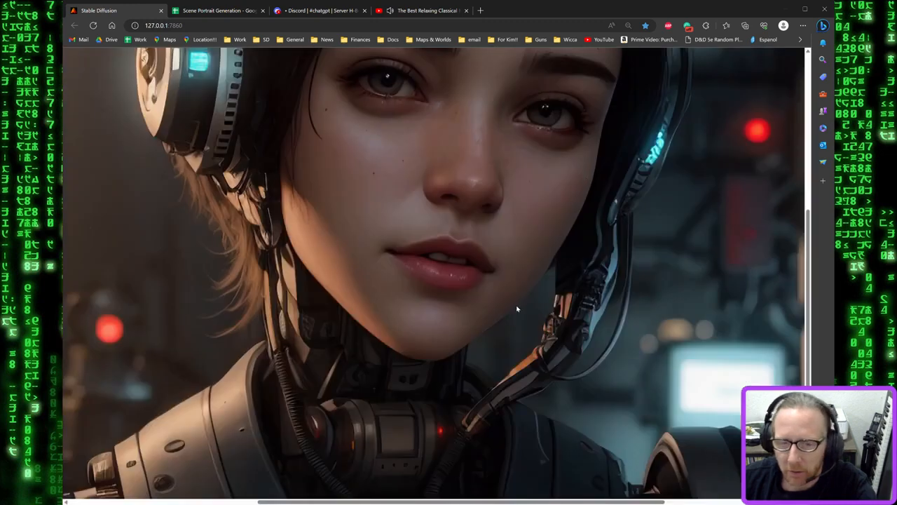
{"action": "scroll", "coordinate": [517, 308], "scroll_direction": "up", "scroll_amount": 3}
{"action": "left_click", "coordinate": [513, 313]}
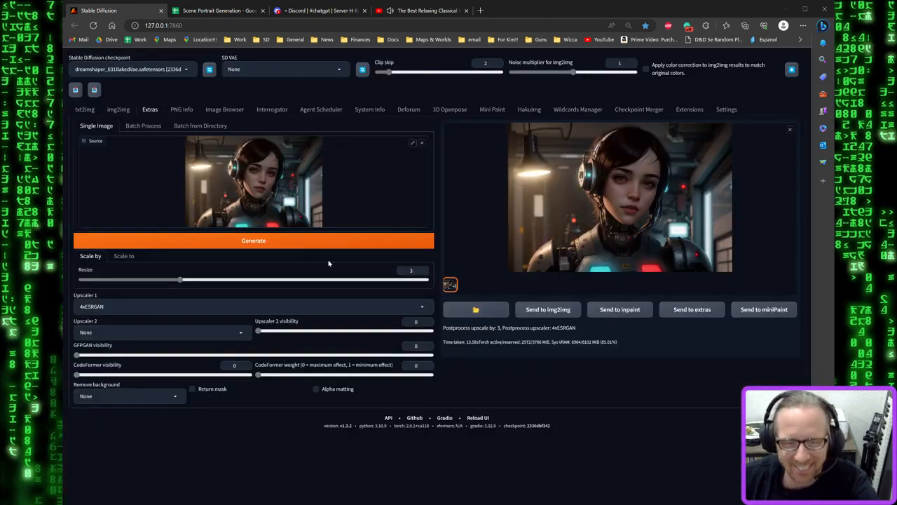
Replace the txt2img prompt with the Photorealistic Scene template from the Scene Portrait Generation spreadsheet
{"action": "left_click", "coordinate": [224, 12]}
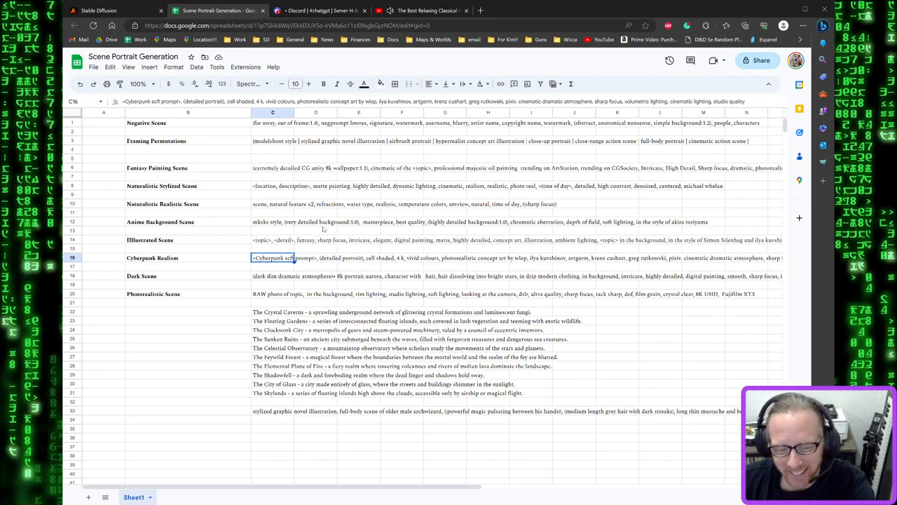
{"action": "key", "text": "ctrl+c"}
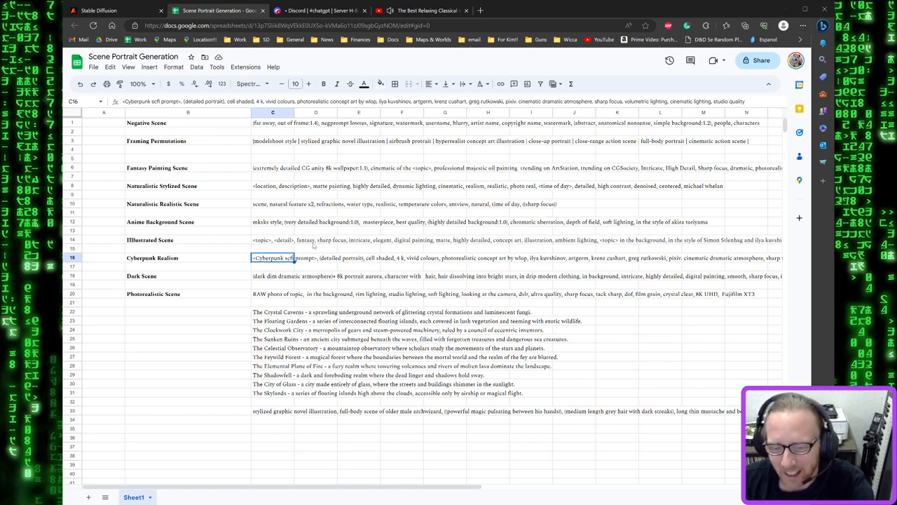
{"action": "left_click", "coordinate": [269, 295]}
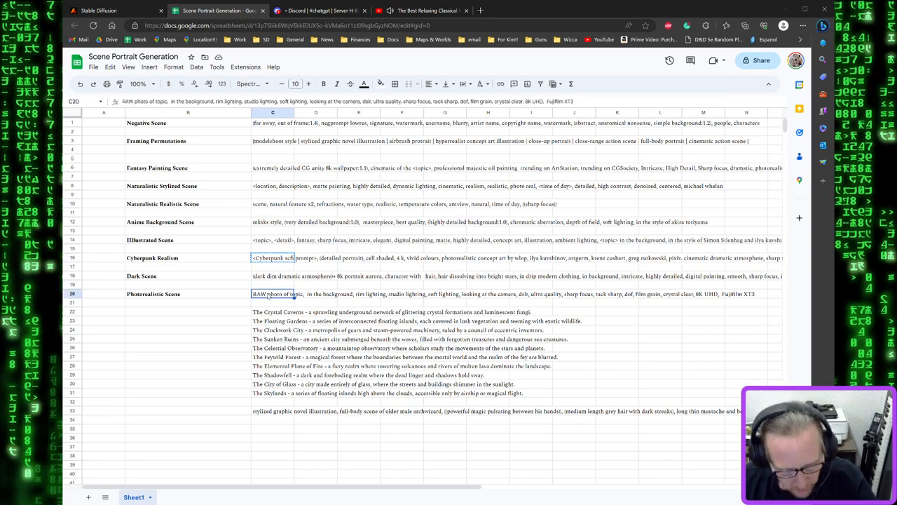
{"action": "key", "text": "Escape"}
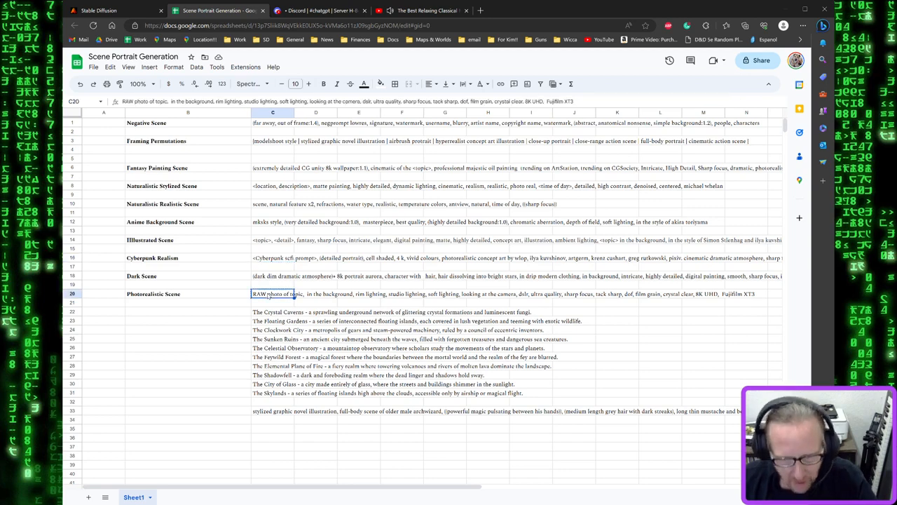
{"action": "left_click", "coordinate": [118, 10]}
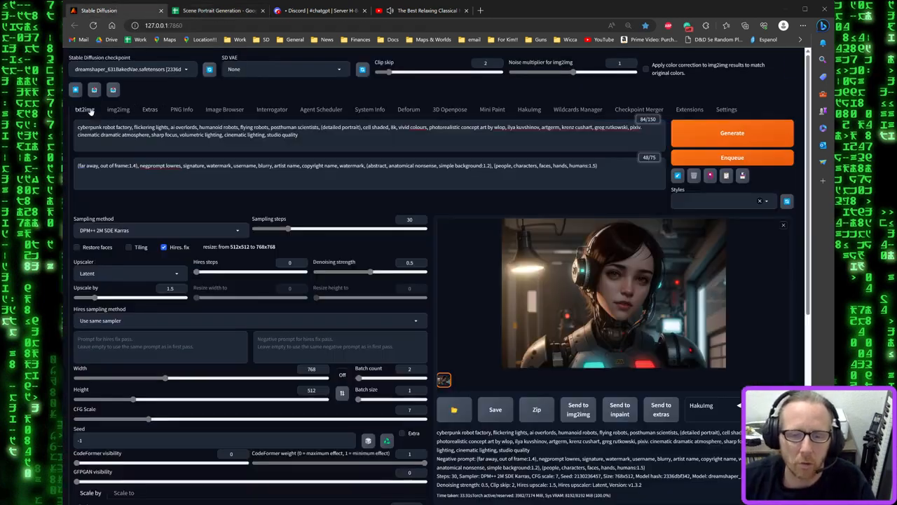
{"action": "left_click", "coordinate": [88, 111]}
{"action": "left_click", "coordinate": [302, 144]}
{"action": "key", "text": "ctrl+a"}
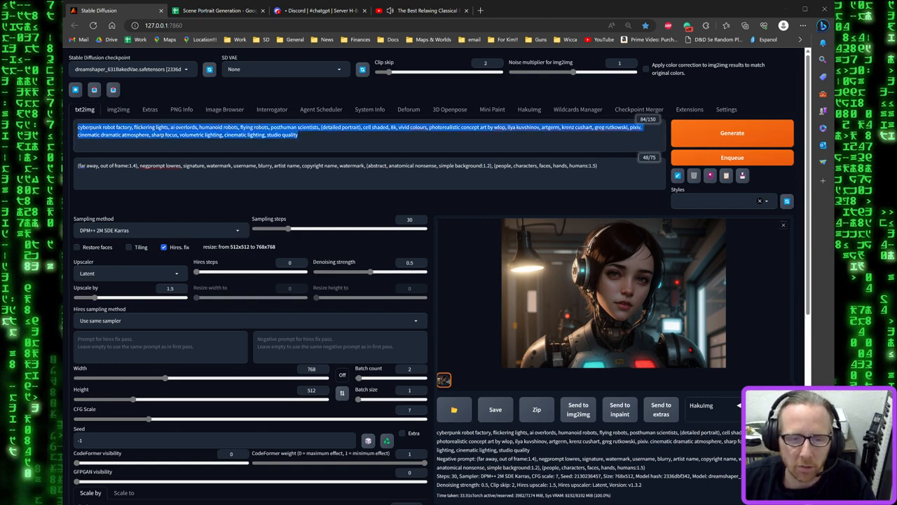
{"action": "key", "text": "ctrl+v"}
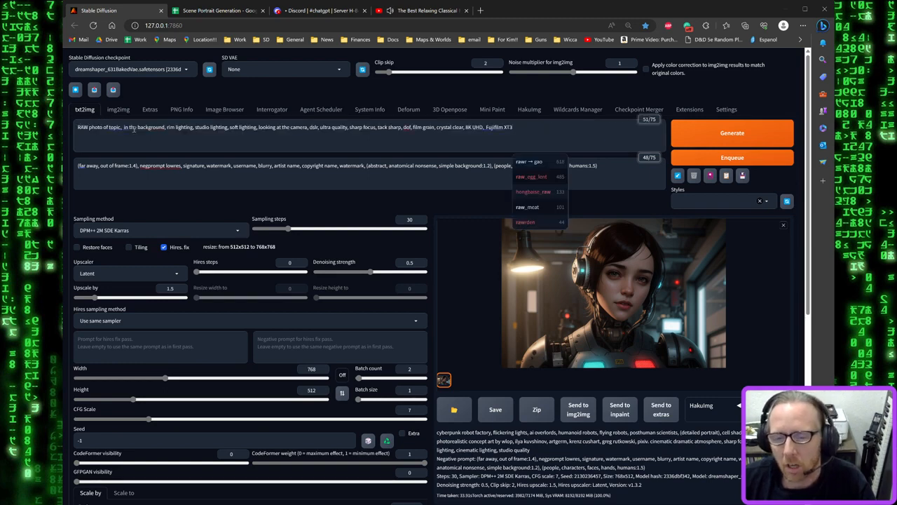
Clear the negative prompt and fill it from the Realistic Vision Negative Prompt and Realistic Vision Negative styles
{"action": "left_click_drag", "start_coordinate": [601, 166], "coordinate": [72, 157]}
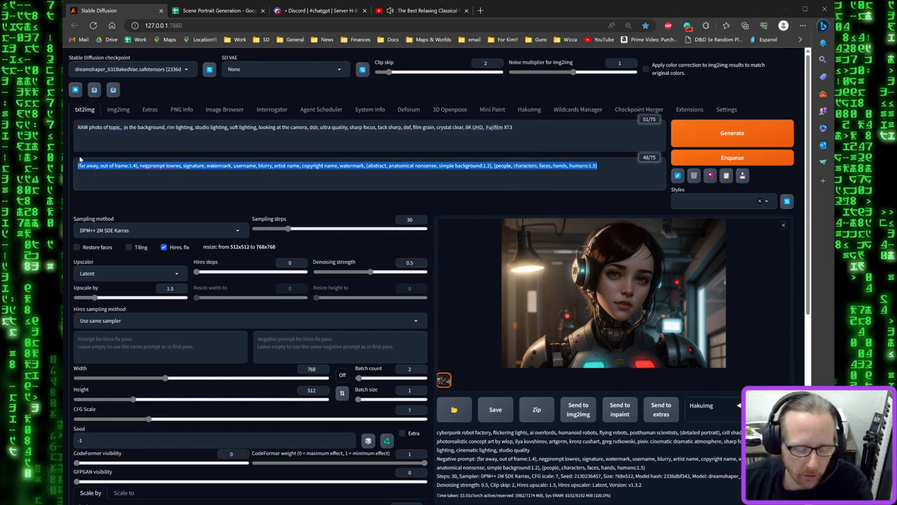
{"action": "key", "text": "BackSpace"}
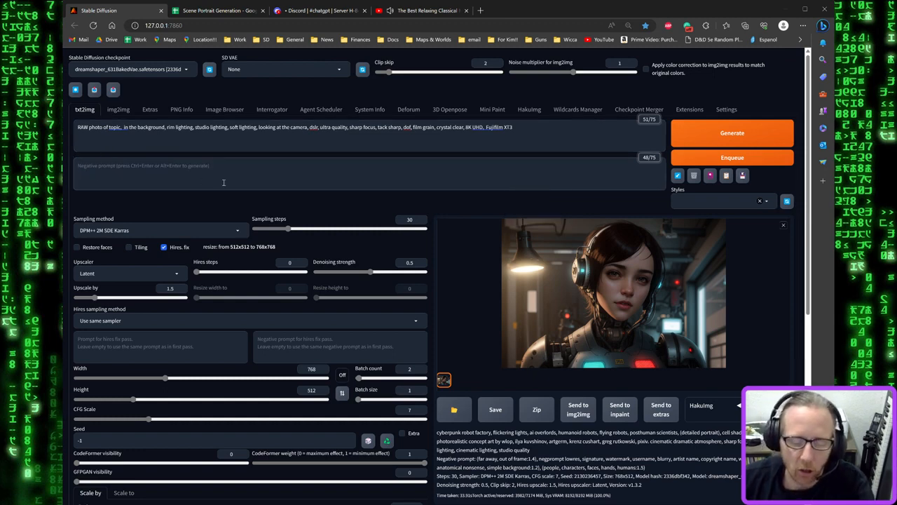
{"action": "left_click", "coordinate": [763, 203]}
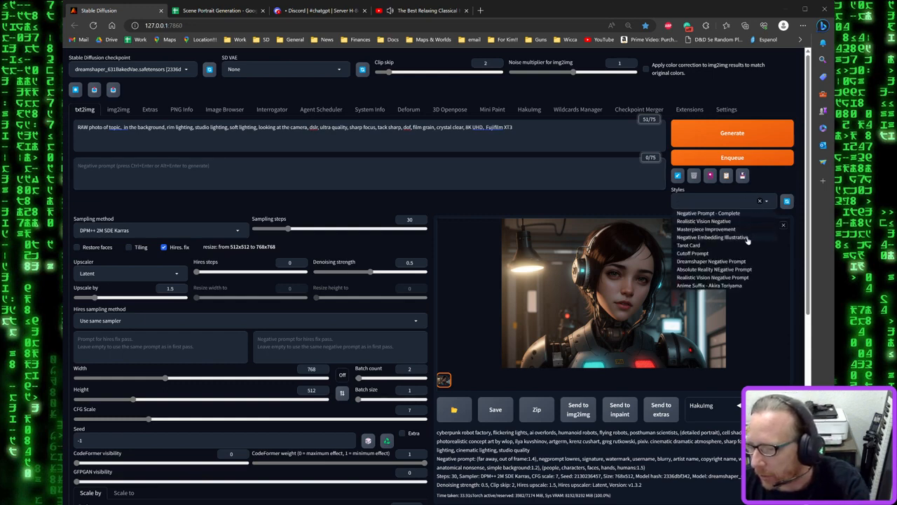
{"action": "left_click", "coordinate": [741, 277]}
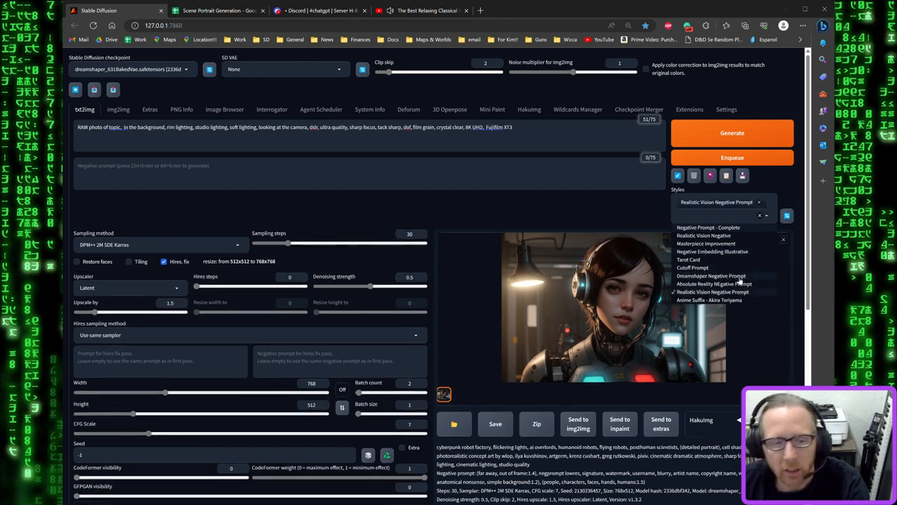
{"action": "left_click", "coordinate": [727, 177]}
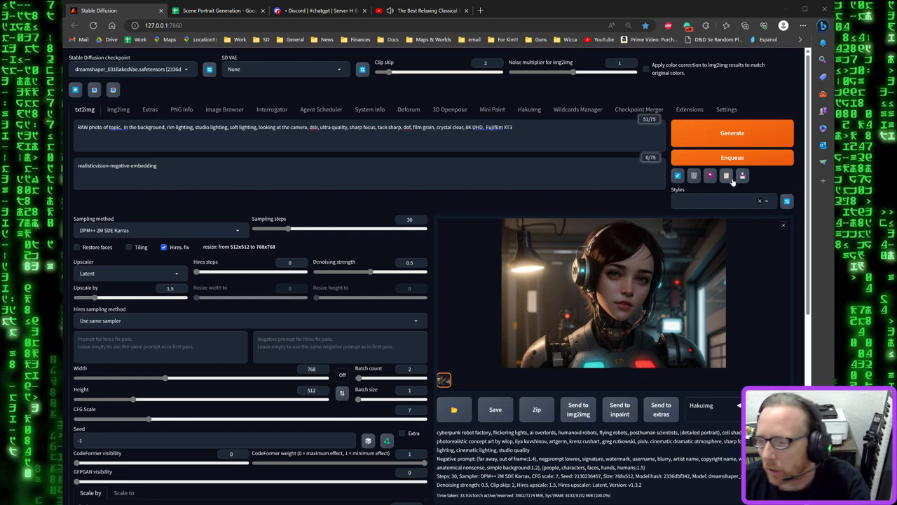
{"action": "left_click", "coordinate": [729, 178]}
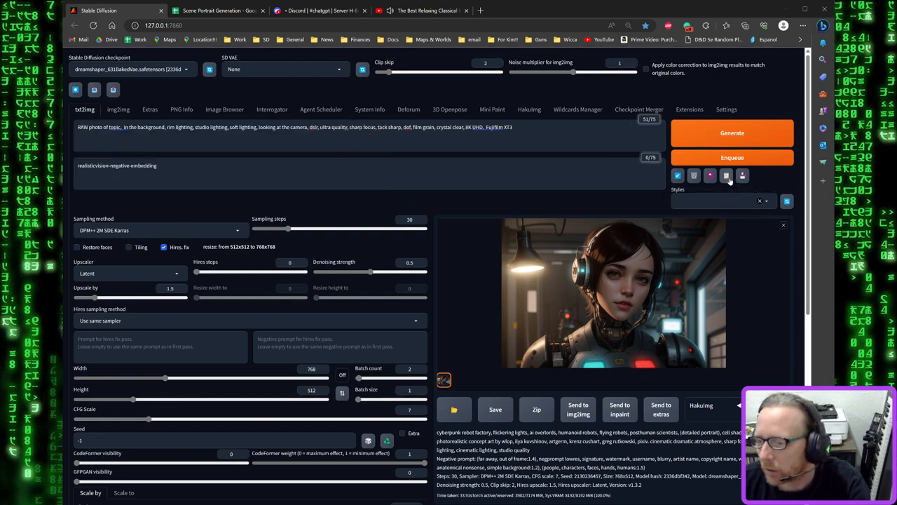
{"action": "left_click", "coordinate": [759, 203]}
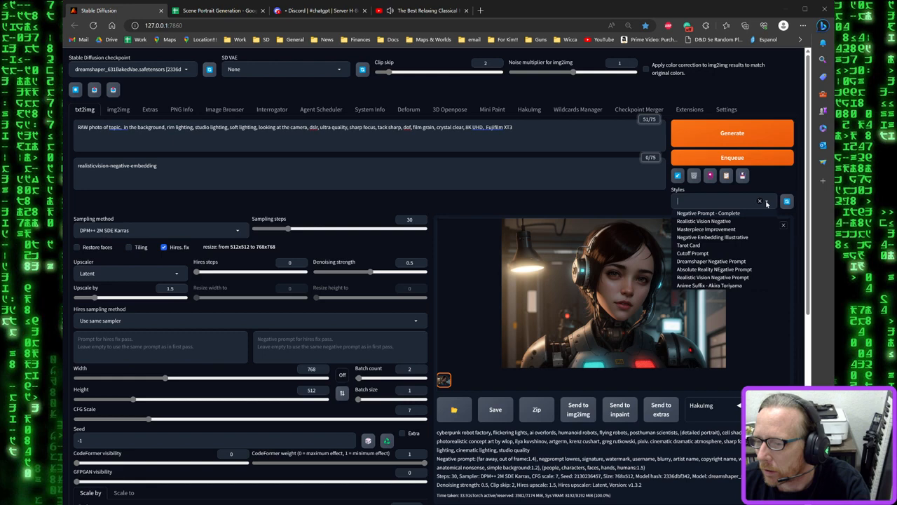
{"action": "left_click", "coordinate": [737, 220]}
{"action": "left_click", "coordinate": [727, 175]}
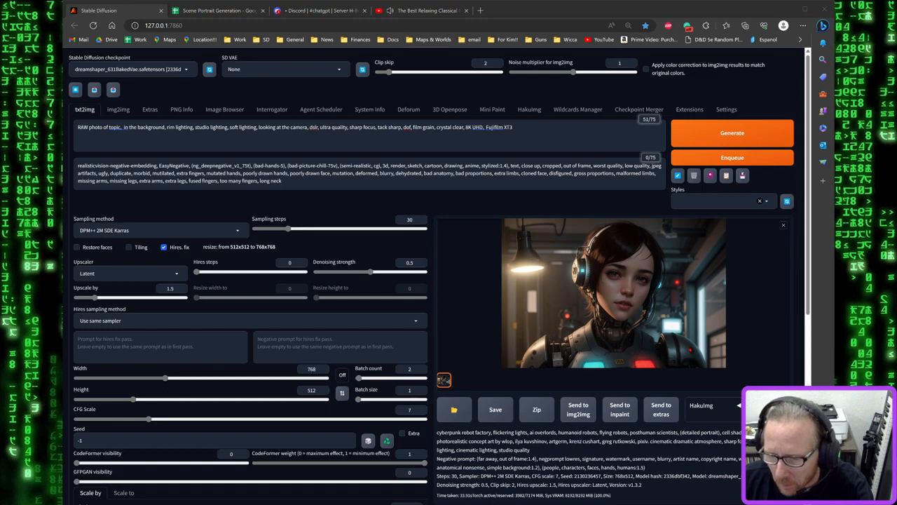
Replace the negative prompt with the Photorealistic Negative text from the Realism sheet of the Stable Diffusion Spellbook spreadsheet
{"action": "left_click", "coordinate": [478, 382]}
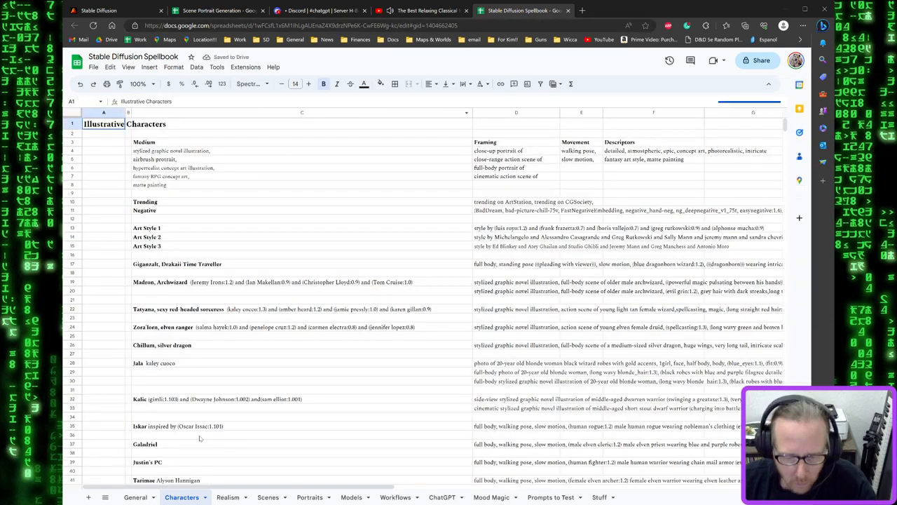
{"action": "left_click", "coordinate": [230, 497]}
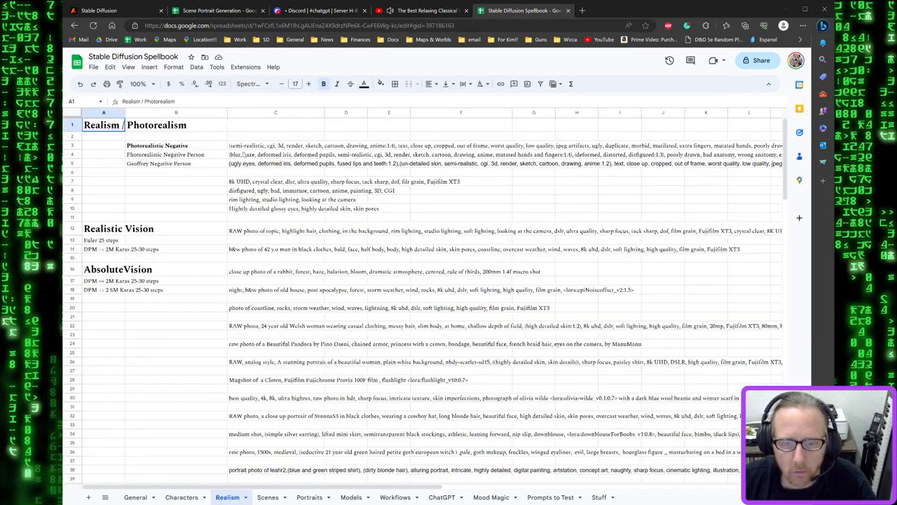
{"action": "left_click", "coordinate": [309, 145]}
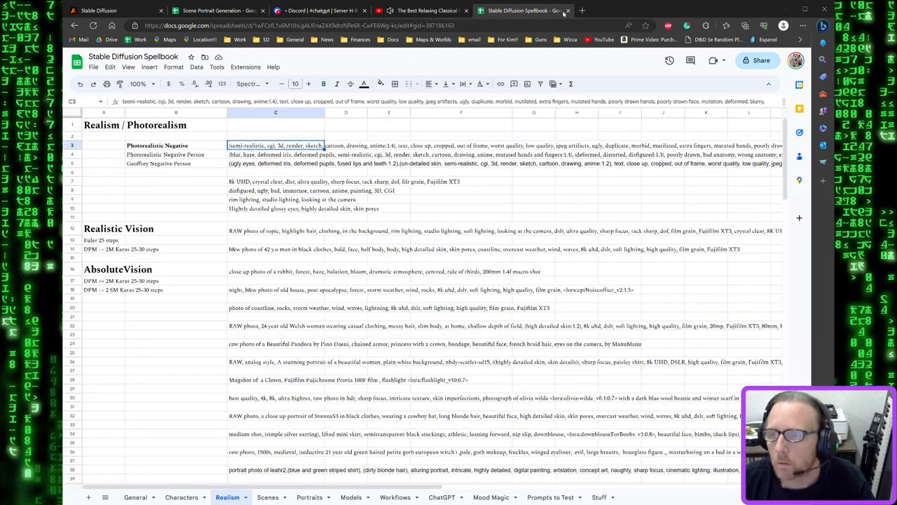
{"action": "left_click", "coordinate": [568, 11]}
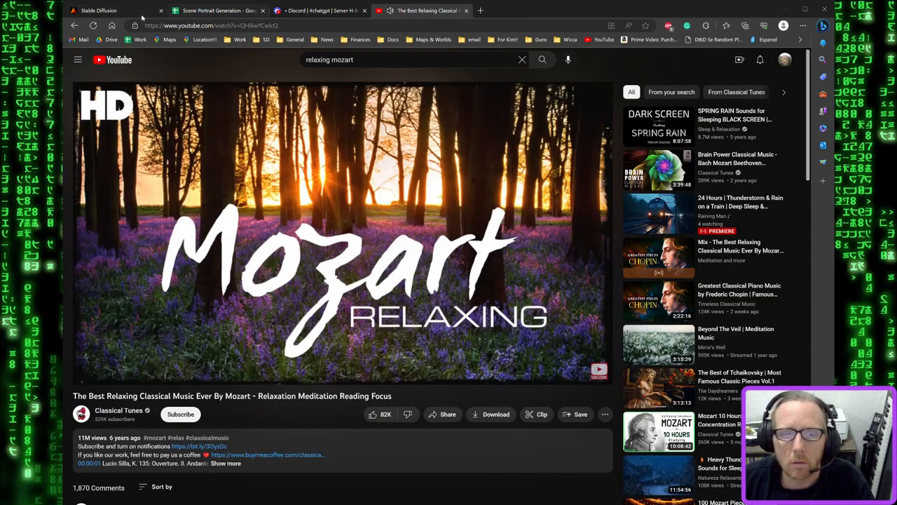
{"action": "left_click", "coordinate": [112, 10]}
{"action": "left_click", "coordinate": [289, 184]}
{"action": "key", "text": "ctrl+a"}
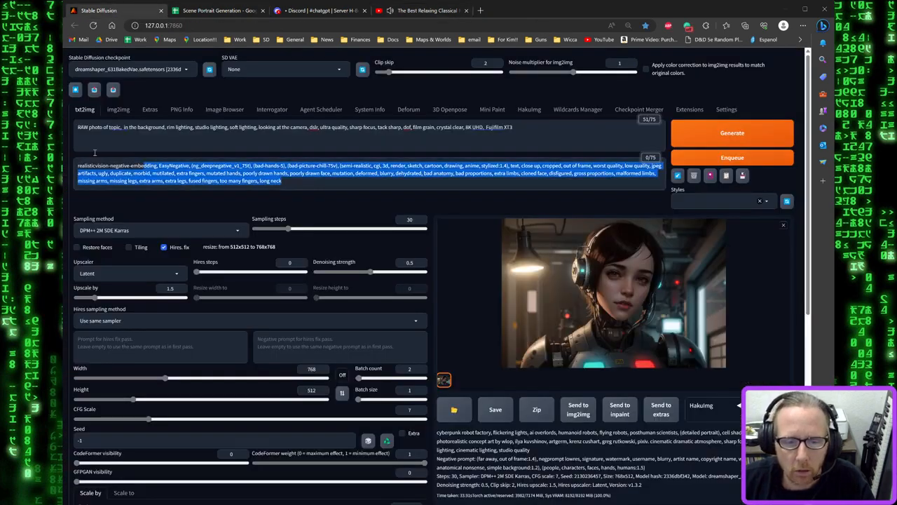
{"action": "type", "text": "(semi-realistic, cgi, 3d, render, sketch, cartoon, drawing, anime:1.4), text, close up, cropped, out of frame, worst quality, low quality, jpeg artifacts, ugly, duplicate, morbid, mutilated, extra fingers, mutated hands, poorly drawn hands, poorly drawn face, mutation, deformed, blurry, dehydrated, bad anatomy, bad proportions, extra limbs, cloned face, disfigured, gross proportions, malformed limbs, missing arms, missing legs, extra arms, extra legs, fused fingers, too many fingers, long neck"}
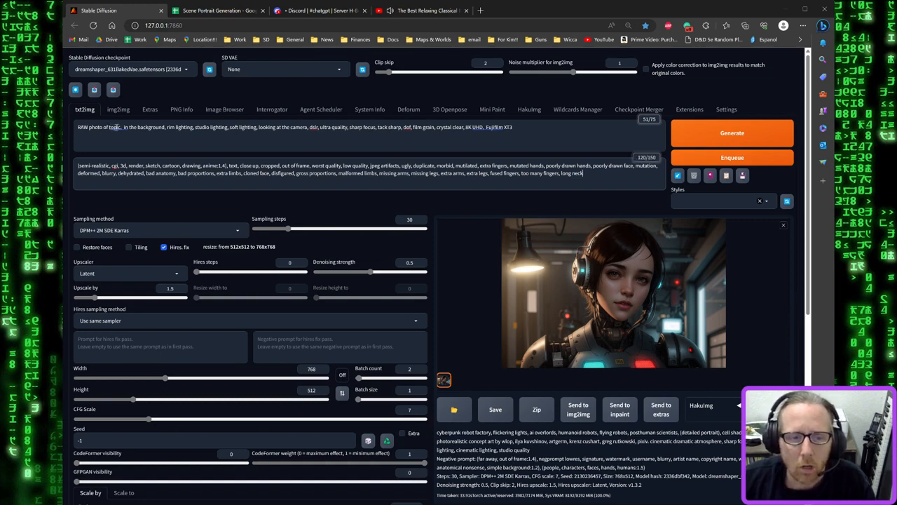
Replace the "topic" placeholder in the prompt with "a scenic mountain range"
{"action": "double_click", "coordinate": [113, 127]}
{"action": "type", "text": "a"}
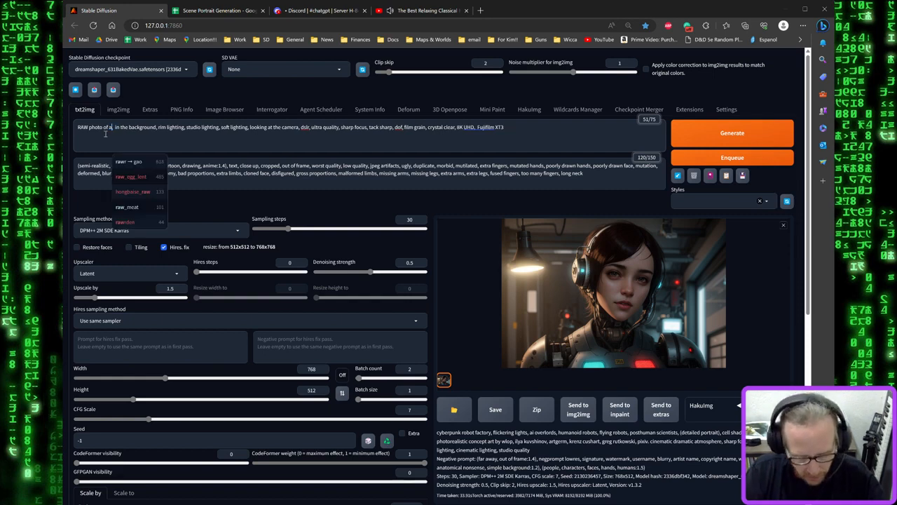
{"action": "type", "text": " se"}
{"action": "key", "text": "BackSpace"}
{"action": "type", "text": "cenic mounta"}
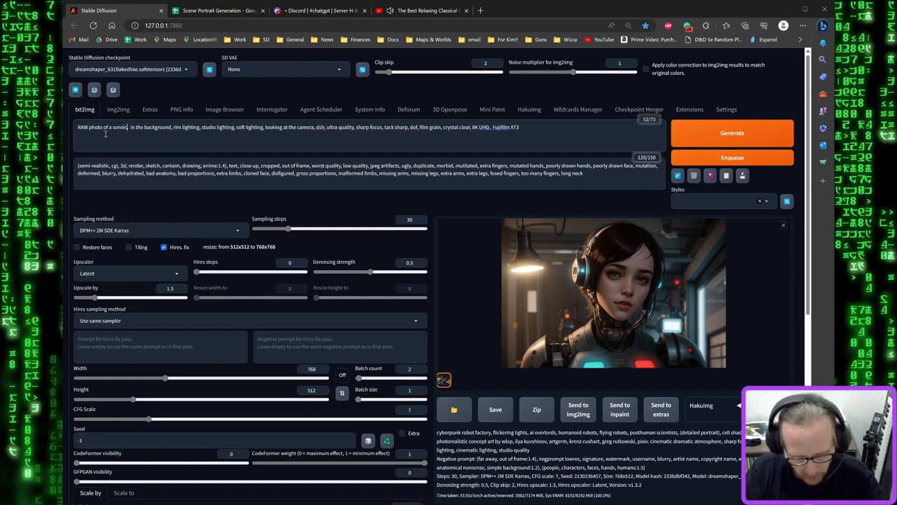
{"action": "type", "text": "in range"}
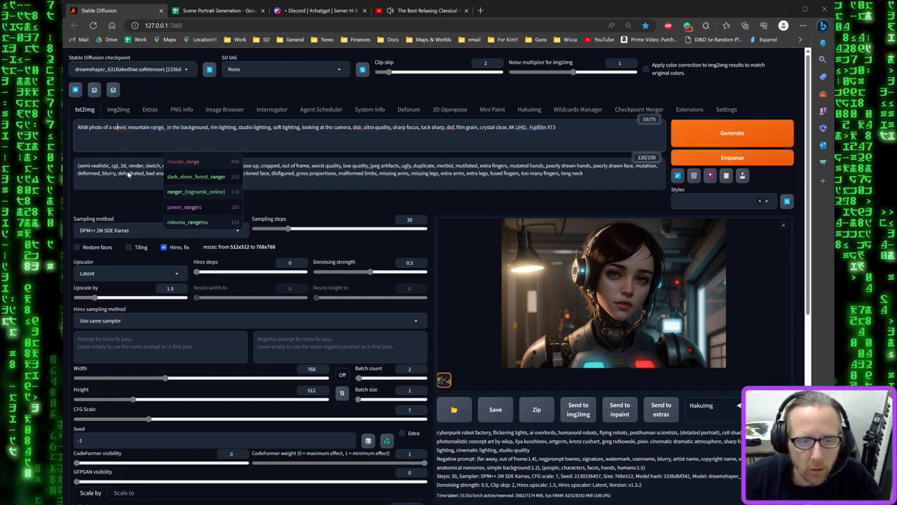
{"action": "left_click", "coordinate": [128, 174]}
{"action": "left_click", "coordinate": [167, 129]}
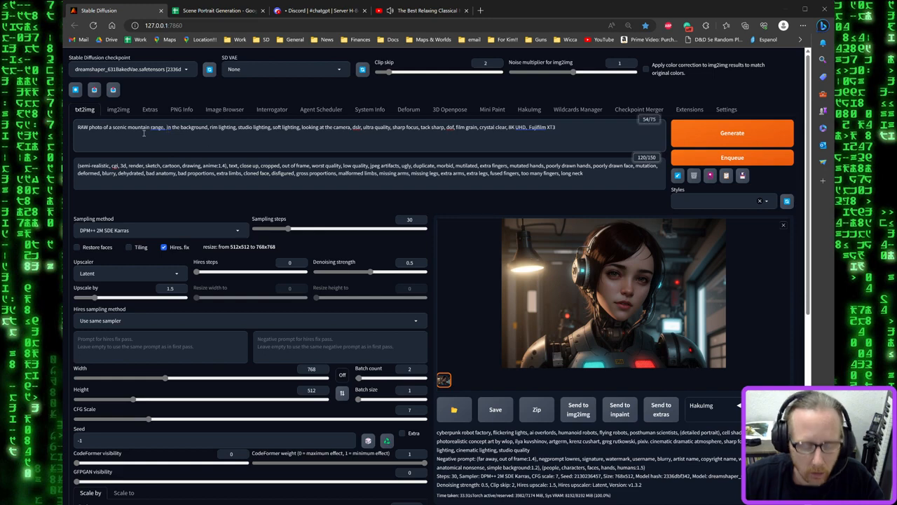
Add "blue skies and snow-capped peaks in the background, forest, snow, logs," after the mountain range in the prompt and delete the duplicate "in the background,"
{"action": "type", "text": "blue sk"}
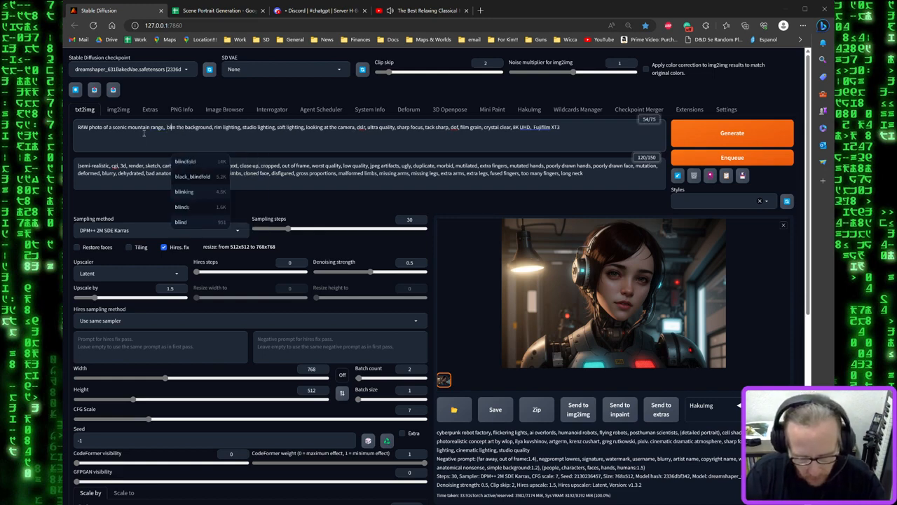
{"action": "type", "text": "ies and"}
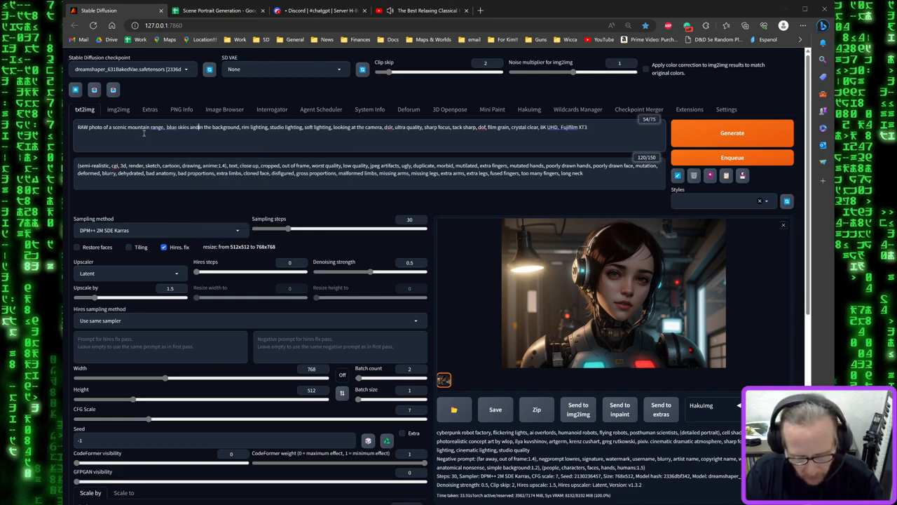
{"action": "type", "text": " snow-ca"}
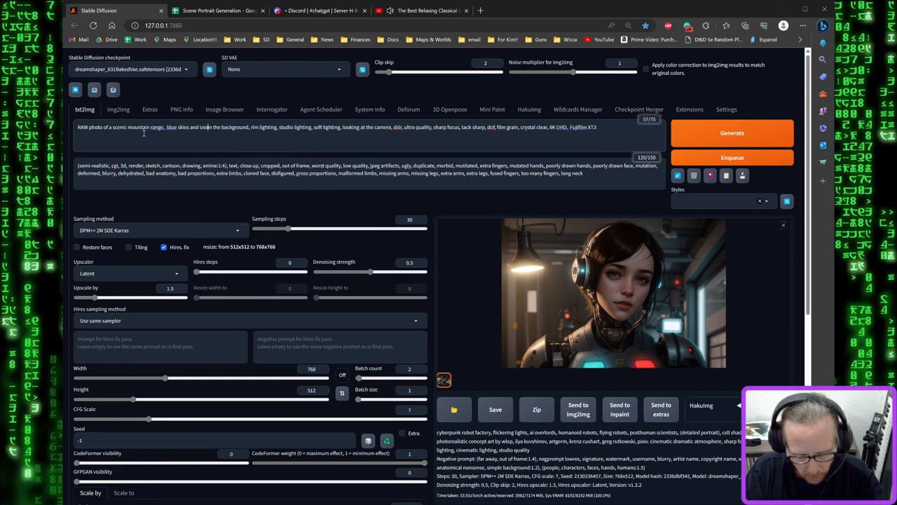
{"action": "type", "text": "pped peaks"}
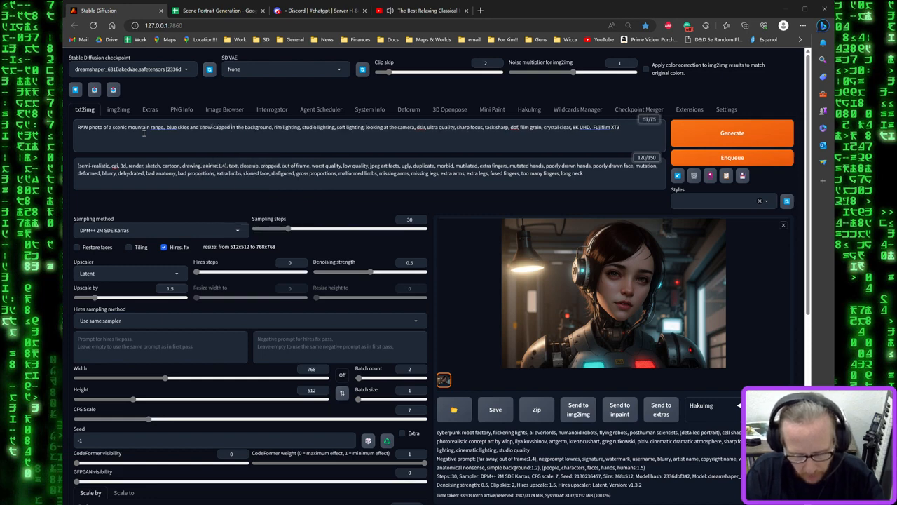
{"action": "type", "text": "in the background, "}
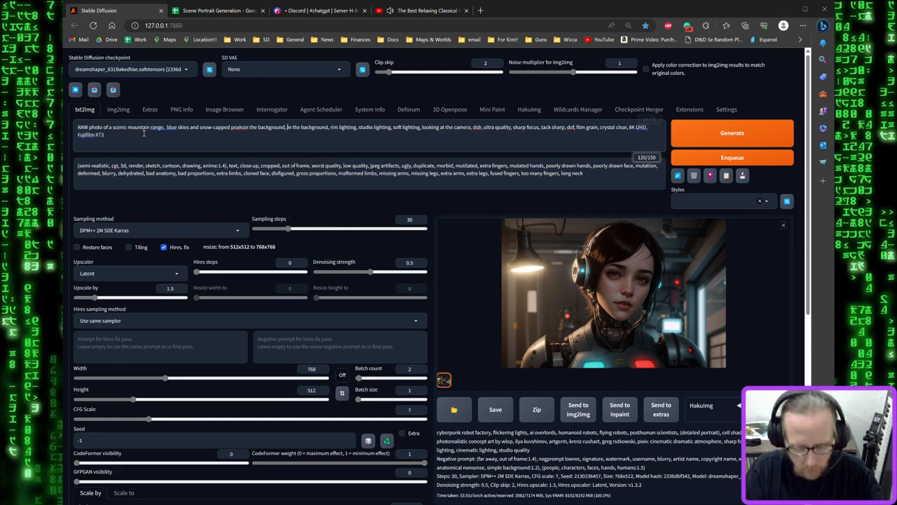
{"action": "type", "text": "forest,"}
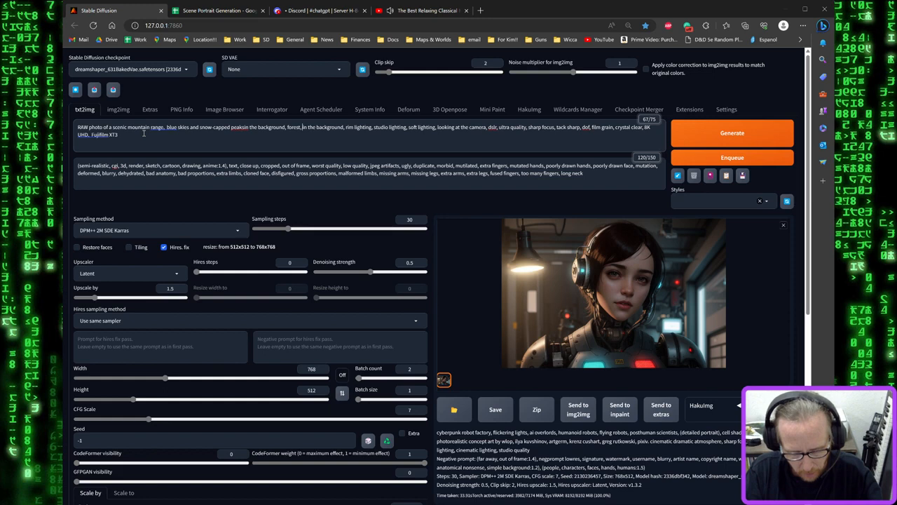
{"action": "type", "text": "snow, "}
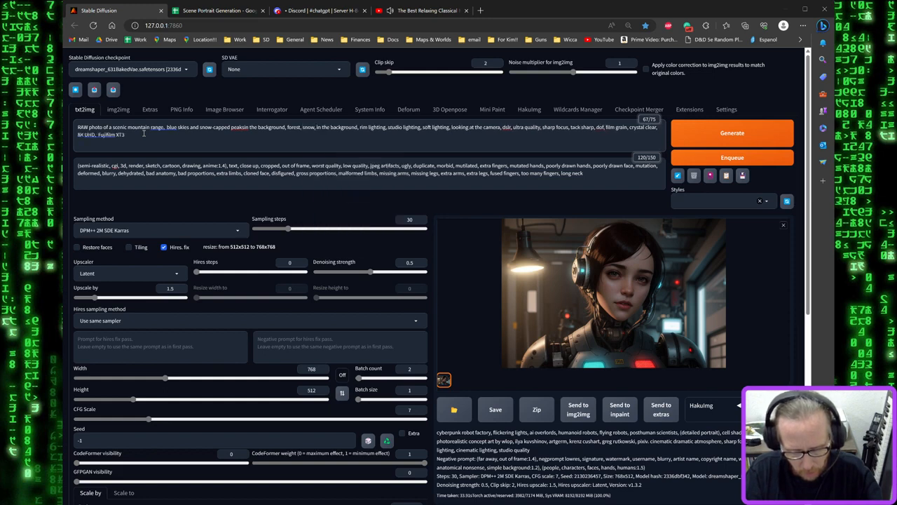
{"action": "type", "text": "logs,"}
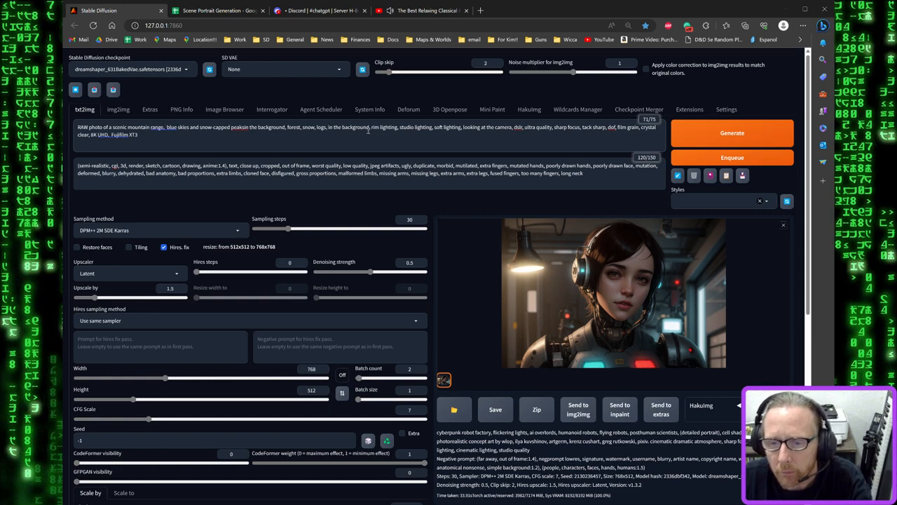
{"action": "left_click_drag", "start_coordinate": [371, 128], "coordinate": [328, 127]}
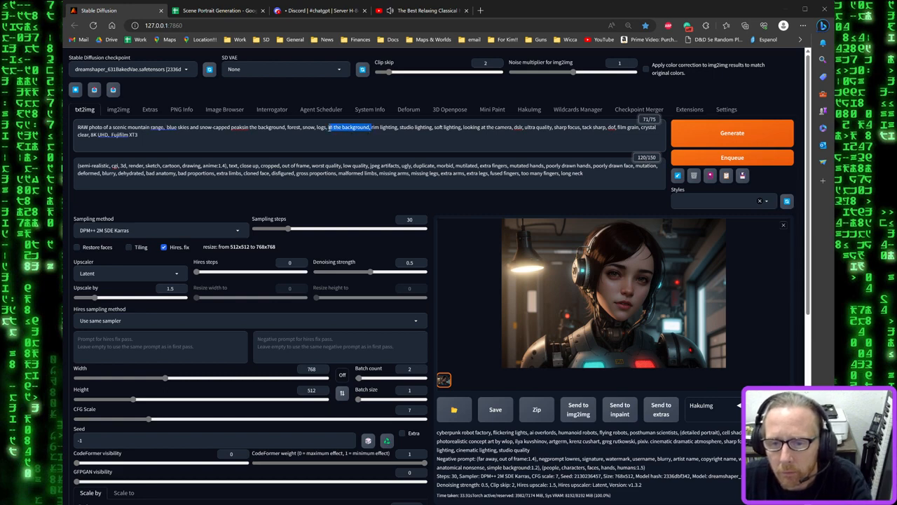
{"action": "key", "text": "BackSpace"}
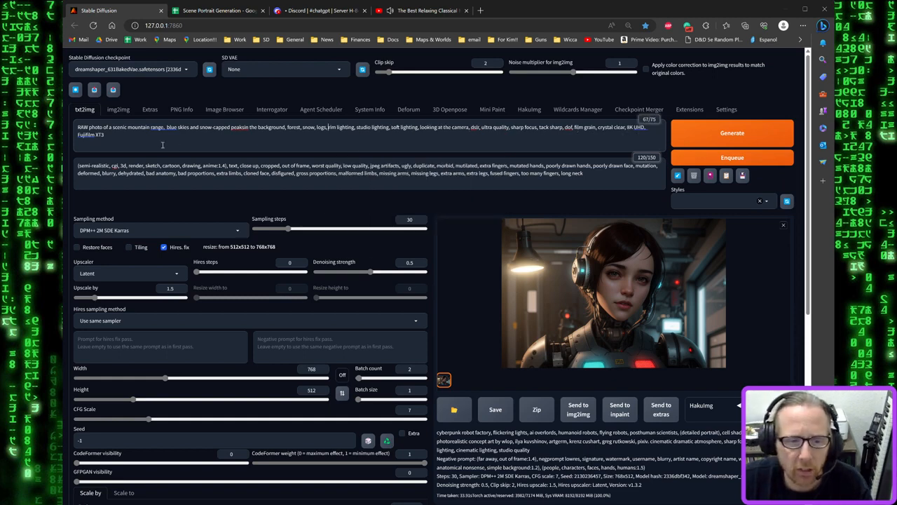
Generate the mountain scene, switch the checkpoint to absolutereality_v10.safetensors, and generate it again
{"action": "left_click", "coordinate": [707, 143]}
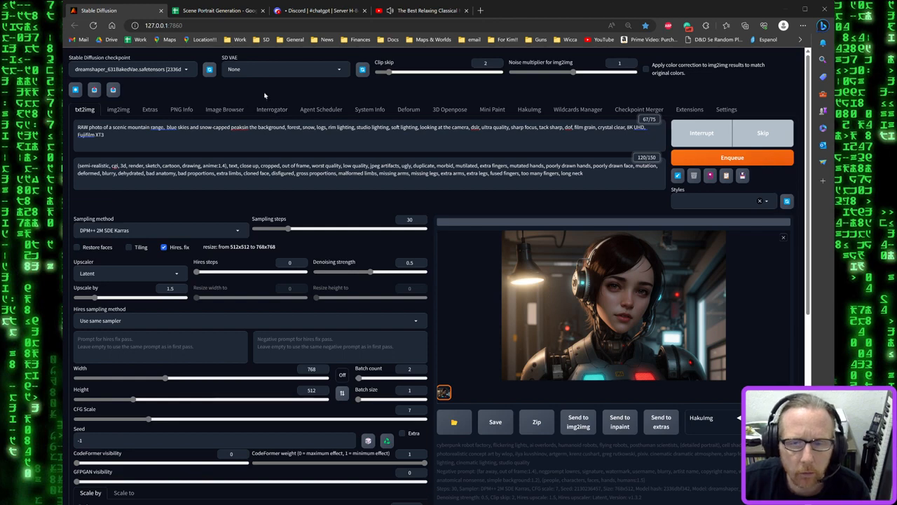
{"action": "left_click", "coordinate": [157, 75]}
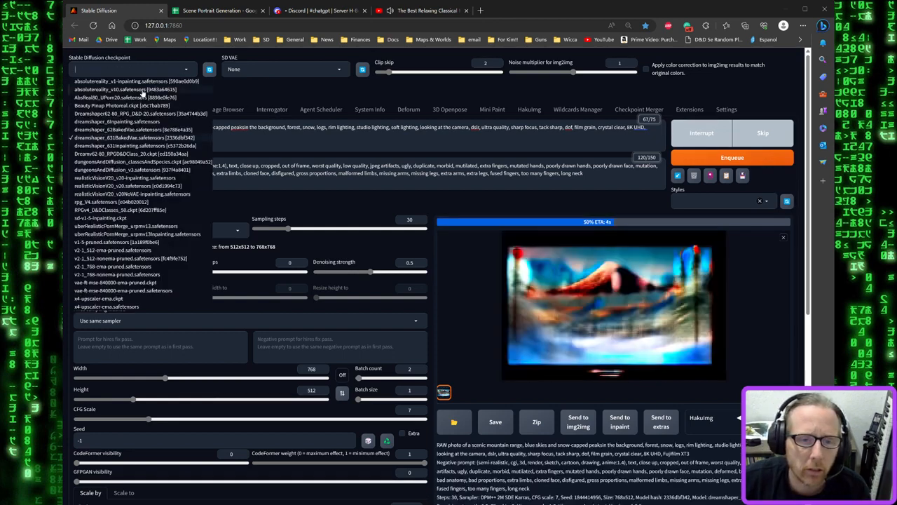
{"action": "left_click", "coordinate": [142, 90]}
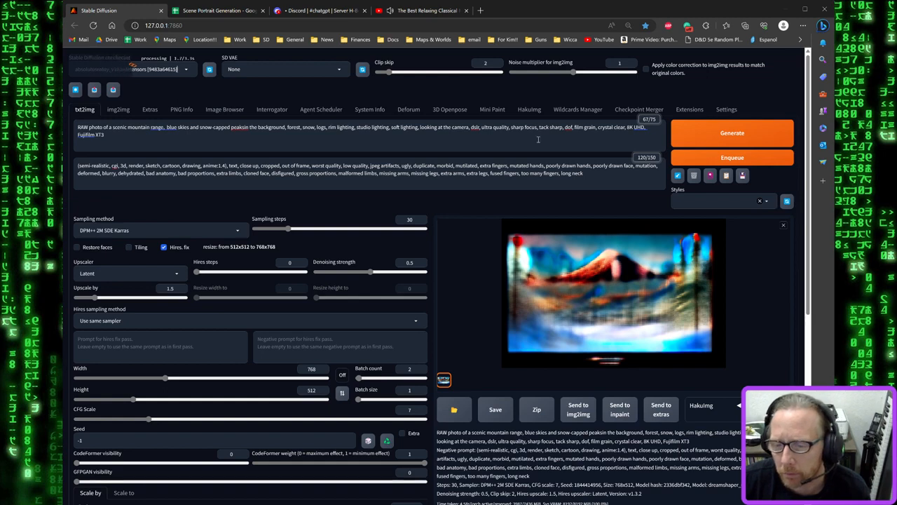
{"action": "left_click", "coordinate": [729, 134]}
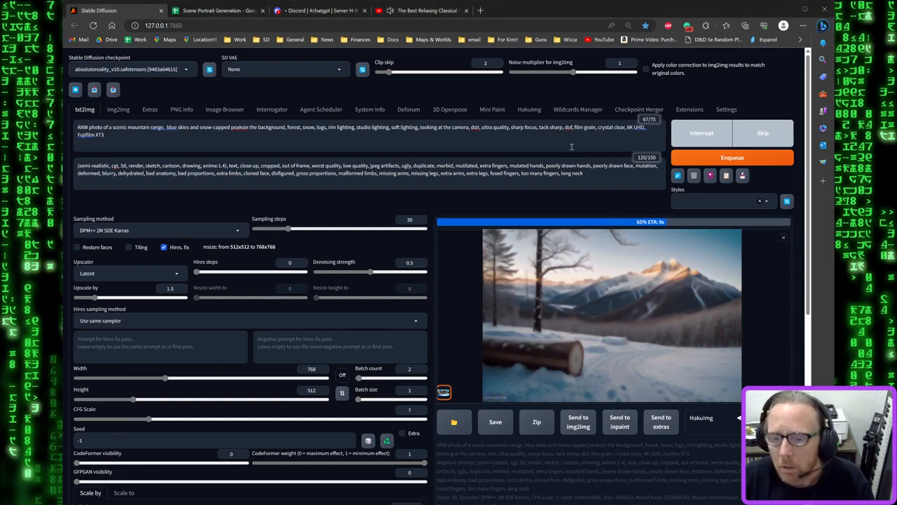
Paste the South Beach dancing woman photo prompt into cell C35 of the Scene Portrait Generation spreadsheet
{"action": "left_click", "coordinate": [218, 10]}
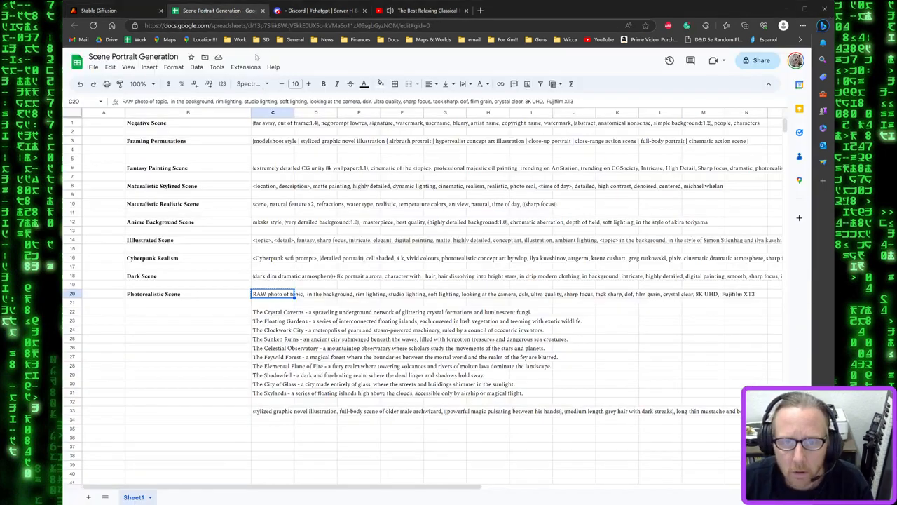
{"action": "left_click", "coordinate": [273, 428]}
{"action": "type", "text": "RAW photo of a scenic mountain range, blue skies and snow-capped peaks in the background, forest, snow, logs, rim lighting, studio lighting, soft lighting, looking at the camera, dslr, ultra quality, sharp focus, tack sharp, dof, film grain, crystal clear, 8K UHD, Fujifilm XT3"}
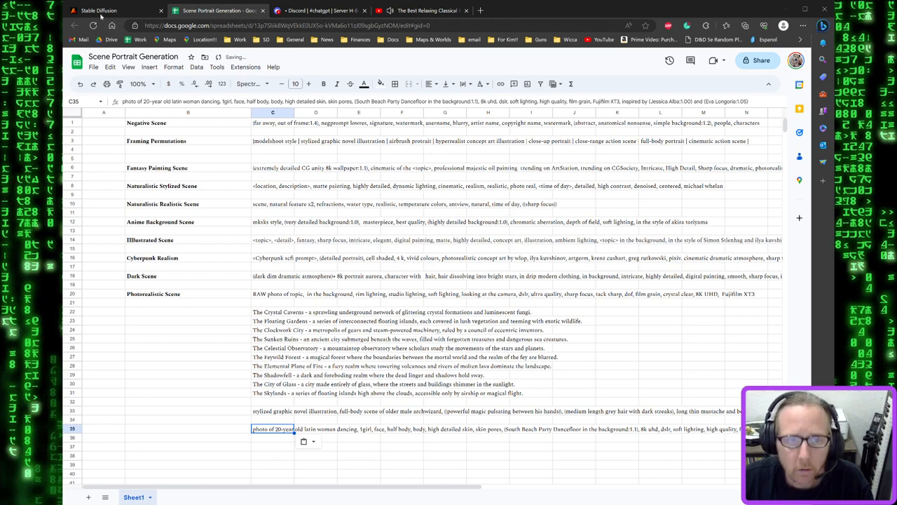
Return to Stable Diffusion and examine the generated mountain image enlarged
{"action": "left_click", "coordinate": [98, 10]}
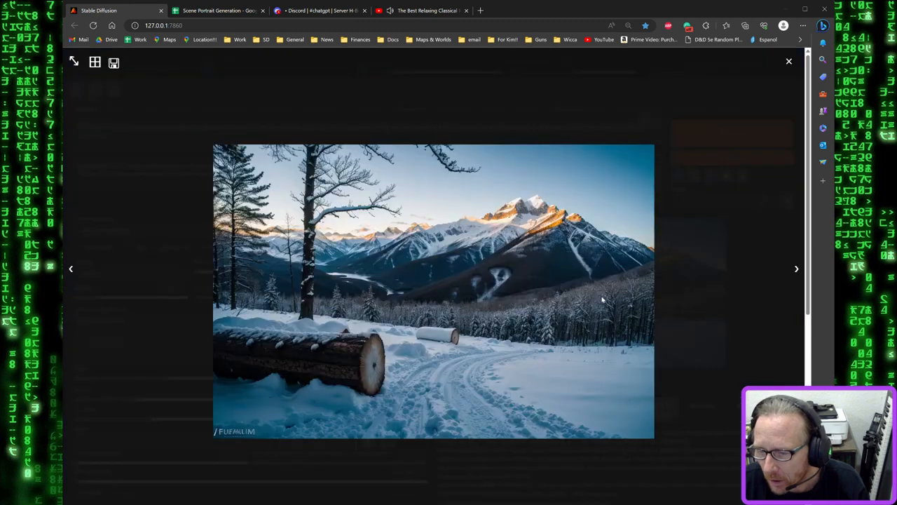
{"action": "left_click", "coordinate": [601, 301]}
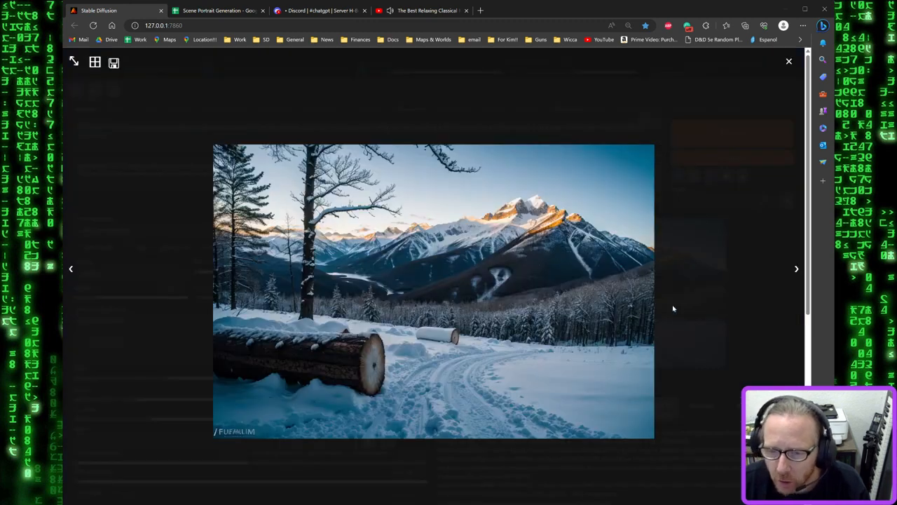
{"action": "left_click", "coordinate": [717, 304]}
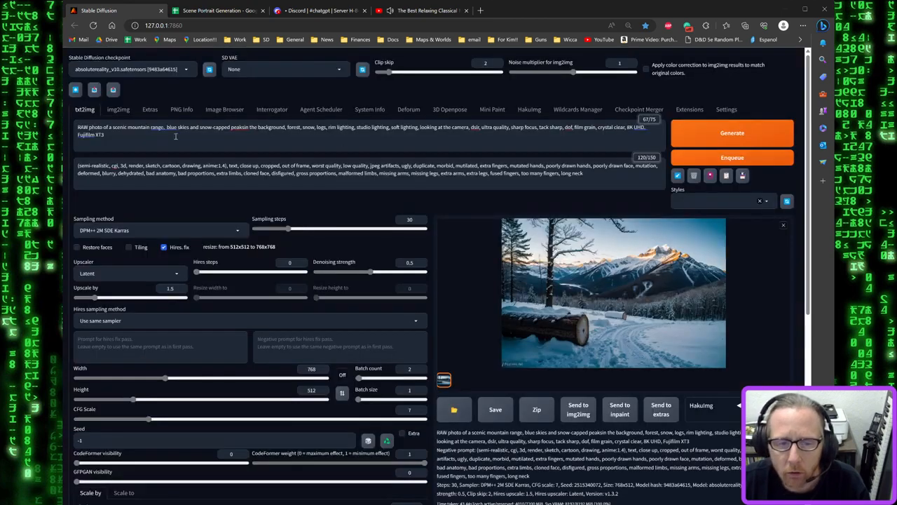
Replace the txt2img prompt with the South Beach dancing woman photo prompt and generate the image
{"action": "key", "text": "ctrl+a"}
{"action": "type", "text": "photo of 20 year old latin woman dancing, 1girl, face, half body, body, high detailed skin, skin pores, (South Beach Party Dancefloor in the background:1.1), 8k uhd, dslr, soft lighting, high quality, film grain, Fujifilm XT3, inspired by (Jessica Alba:1.00) and (Eva Longoria:1.05)"}
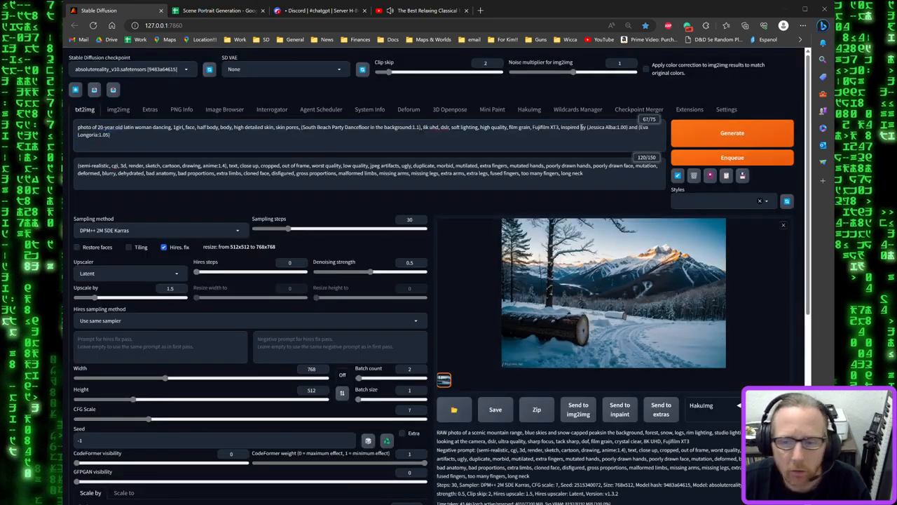
{"action": "left_click", "coordinate": [733, 133]}
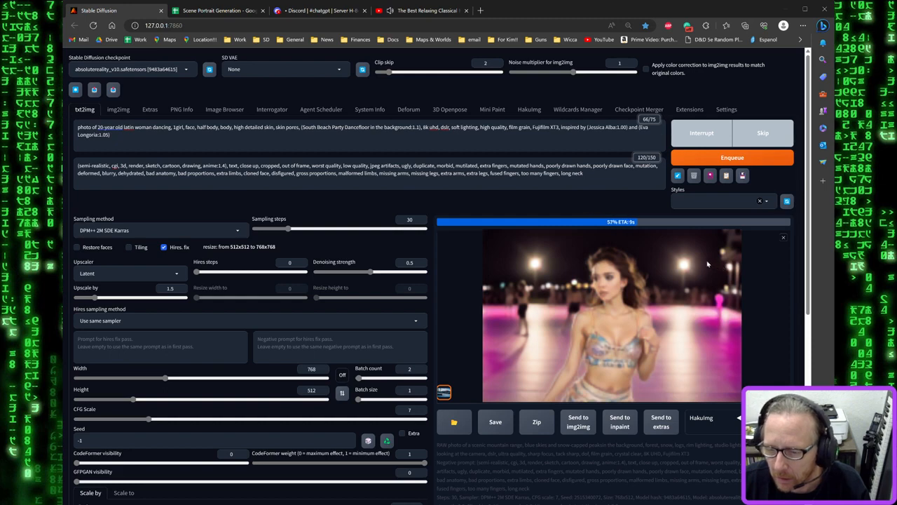
Append "nsfw, nude" to the end of the negative prompt
{"action": "left_click", "coordinate": [598, 173]}
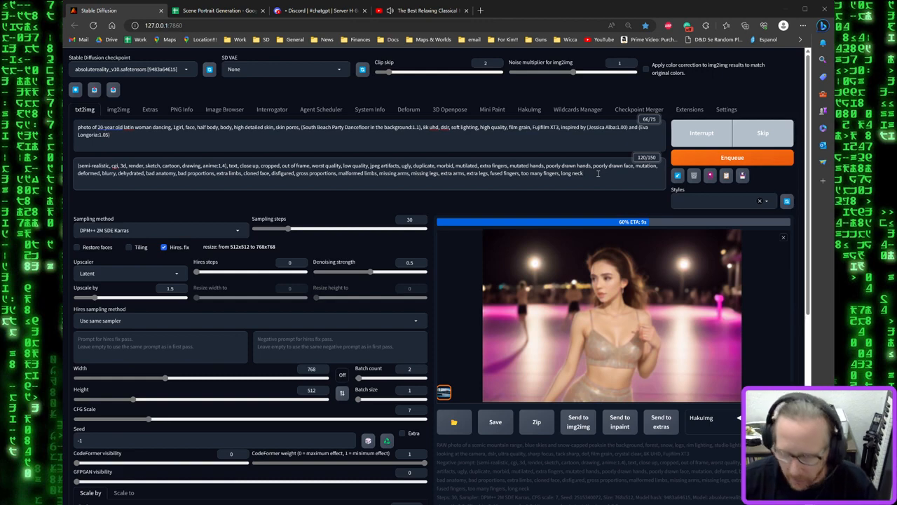
{"action": "type", "text": ", mi"}
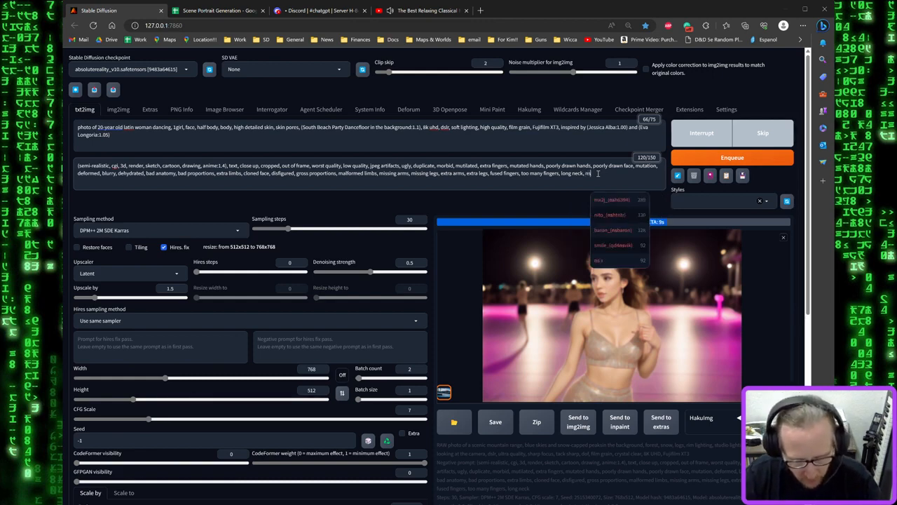
{"action": "type", "text": "fw, nude"}
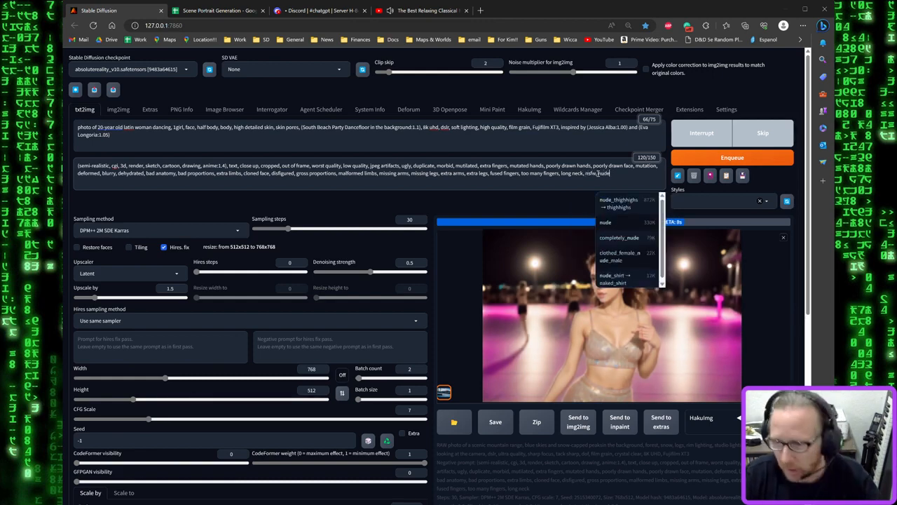
{"action": "left_click", "coordinate": [573, 201]}
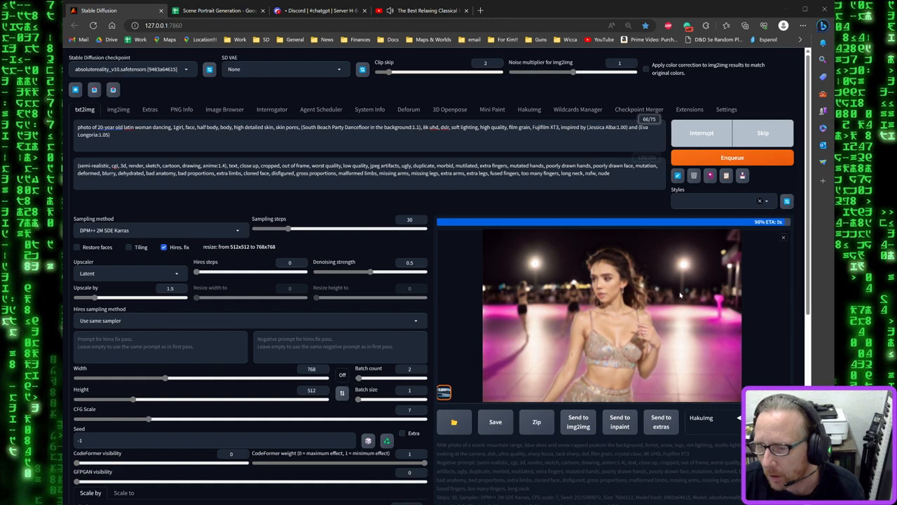
Examine the generated dancing woman image enlarged, then send it to inpaint
{"action": "left_click", "coordinate": [635, 285]}
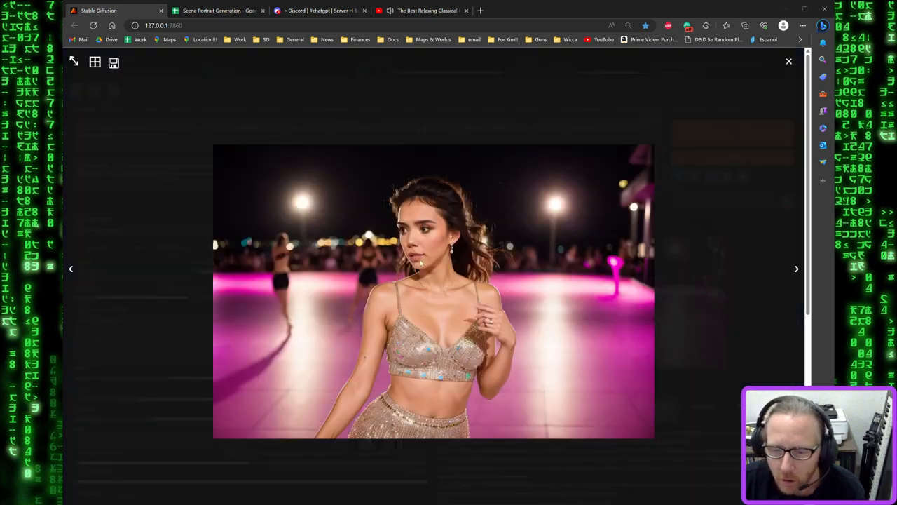
{"action": "left_click", "coordinate": [671, 260]}
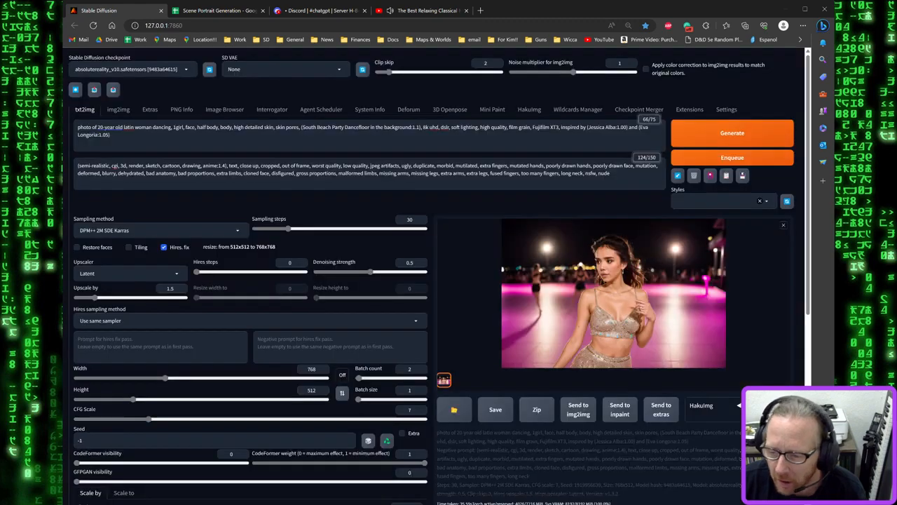
{"action": "left_click", "coordinate": [619, 411]}
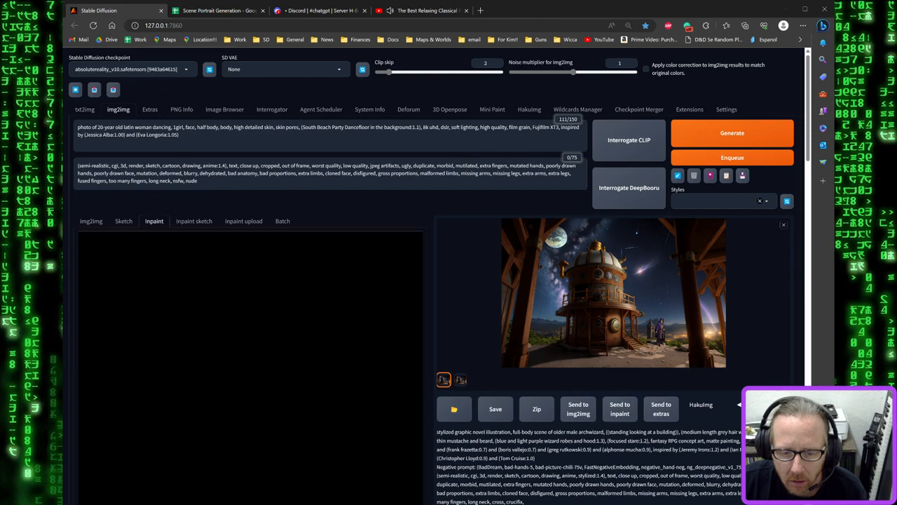
Look over the whole inpaint canvas for the dancing woman image
{"action": "scroll", "coordinate": [300, 306], "scroll_direction": "down", "scroll_amount": 4}
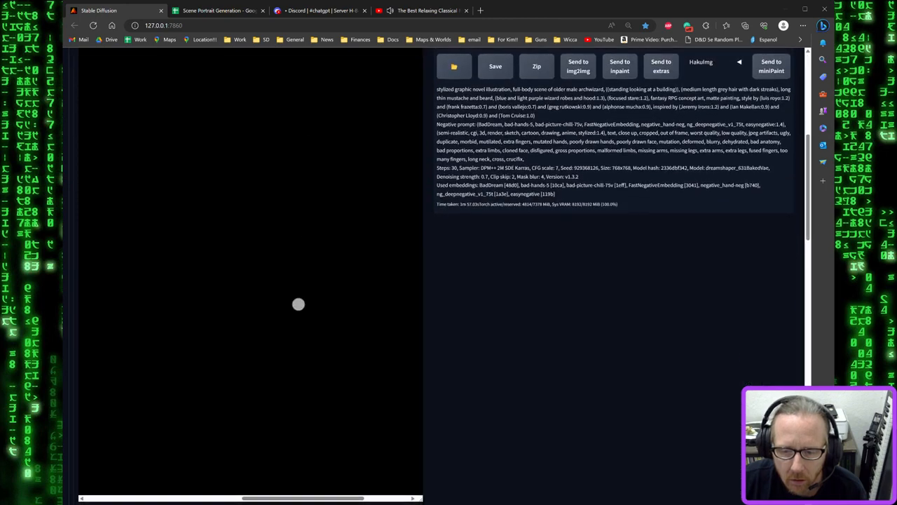
{"action": "scroll", "coordinate": [299, 304], "scroll_direction": "up", "scroll_amount": 3}
{"action": "scroll", "coordinate": [297, 411], "scroll_direction": "down", "scroll_amount": 6}
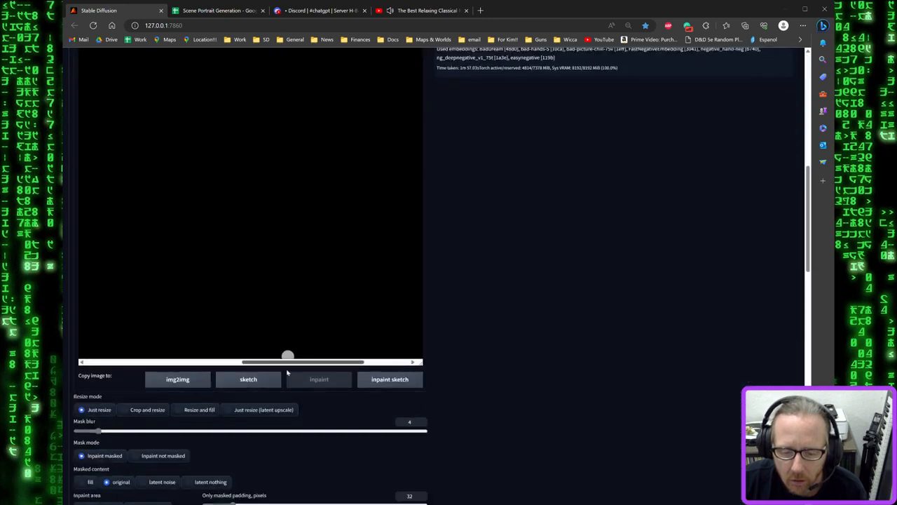
{"action": "left_click_drag", "start_coordinate": [288, 361], "coordinate": [139, 360]}
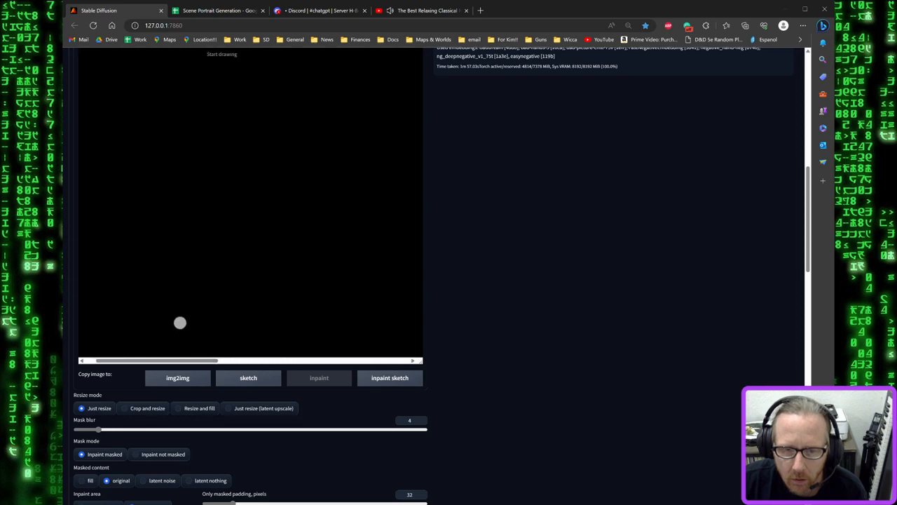
{"action": "scroll", "coordinate": [218, 385], "scroll_direction": "up", "scroll_amount": 4}
{"action": "scroll", "coordinate": [219, 386], "scroll_direction": "up", "scroll_amount": 2}
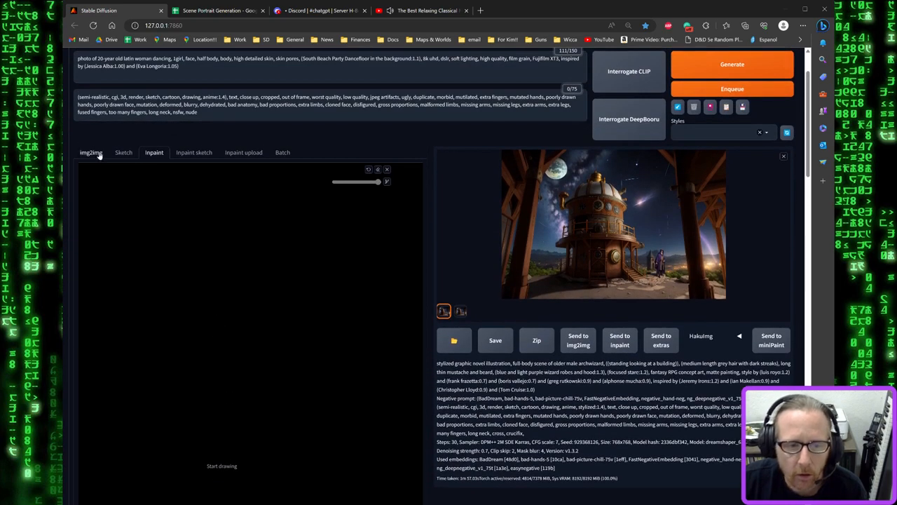
Check the img2img source image, then go back to the txt2img result and send the dancing woman image to inpaint again
{"action": "left_click", "coordinate": [94, 152]}
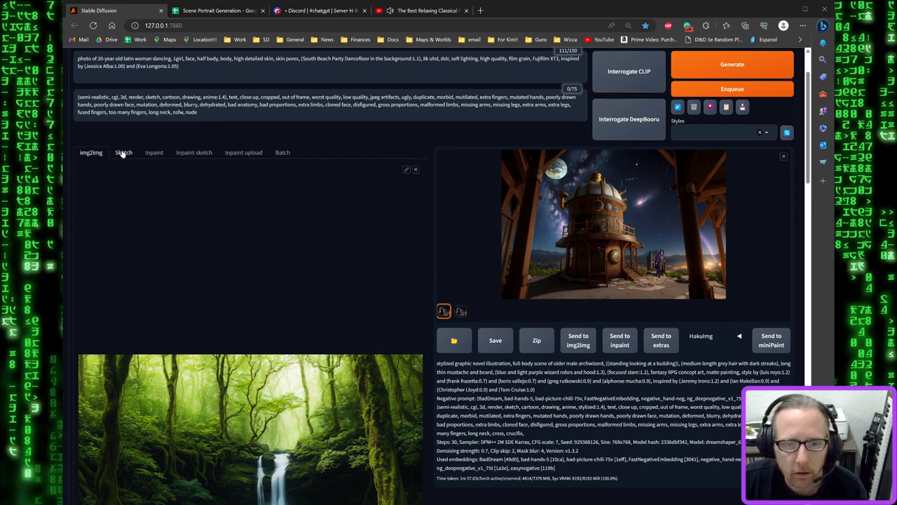
{"action": "scroll", "coordinate": [131, 164], "scroll_direction": "up", "scroll_amount": 2}
{"action": "left_click", "coordinate": [84, 110]}
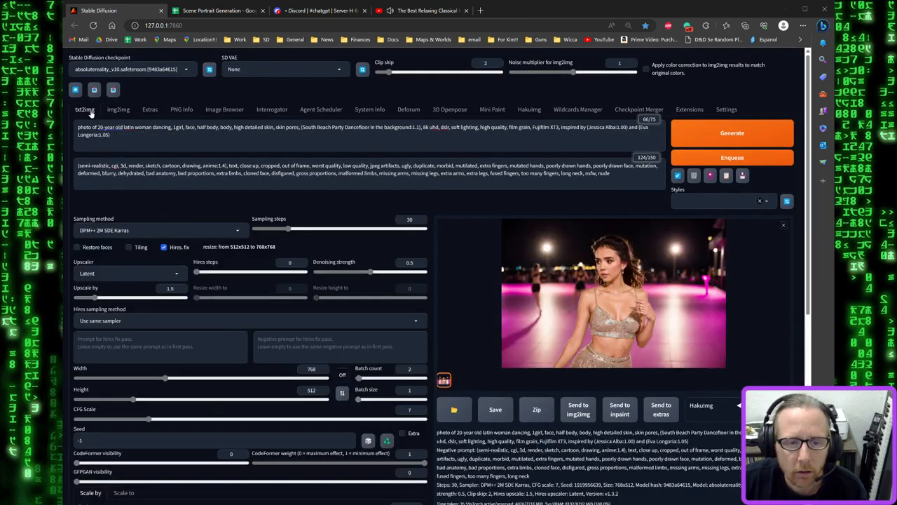
{"action": "left_click", "coordinate": [616, 413]}
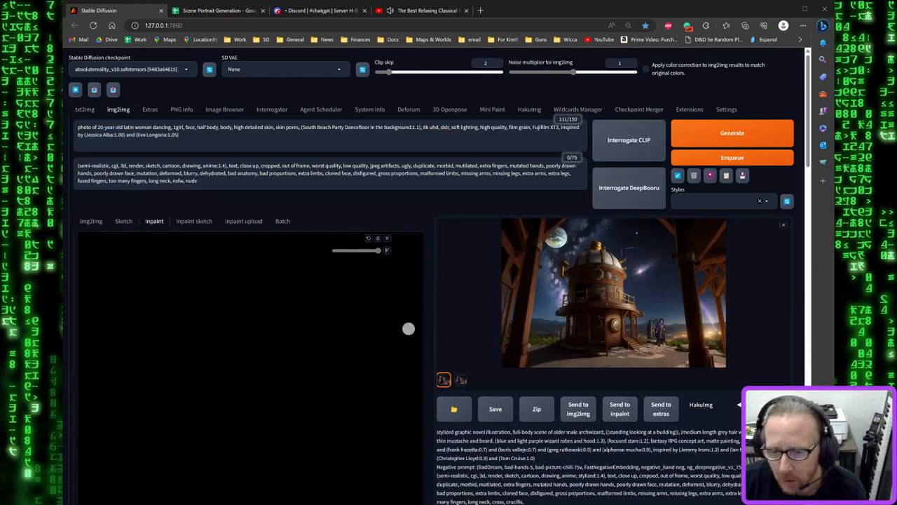
Clear the inpaint canvas and send the dancing woman image from the txt2img results to inpaint again
{"action": "left_click", "coordinate": [387, 239]}
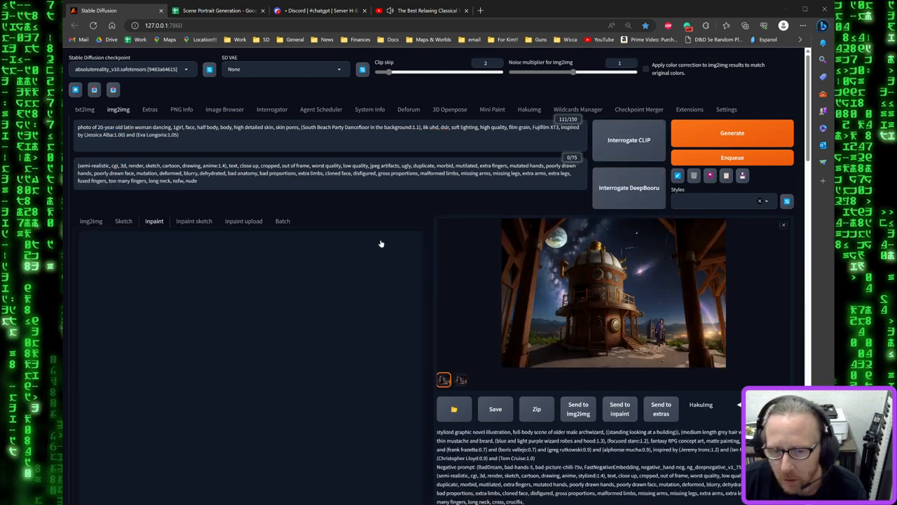
{"action": "left_click", "coordinate": [85, 110]}
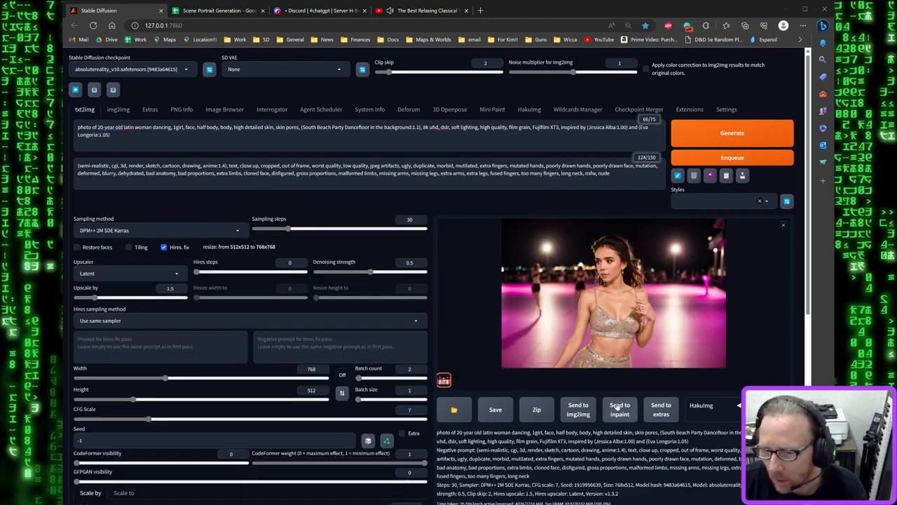
{"action": "left_click", "coordinate": [618, 408]}
Reduce the inpaint brush size and paint a mask band over both of the woman's eyes
{"action": "scroll", "coordinate": [350, 220], "scroll_direction": "down", "scroll_amount": 3}
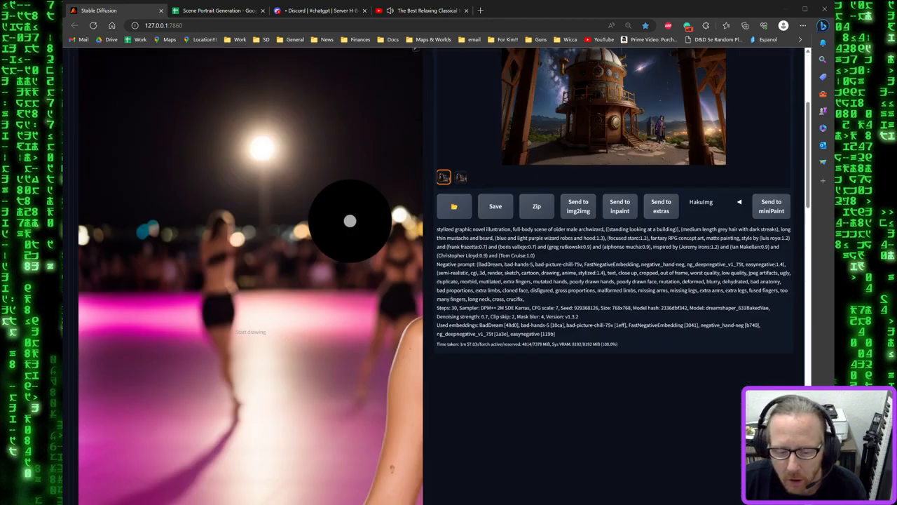
{"action": "scroll", "coordinate": [350, 221], "scroll_direction": "down", "scroll_amount": 4}
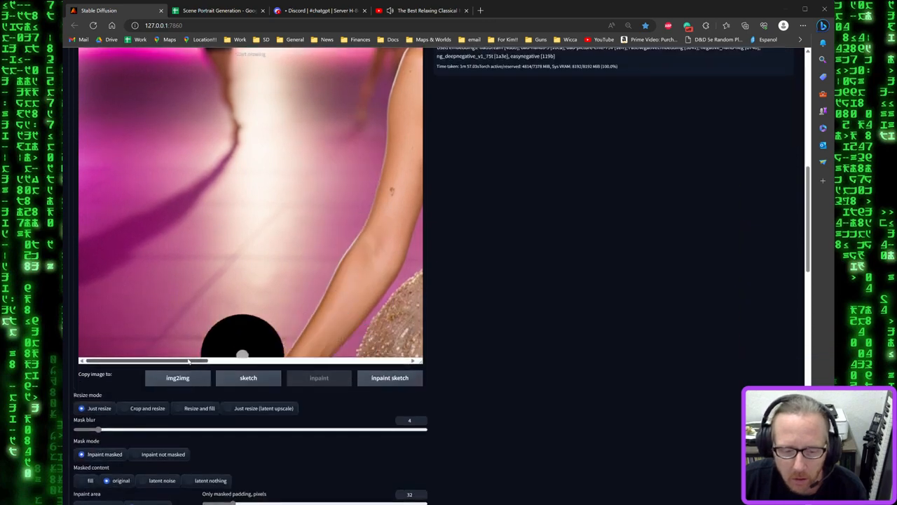
{"action": "scroll", "coordinate": [210, 336], "scroll_direction": "up", "scroll_amount": 10}
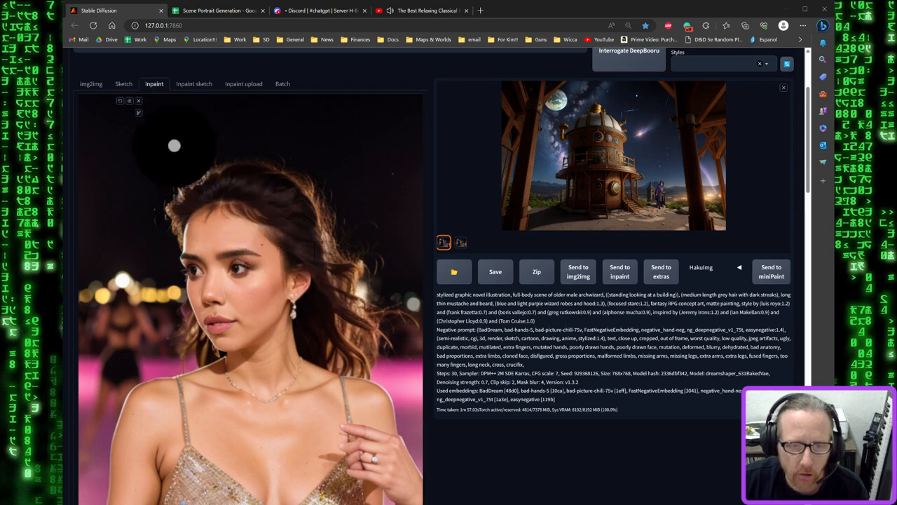
{"action": "left_click", "coordinate": [138, 113]}
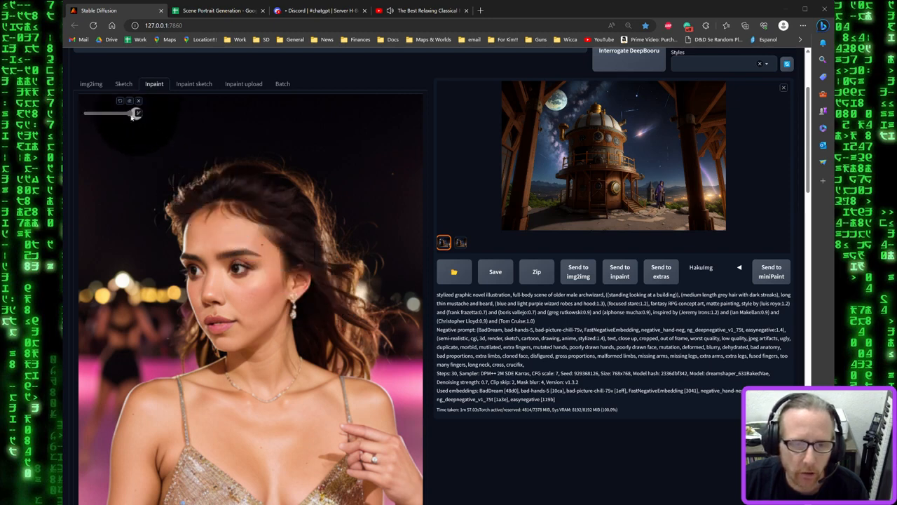
{"action": "mouse_move", "coordinate": [114, 116]}
{"action": "left_mouse_down"}
{"action": "mouse_move", "coordinate": [99, 116]}
{"action": "mouse_move", "coordinate": [111, 114]}
{"action": "left_mouse_up"}
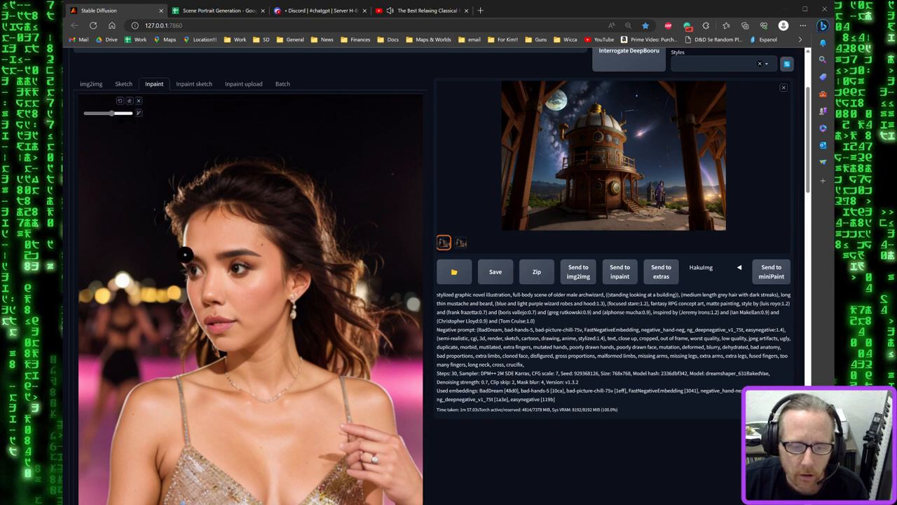
{"action": "mouse_move", "coordinate": [185, 257]}
{"action": "left_mouse_down"}
{"action": "mouse_move", "coordinate": [270, 267]}
{"action": "mouse_move", "coordinate": [267, 258]}
{"action": "mouse_move", "coordinate": [205, 249]}
{"action": "mouse_move", "coordinate": [190, 257]}
{"action": "mouse_move", "coordinate": [256, 264]}
{"action": "left_mouse_up"}
Lower the inpaint batch count and generate new versions of the masked eye area
{"action": "scroll", "coordinate": [421, 343], "scroll_direction": "down", "scroll_amount": 6}
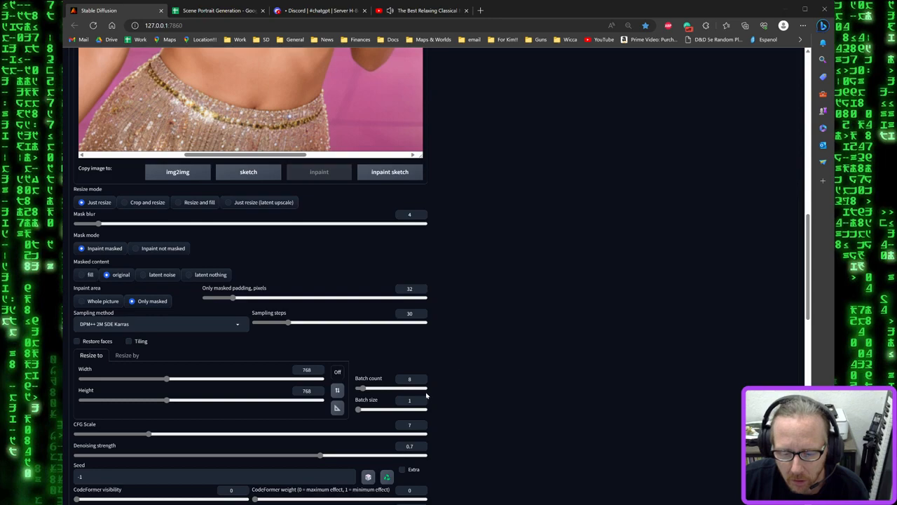
{"action": "left_click", "coordinate": [361, 390]}
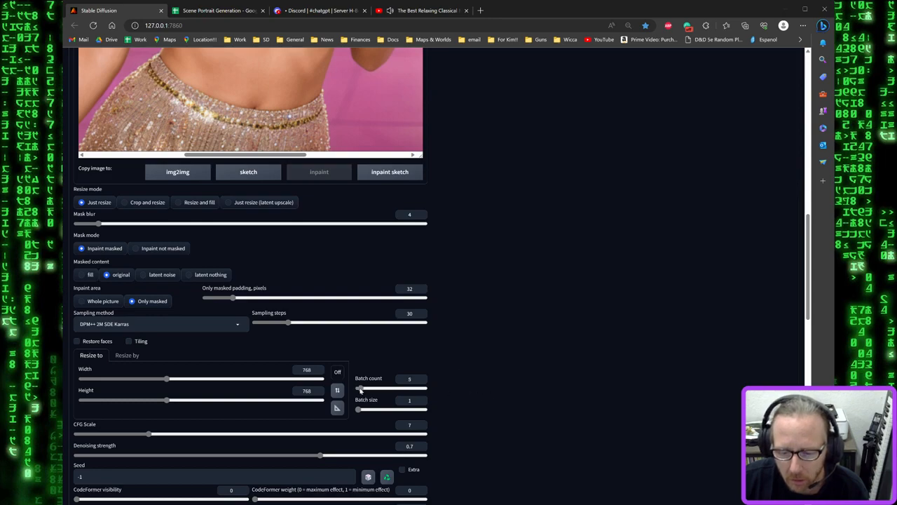
{"action": "scroll", "coordinate": [601, 374], "scroll_direction": "up", "scroll_amount": 7}
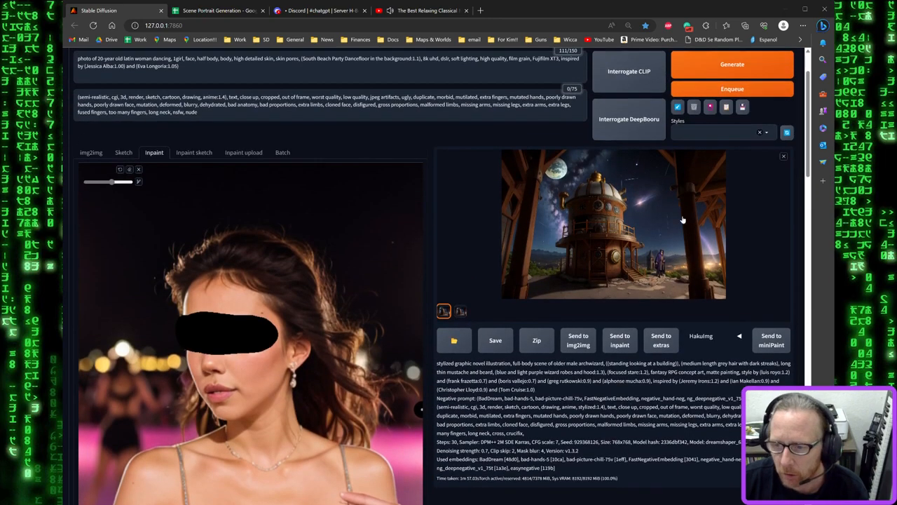
{"action": "scroll", "coordinate": [729, 168], "scroll_direction": "up", "scroll_amount": 1}
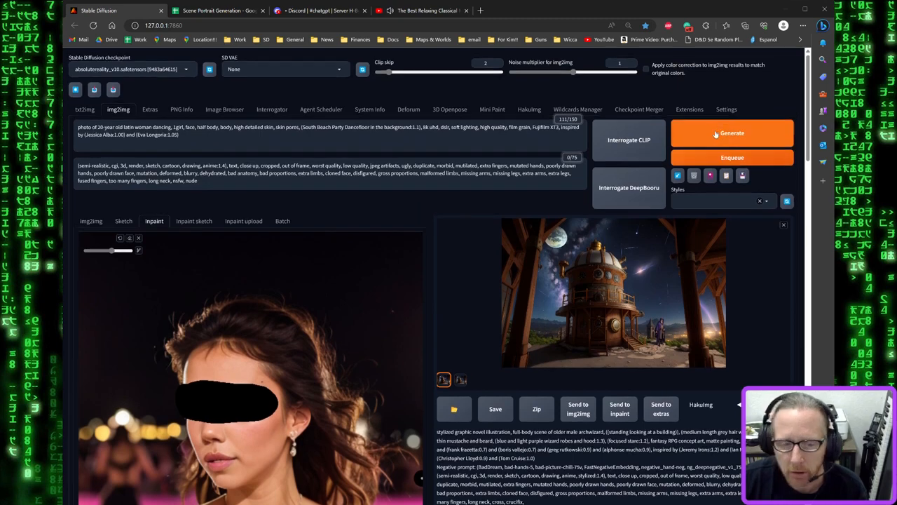
{"action": "left_click", "coordinate": [715, 133]}
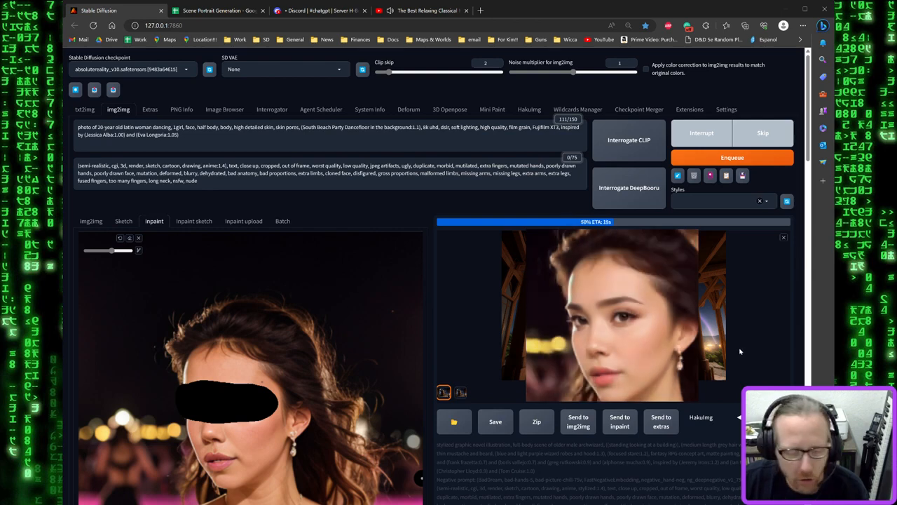
Examine the inpainted versions of the dancing woman enlarged, comparing her eyes
{"action": "scroll", "coordinate": [741, 351], "scroll_direction": "down", "scroll_amount": 3}
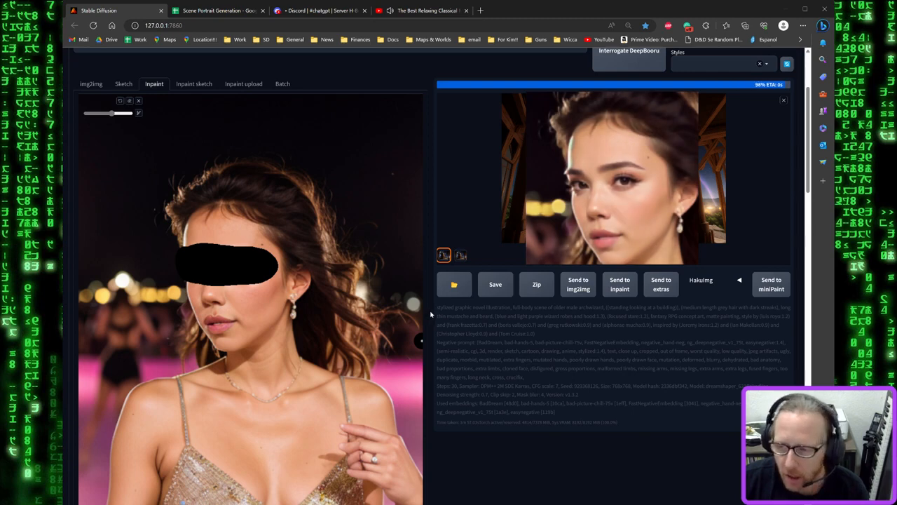
{"action": "scroll", "coordinate": [549, 337], "scroll_direction": "up", "scroll_amount": 2}
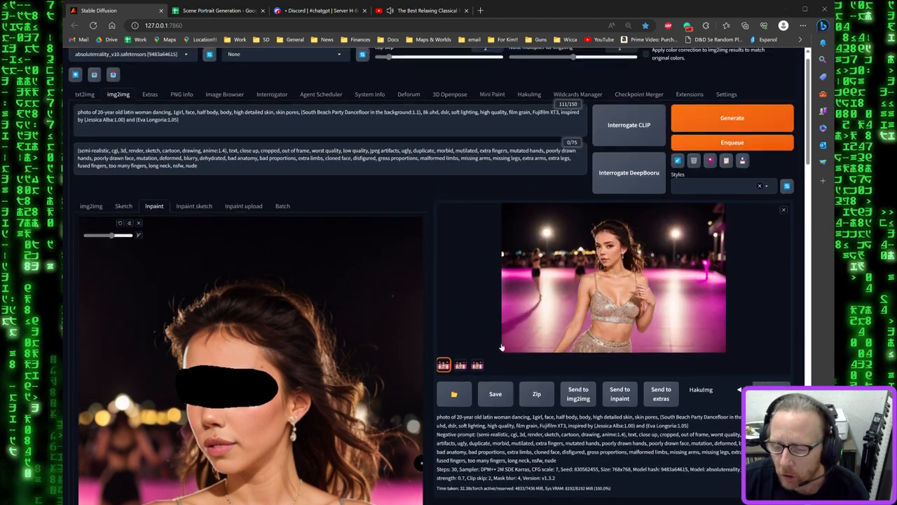
{"action": "left_click", "coordinate": [572, 309]}
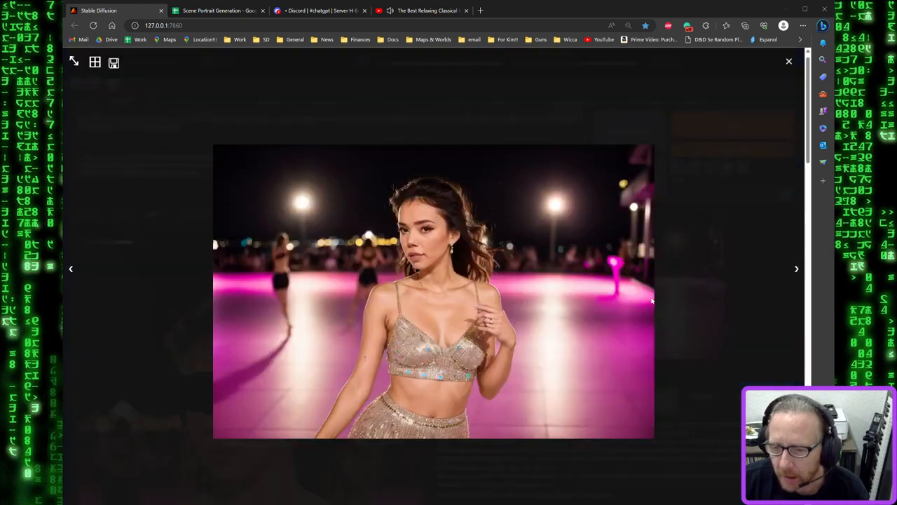
{"action": "left_click", "coordinate": [797, 270]}
{"action": "left_click", "coordinate": [759, 323]}
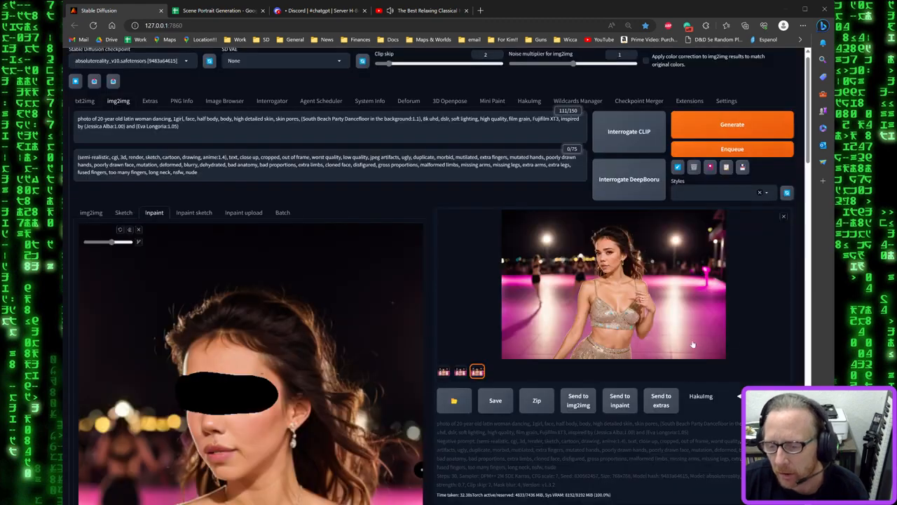
{"action": "left_click", "coordinate": [592, 311]}
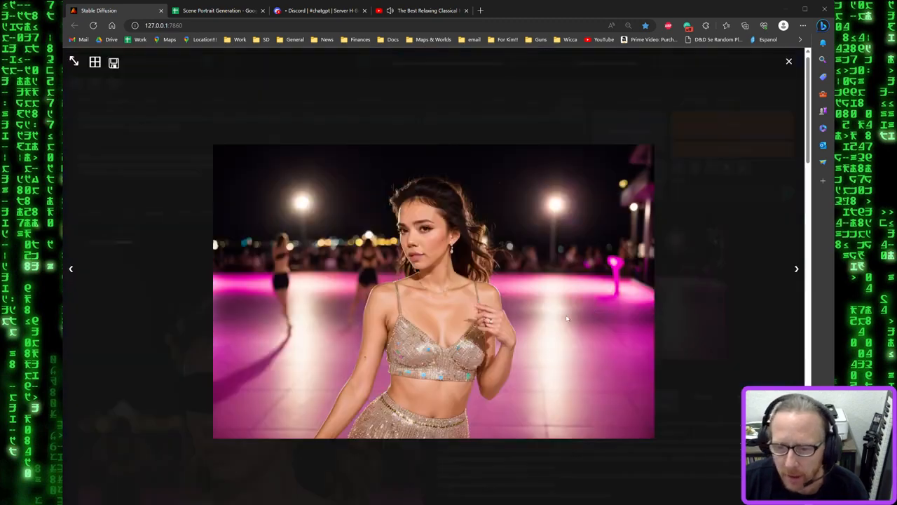
{"action": "left_click", "coordinate": [722, 337]}
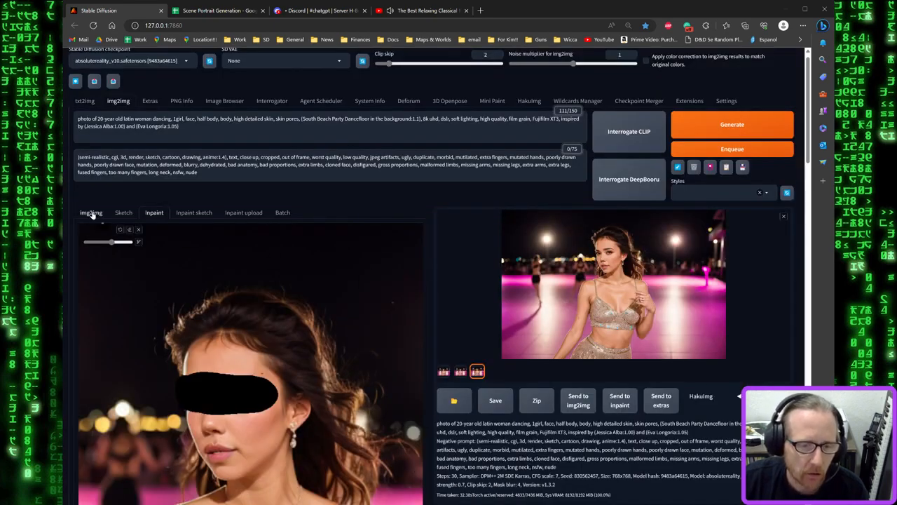
Return to txt2img and clear both the negative prompt and the positive prompt
{"action": "left_click", "coordinate": [91, 213]}
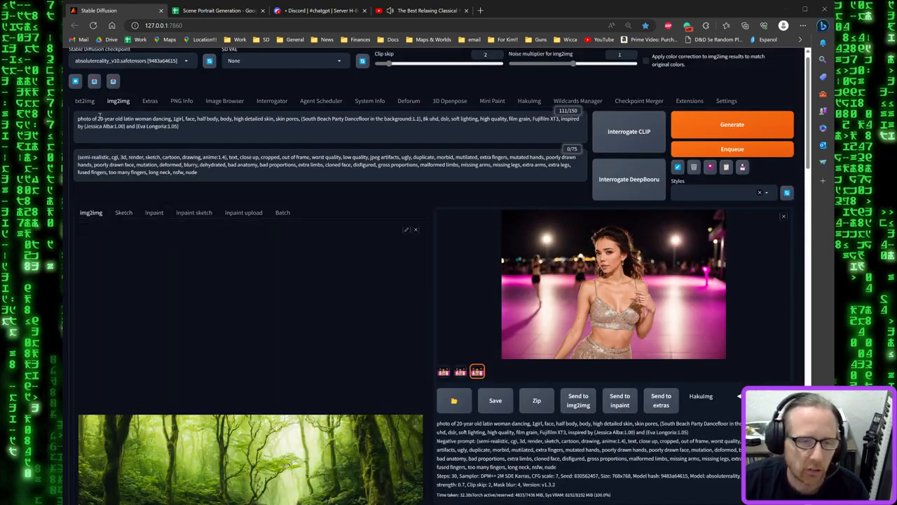
{"action": "left_click", "coordinate": [85, 102]}
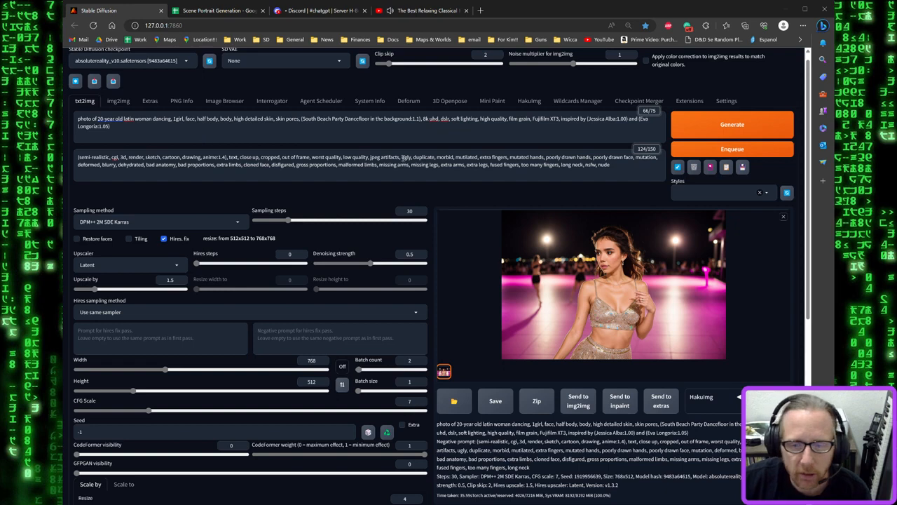
{"action": "left_click_drag", "start_coordinate": [610, 166], "coordinate": [77, 157]}
{"action": "key", "text": "Delete"}
{"action": "left_click", "coordinate": [116, 129]}
{"action": "key", "text": "ctrl+a"}
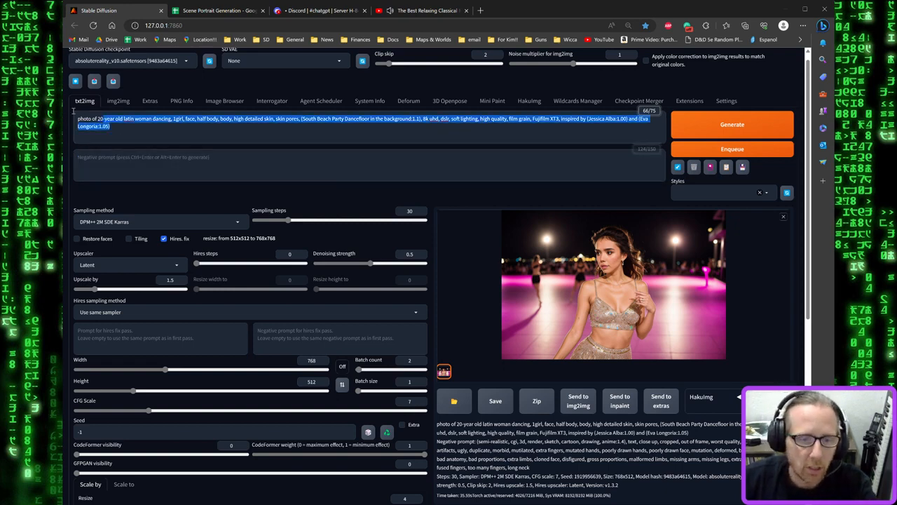
{"action": "key", "text": "Delete"}
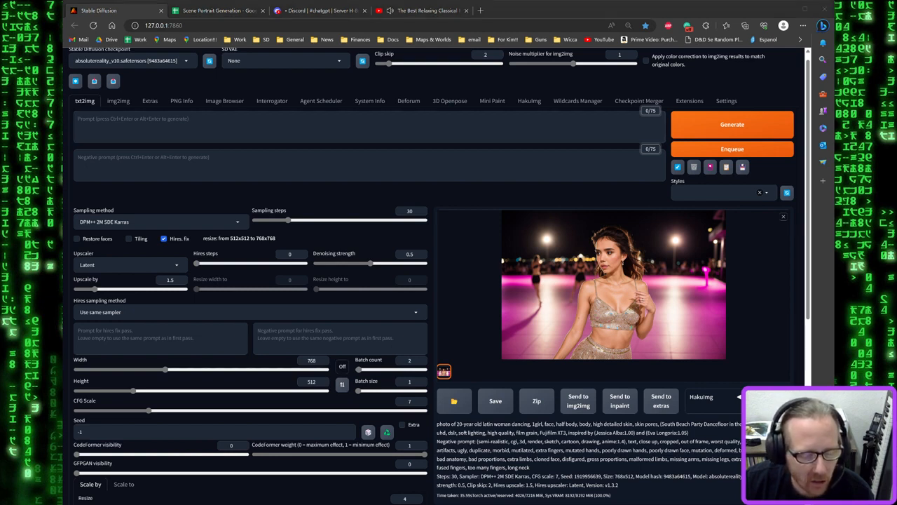
Look through the txt2img options and the list of installed extensions, then return to txt2img
{"action": "scroll", "coordinate": [432, 281], "scroll_direction": "down", "scroll_amount": 5}
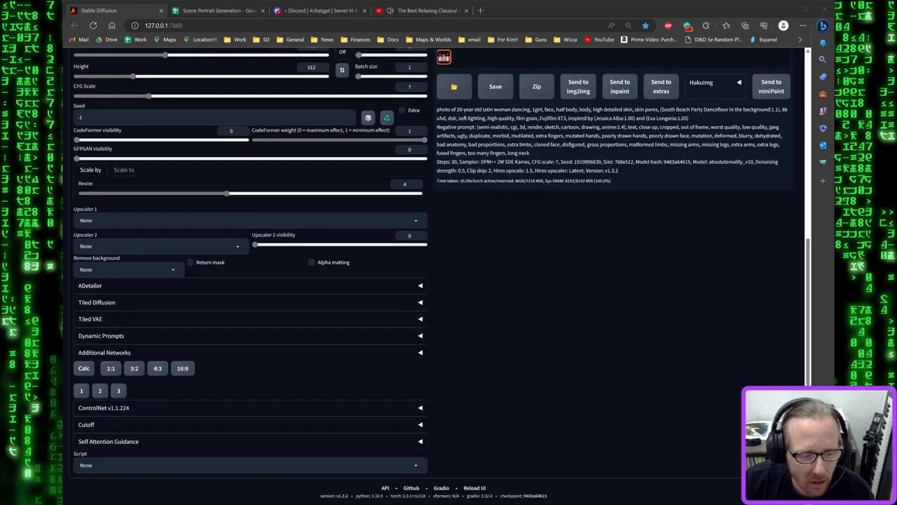
{"action": "scroll", "coordinate": [431, 281], "scroll_direction": "up", "scroll_amount": 5}
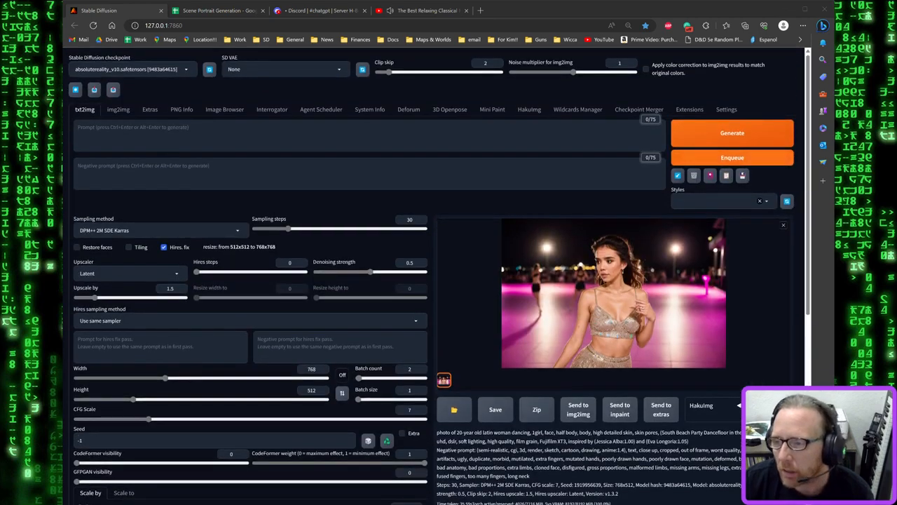
{"action": "left_click", "coordinate": [689, 109]}
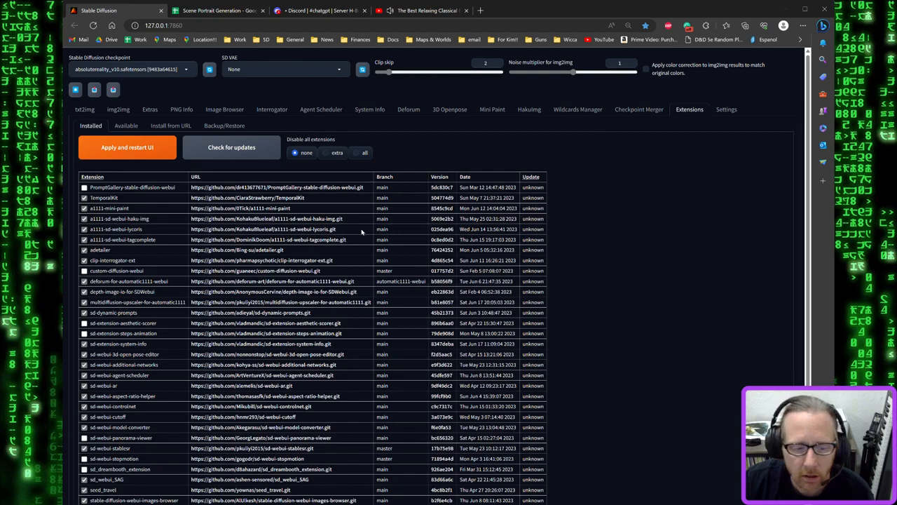
{"action": "scroll", "coordinate": [348, 237], "scroll_direction": "down", "scroll_amount": 1}
{"action": "scroll", "coordinate": [348, 237], "scroll_direction": "down", "scroll_amount": 3}
{"action": "scroll", "coordinate": [127, 118], "scroll_direction": "up", "scroll_amount": 3}
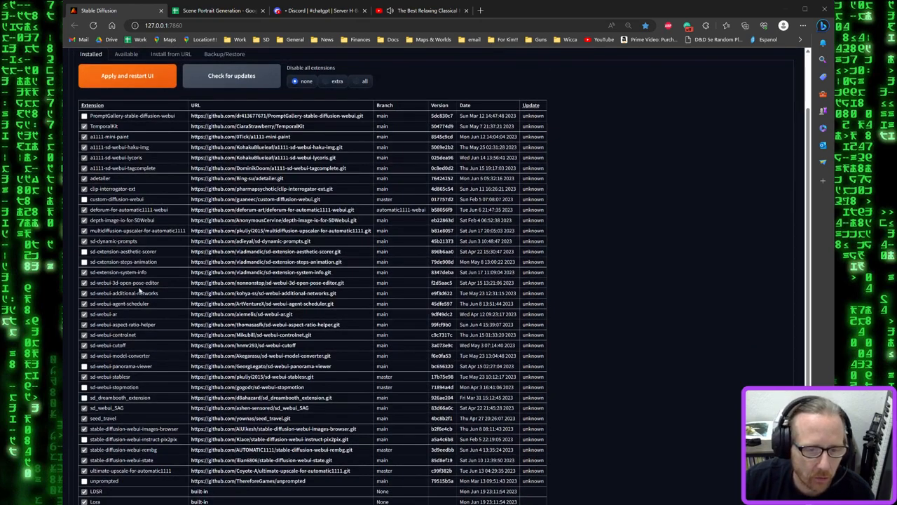
{"action": "scroll", "coordinate": [105, 193], "scroll_direction": "down", "scroll_amount": 1}
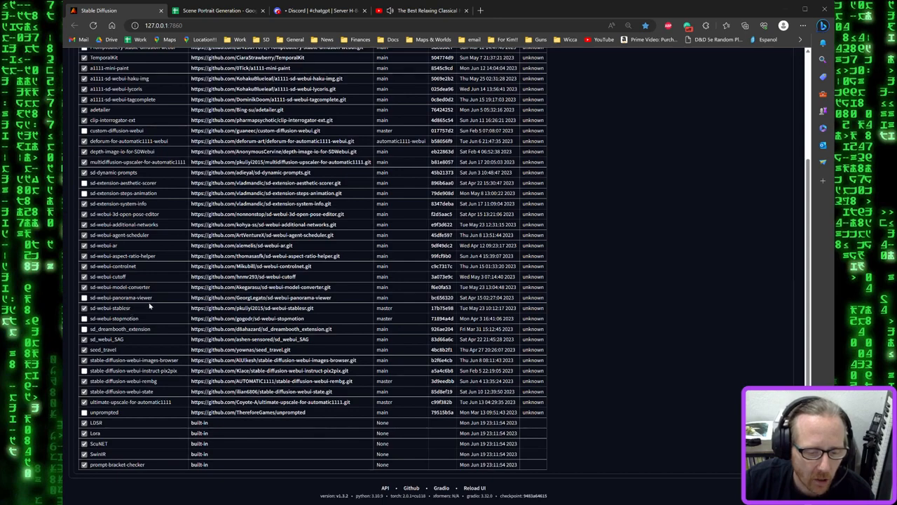
{"action": "scroll", "coordinate": [142, 287], "scroll_direction": "up", "scroll_amount": 1}
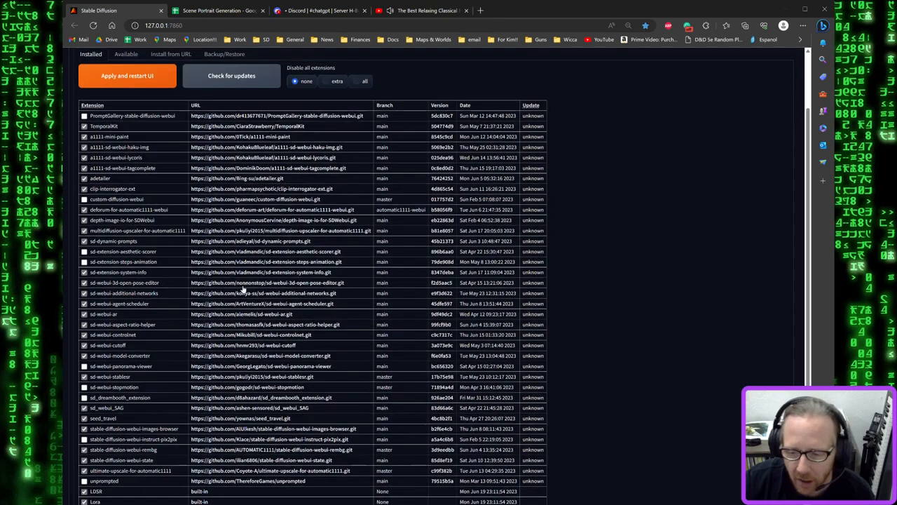
{"action": "scroll", "coordinate": [218, 178], "scroll_direction": "up", "scroll_amount": 1}
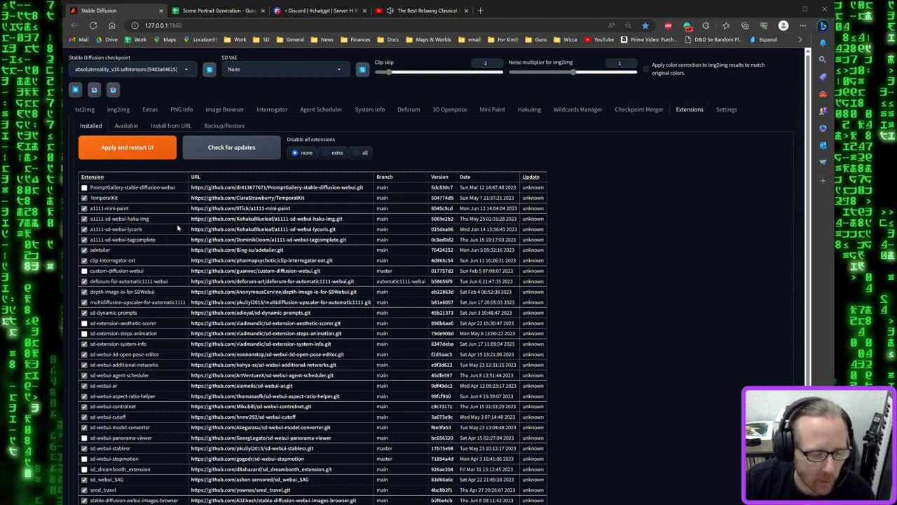
{"action": "left_click", "coordinate": [85, 109]}
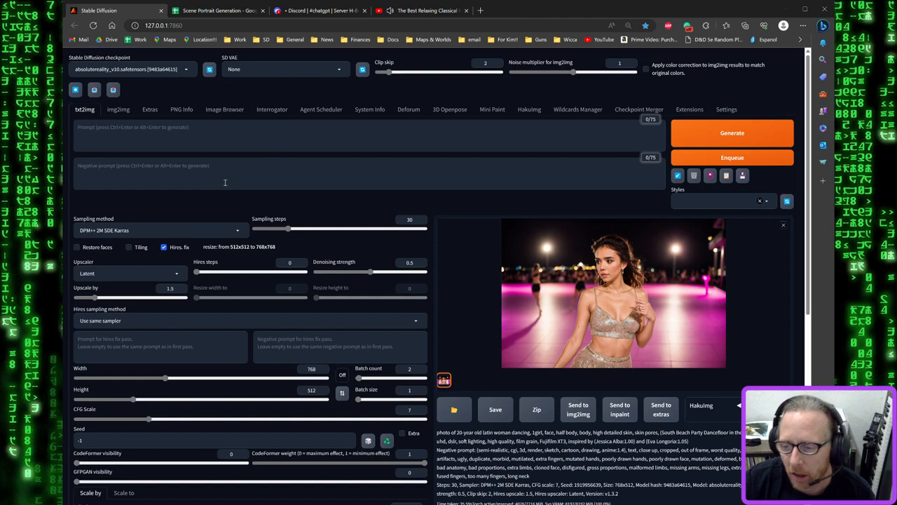